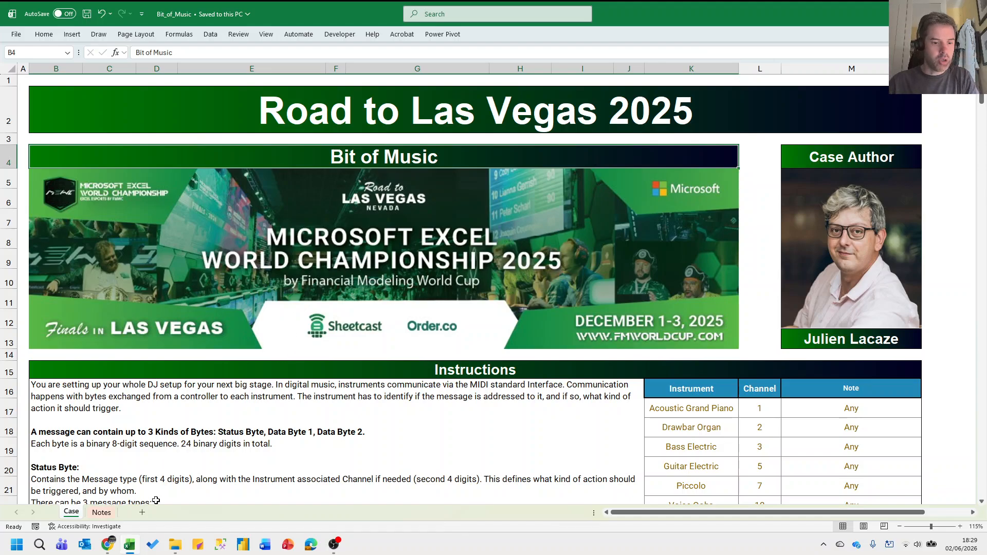
# Switch to Chrome and examine the Battle V results in the RTLV 2025 competition rankings.
pyautogui.moveTo(112, 546)
pyautogui.click(106, 505)
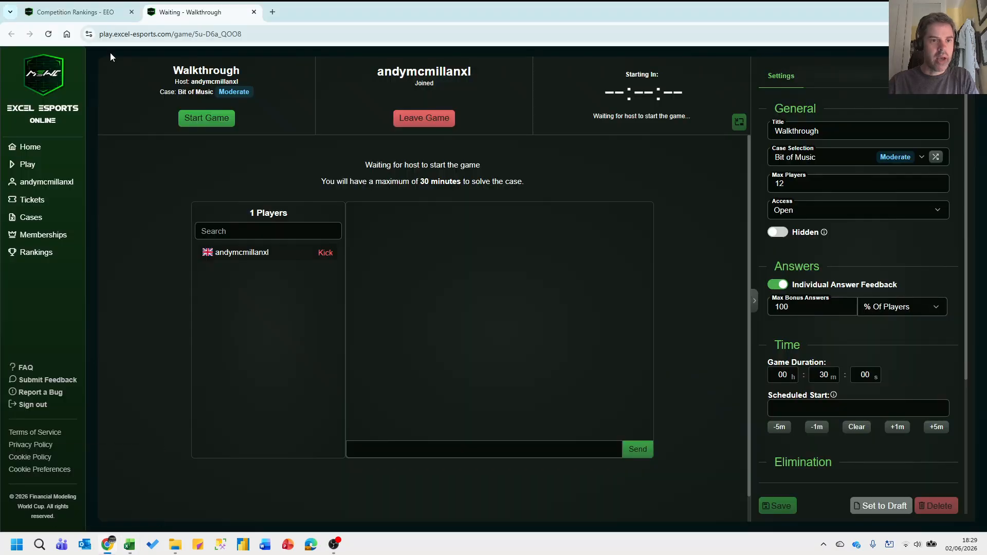
pyautogui.click(90, 15)
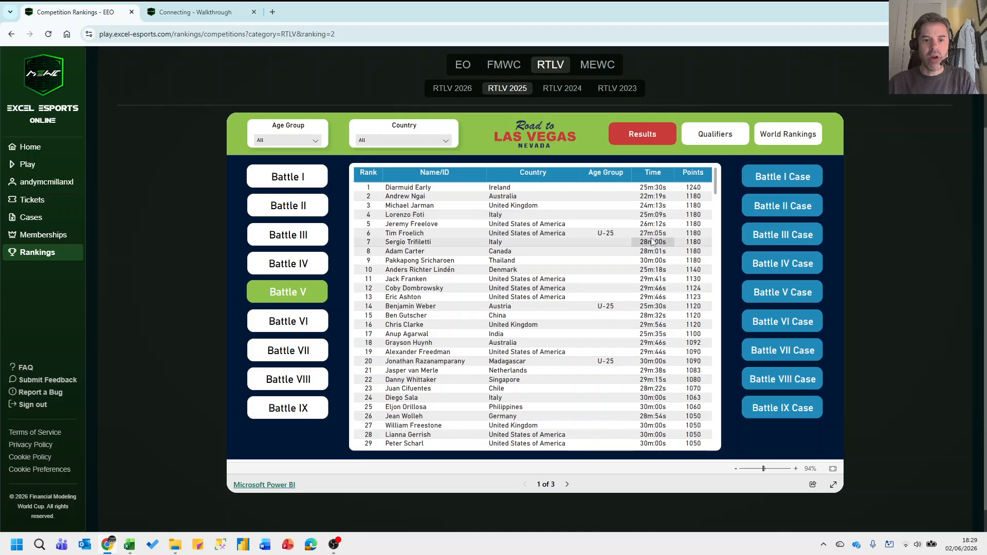
pyautogui.scroll(-8, 658, 363)
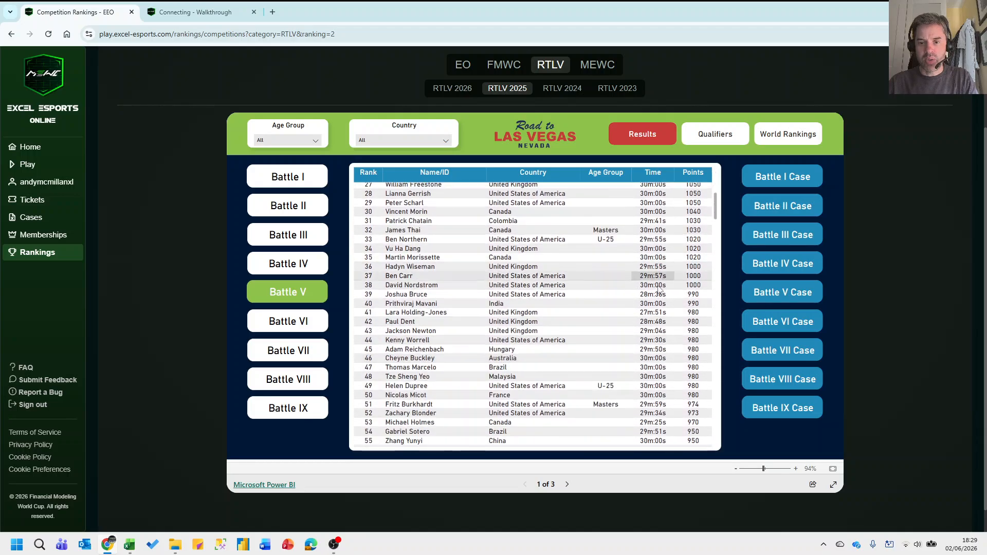
pyautogui.scroll(10, 673, 247)
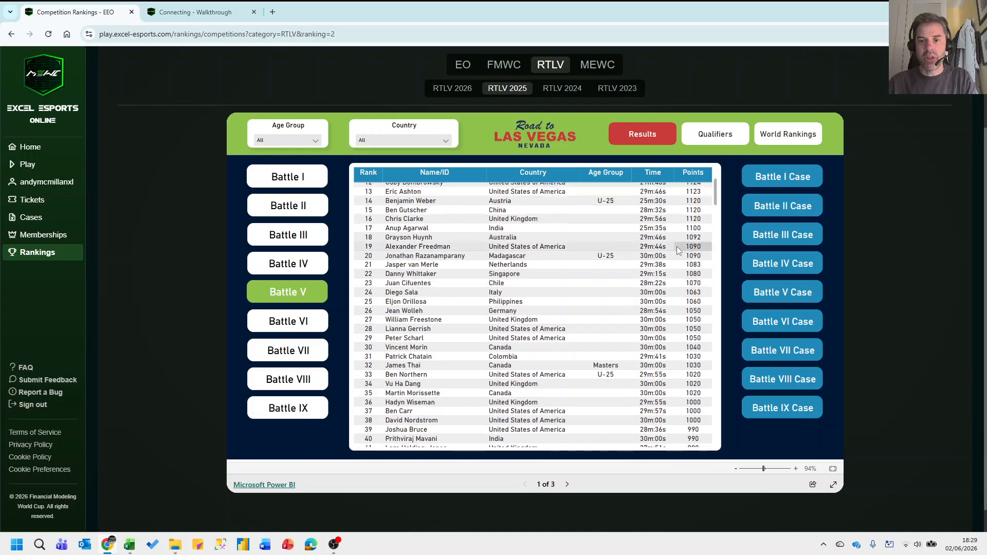
pyautogui.scroll(-2, 876, 306)
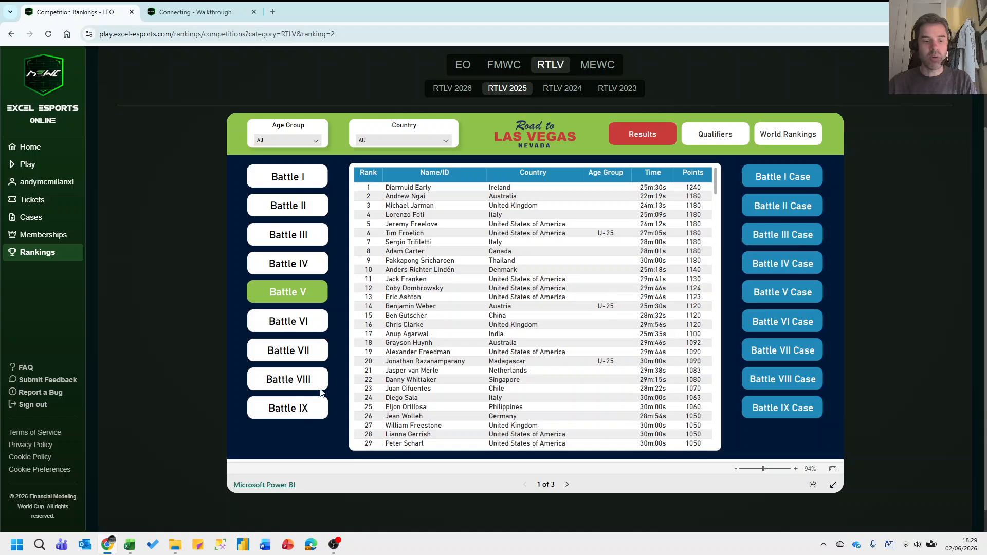
# Switch to the Bit_of_Music workbook in Excel and read through the case instructions on MIDI status and data bytes.
pyautogui.click(132, 549)
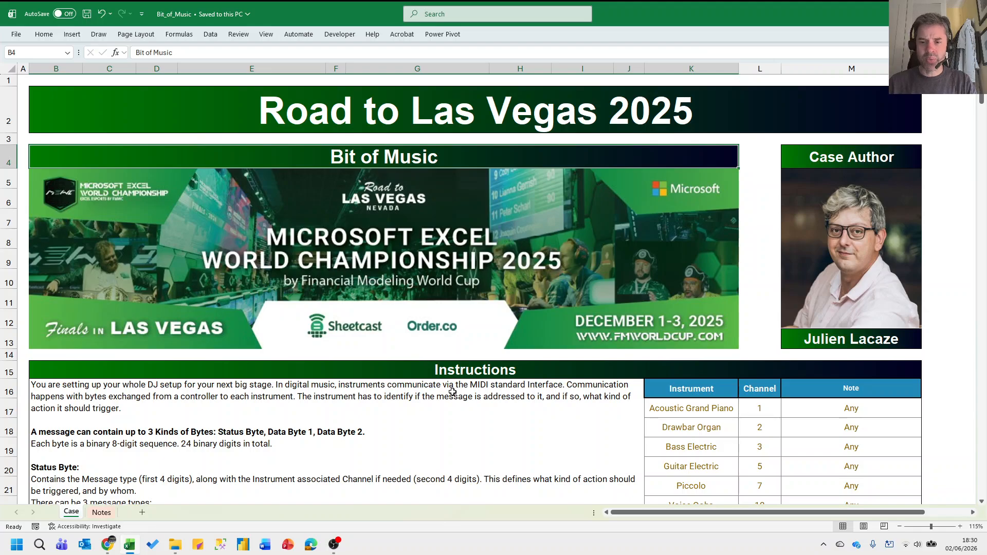
pyautogui.scroll(-1, 529, 375)
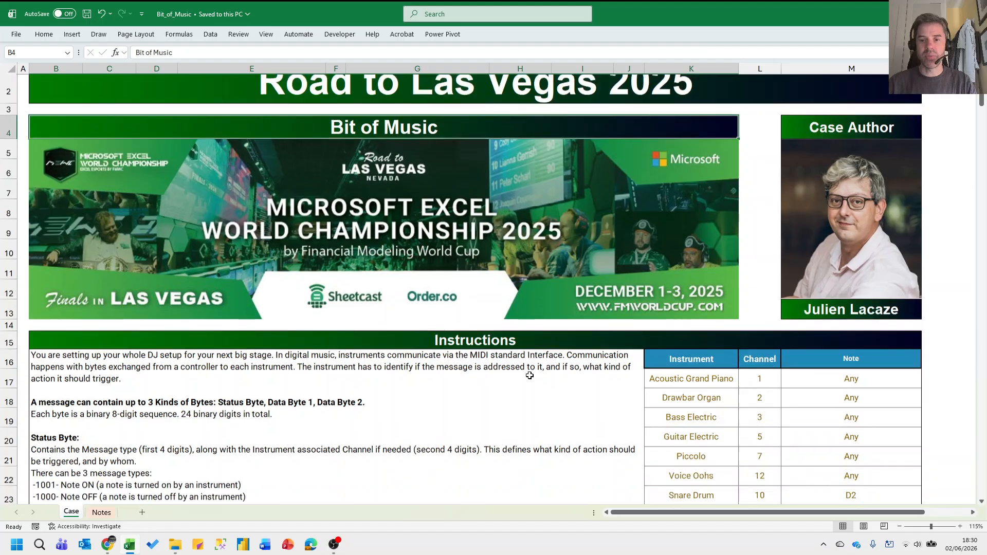
pyautogui.scroll(-1, 529, 375)
pyautogui.scroll(-2, 529, 375)
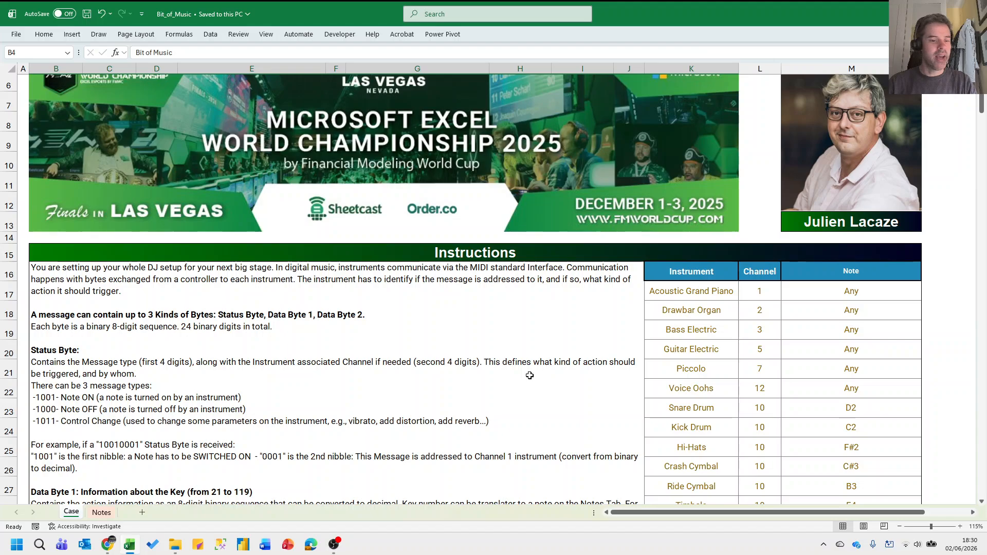
pyautogui.scroll(-4, 529, 358)
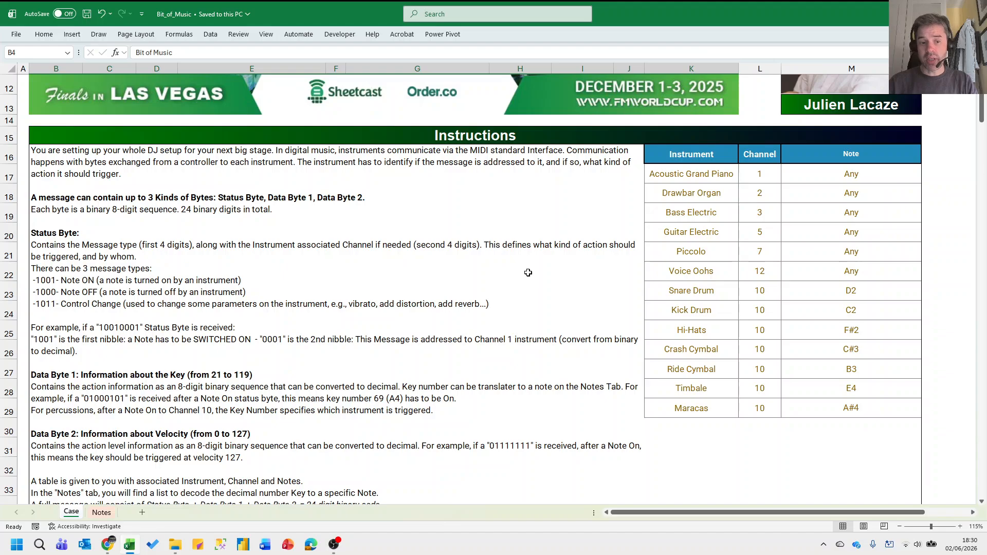
pyautogui.scroll(1, 527, 273)
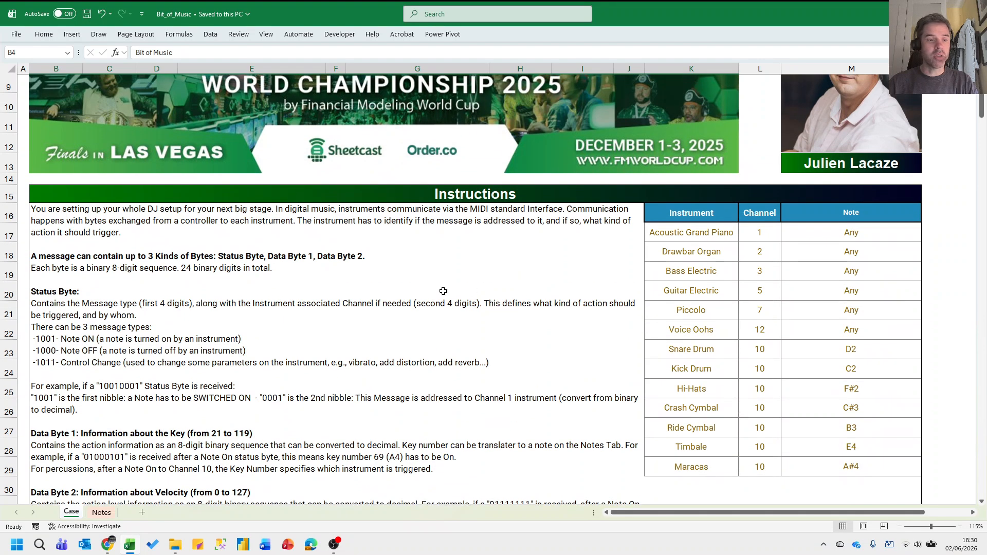
pyautogui.scroll(-4, 118, 485)
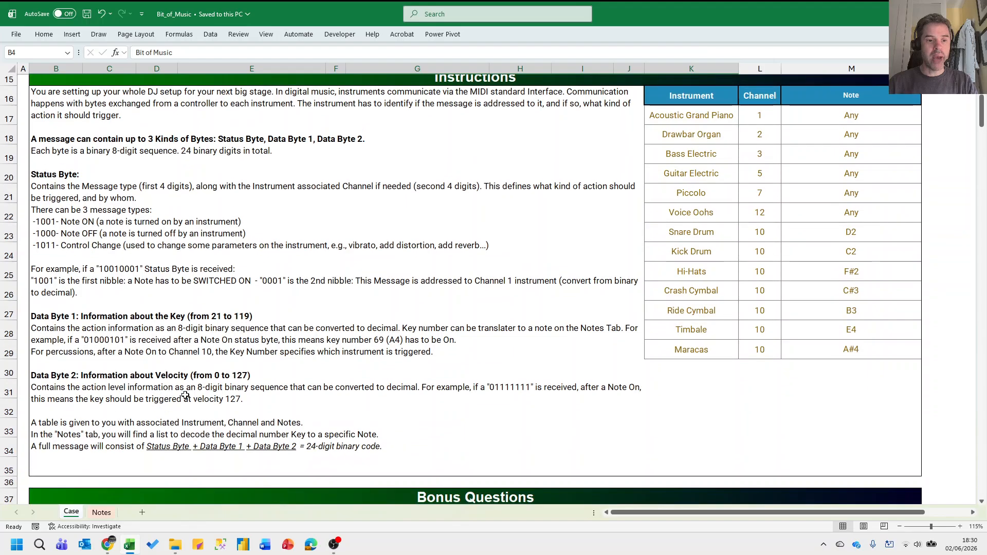
pyautogui.scroll(-9, 191, 389)
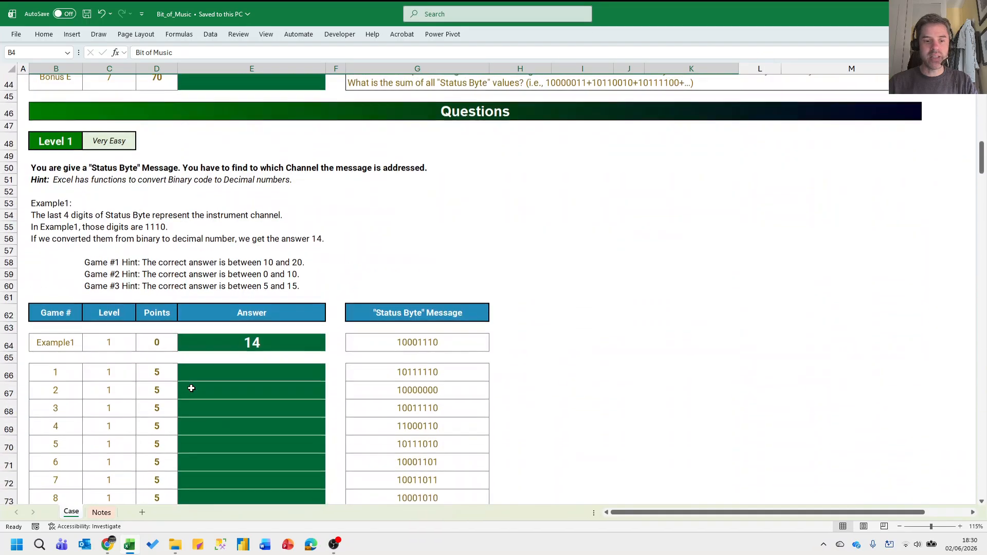
pyautogui.scroll(13, 216, 395)
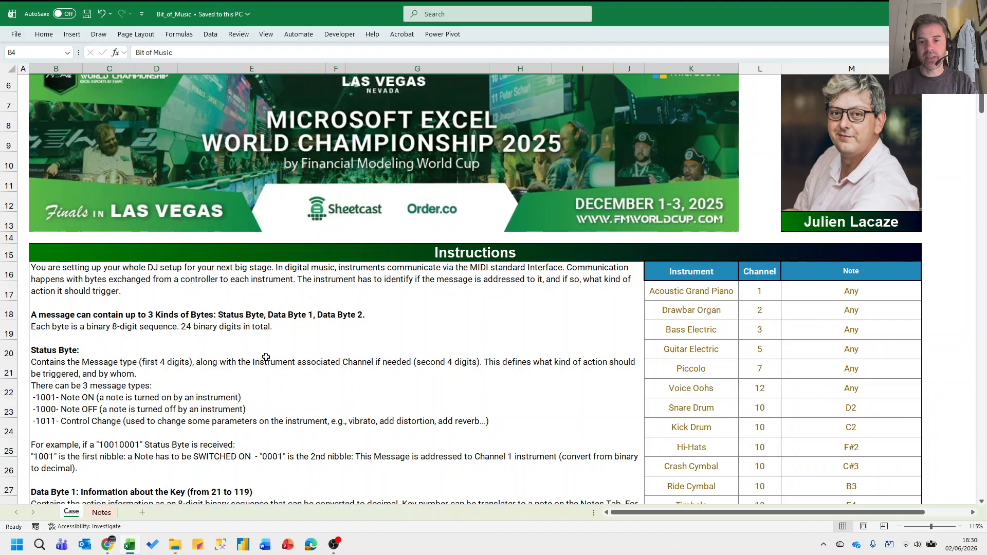
pyautogui.scroll(-1, 360, 313)
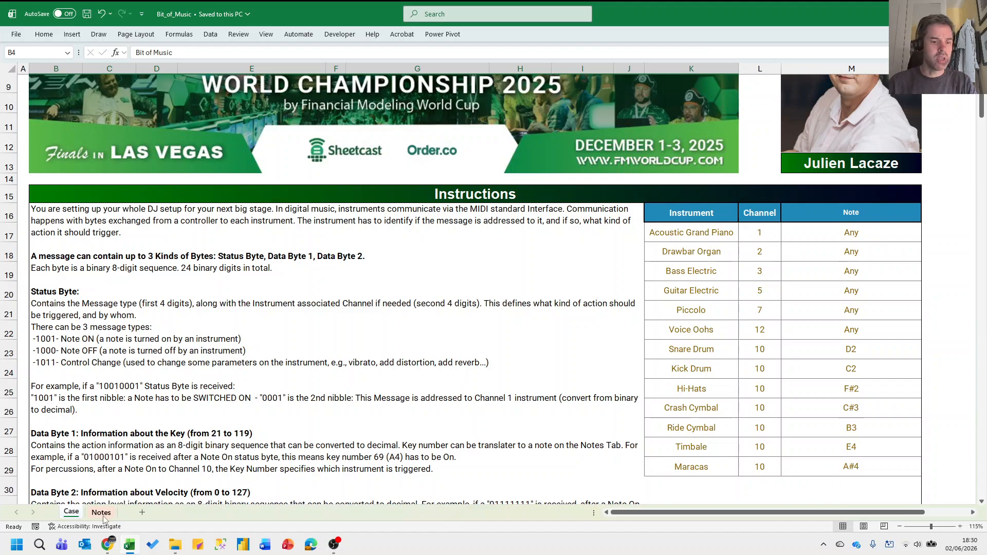
# Examine the instrument, channel and note table on the Case sheet and the note-to-key list on the Notes sheet.
pyautogui.moveTo(699, 218); pyautogui.dragTo(824, 467)
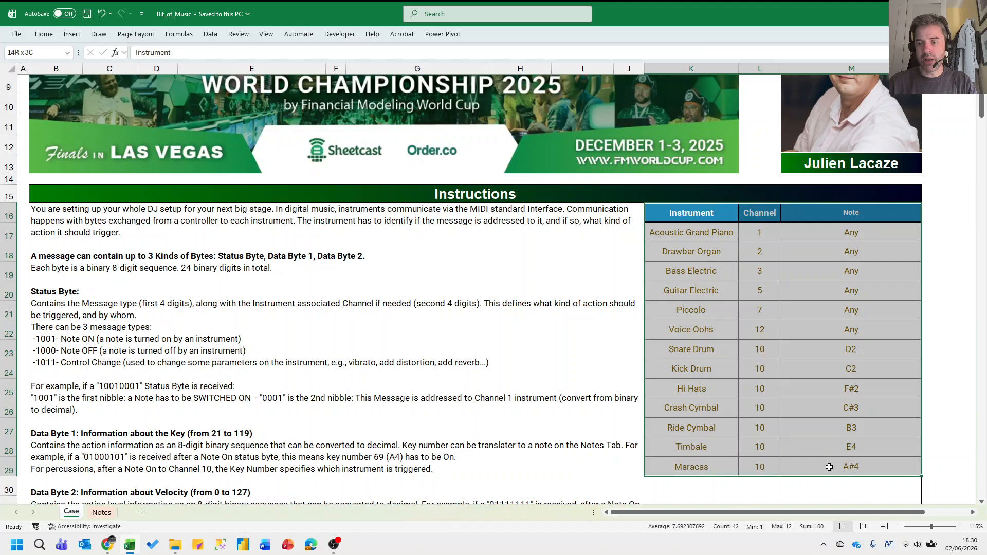
pyautogui.click(692, 467)
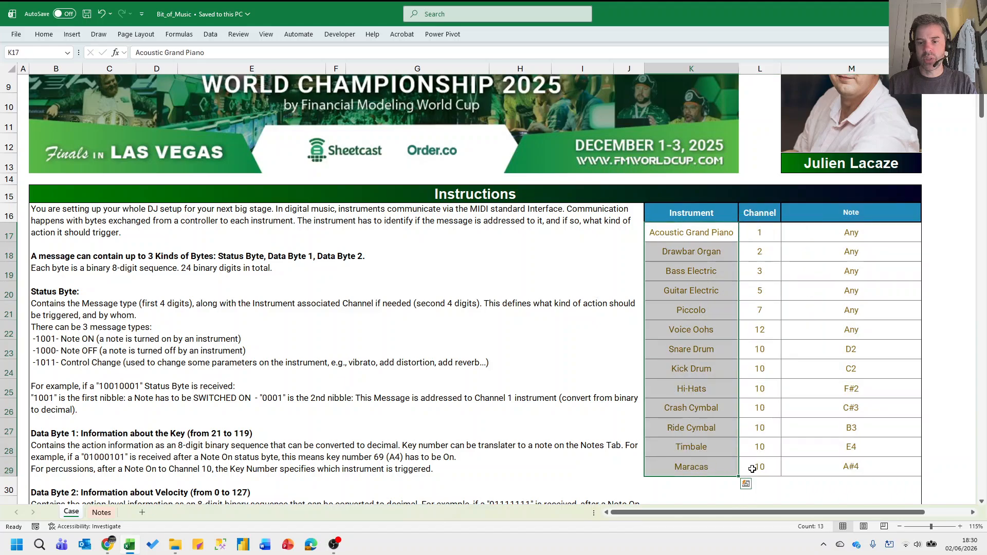
pyautogui.moveTo(760, 466); pyautogui.dragTo(811, 460)
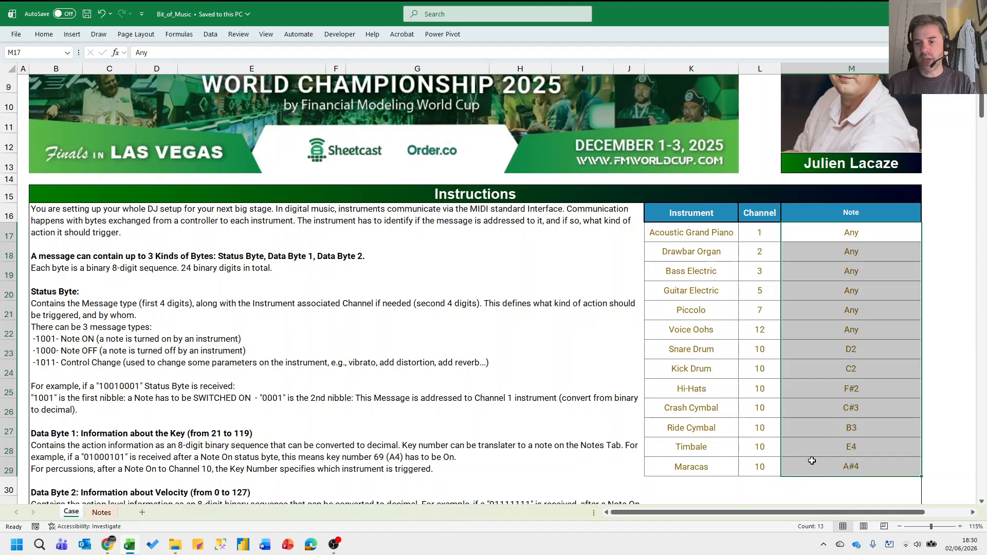
pyautogui.click(104, 513)
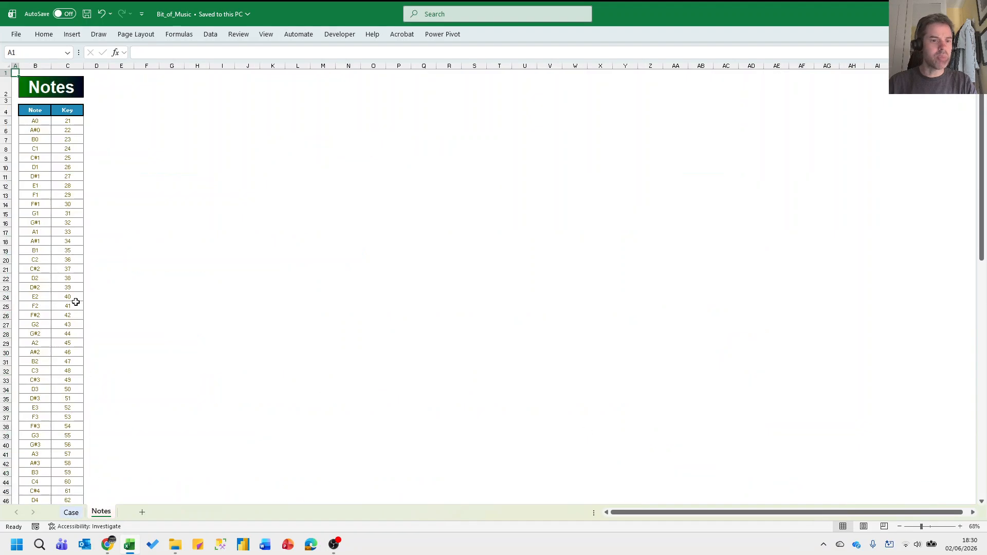
pyautogui.moveTo(38, 122); pyautogui.dragTo(39, 288)
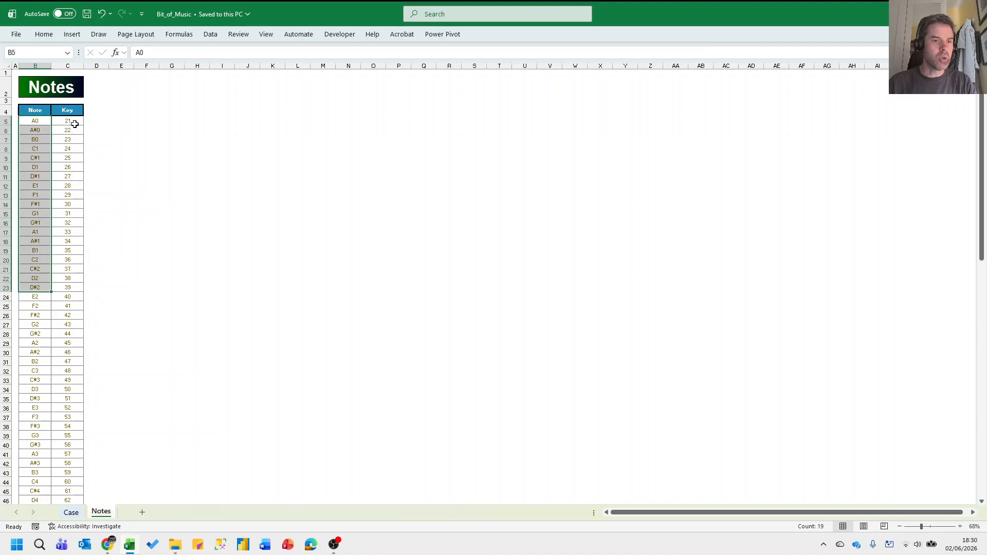
pyautogui.moveTo(68, 123); pyautogui.dragTo(55, 265)
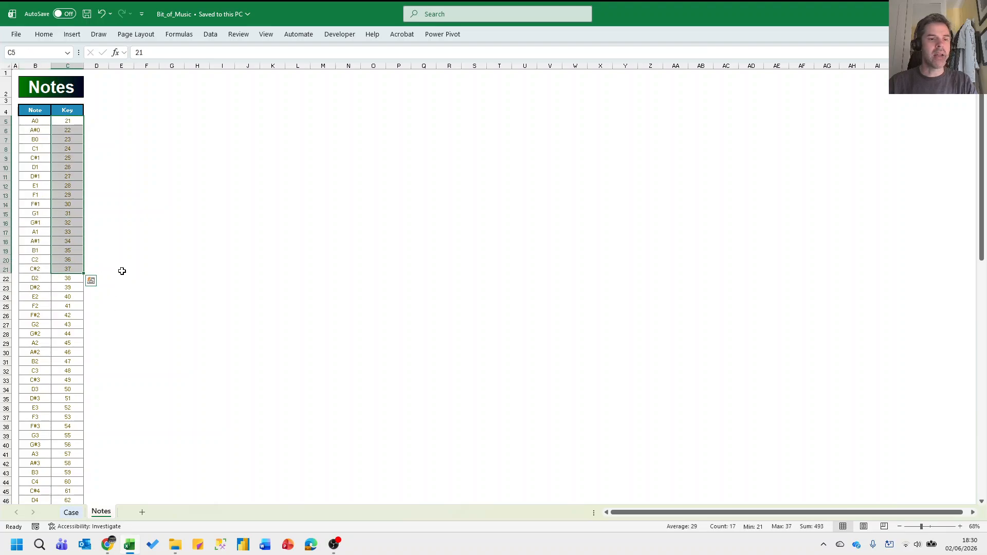
pyautogui.click(71, 513)
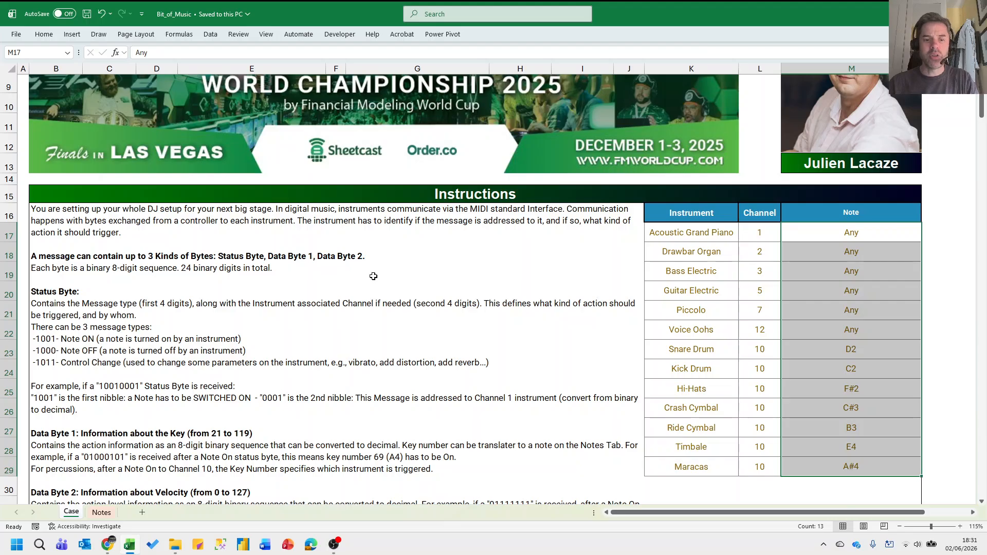
# Examine the bonus questions and the start of Level 1 on the Case sheet.
pyautogui.scroll(-8, 407, 317)
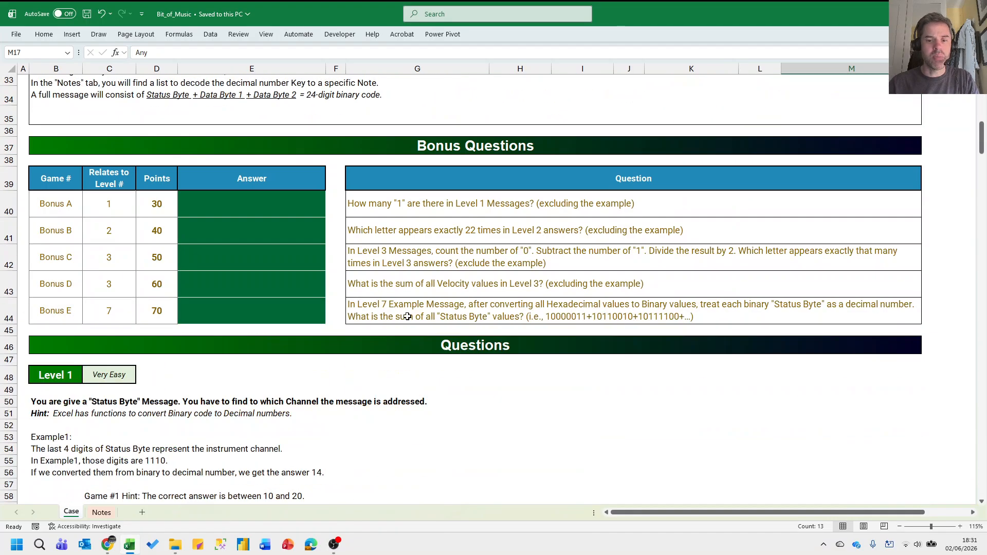
pyautogui.scroll(-2, 407, 316)
pyautogui.scroll(2, 408, 315)
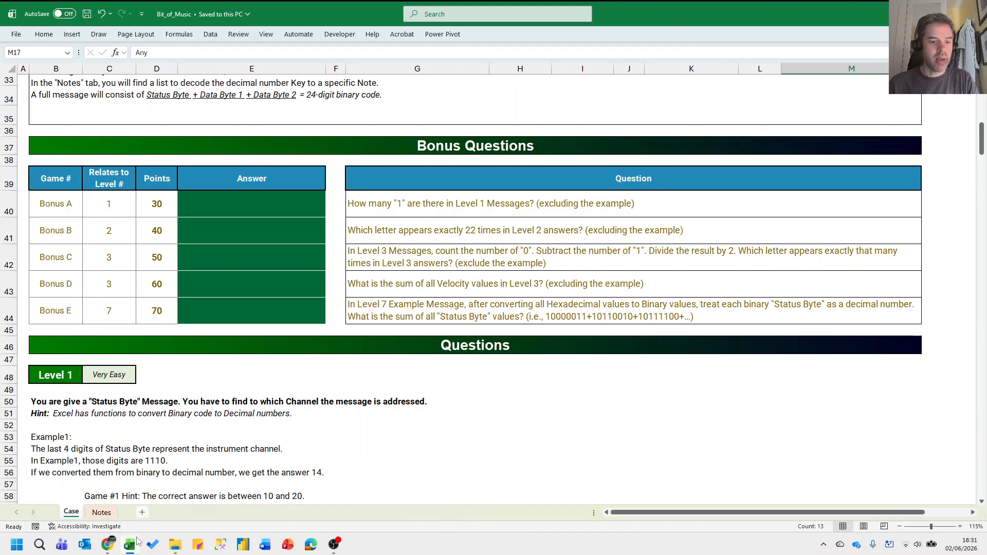
# Switch to Chrome and start the Walkthrough game for the Bit of Music case.
pyautogui.click(108, 545)
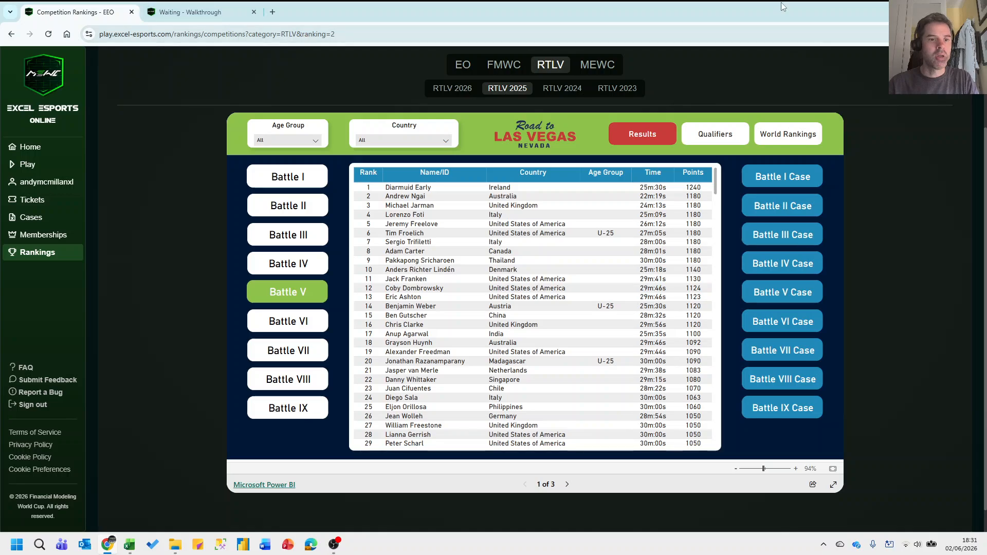
pyautogui.click(190, 12)
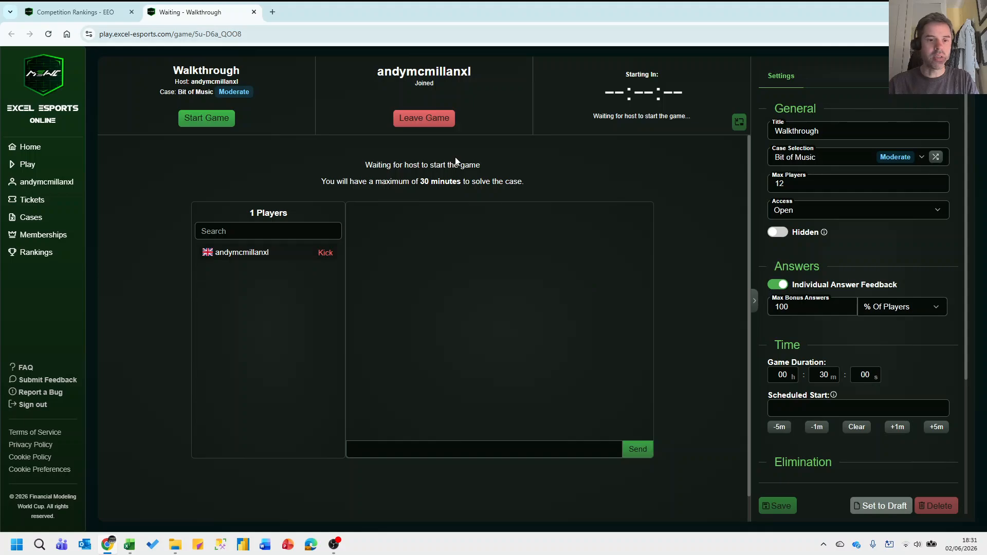
pyautogui.click(206, 118)
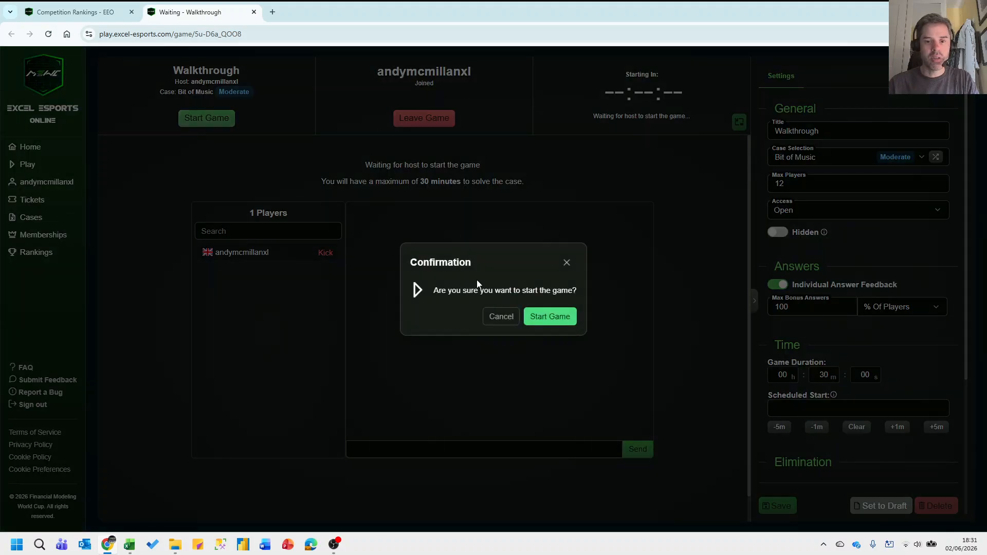
pyautogui.click(560, 319)
# Return to the Excel workbook and rename the Note header of the instrument table as iNote.
pyautogui.hotkey('alt', 'Tab')
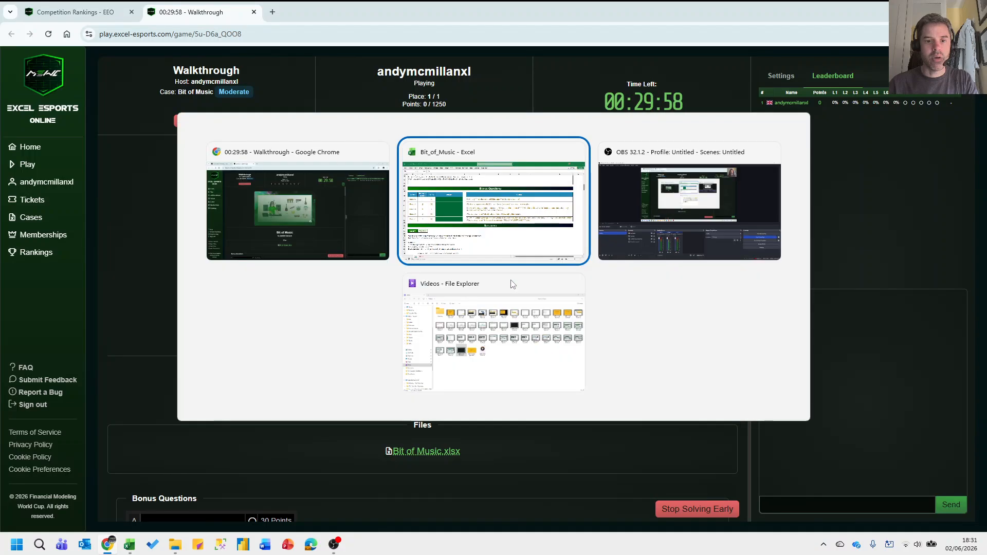
pyautogui.scroll(7, 437, 303)
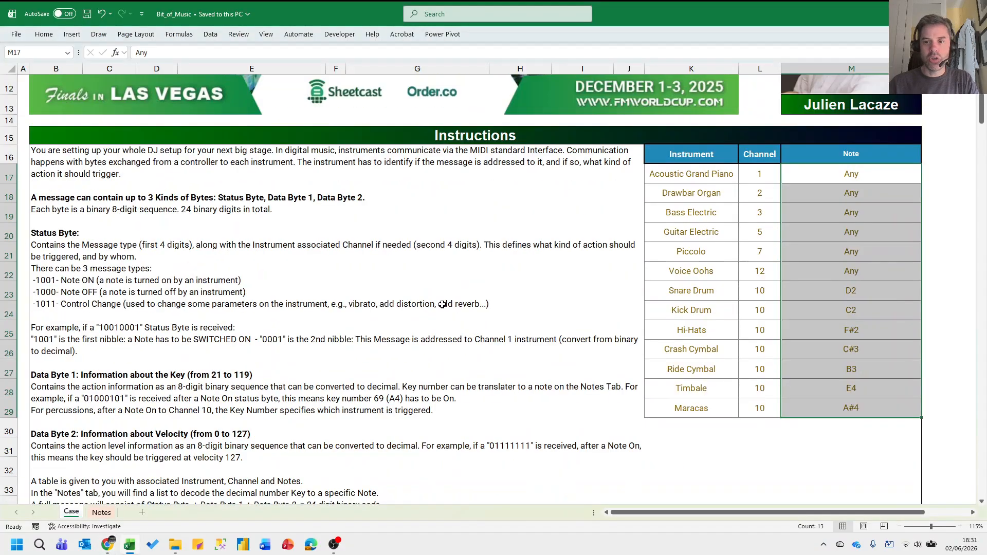
pyautogui.click(699, 161)
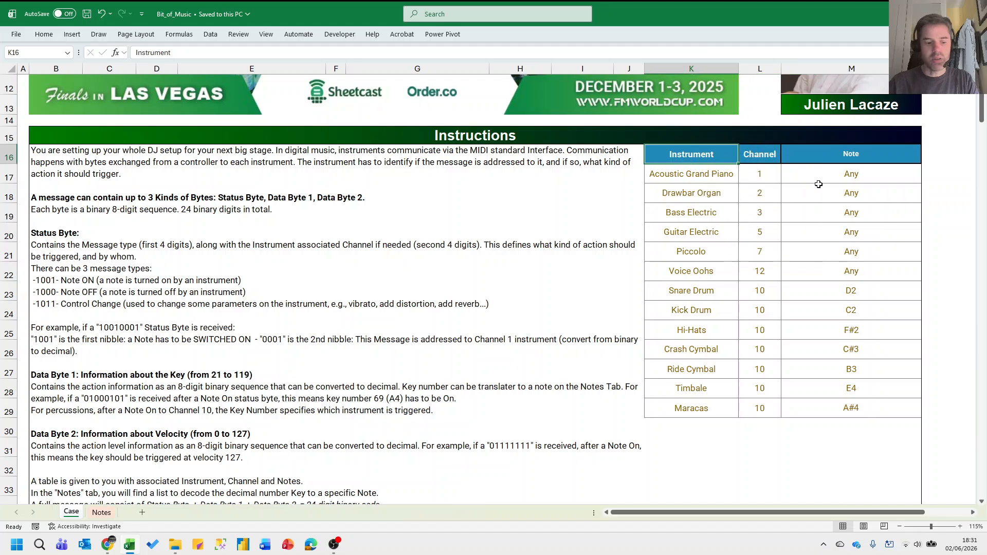
pyautogui.press('Right')
pyautogui.press('Right')
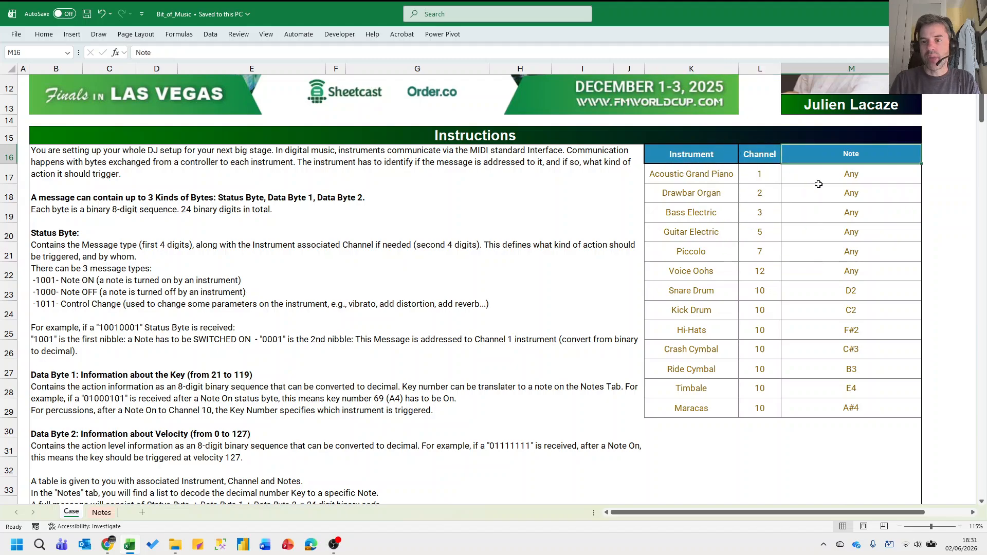
pyautogui.press('Left')
pyautogui.press('Right')
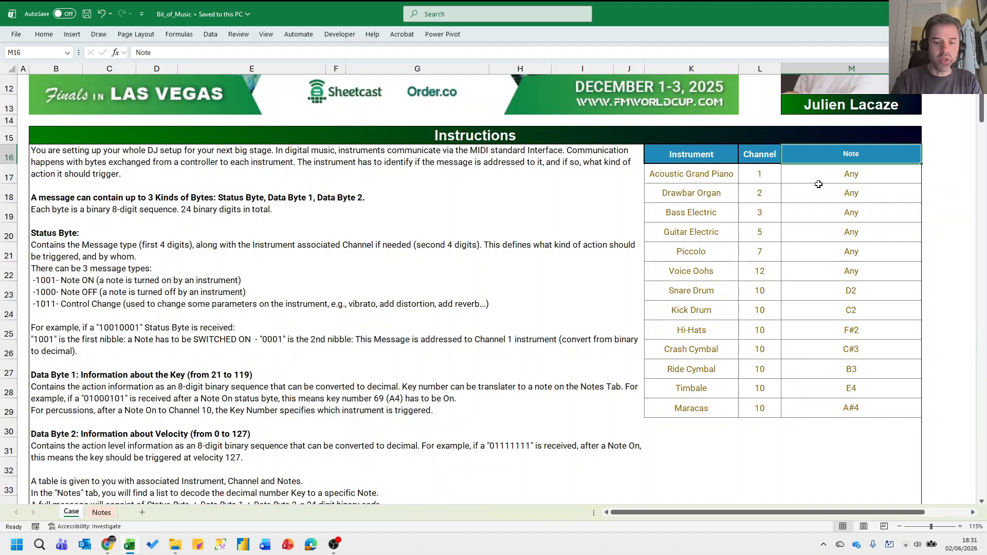
pyautogui.press('F2')
pyautogui.press('Home')
pyautogui.write('i')
pyautogui.press('Return')
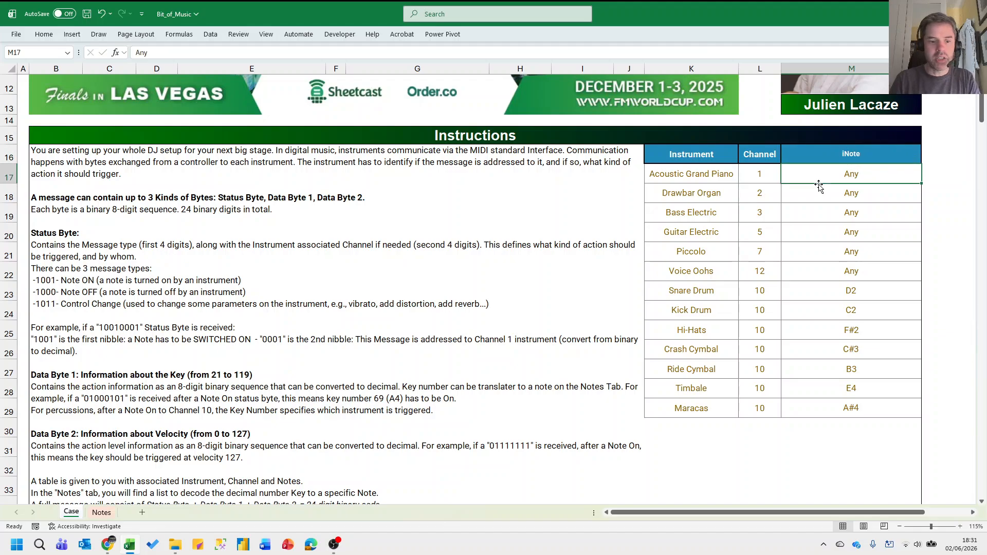
# Create named ranges for the Instrument, Channel and iNote columns of the instrument table from its top row only.
pyautogui.hotkey('ctrl', 'pagedown')
pyautogui.hotkey('ctrl', 'pageup')
pyautogui.press('Left')
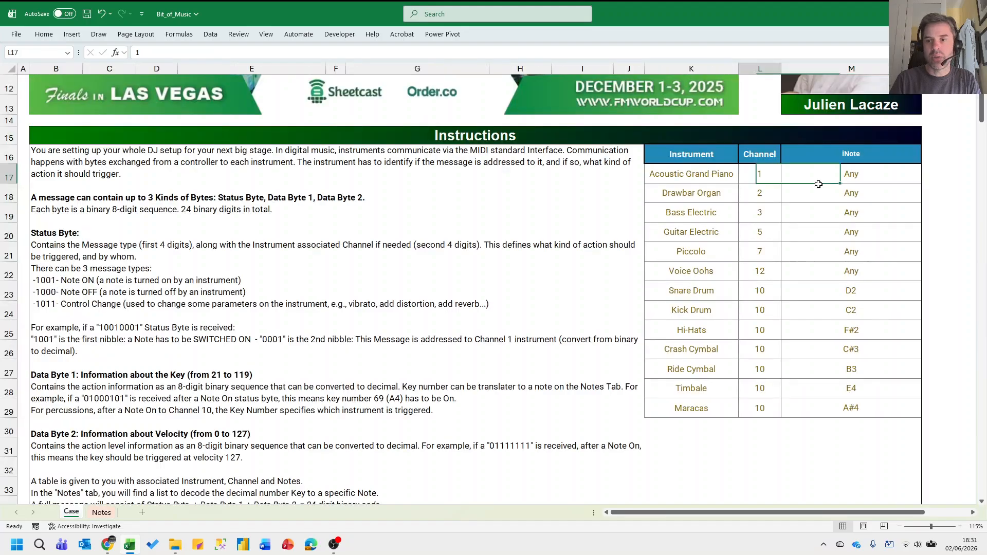
pyautogui.press('Up')
pyautogui.press('Left')
pyautogui.hotkey('ctrl', 'shift', 'Right')
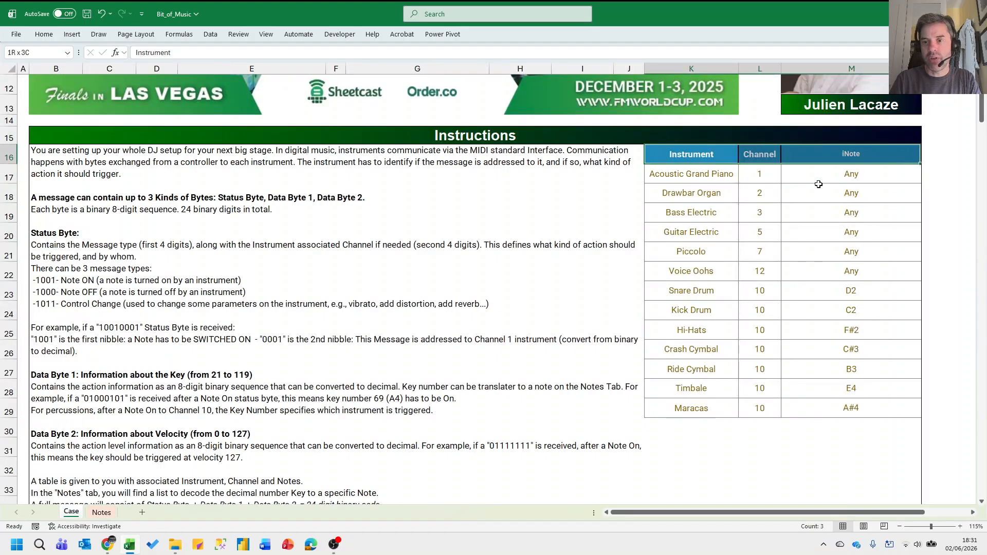
pyautogui.hotkey('ctrl', 'shift', 'Down')
pyautogui.hotkey('ctrl', 'shift', 'F3')
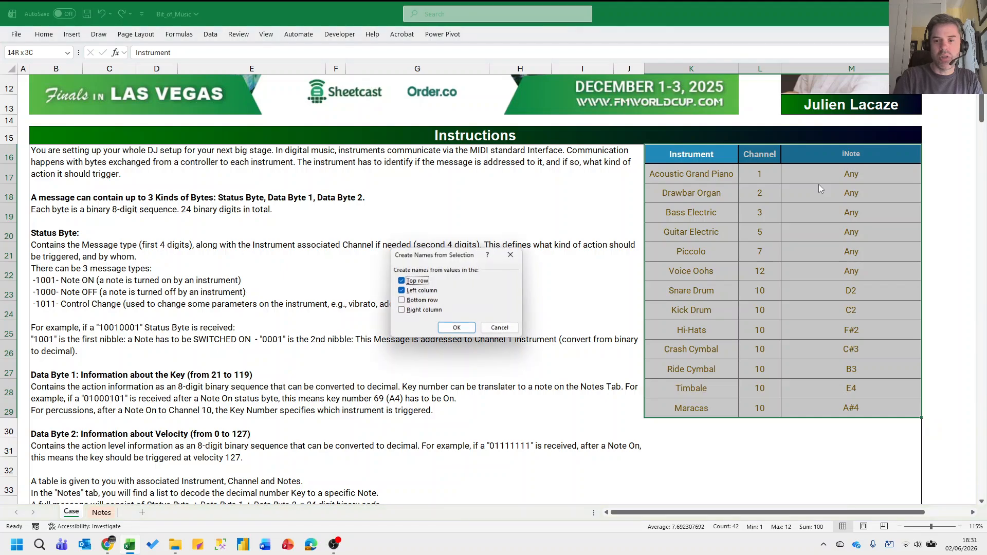
pyautogui.hotkey('alt', 'l')
pyautogui.press('Return')
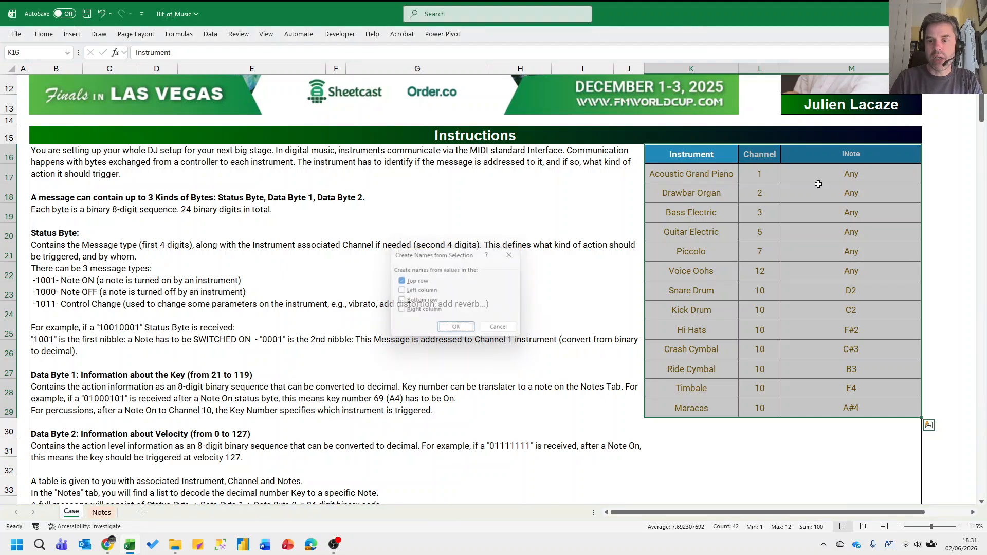
# Create named ranges from the header row of the Note and Key list on the Notes sheet.
pyautogui.click(101, 513)
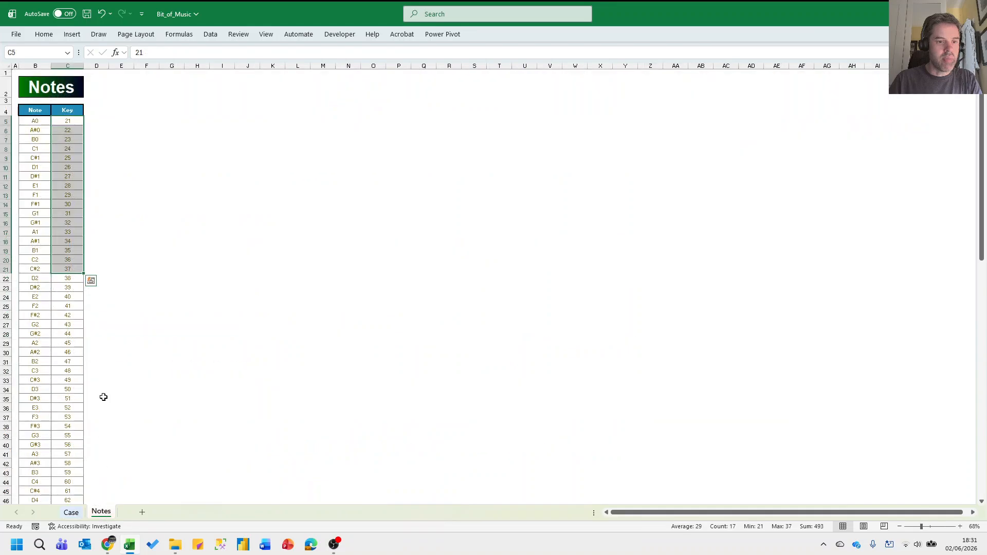
pyautogui.click(39, 107)
pyautogui.hotkey('shift', 'Right')
pyautogui.hotkey('ctrl', 'shift', 'Down')
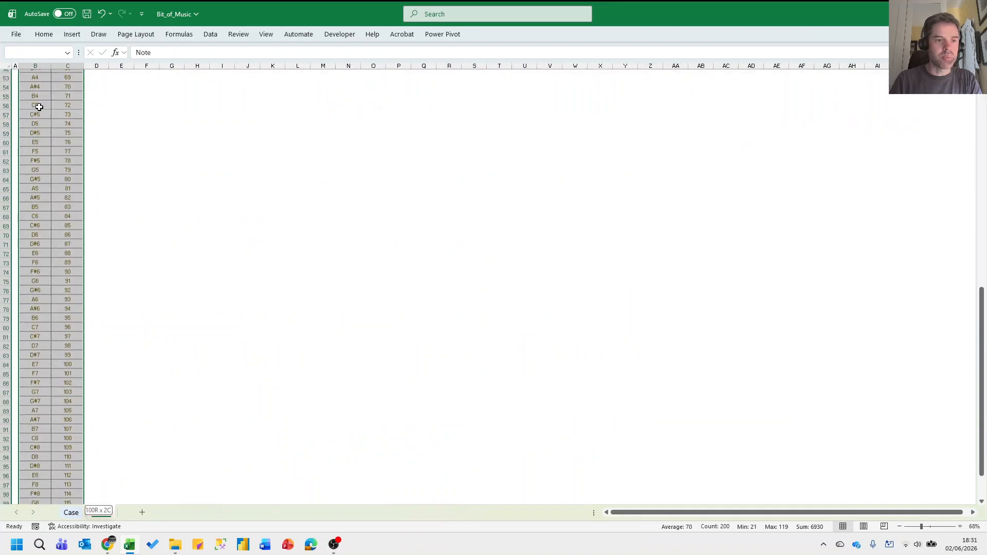
pyautogui.hotkey('ctrl', 'shift', 'F3')
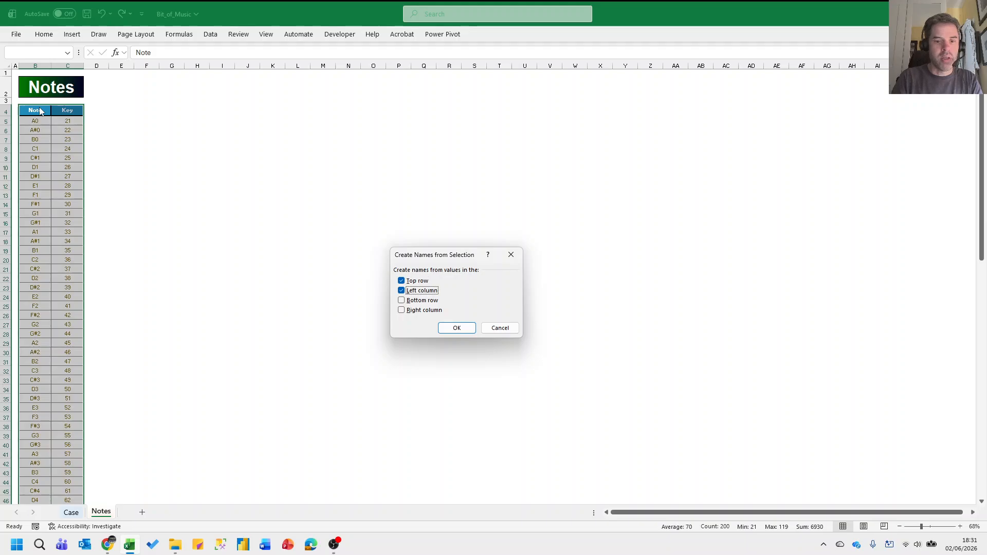
pyautogui.press('Return')
# In H64 of the Case sheet, extract the last four digits of the Level 1 example message with =RIGHT(G64,4).
pyautogui.hotkey('ctrl', 'pageup')
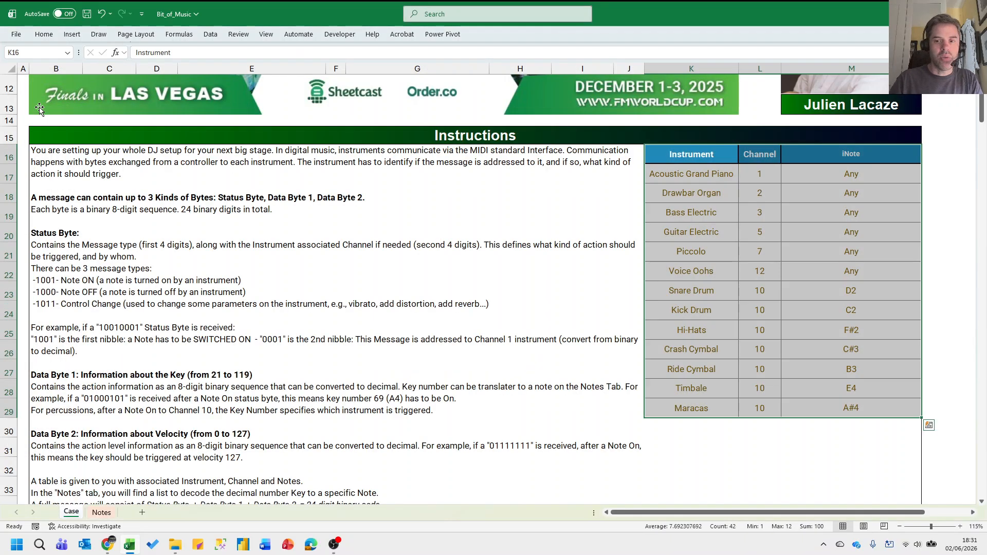
pyautogui.scroll(-12, 406, 282)
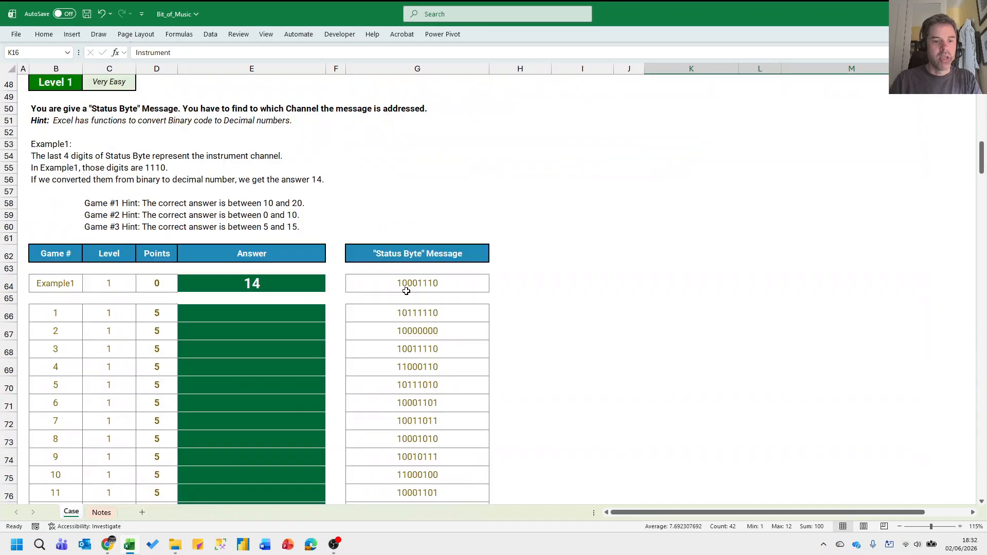
pyautogui.click(442, 287)
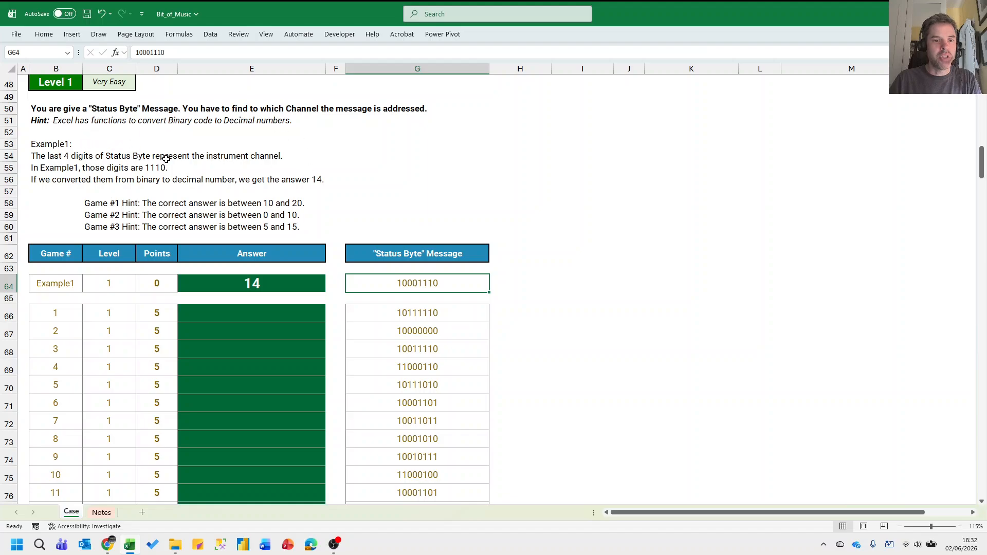
pyautogui.click(514, 284)
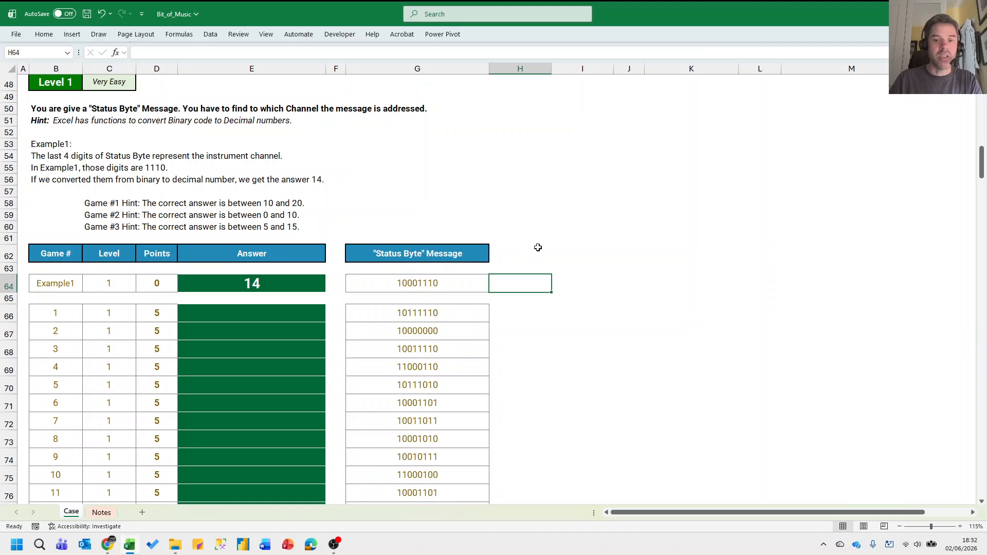
pyautogui.write('=right(')
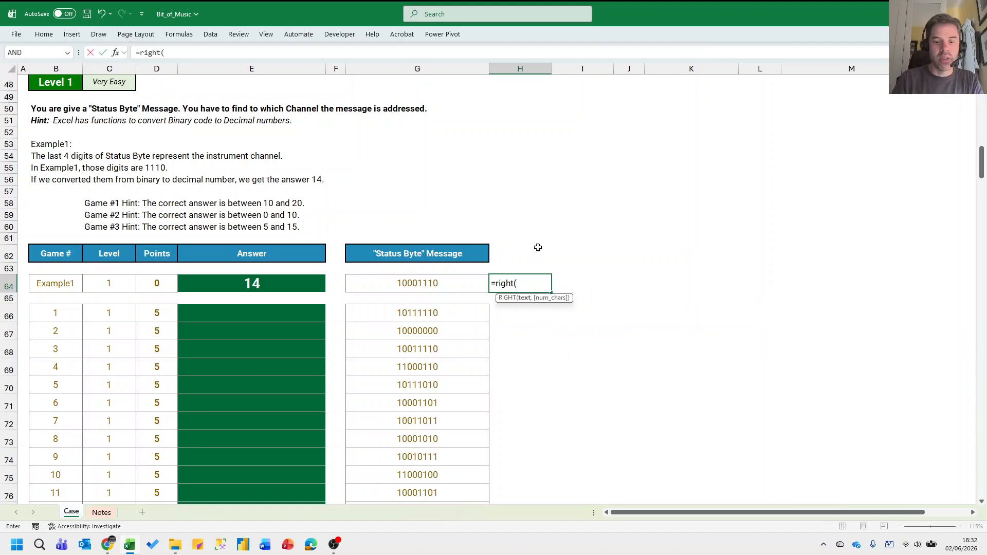
pyautogui.press('Left')
pyautogui.write(',4)')
pyautogui.press('Return')
pyautogui.press('Up')
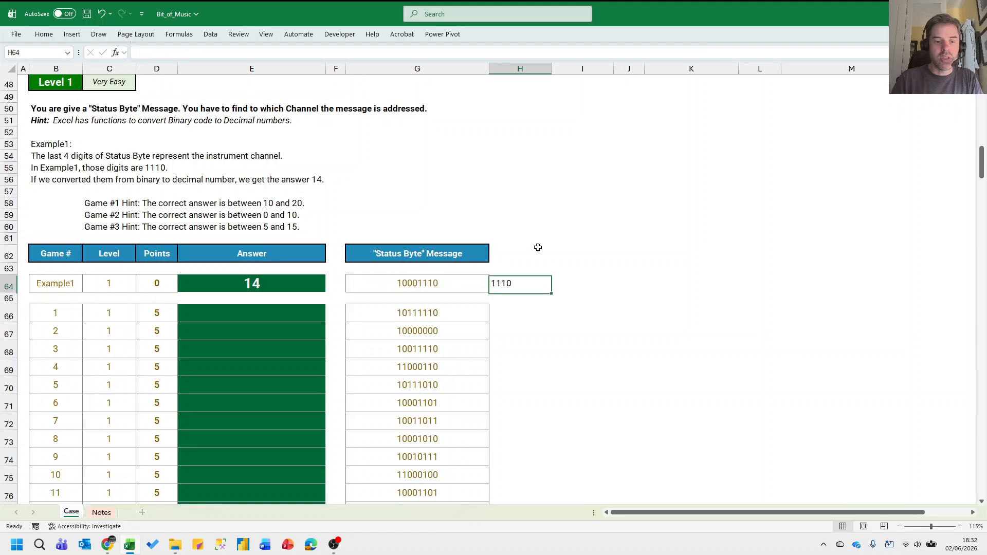
# Wrap the H64 formula in BIN2DEC so it reads =BIN2DEC(RIGHT(G64,4)).
pyautogui.press('F2')
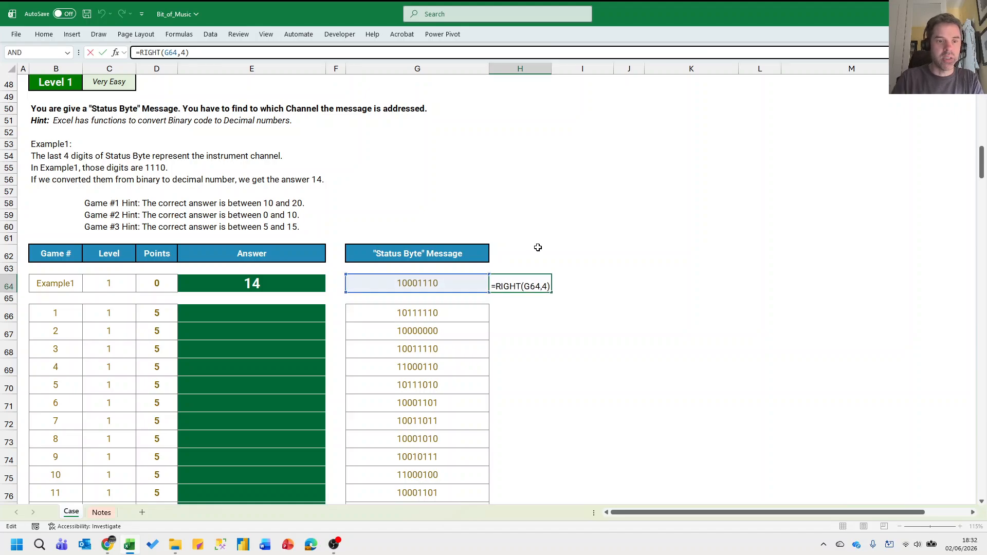
pyautogui.press('Home')
pyautogui.press('Right')
pyautogui.write('bin2dec(')
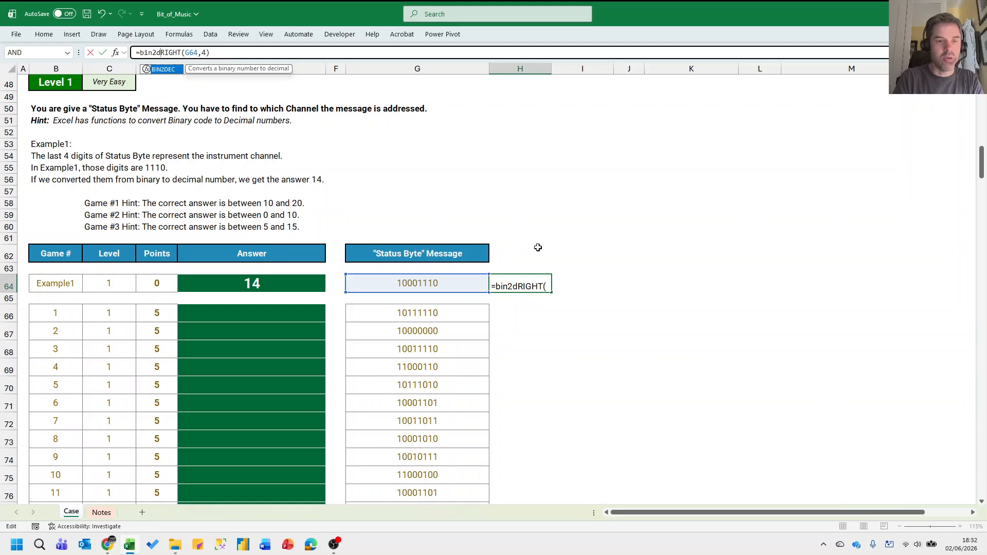
pyautogui.press('Return')
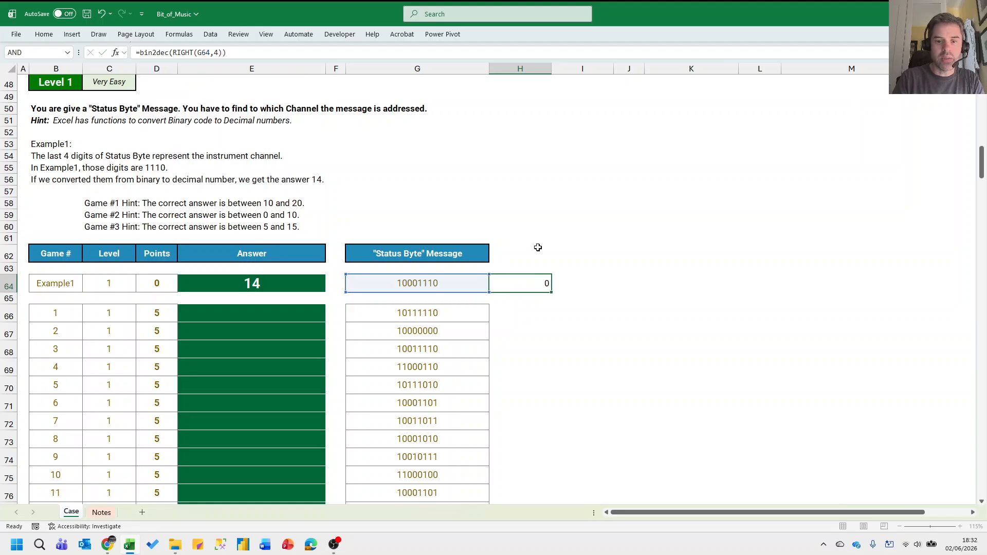
# Fill the H64 formula down to H85, alongside all Level 1 messages.
pyautogui.press('Up')
pyautogui.hotkey('ctrl', 'Down')
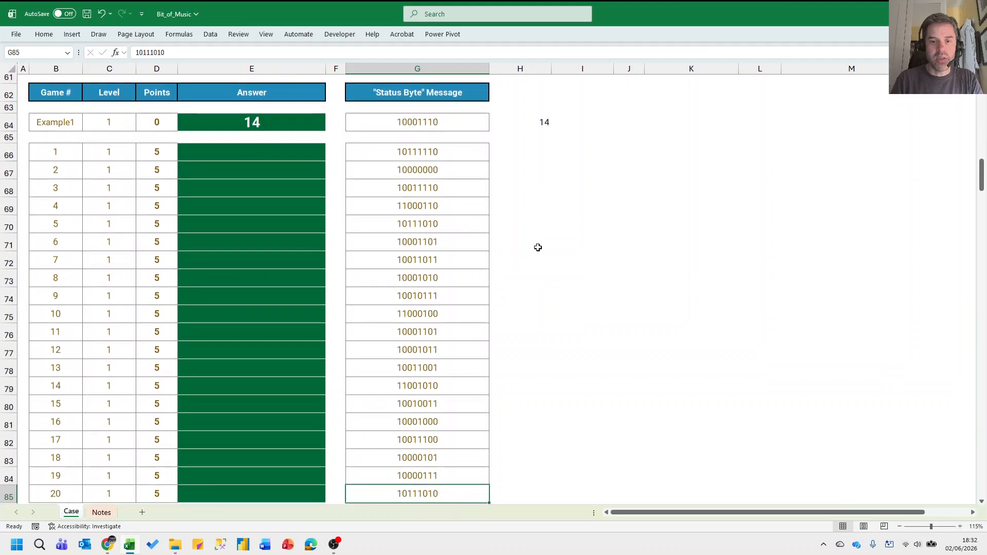
pyautogui.press('Right')
pyautogui.hotkey('ctrl', 'shift', 'Up')
pyautogui.hotkey('ctrl', 'd')
pyautogui.press('Down')
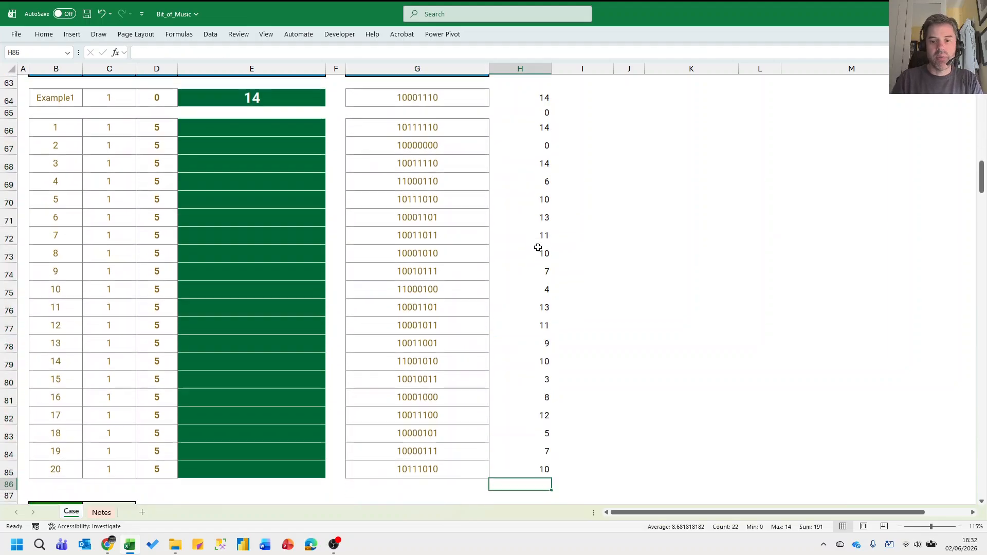
# Copy the Level 1 results in H66:H85 into the Answer column as values, starting at E66.
pyautogui.press('Up')
pyautogui.hotkey('ctrl', 'shift', 'Up')
pyautogui.hotkey('shift', 'Down')
pyautogui.hotkey('shift', 'Down')
pyautogui.hotkey('ctrl', 'c')
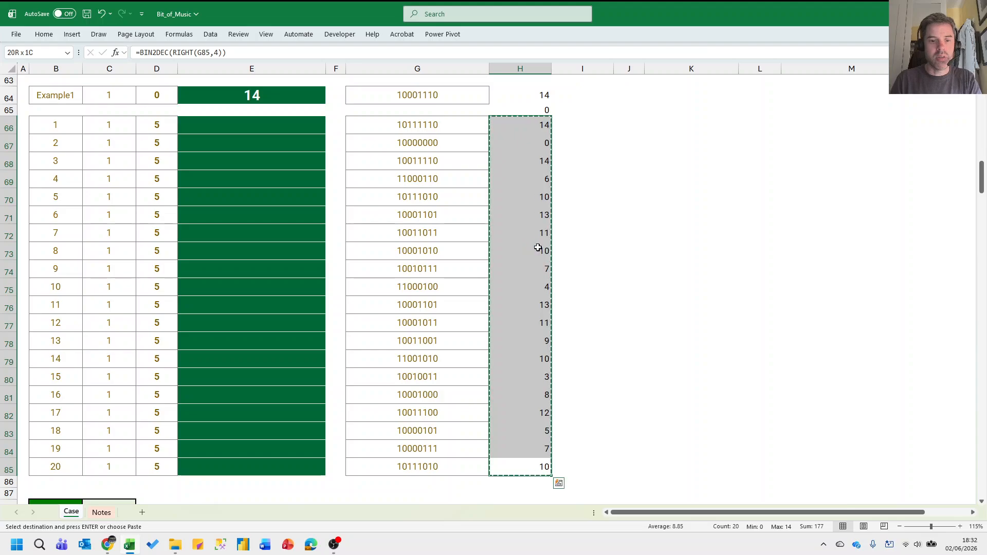
pyautogui.press('Left')
pyautogui.press('Left')
pyautogui.press('Left')
pyautogui.press('Left')
pyautogui.hotkey('ctrl', 'Up')
pyautogui.press('Right')
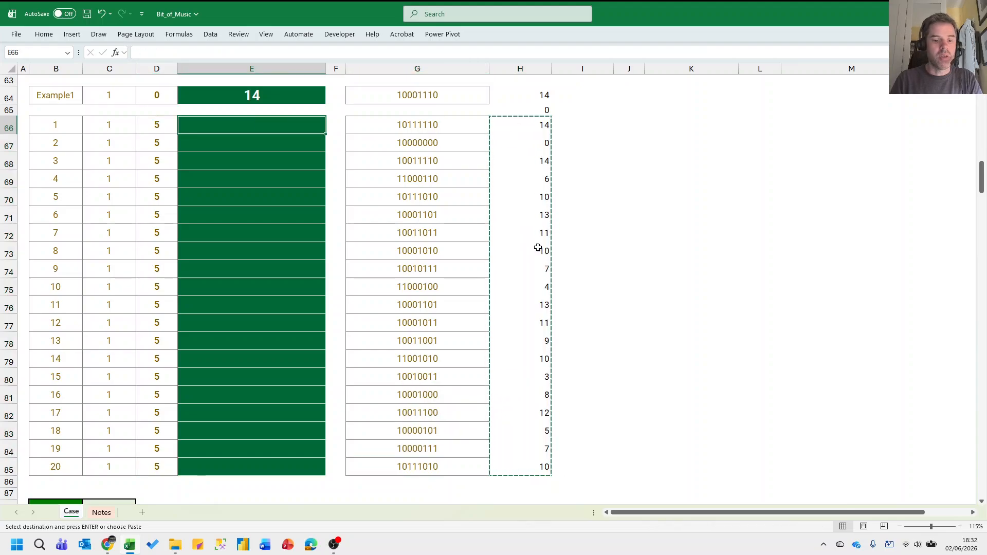
pyautogui.hotkey('ctrl', 'v')
# Switch to Chrome and paste the copied answers into the Level 1 answer fields of the Walkthrough game.
pyautogui.hotkey('alt', 'Tab')
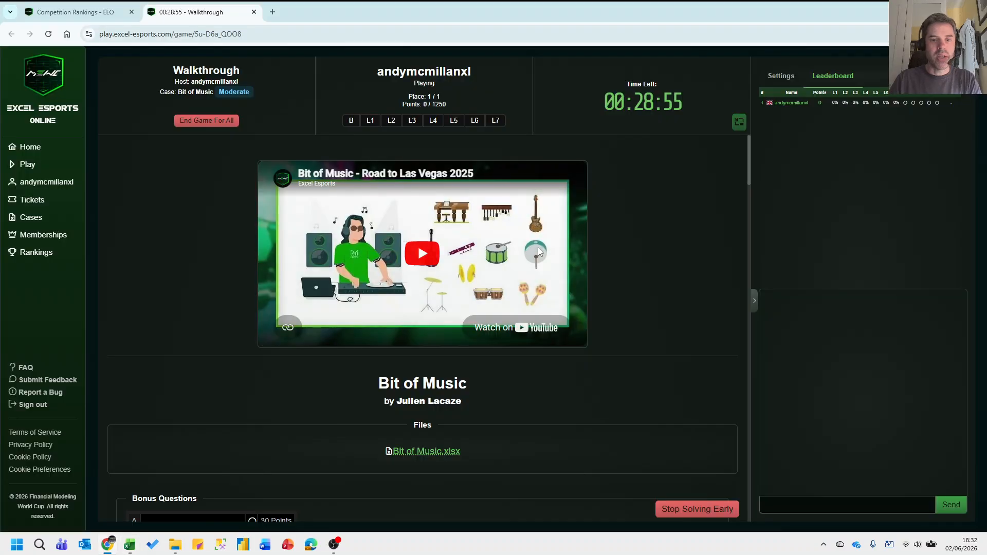
pyautogui.scroll(-5, 309, 336)
pyautogui.click(163, 389)
pyautogui.hotkey('ctrl', 'v')
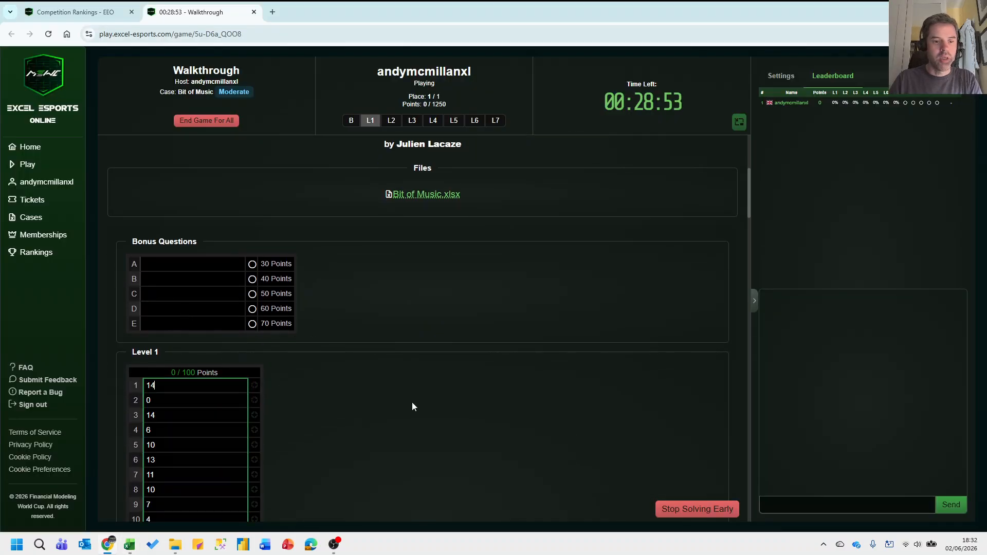
# Return to the Excel workbook and examine the Level 2 instructions alongside the channels and notes in the instrument table.
pyautogui.hotkey('alt', 'Tab')
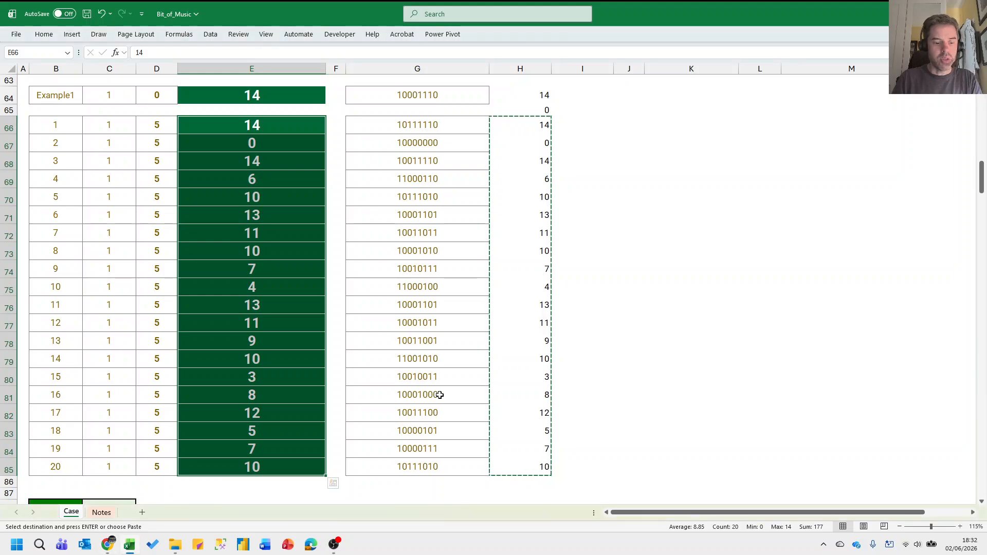
pyautogui.scroll(-7, 450, 312)
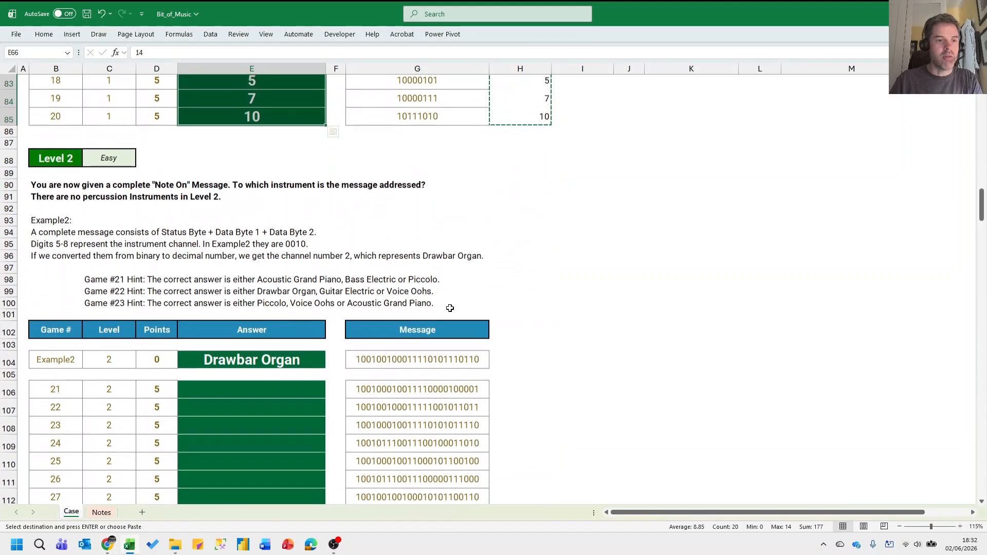
pyautogui.scroll(-1, 190, 207)
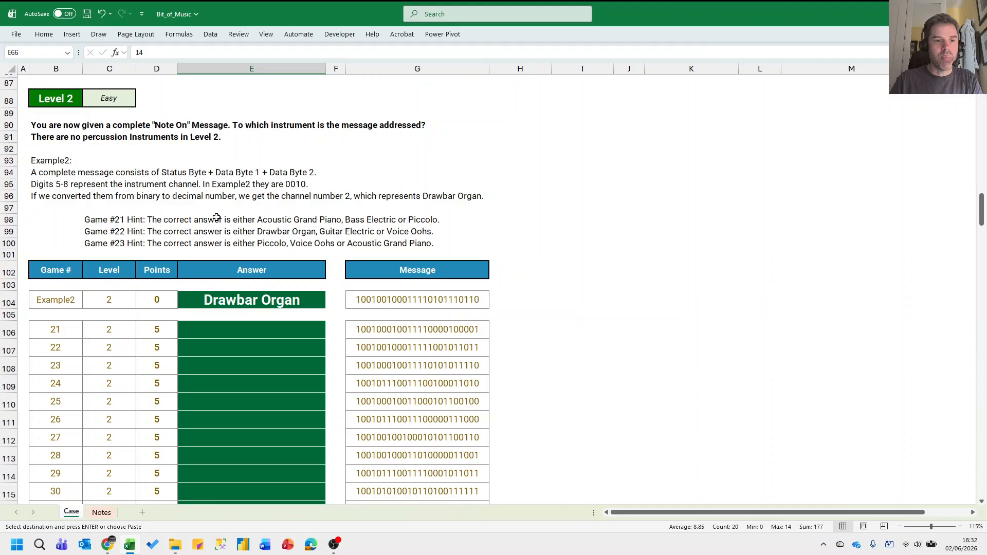
pyautogui.click(392, 296)
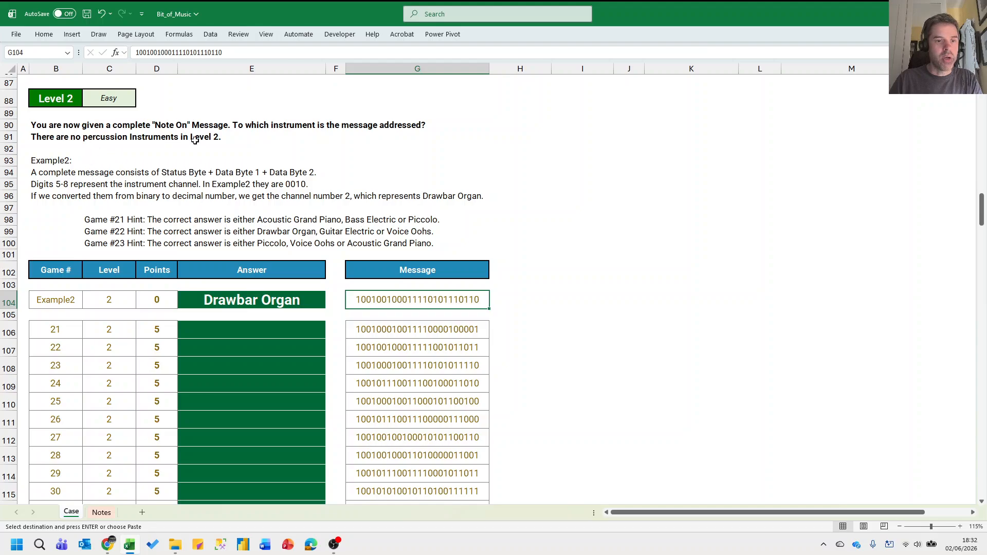
pyautogui.scroll(20, 442, 226)
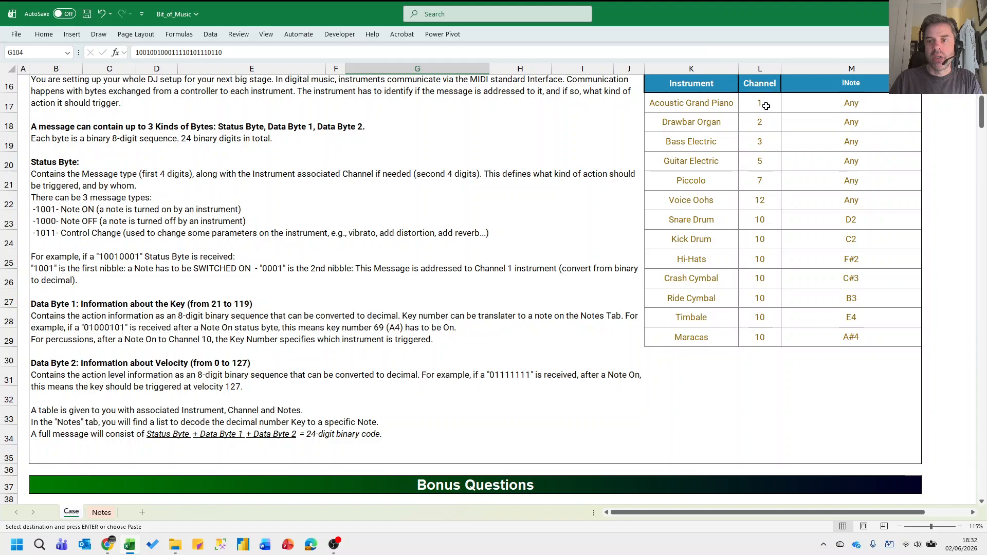
pyautogui.moveTo(762, 219); pyautogui.dragTo(765, 333)
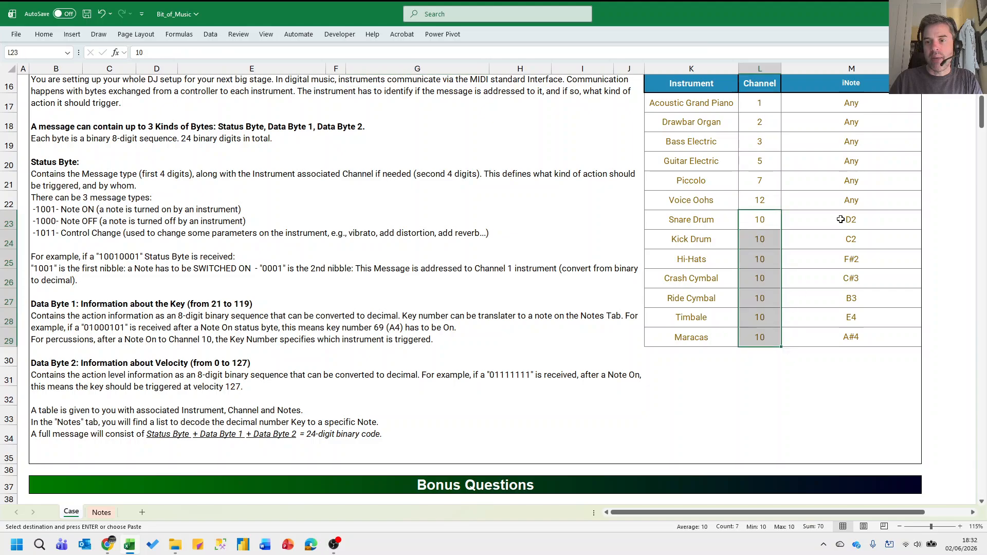
pyautogui.moveTo(843, 220); pyautogui.dragTo(843, 329)
pyautogui.moveTo(759, 103); pyautogui.dragTo(759, 201)
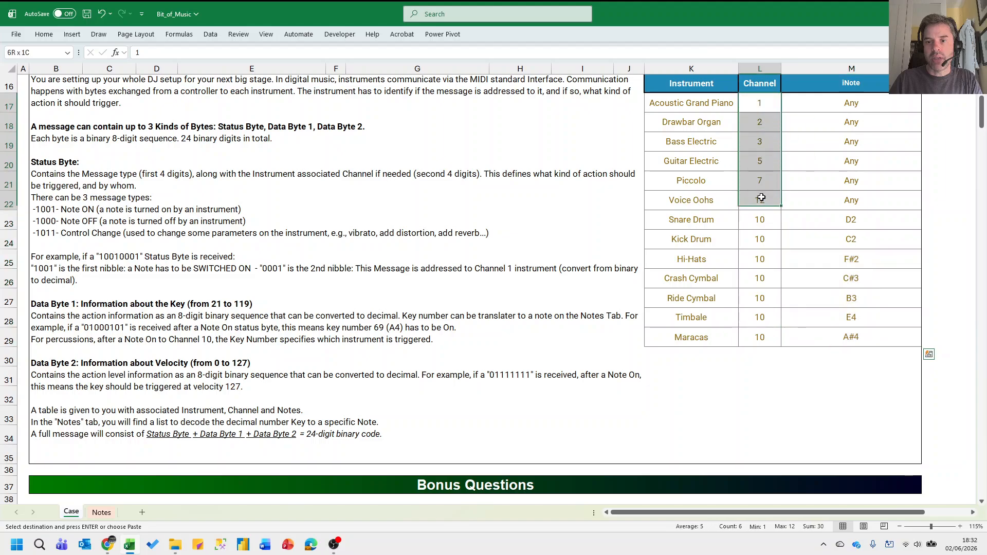
pyautogui.scroll(-13, 707, 201)
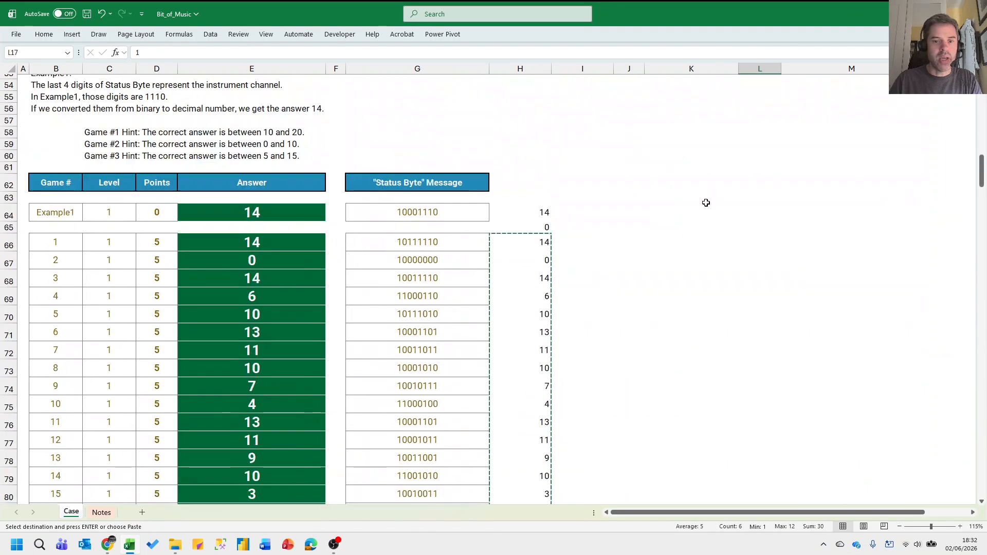
pyautogui.scroll(-12, 586, 241)
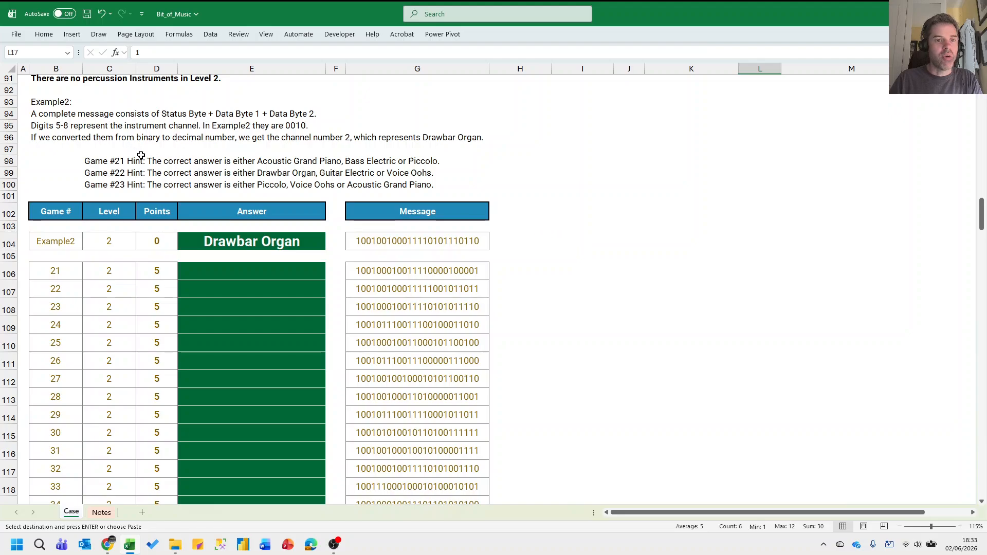
pyautogui.scroll(1, 53, 184)
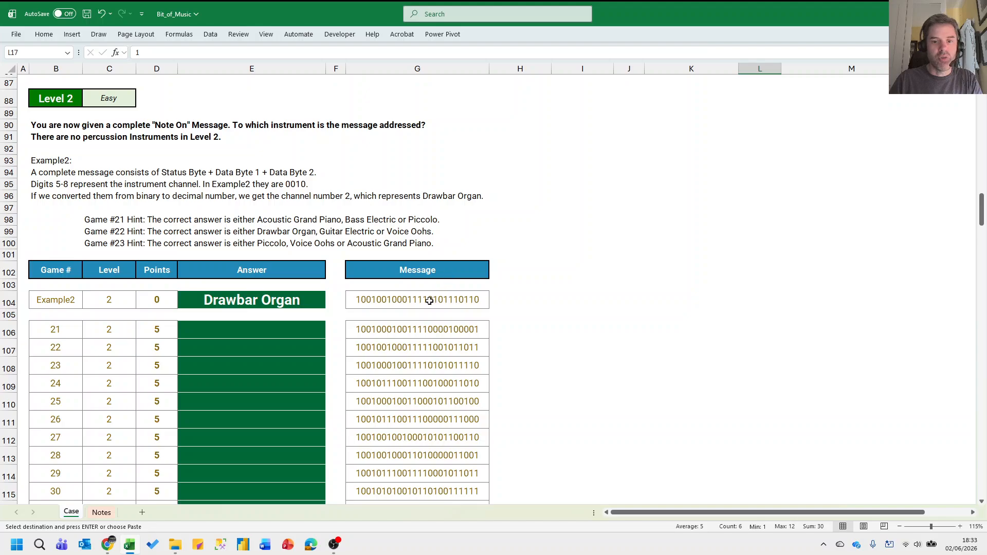
# In H104, extract digits 5 to 8 of the Level 2 example message with =MID(G104,5,4).
pyautogui.click(495, 302)
pyautogui.write('=mid(')
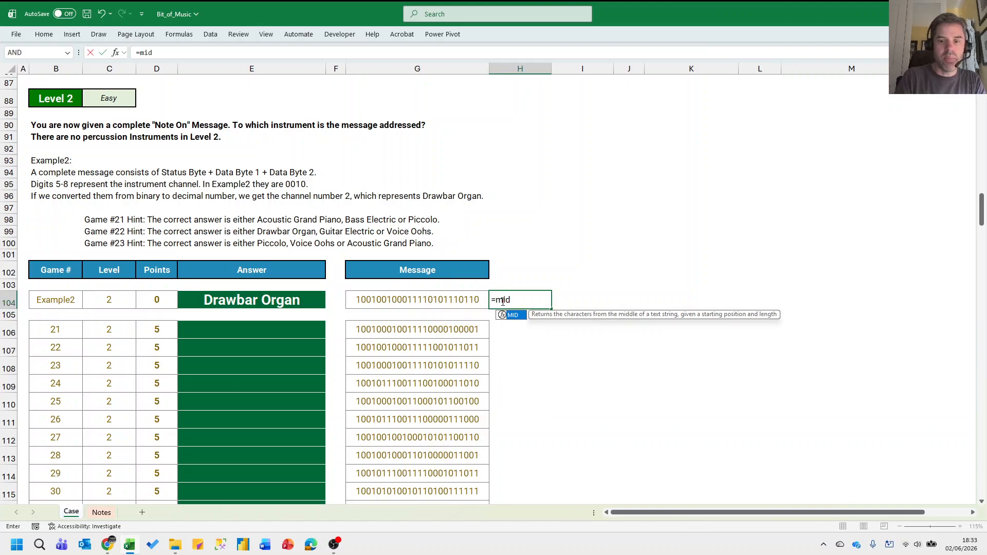
pyautogui.press('Left')
pyautogui.write(',5')
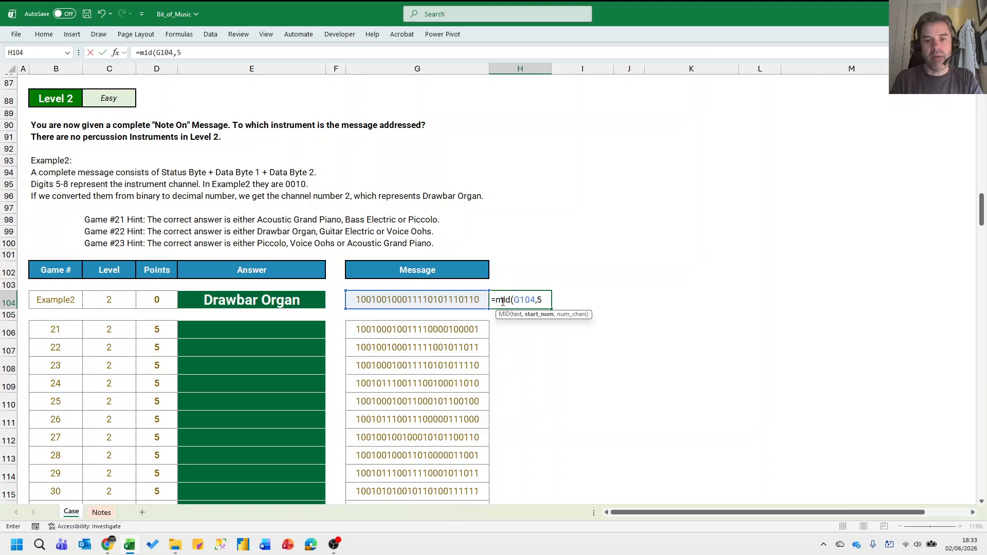
pyautogui.write(',4')
pyautogui.press('Return')
pyautogui.click(503, 301)
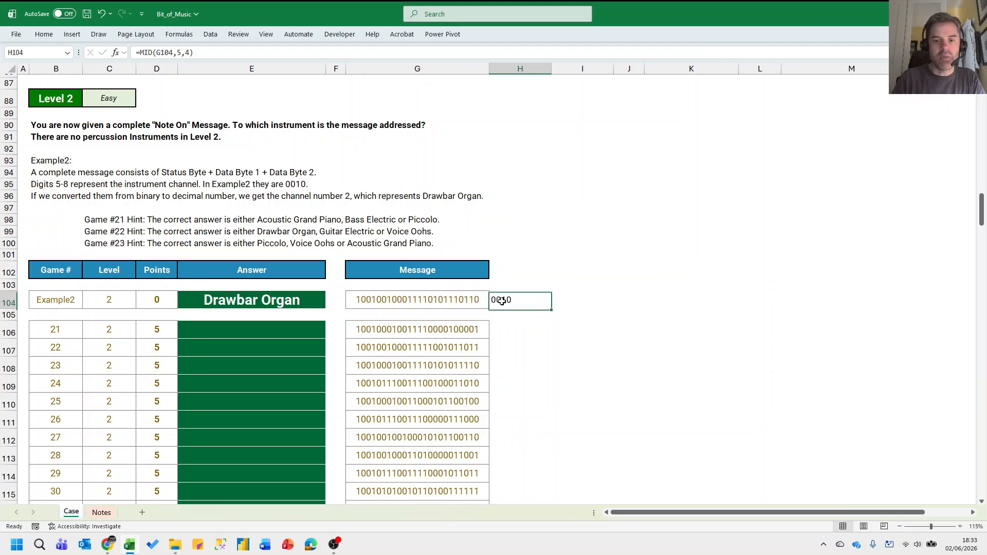
# Convert the extracted channel digits in H104 to a decimal number with =BIN2DEC(MID(G104,5,4)).
pyautogui.press('F2')
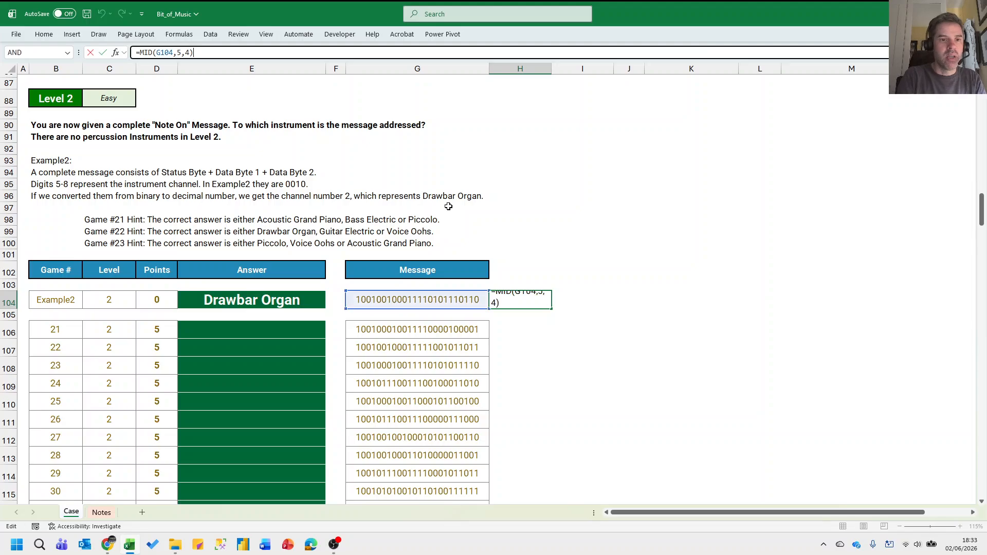
pyautogui.press('Home')
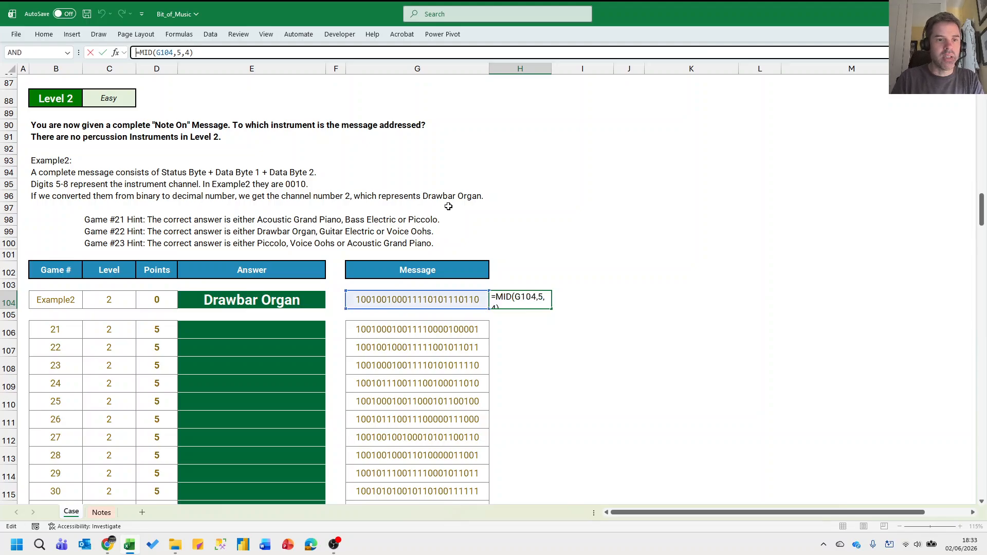
pyautogui.write('bin2dec(')
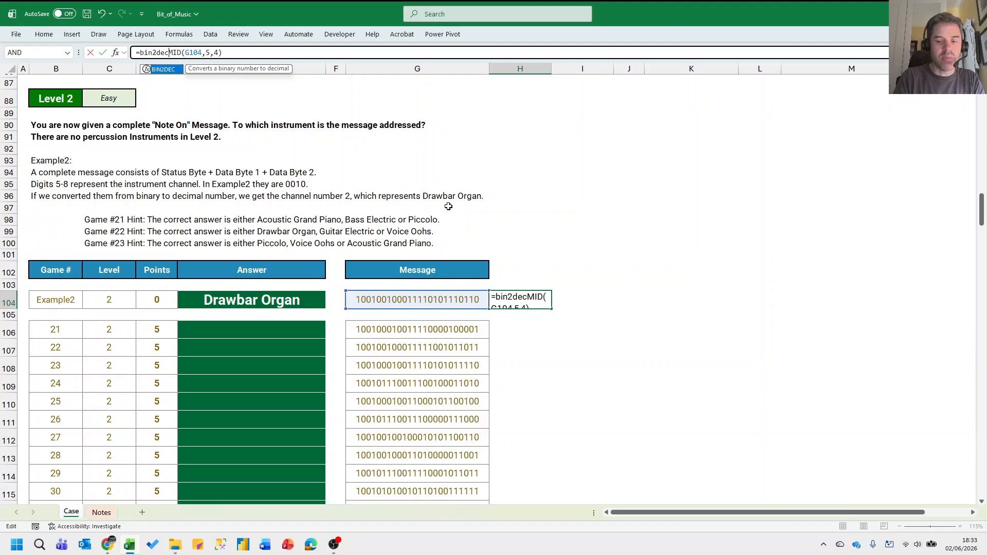
pyautogui.press('Return')
pyautogui.press('Up')
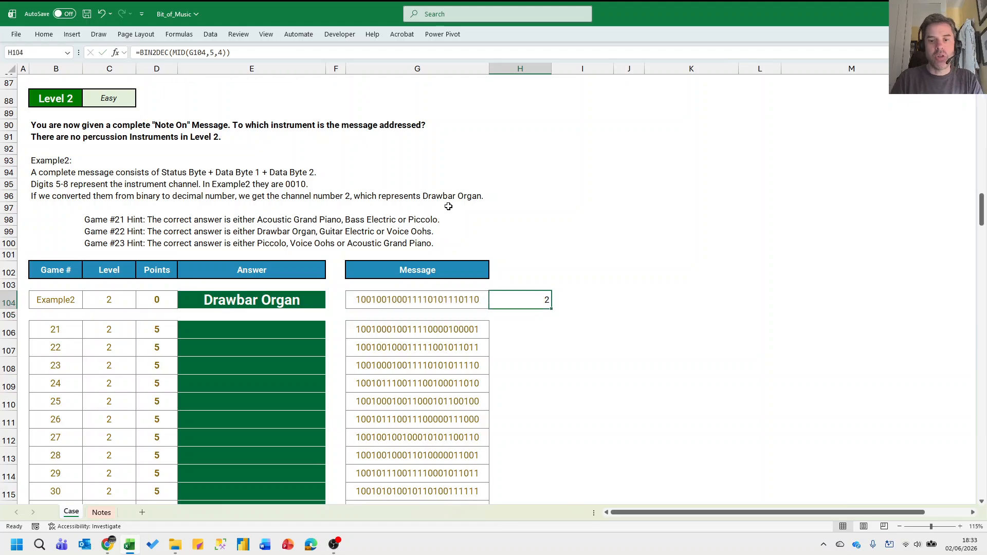
# In I104, look up the instrument for the channel number with =XLOOKUP(H104,Channel,Instrument).
pyautogui.press('Right')
pyautogui.write('=xlook')
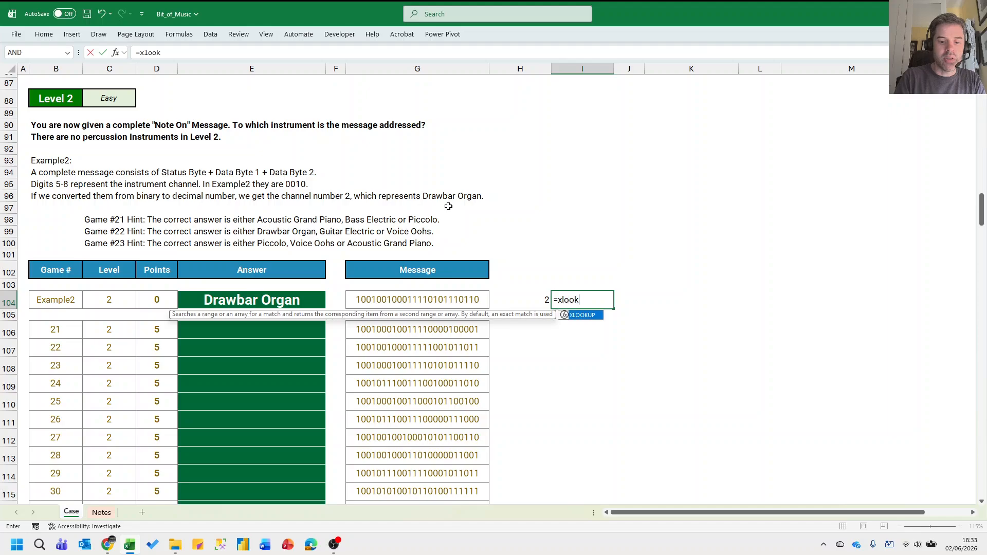
pyautogui.write('up(')
pyautogui.press('Left')
pyautogui.write(',chan')
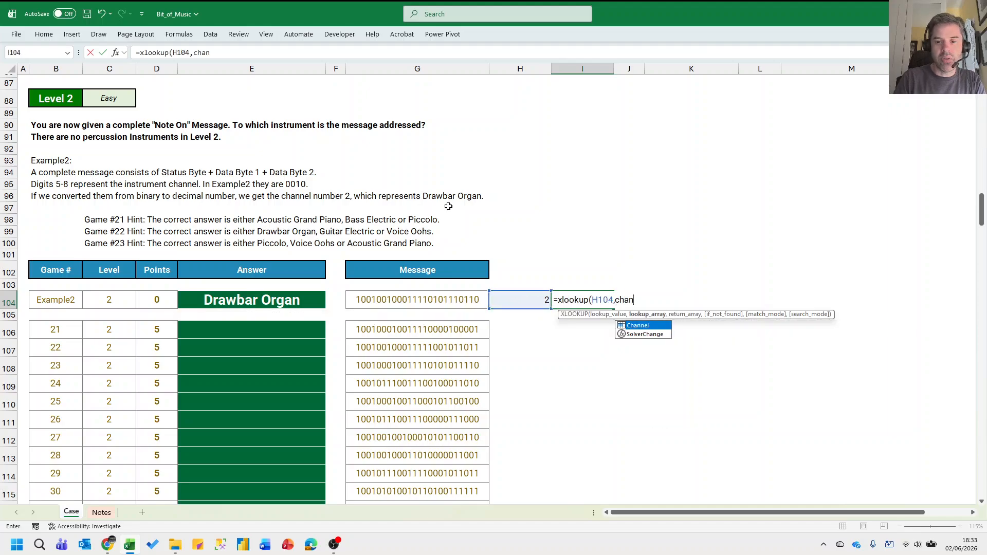
pyautogui.press('Tab')
pyautogui.write(',instrum')
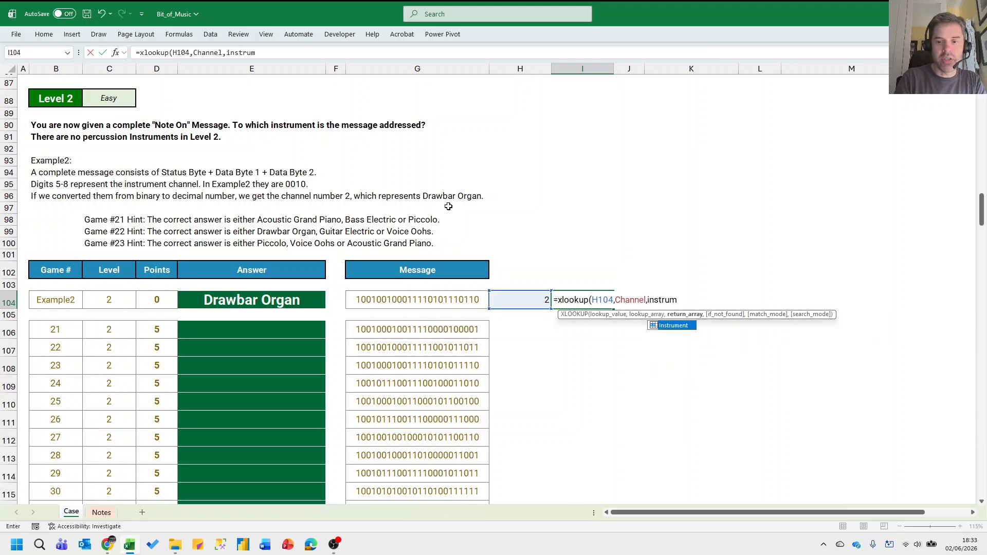
pyautogui.press('Tab')
pyautogui.write(')')
pyautogui.press('Return')
# Fill the H104:I104 formulas down through row 125 to cover all Level 2 messages.
pyautogui.press('Left')
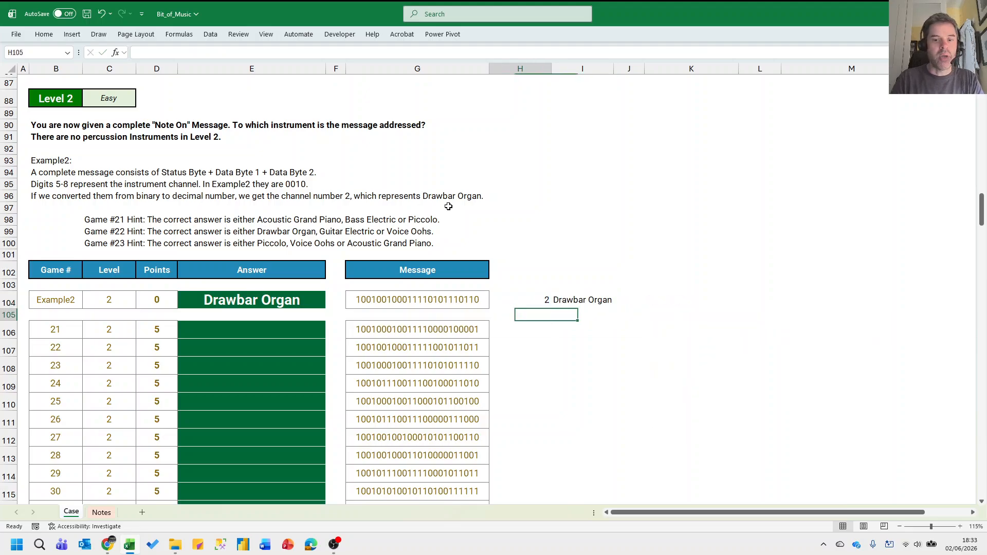
pyautogui.press('Up')
pyautogui.press('Left')
pyautogui.hotkey('ctrl', 'Down')
pyautogui.hotkey('ctrl', 'Down')
pyautogui.press('Right')
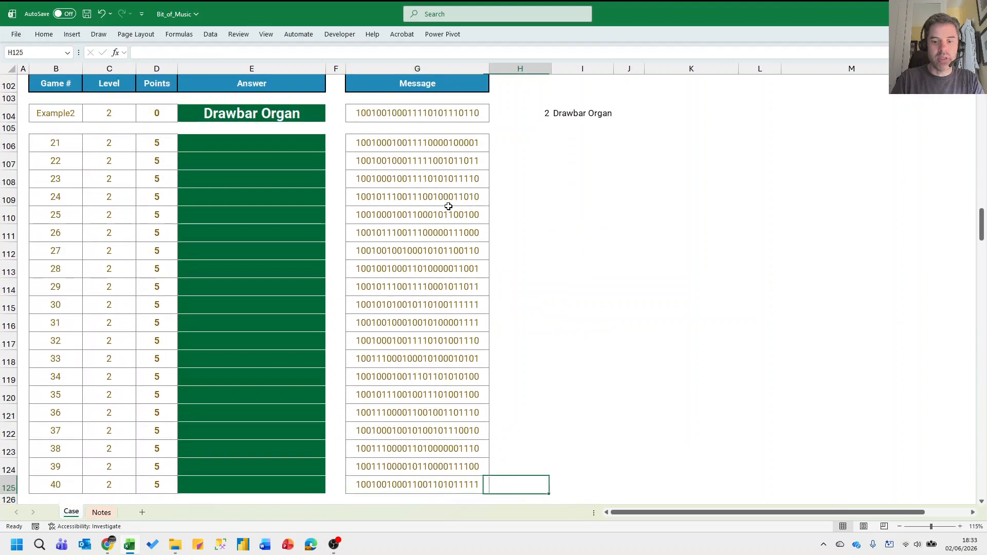
pyautogui.press('Right')
pyautogui.hotkey('shift', 'Left')
pyautogui.hotkey('ctrl', 'shift', 'Up')
pyautogui.hotkey('ctrl', 'd')
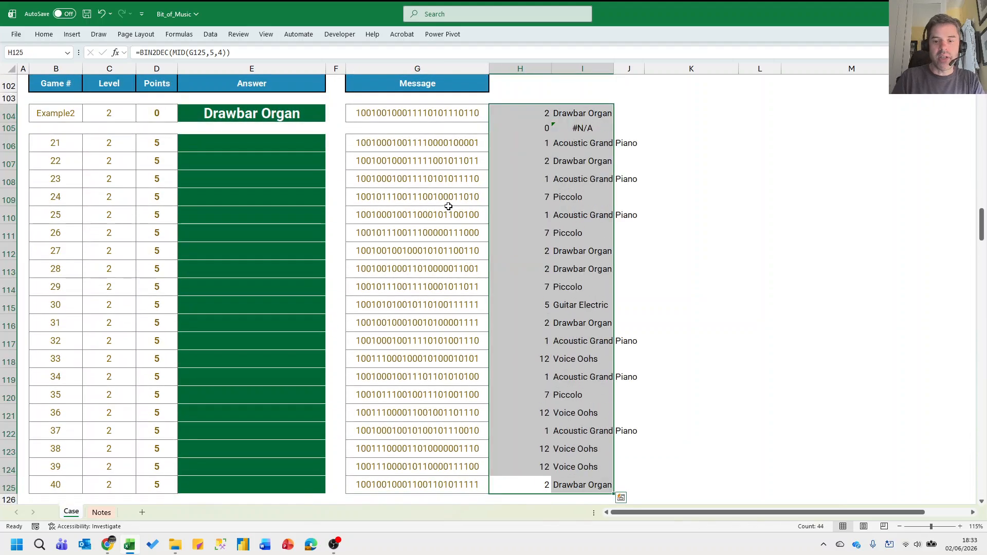
# Copy the instrument names in I106:I125 into the Level 2 Answer column as values, starting at E106.
pyautogui.hotkey('shift', 'Up')
pyautogui.hotkey('ctrl', 'shift', 'Up')
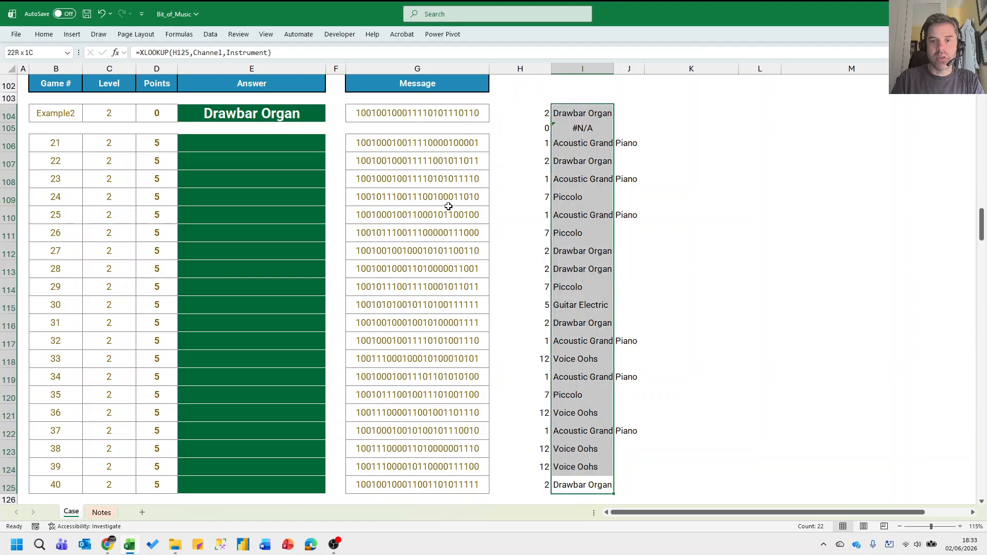
pyautogui.hotkey('shift', 'Down')
pyautogui.hotkey('shift', 'Down')
pyautogui.hotkey('ctrl', 'c')
pyautogui.hotkey('ctrl', 'Left')
pyautogui.hotkey('ctrl', 'Left')
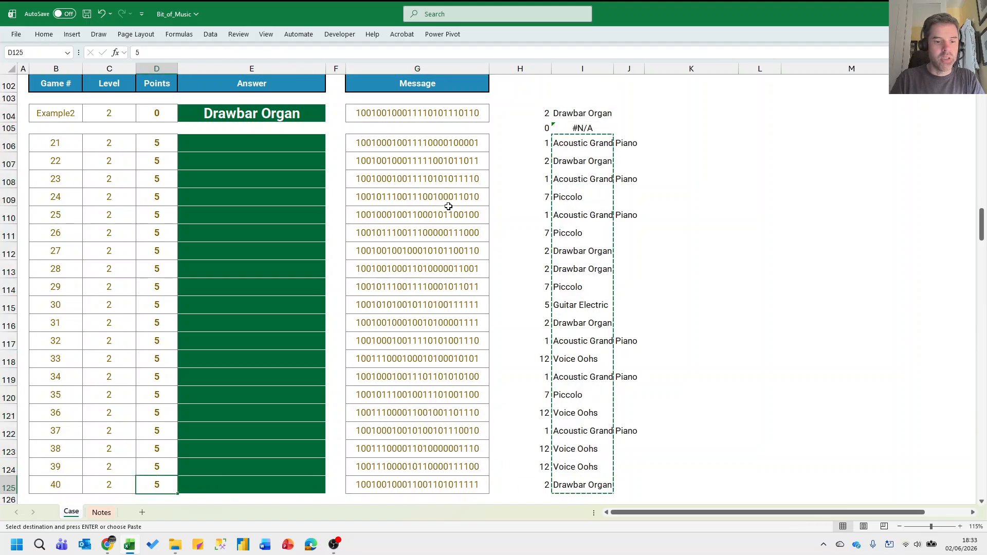
pyautogui.hotkey('ctrl', 'Up')
pyautogui.press('Right')
pyautogui.hotkey('ctrl', 'shift', 'v')
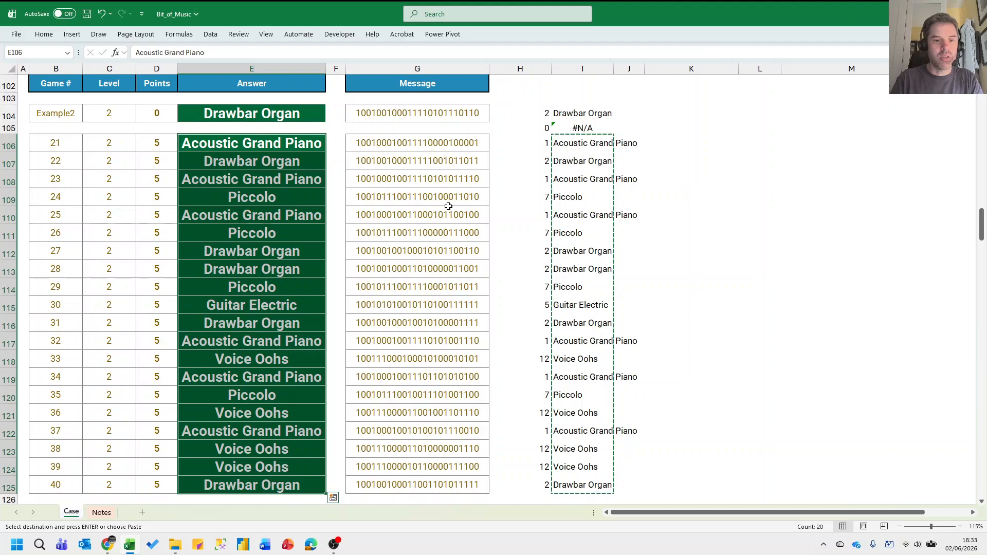
# Copy the Level 2 answers, switch to Chrome and paste them into the Level 2 fields starting at game 21.
pyautogui.hotkey('ctrl', 'c')
pyautogui.hotkey('alt', 'Tab')
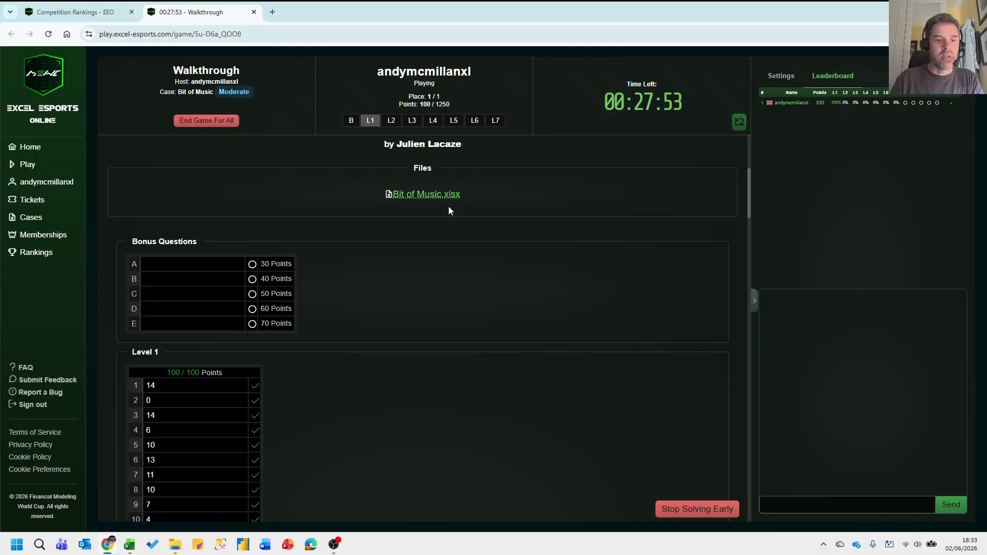
pyautogui.scroll(-7, 450, 208)
pyautogui.scroll(-2, 226, 257)
pyautogui.click(181, 276)
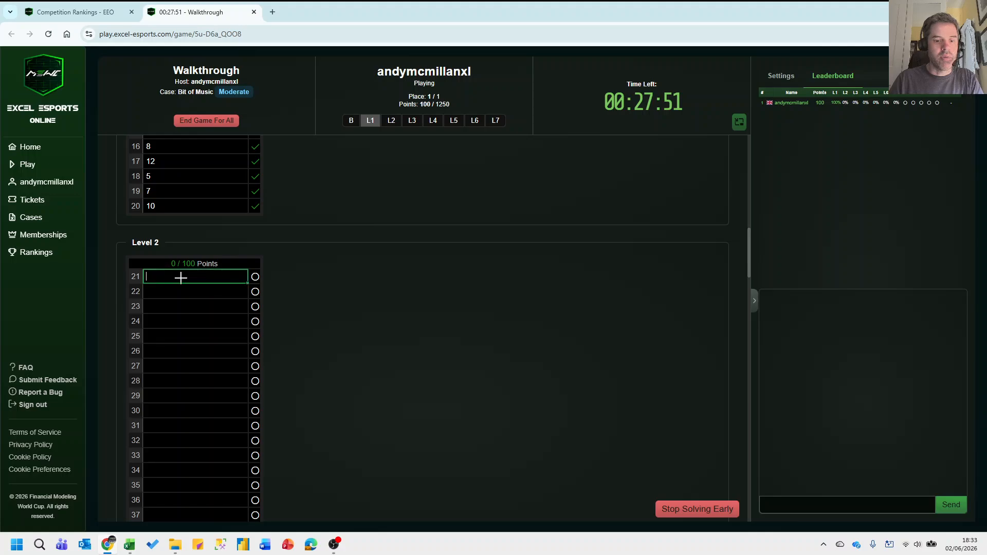
pyautogui.hotkey('ctrl', 'v')
# Return to the Excel workbook and copy the H104:I104 formulas to H146:I146 beside the Level 3 example message.
pyautogui.hotkey('alt', 'Tab')
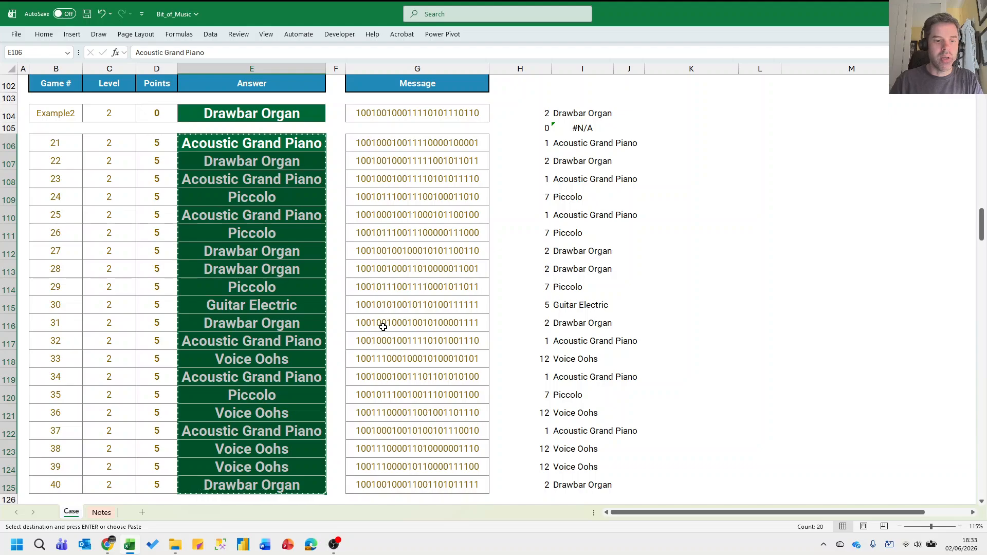
pyautogui.press('pagedown')
pyautogui.scroll(-1, 383, 326)
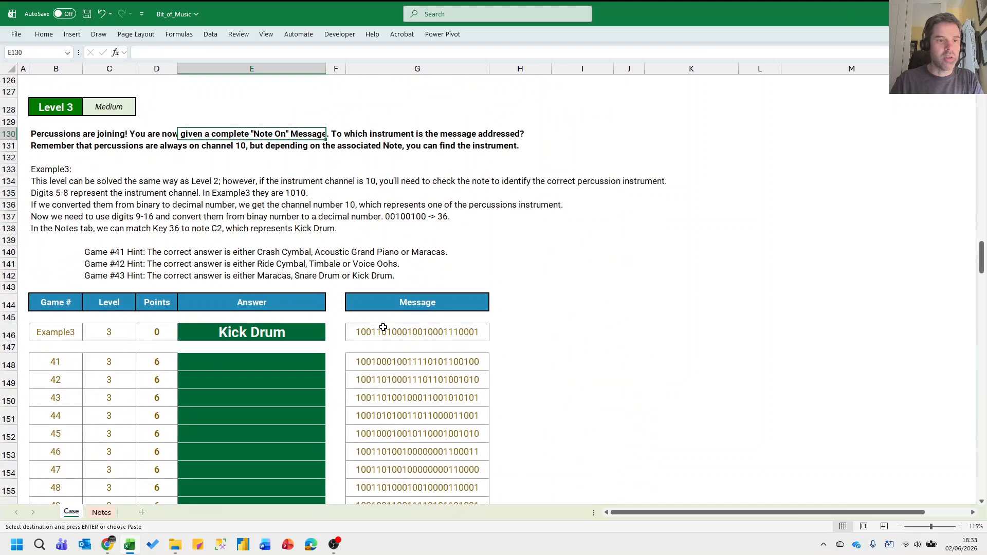
pyautogui.click(47, 138)
pyautogui.click(429, 338)
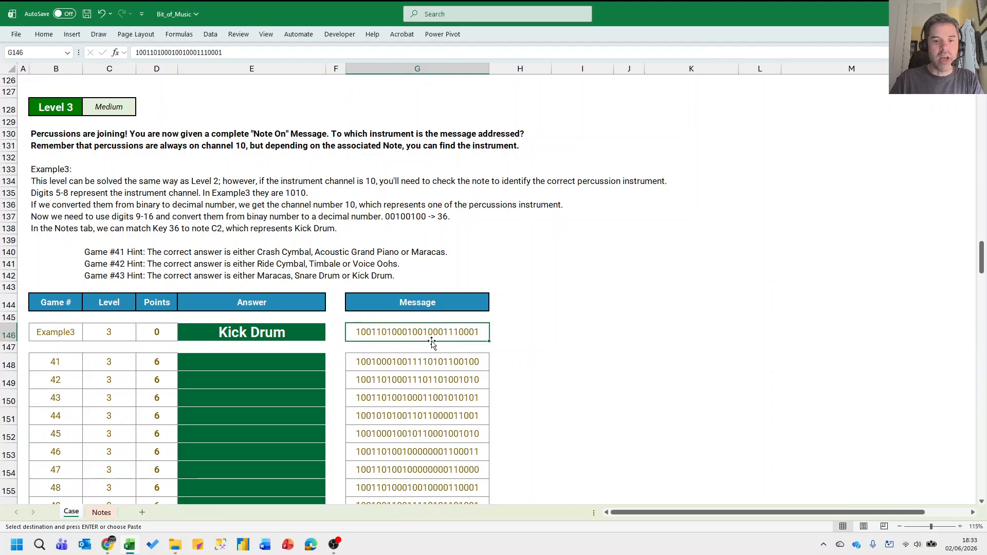
pyautogui.scroll(8, 504, 334)
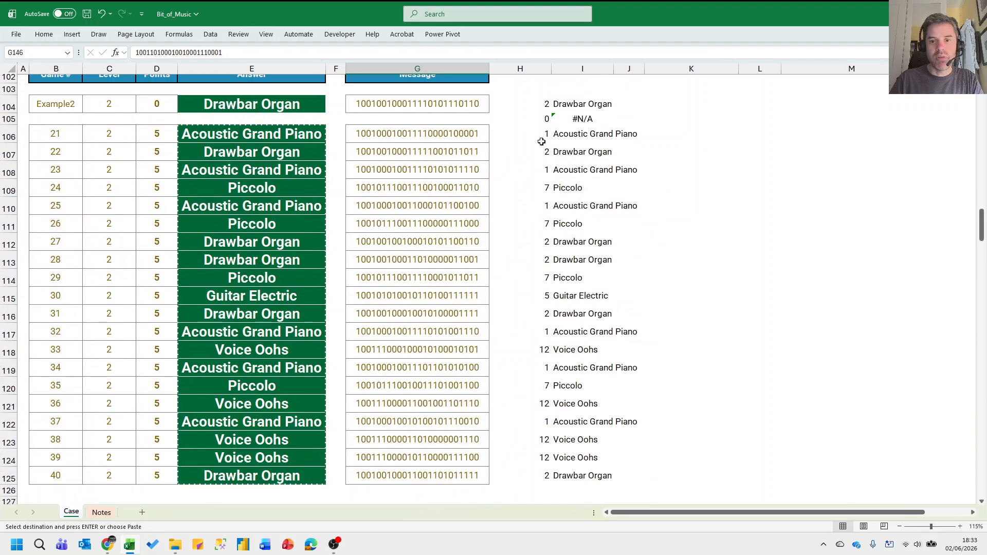
pyautogui.moveTo(529, 102); pyautogui.dragTo(581, 104)
pyautogui.scroll(-9, 571, 216)
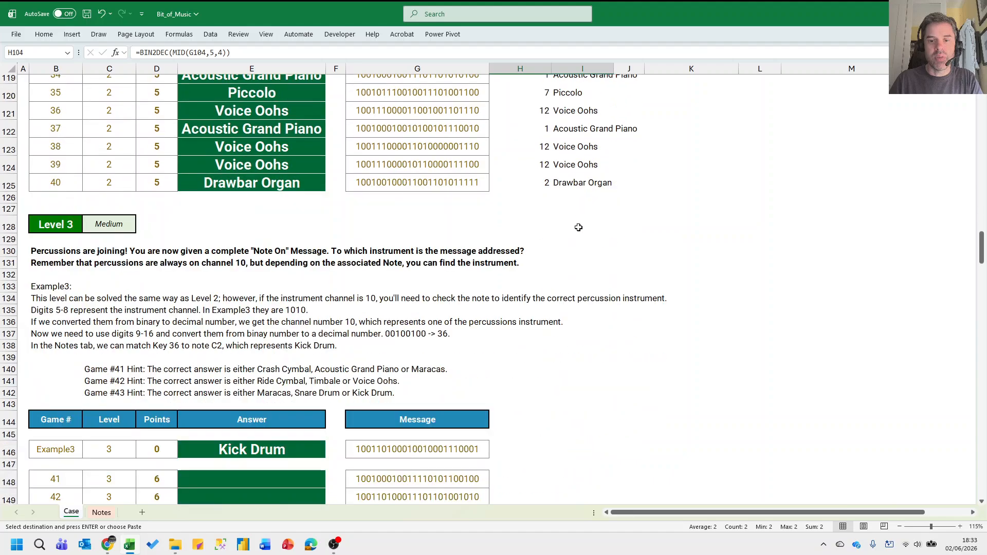
pyautogui.click(502, 276)
pyautogui.hotkey('ctrl', 'v')
pyautogui.click(558, 302)
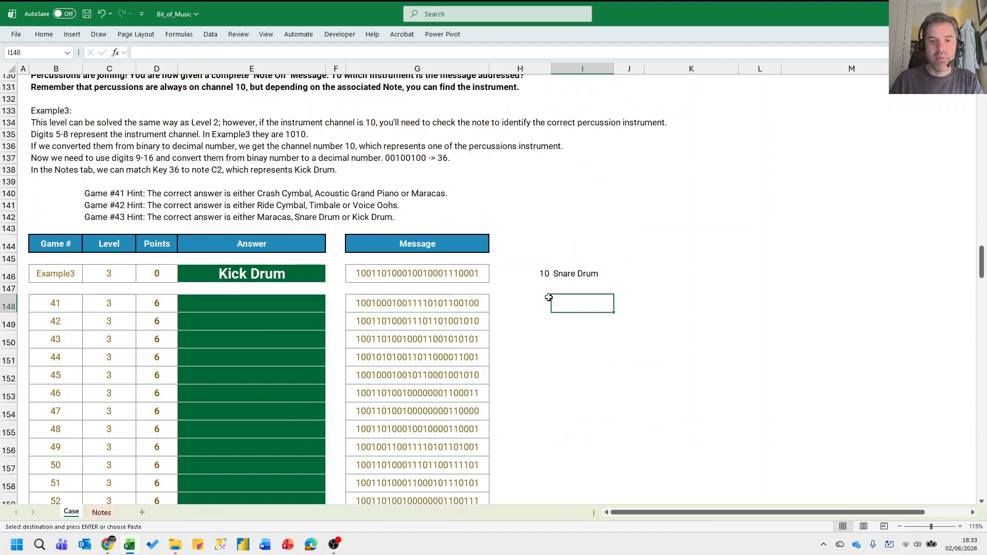
# Compare the Level 3 example's lookup formulas with the channel 10 percussion entries in the instrument table.
pyautogui.click(524, 274)
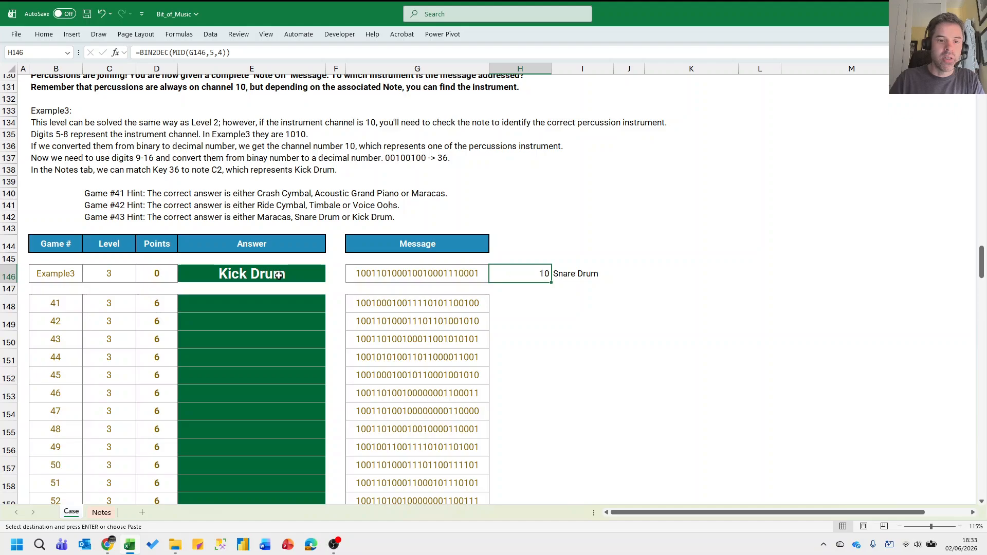
pyautogui.click(576, 273)
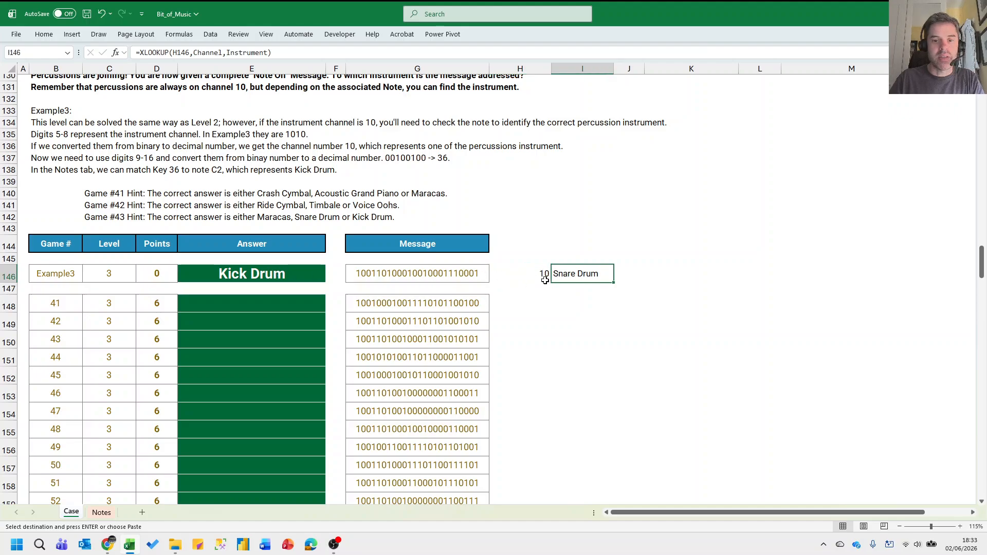
pyautogui.scroll(20, 546, 279)
pyautogui.scroll(3, 550, 279)
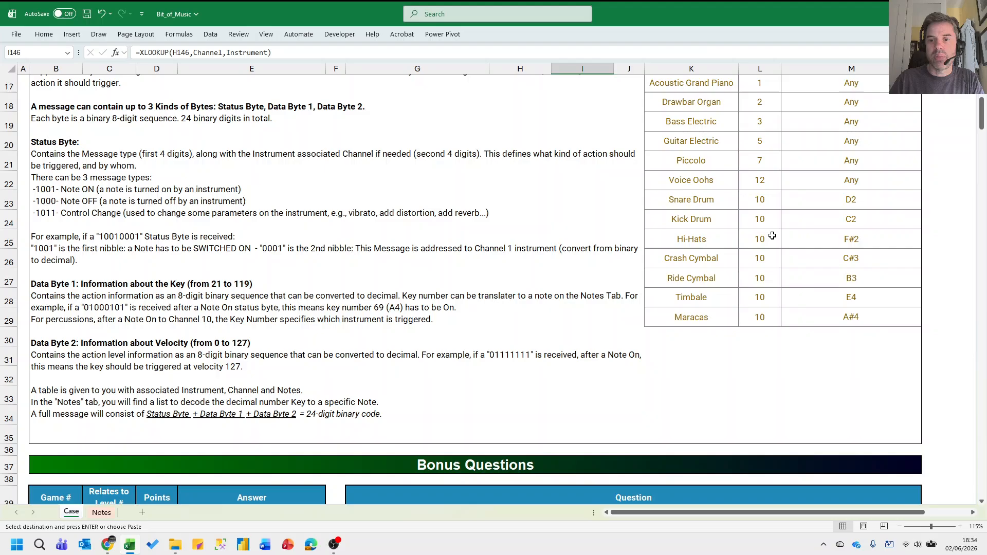
pyautogui.click(711, 199)
pyautogui.scroll(-20, 689, 205)
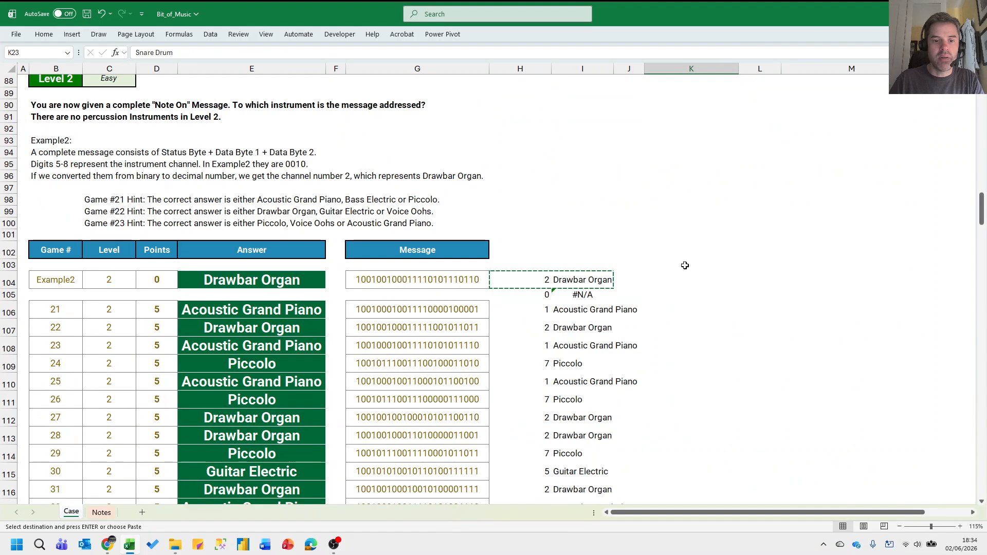
pyautogui.scroll(-11, 329, 226)
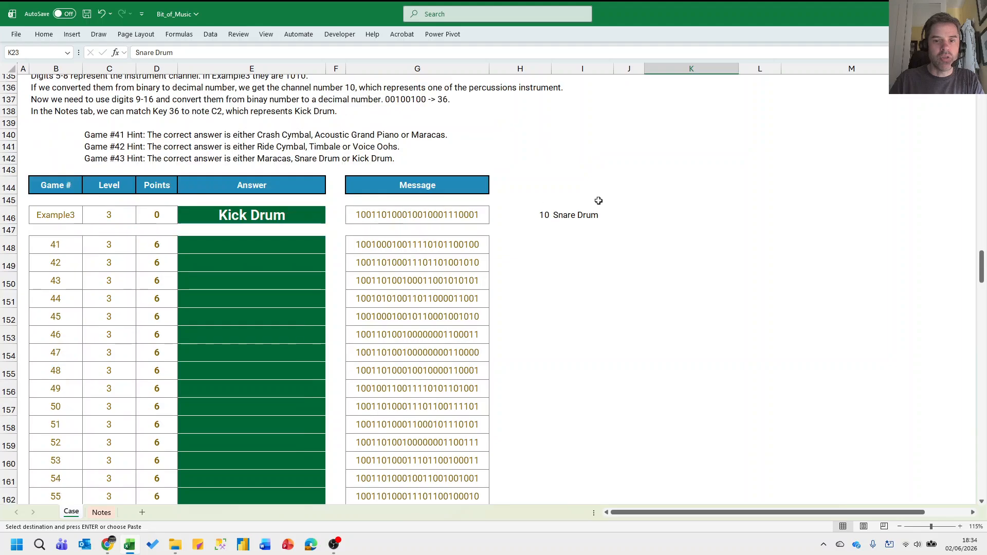
# In J146, extract digits 9 to 16 of the Level 3 example message with =MID(G146,9,8).
pyautogui.click(560, 216)
pyautogui.click(629, 215)
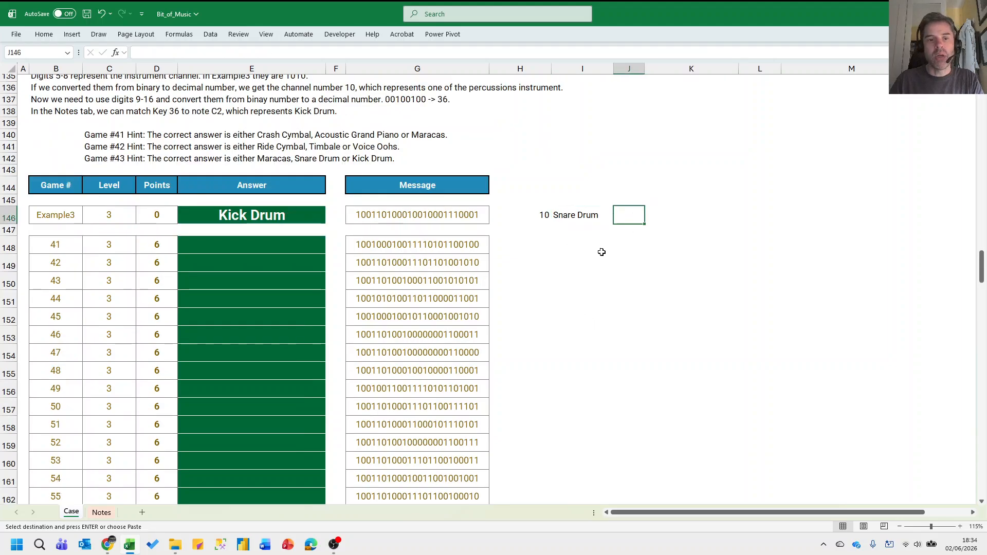
pyautogui.scroll(2, 640, 243)
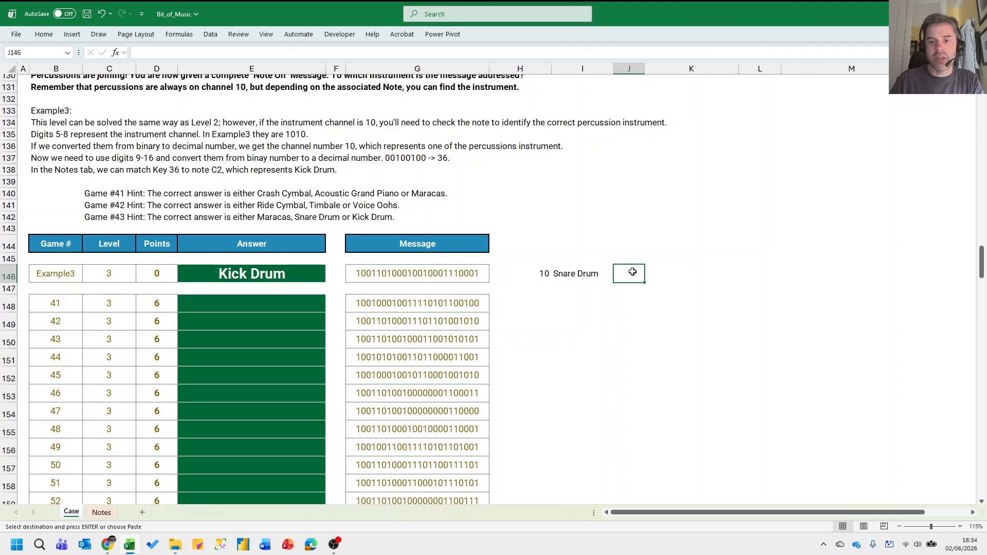
pyautogui.write('=mid(')
pyautogui.press('Left')
pyautogui.press('Left')
pyautogui.press('Left')
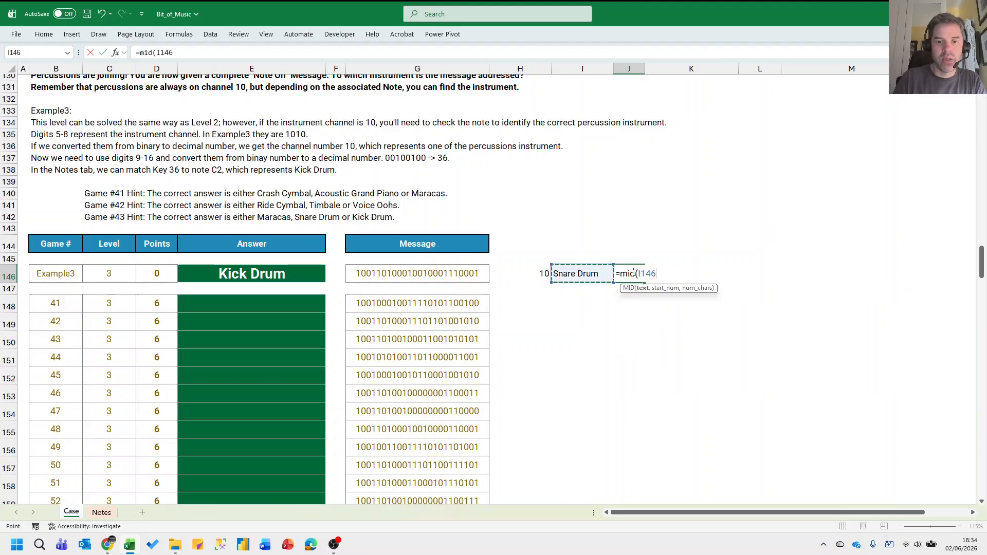
pyautogui.write(',')
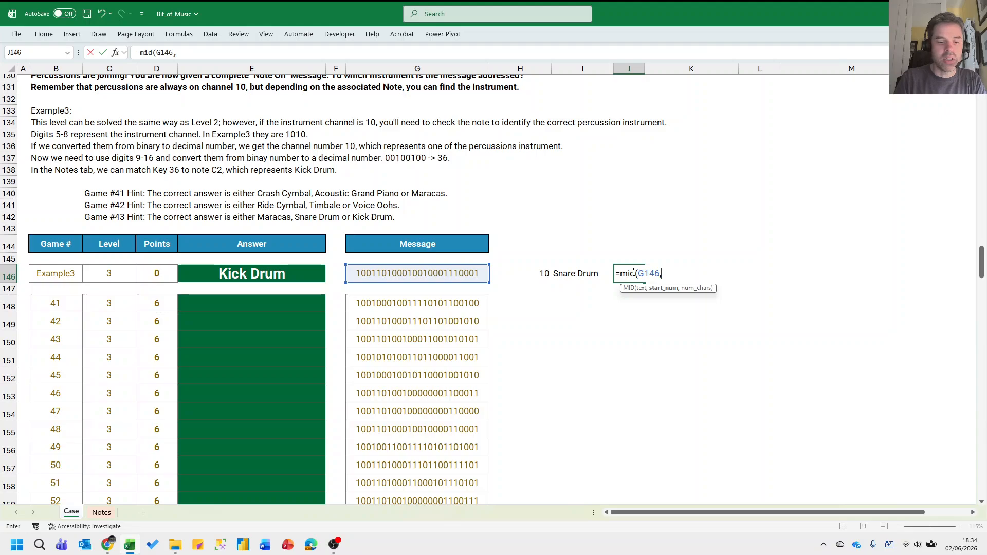
pyautogui.write('9,')
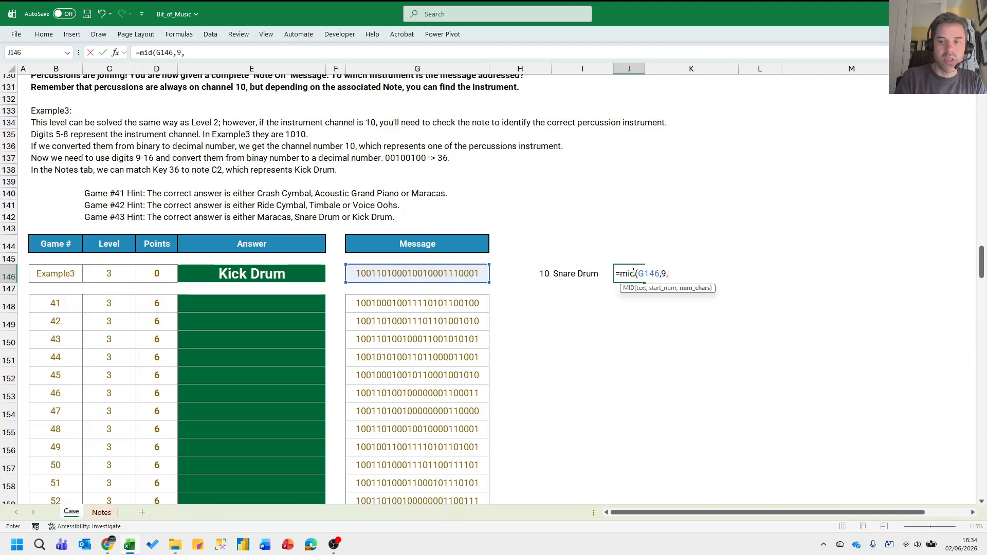
pyautogui.write('8')
pyautogui.press('Return')
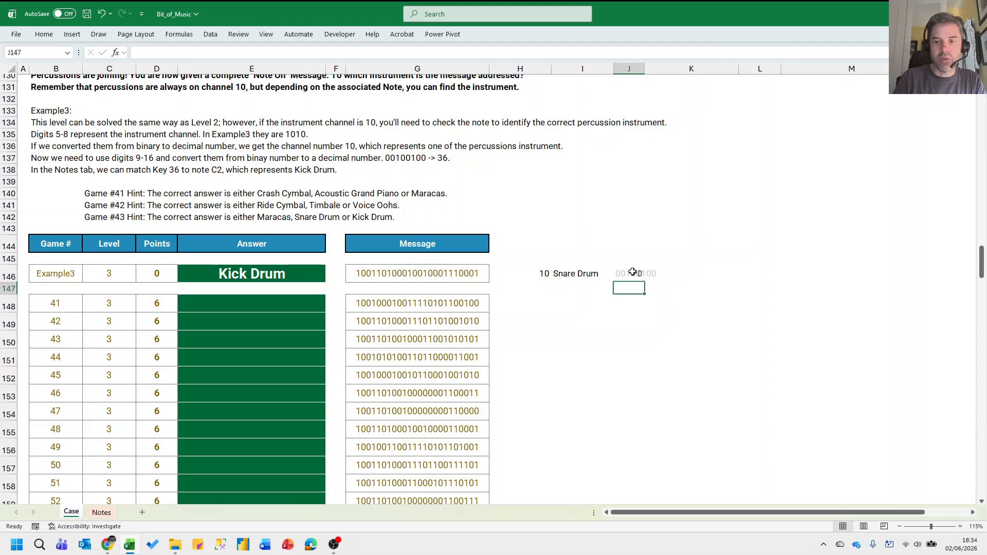
# Convert the extracted digits in J146 to decimal with =BIN2DEC(MID(G146,9,8)).
pyautogui.click(633, 273)
pyautogui.doubleClick(633, 272)
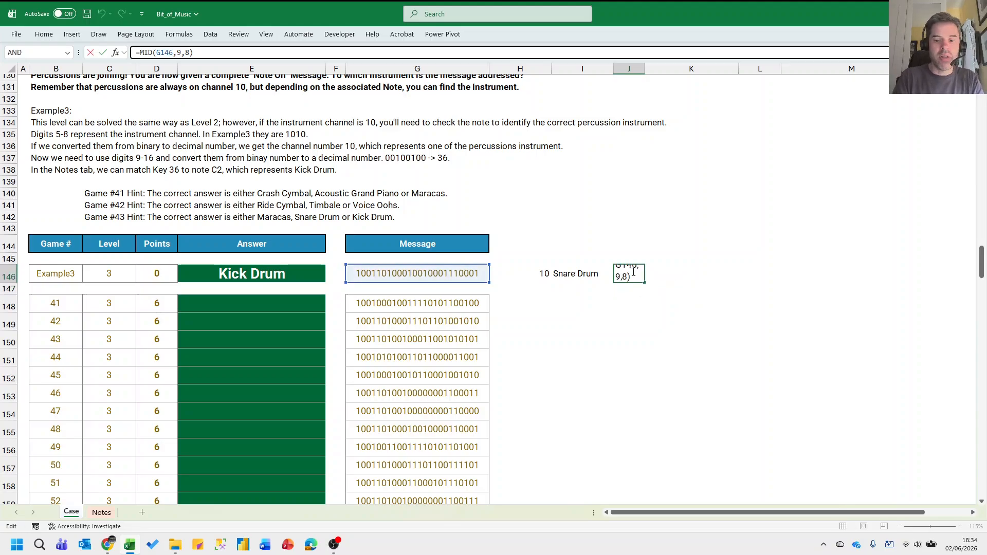
pyautogui.press('Home')
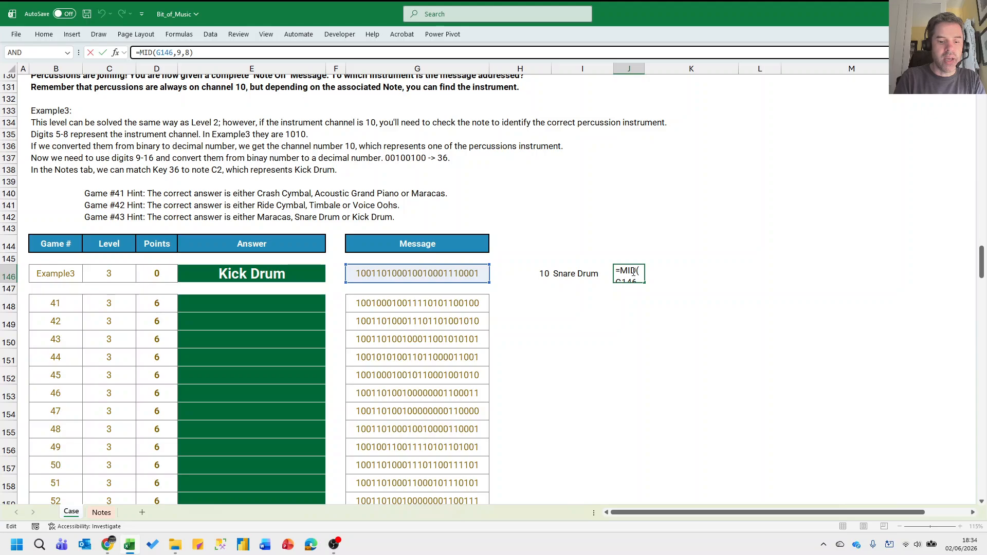
pyautogui.press('Right')
pyautogui.write('bin2dec(')
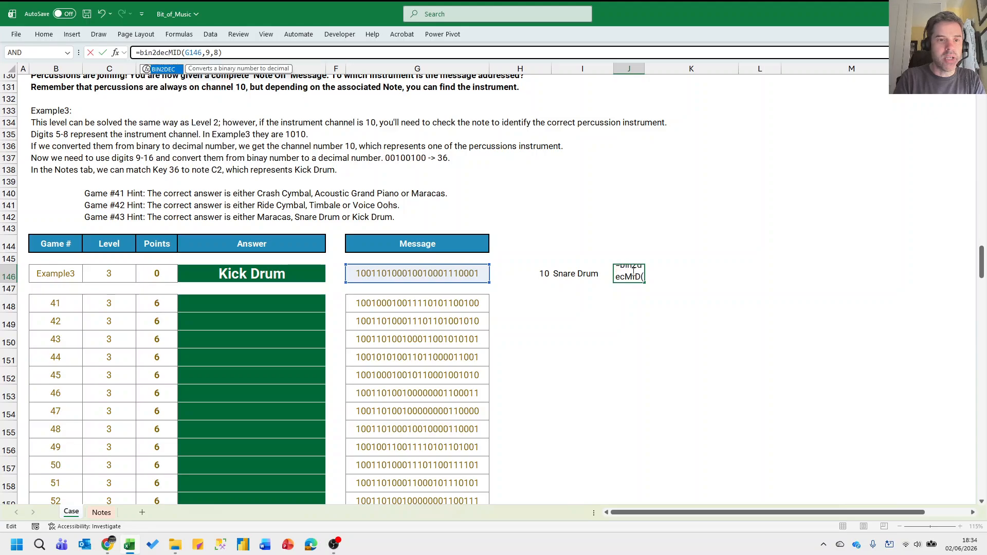
pyautogui.press('Return')
pyautogui.click(633, 273)
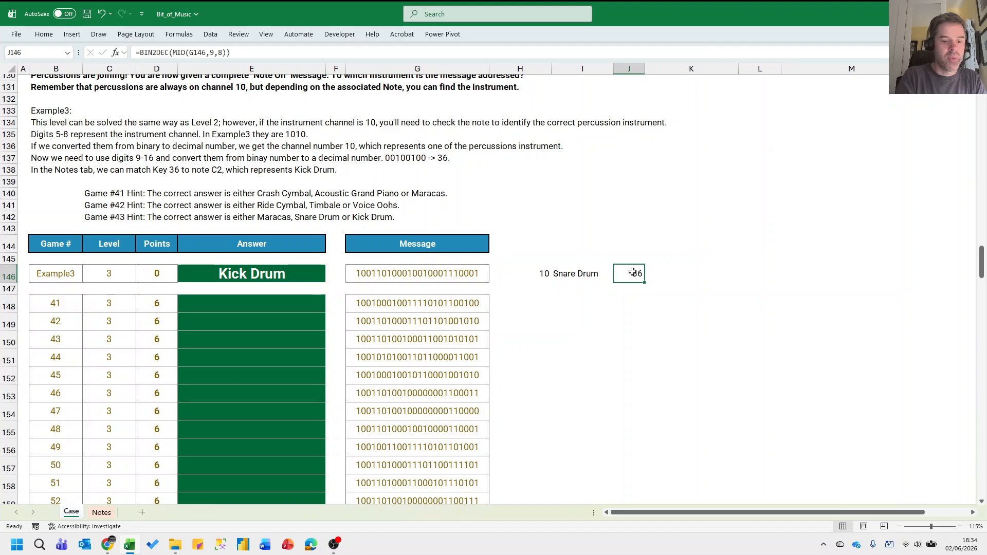
# Wrap the J146 formula in an XLOOKUP that finds the decimal value in Key and returns the matching Note.
pyautogui.press('F2')
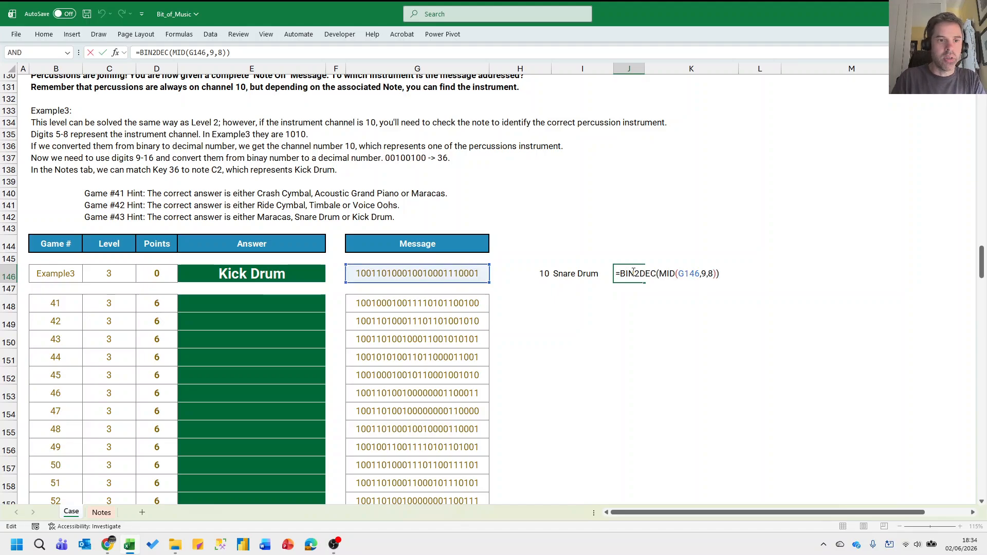
pyautogui.click(619, 273)
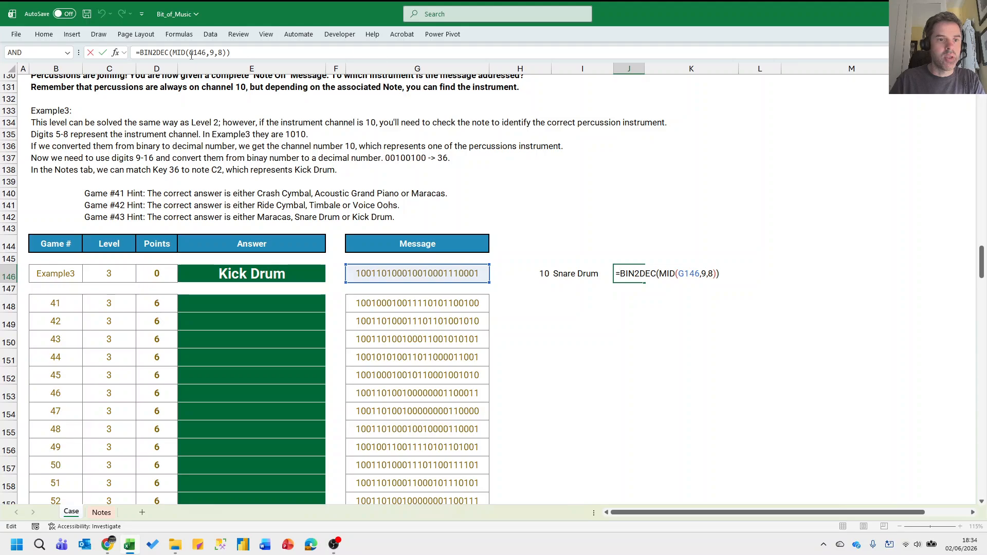
pyautogui.click(144, 54)
pyautogui.write('xlooku')
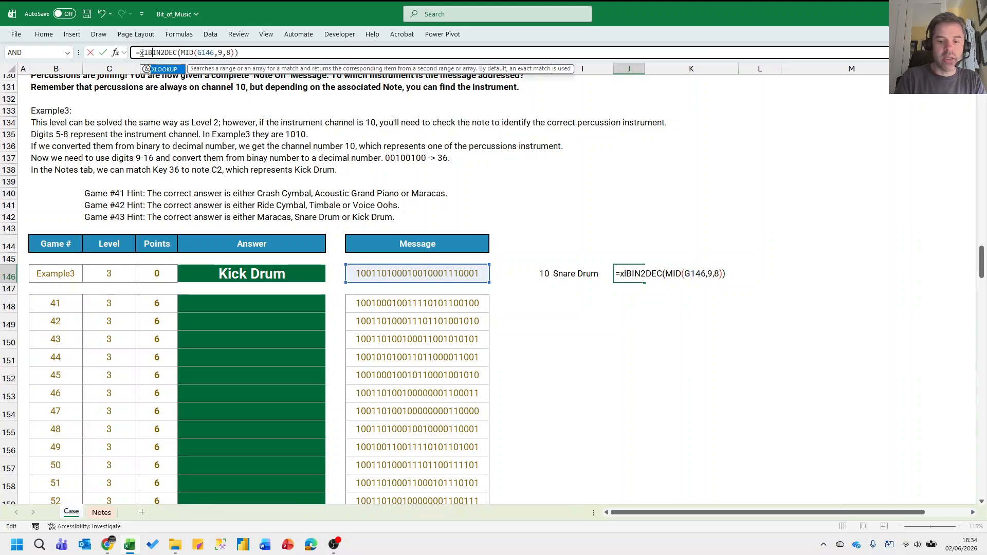
pyautogui.write('p(')
pyautogui.write(',')
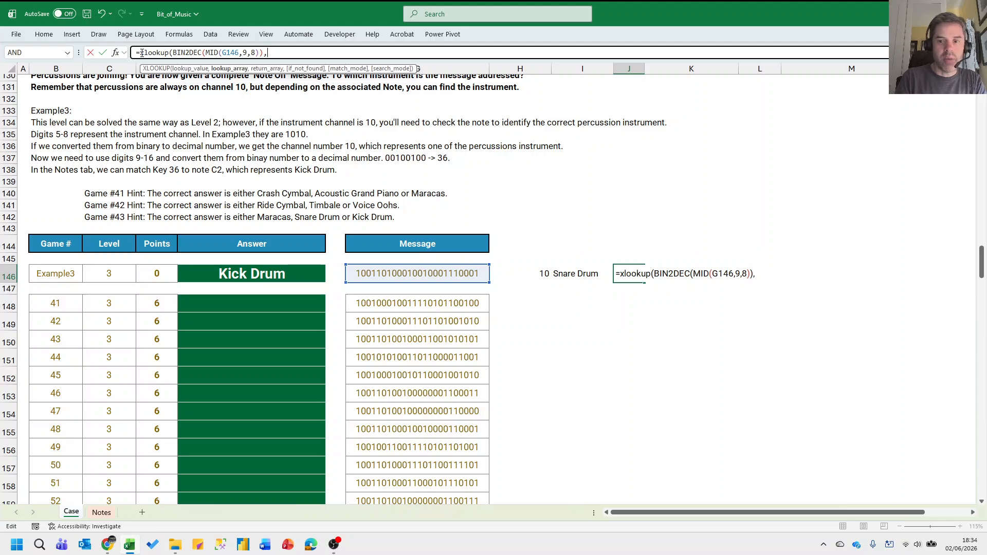
pyautogui.write('Ke')
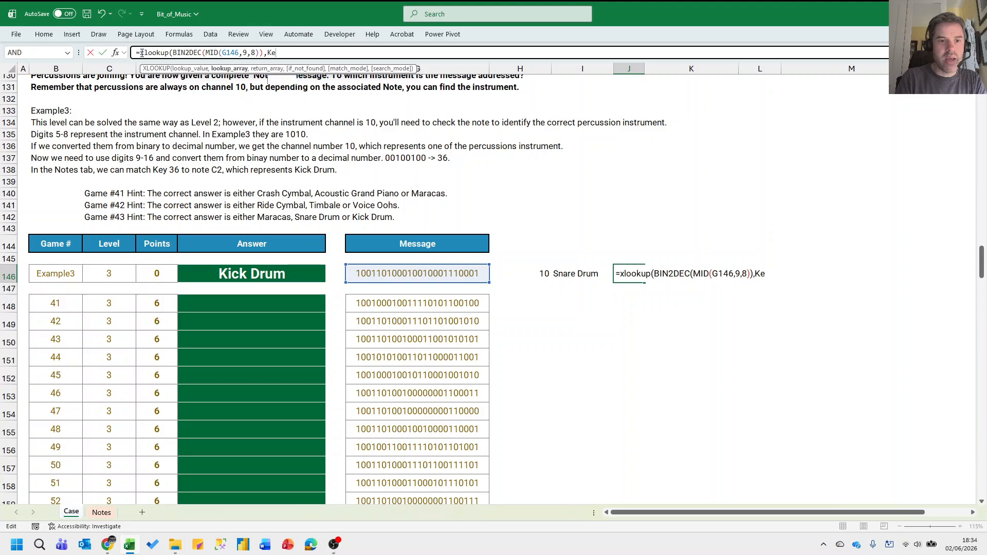
pyautogui.write('y,Note)')
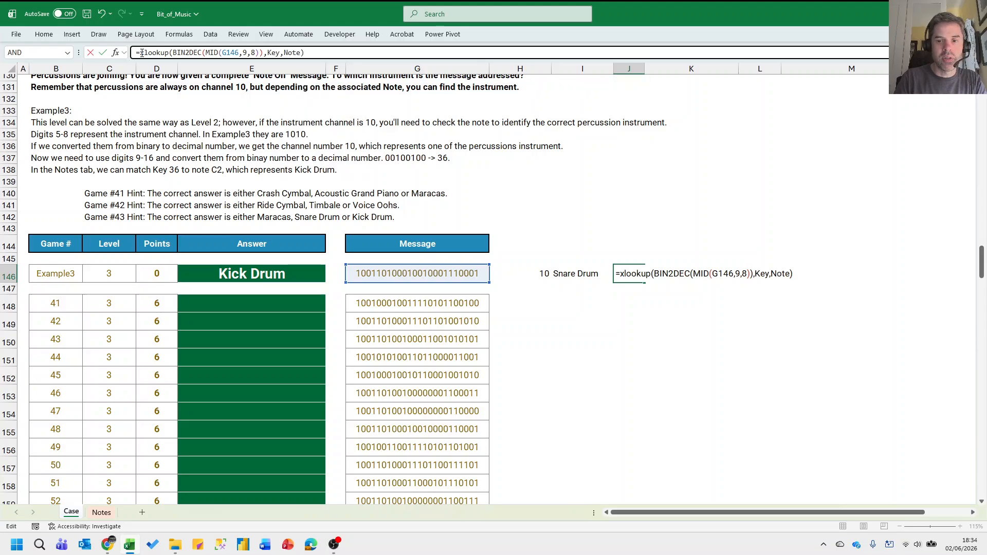
pyautogui.press('Return')
pyautogui.press('Up')
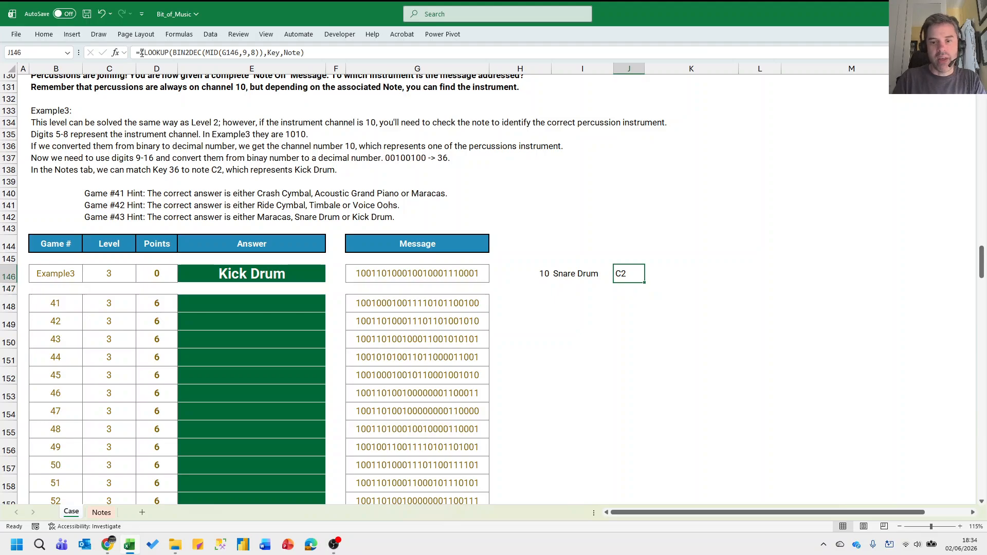
# Nest the J146 formula in a second XLOOKUP that matches the note in iNote and returns Instrument.
pyautogui.click(142, 53)
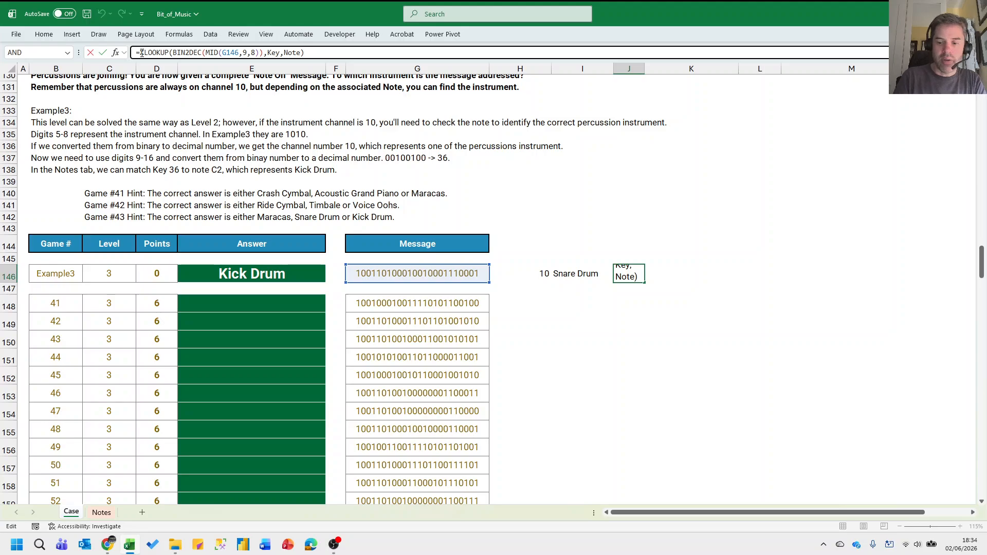
pyautogui.click(142, 53)
pyautogui.write('xlookup(')
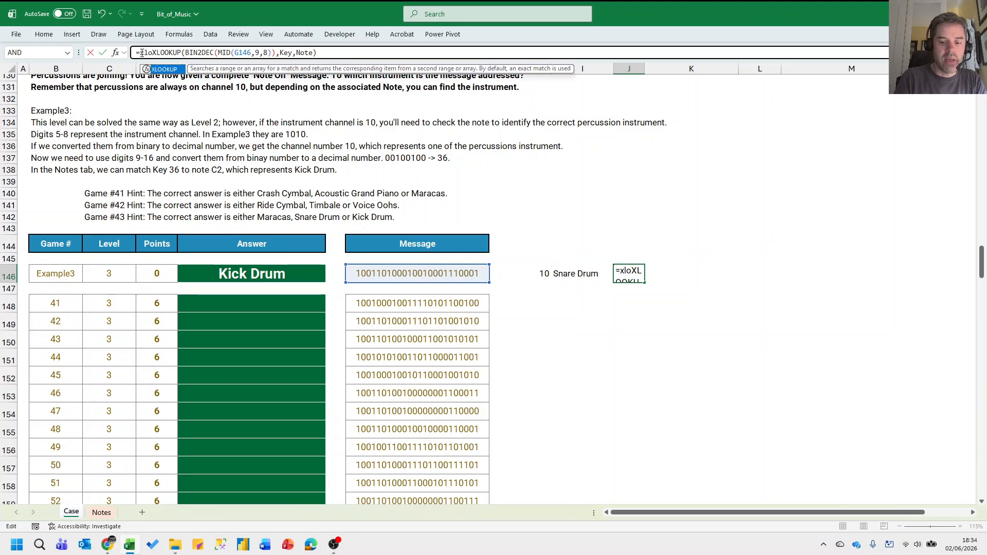
pyautogui.write(',')
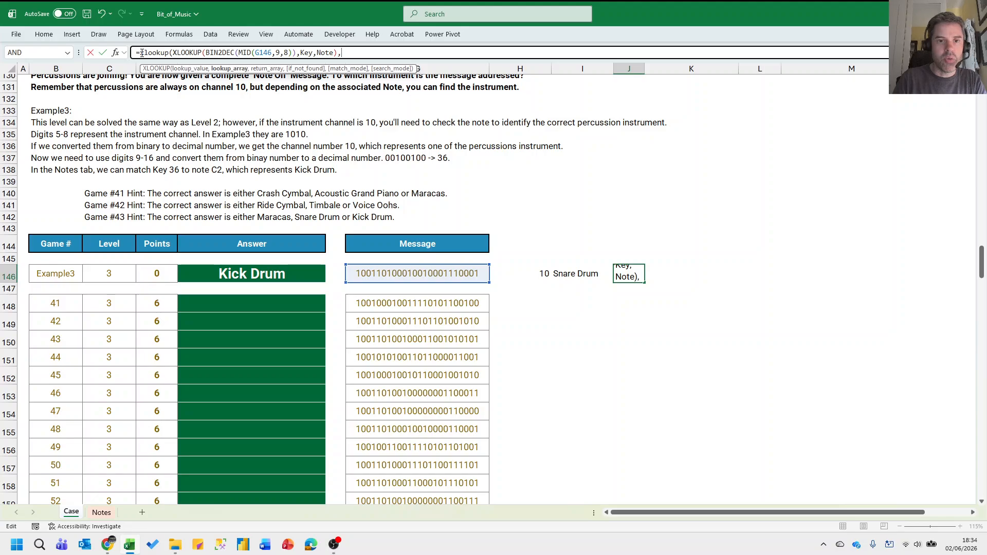
pyautogui.write('i')
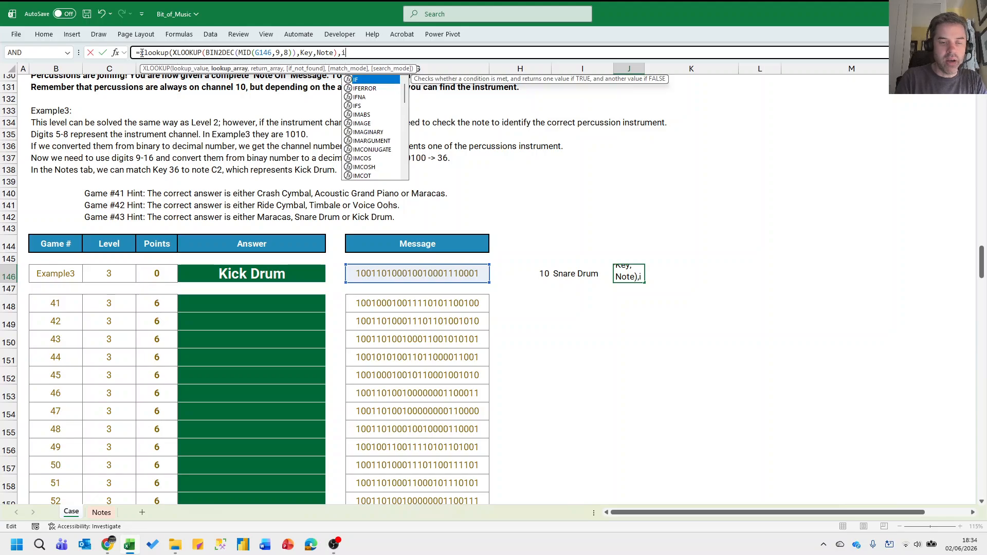
pyautogui.write('Note,')
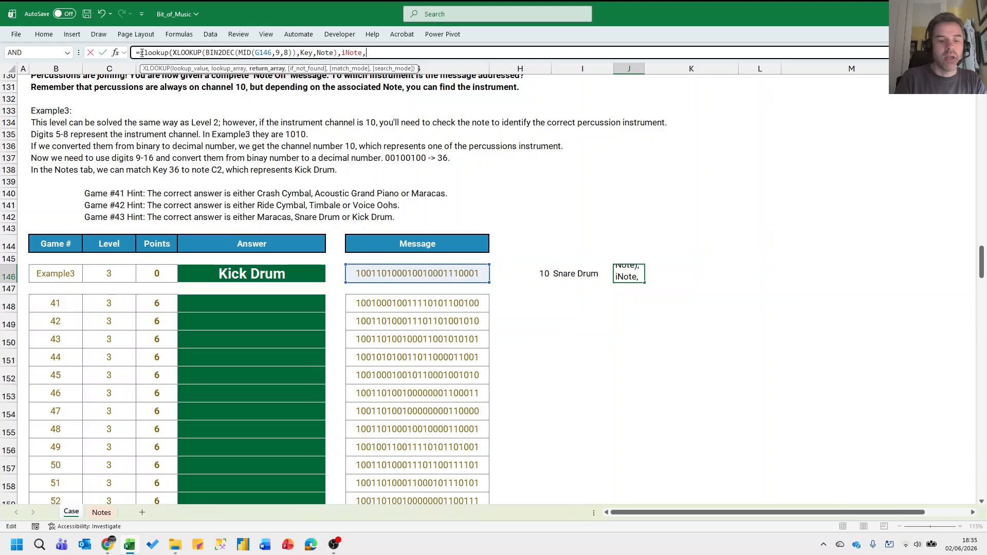
pyautogui.write('Inst')
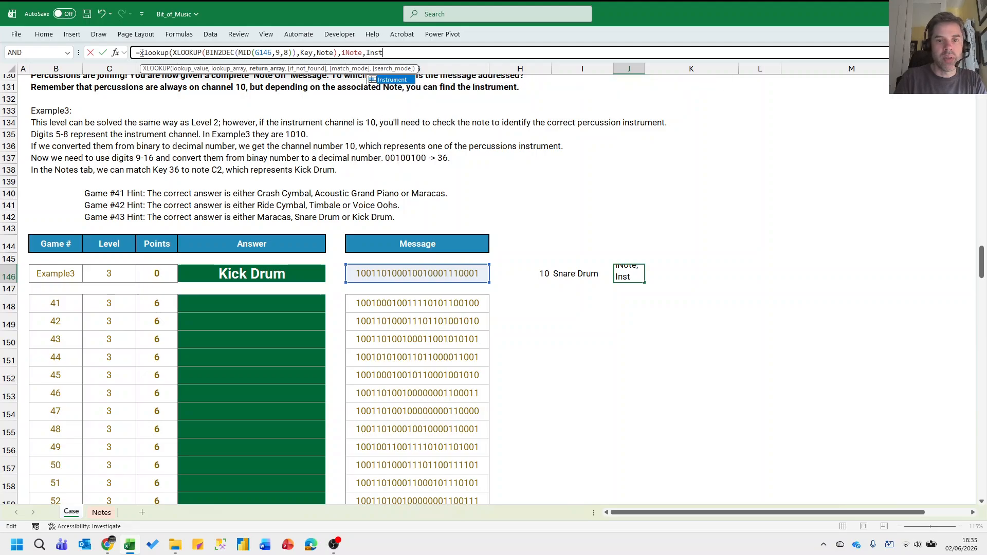
pyautogui.press('Tab')
pyautogui.write(')')
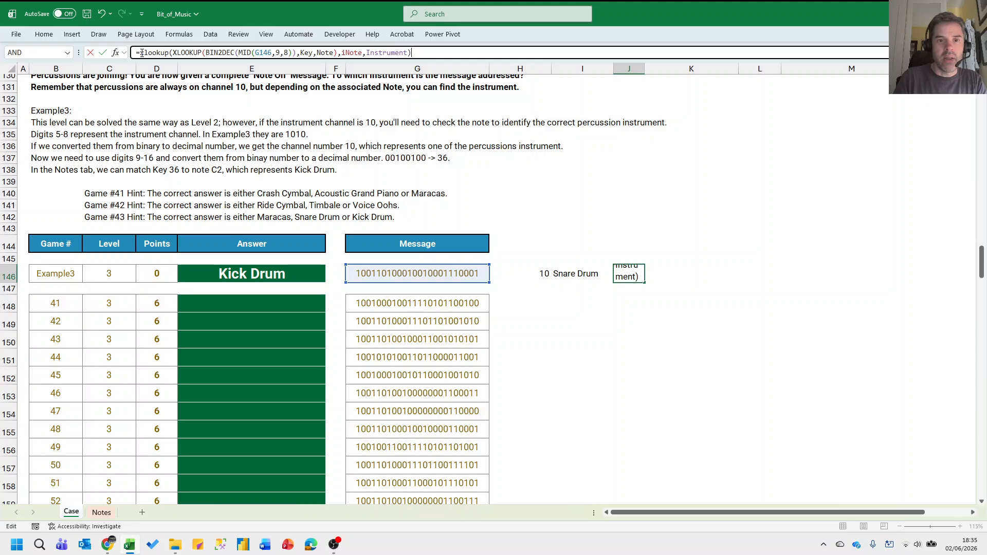
pyautogui.press('Return')
pyautogui.press('Up')
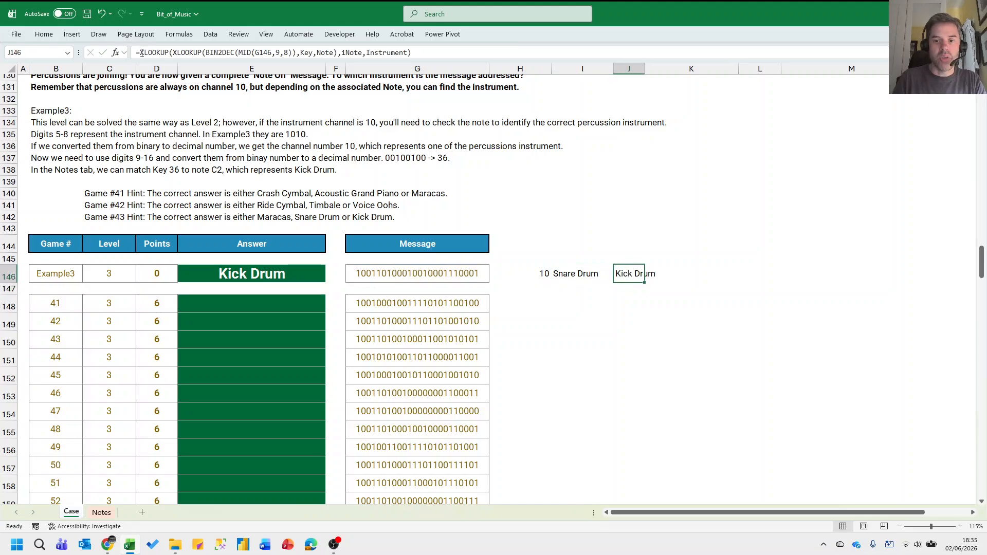
# Wrap the J146 formula in an IF that uses the percussion lookup when H146=10 and otherwise returns I146.
pyautogui.click(142, 53)
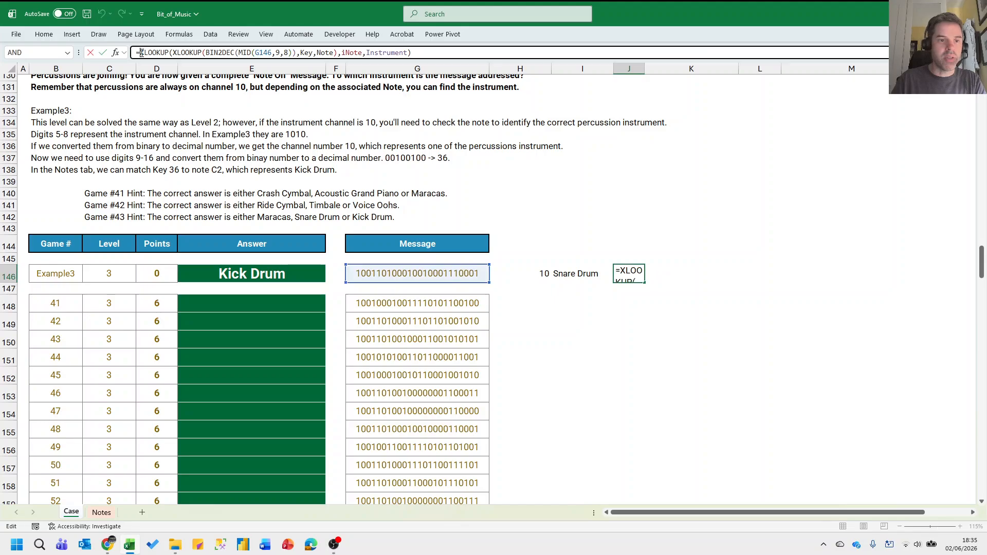
pyautogui.write('if(')
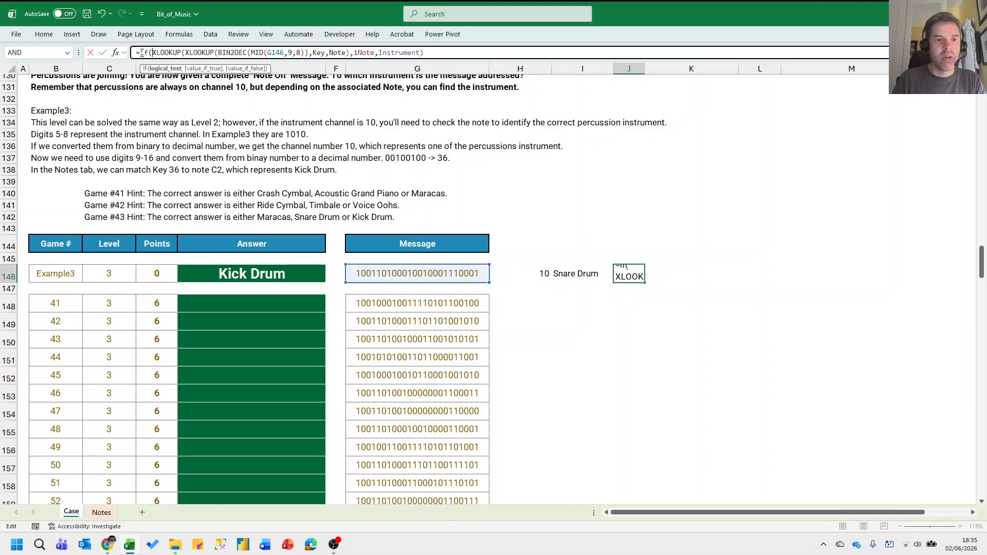
pyautogui.write('H146=')
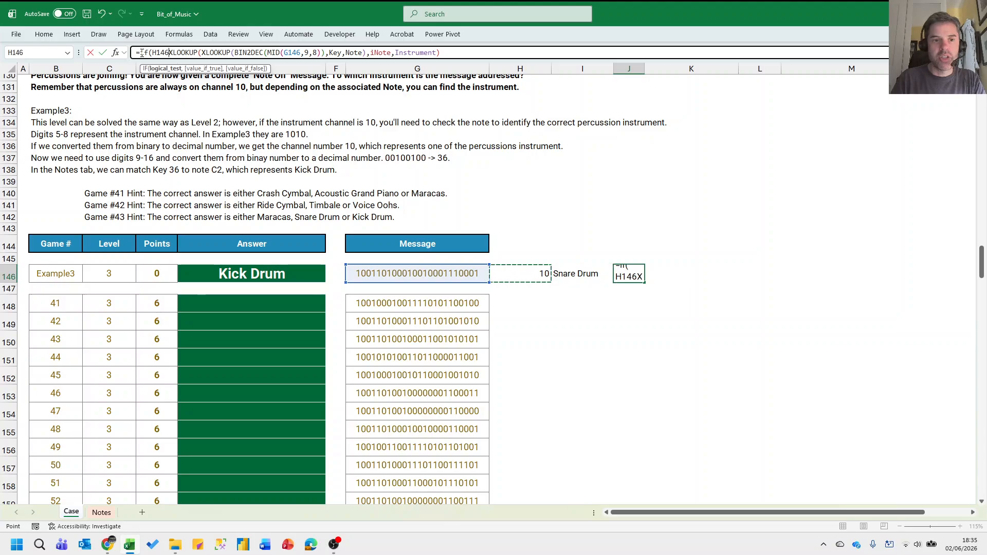
pyautogui.write('10,')
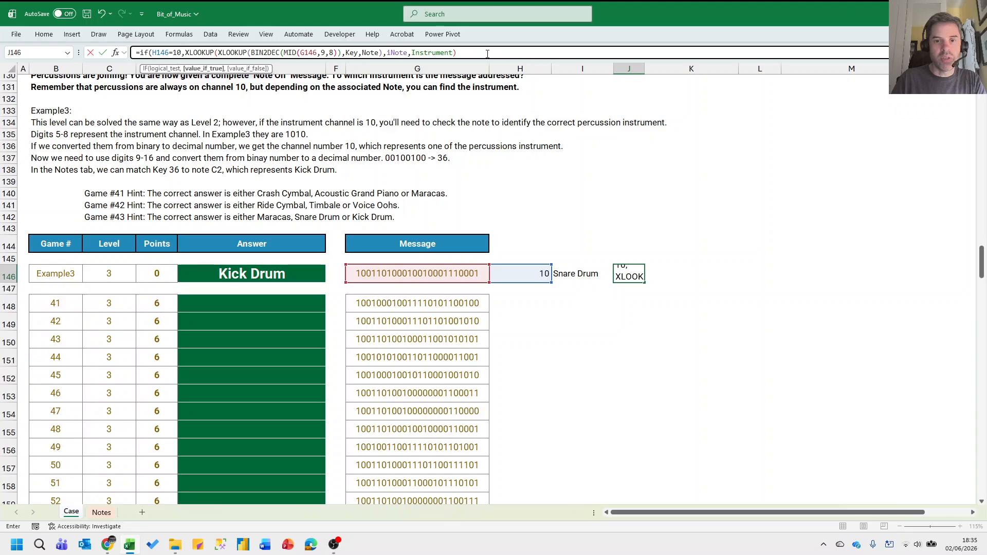
pyautogui.click(487, 53)
pyautogui.write(',')
pyautogui.click(594, 275)
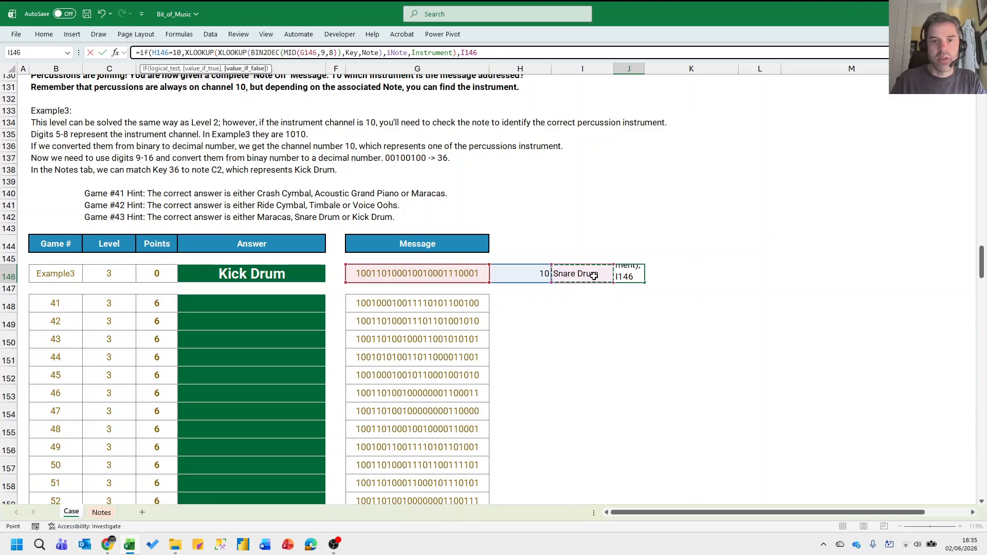
pyautogui.press('Return')
# Fill the H146:J146 formulas down to row 167, covering Level 3 games 41 to 60.
pyautogui.press('Up')
pyautogui.press('Left')
pyautogui.press('Left')
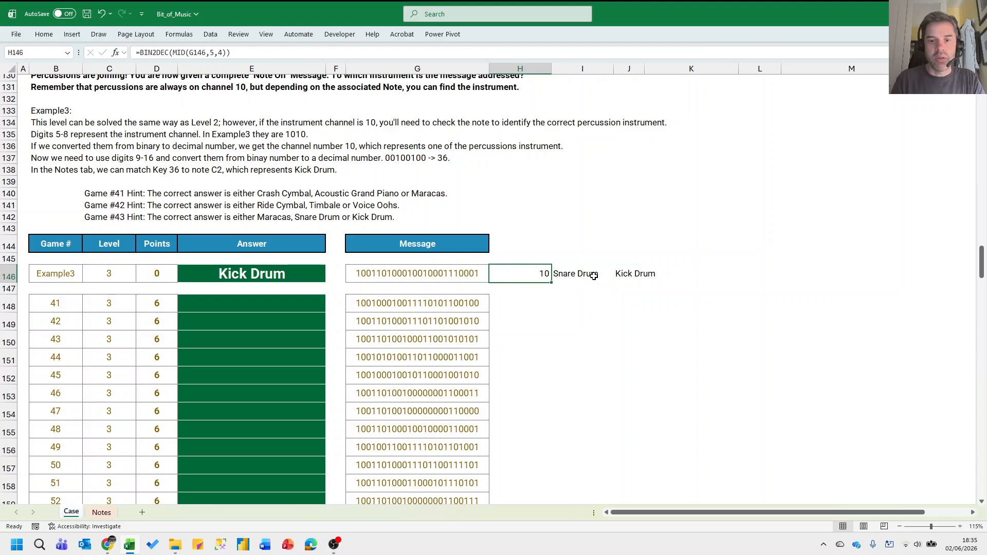
pyautogui.press('Left')
pyautogui.press('Down')
pyautogui.press('Down')
pyautogui.hotkey('ctrl', 'Down')
pyautogui.press('Right')
pyautogui.hotkey('shift', 'Right')
pyautogui.hotkey('shift', 'Right')
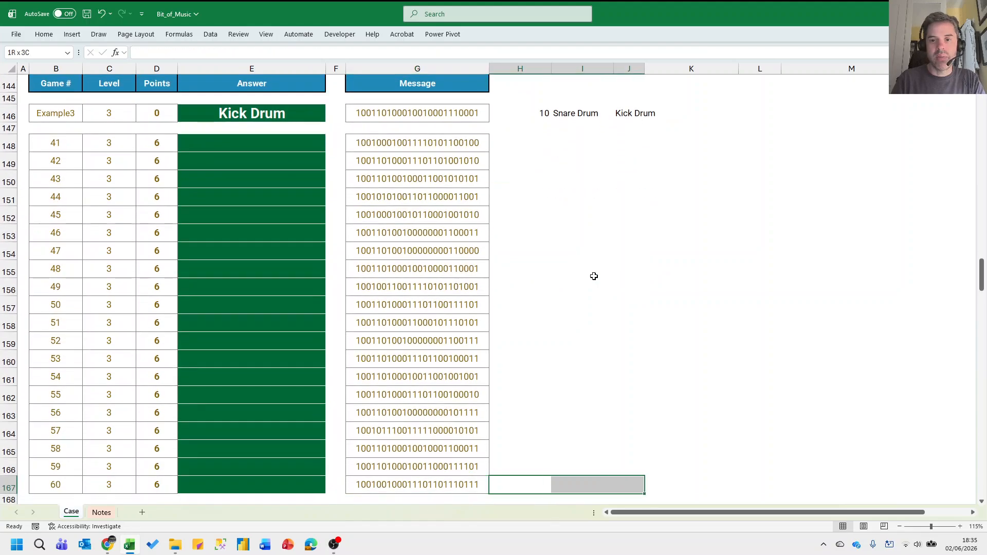
pyautogui.hotkey('ctrl', 'shift', 'Up')
pyautogui.hotkey('ctrl', 'd')
# Copy the Level 3 results in J148:J167 and paste them as values into the Answer column starting at E148.
pyautogui.press('Right')
pyautogui.press('Right')
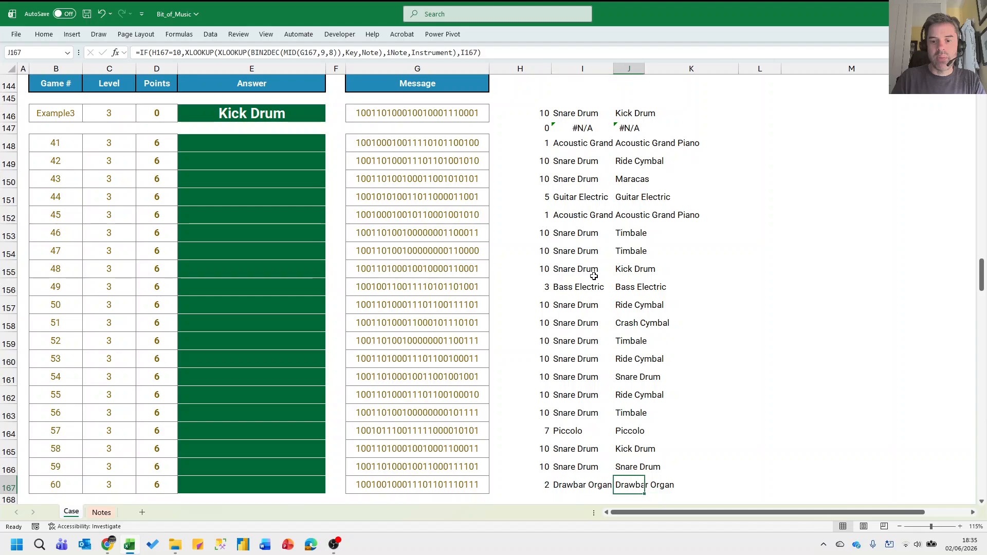
pyautogui.hotkey('ctrl', 'shift', 'Up')
pyautogui.hotkey('shift', 'Down')
pyautogui.hotkey('shift', 'Down')
pyautogui.hotkey('ctrl', 'c')
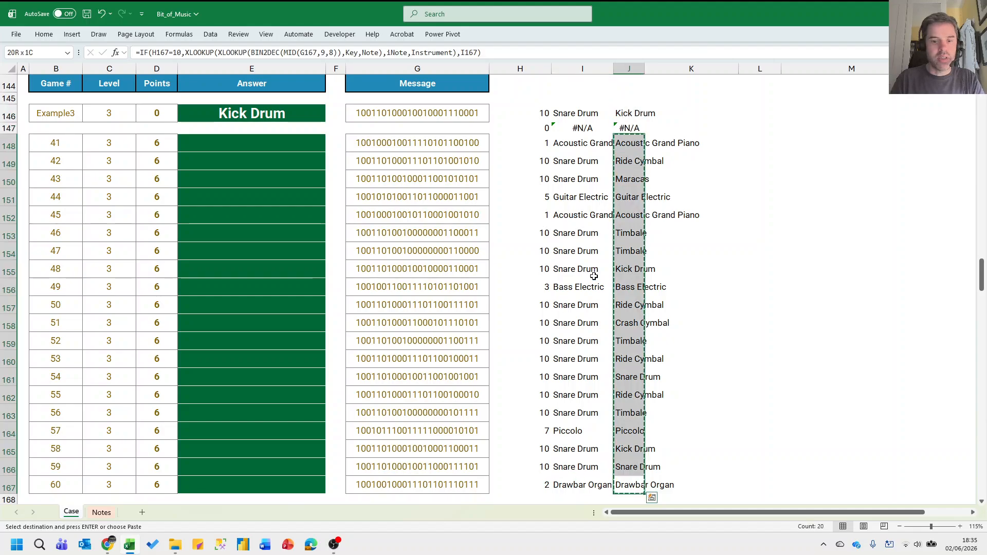
pyautogui.press('Left')
pyautogui.press('Left')
pyautogui.press('Left')
pyautogui.press('Left')
pyautogui.press('Left')
pyautogui.press('Left')
pyautogui.hotkey('ctrl', 'Left')
pyautogui.hotkey('ctrl', 'Up')
pyautogui.hotkey('ctrl', 'Right')
pyautogui.press('Right')
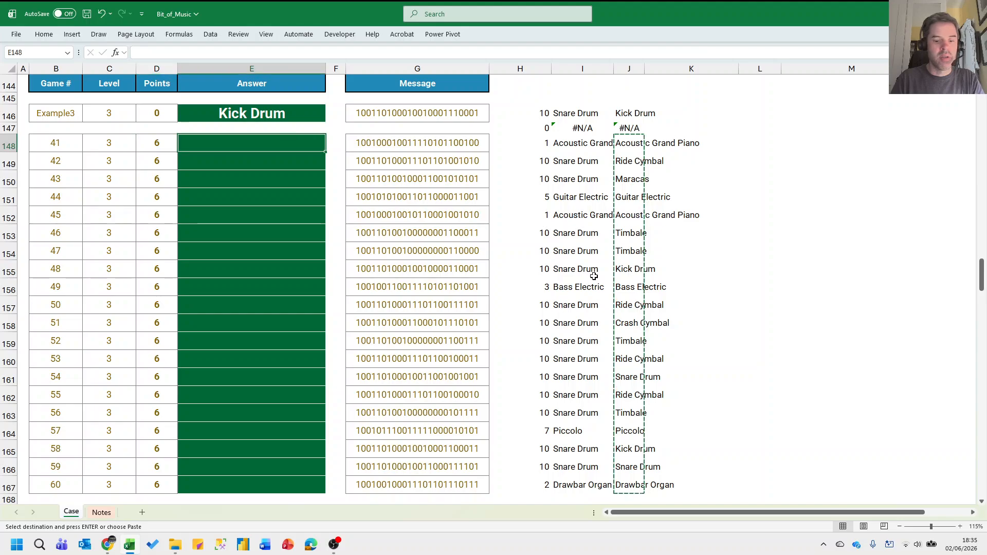
pyautogui.hotkey('ctrl', 'shift', 'v')
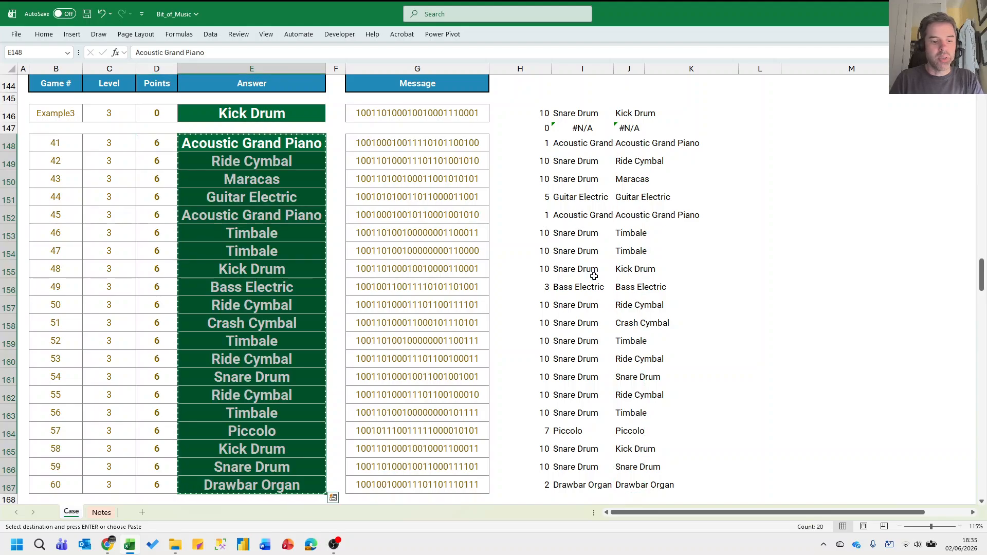
# Switch to Chrome and paste the copied answers into the Level 3 fields starting at game 41.
pyautogui.hotkey('alt', 'Tab')
pyautogui.scroll(-5, 469, 344)
pyautogui.click(183, 373)
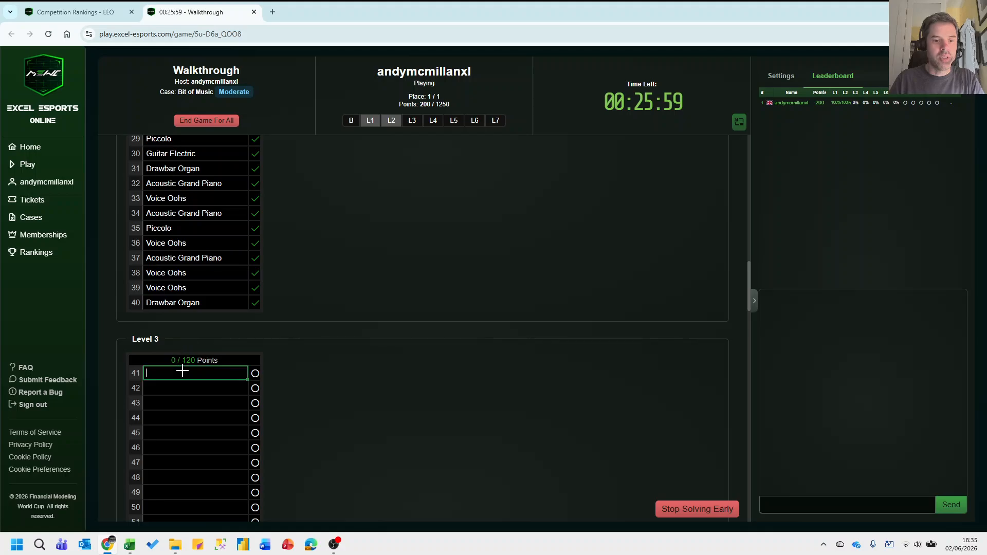
pyautogui.hotkey('ctrl', 'v')
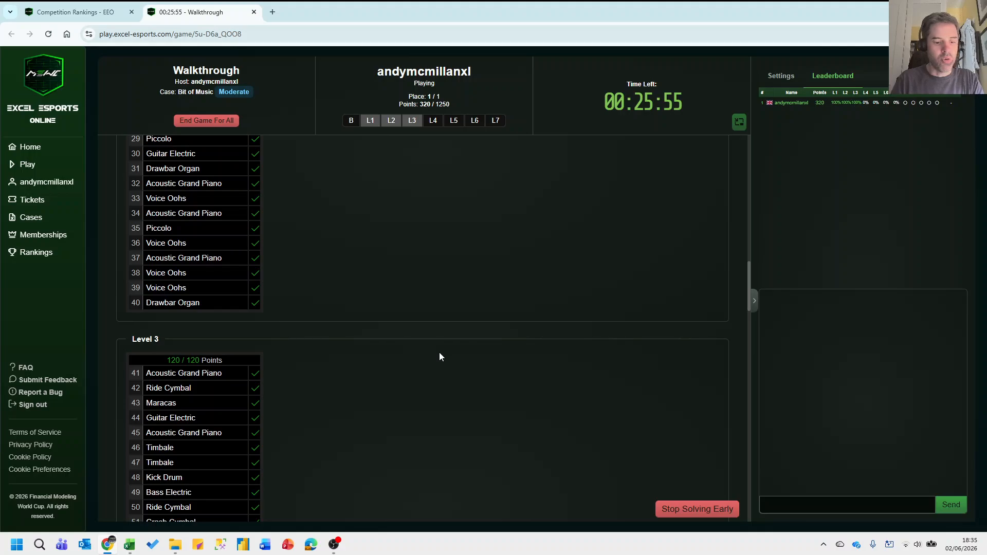
# Return to the Excel workbook, go to the Level 4 section and set up a separate Level 4 worksheet for its games.
pyautogui.hotkey('alt', 'Tab')
pyautogui.scroll(-8, 423, 317)
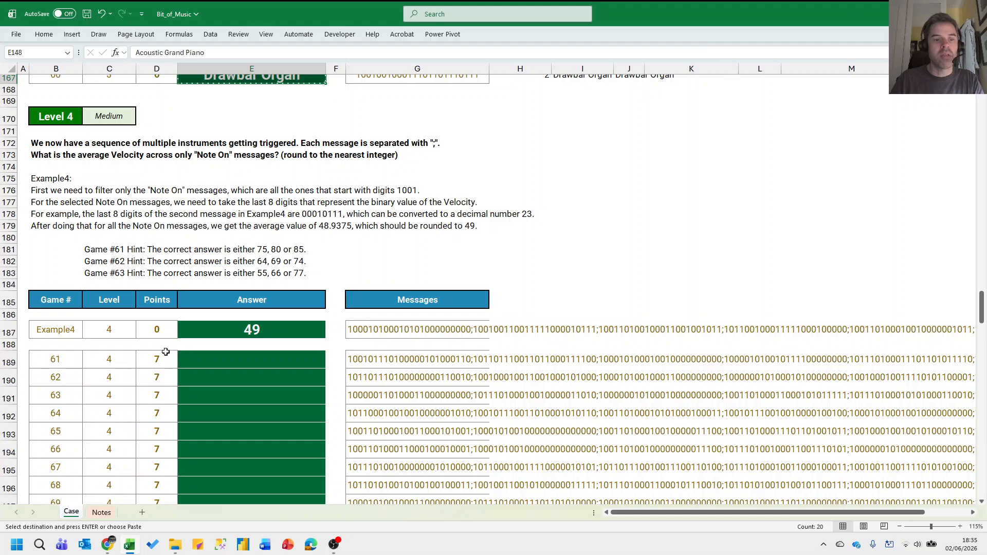
pyautogui.scroll(-3, 164, 352)
pyautogui.click(114, 310)
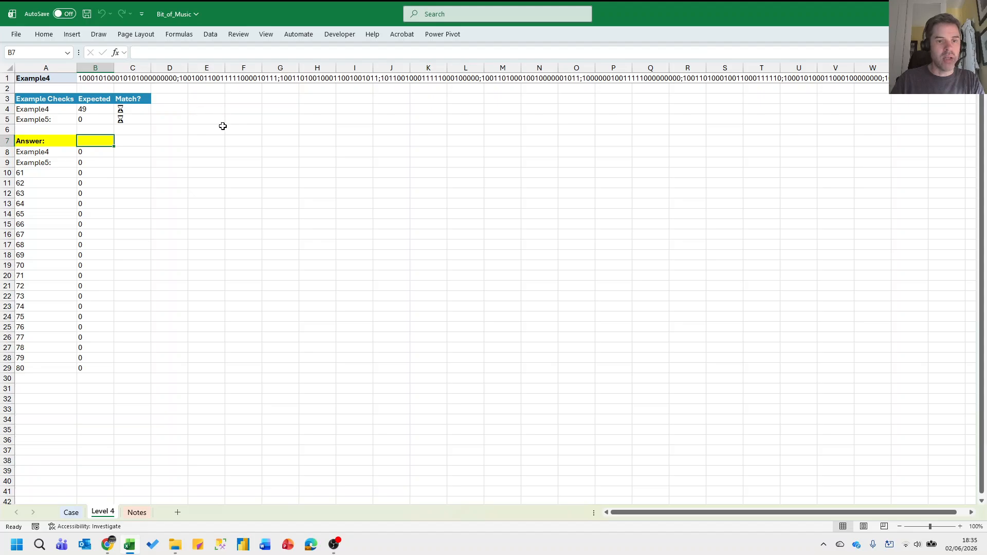
# Split the message string into rows with =TEXTSPLIT(B1,,";") in E7 and autofit column E.
pyautogui.click(212, 139)
pyautogui.write('=')
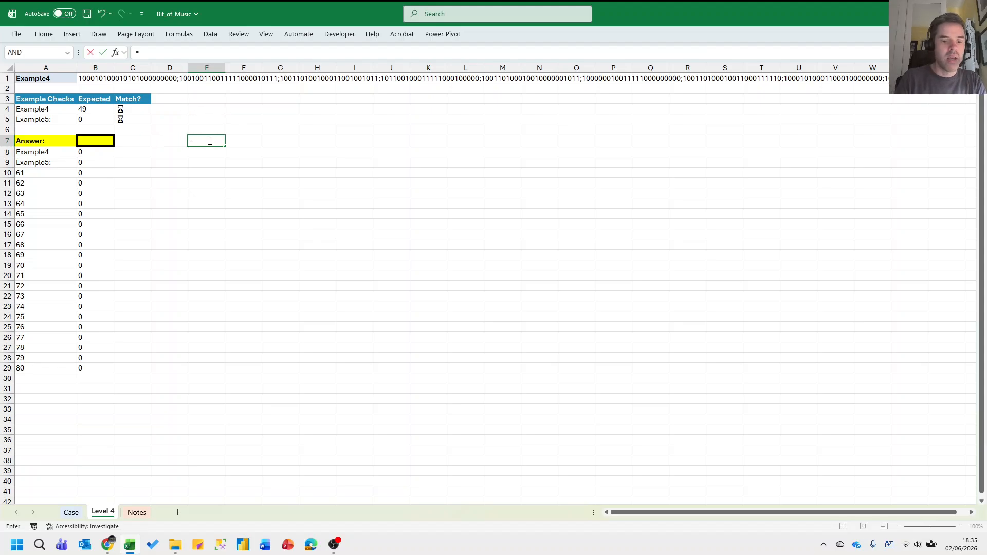
pyautogui.write('textsplit(')
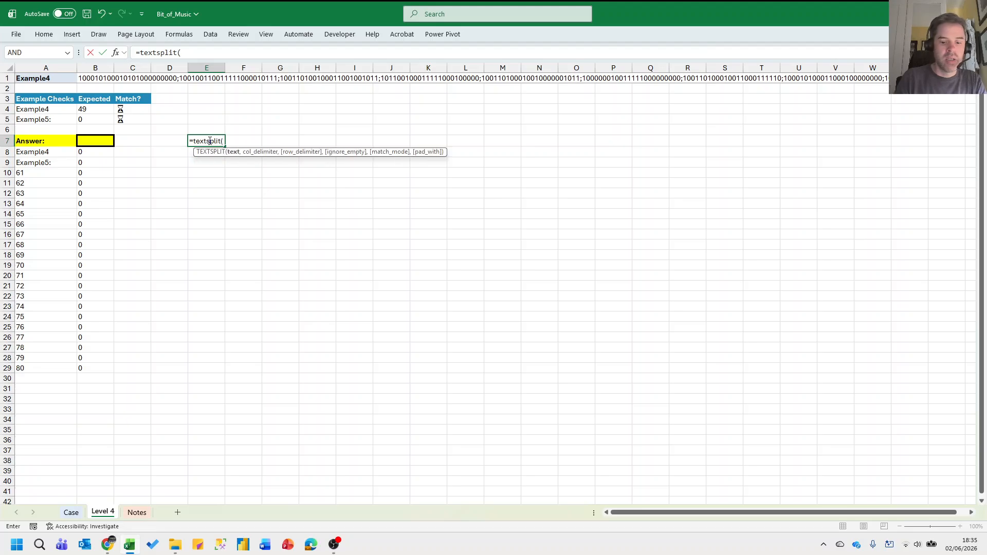
pyautogui.write('b1,,"')
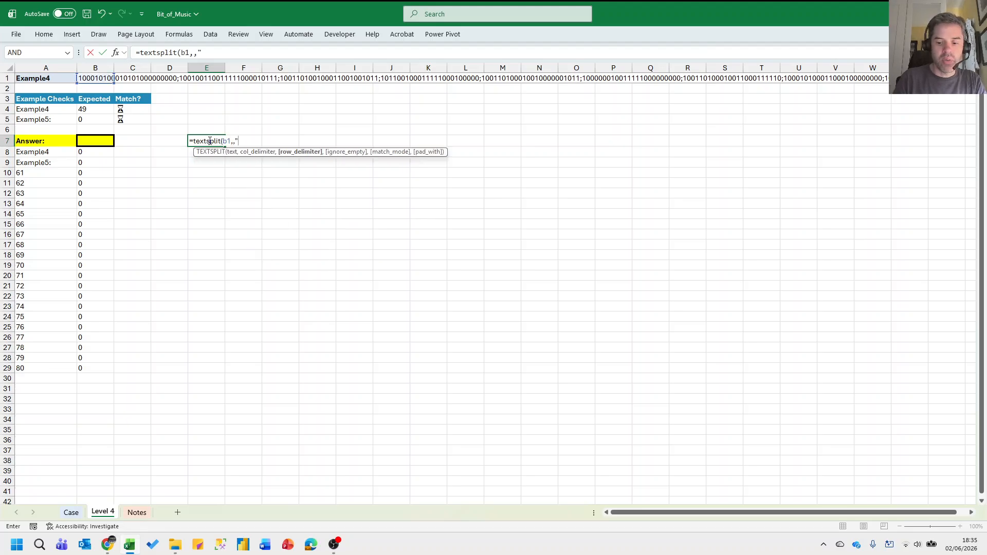
pyautogui.write(';")')
pyautogui.press('Return')
pyautogui.click(209, 140)
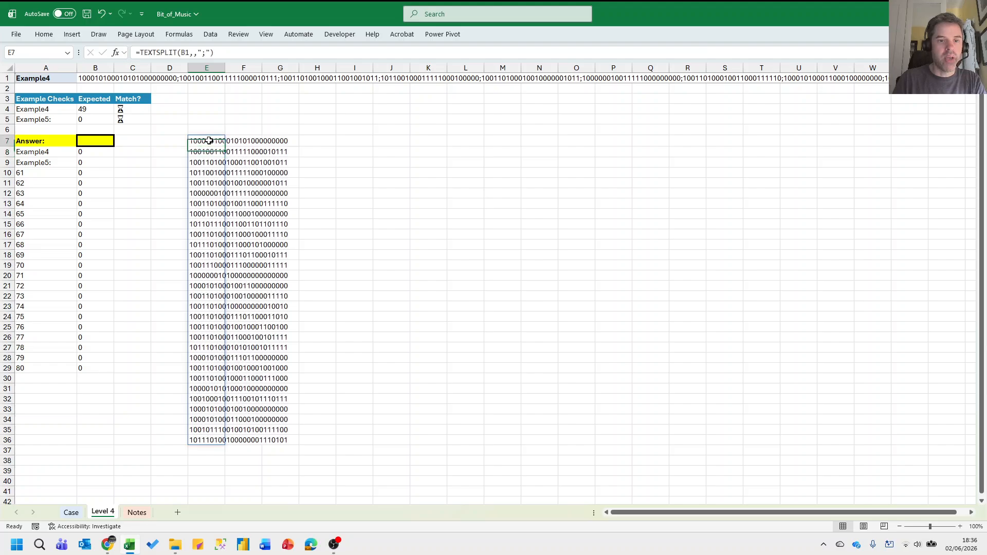
pyautogui.doubleClick(225, 67)
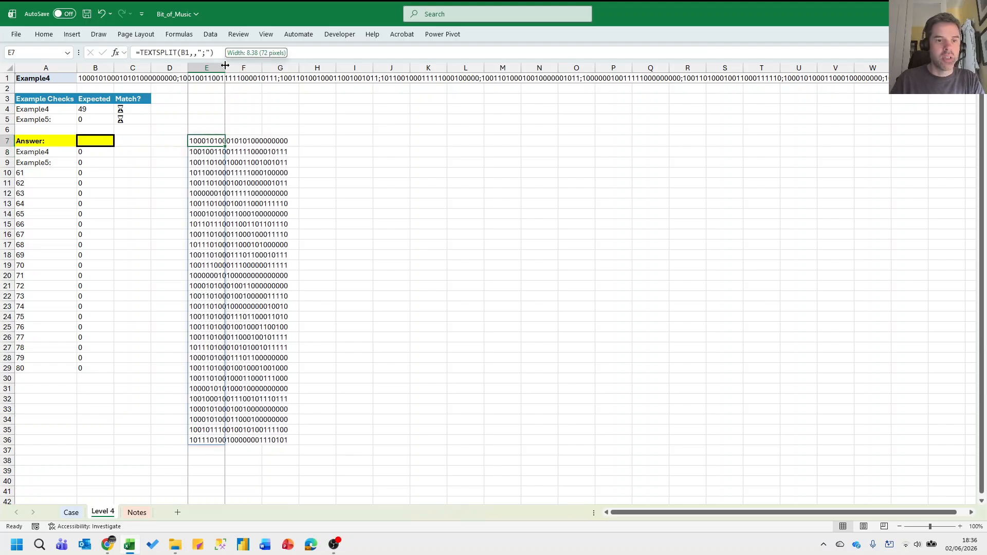
# Copy the Level 3 formulas in H146:J146 of the Case sheet and paste them into the Level 4 sheet starting at F7.
pyautogui.click(322, 141)
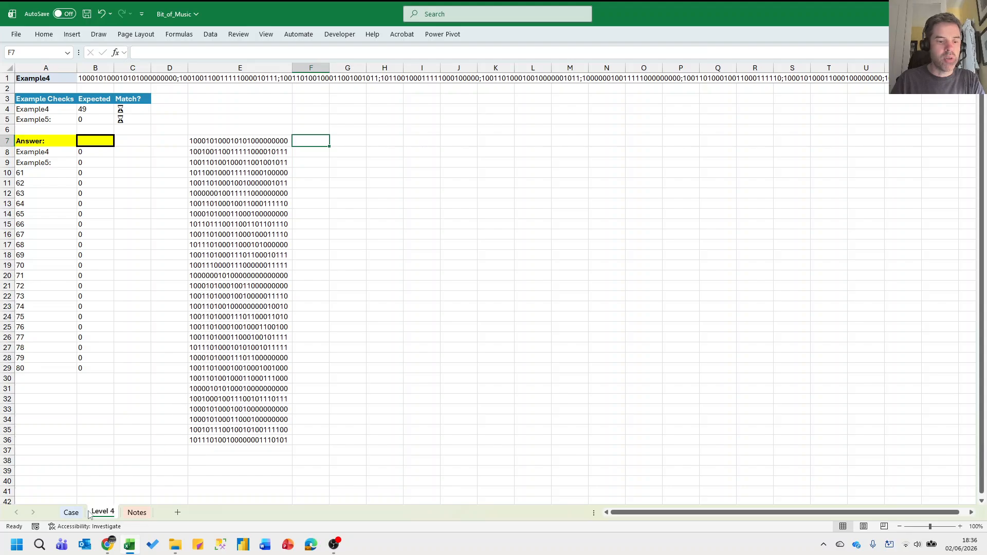
pyautogui.click(72, 513)
pyautogui.scroll(10, 531, 173)
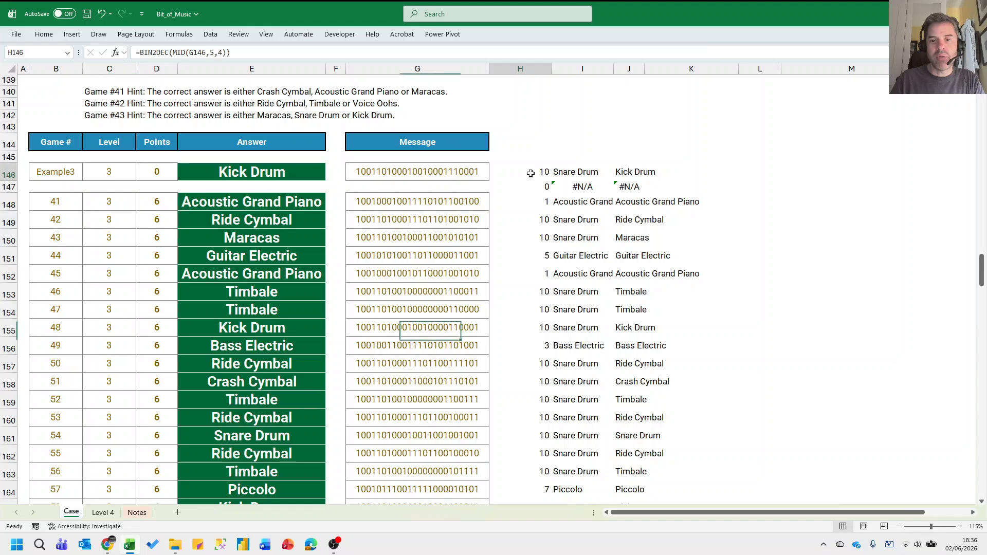
pyautogui.moveTo(531, 174); pyautogui.dragTo(643, 169)
pyautogui.hotkey('ctrl', 'c')
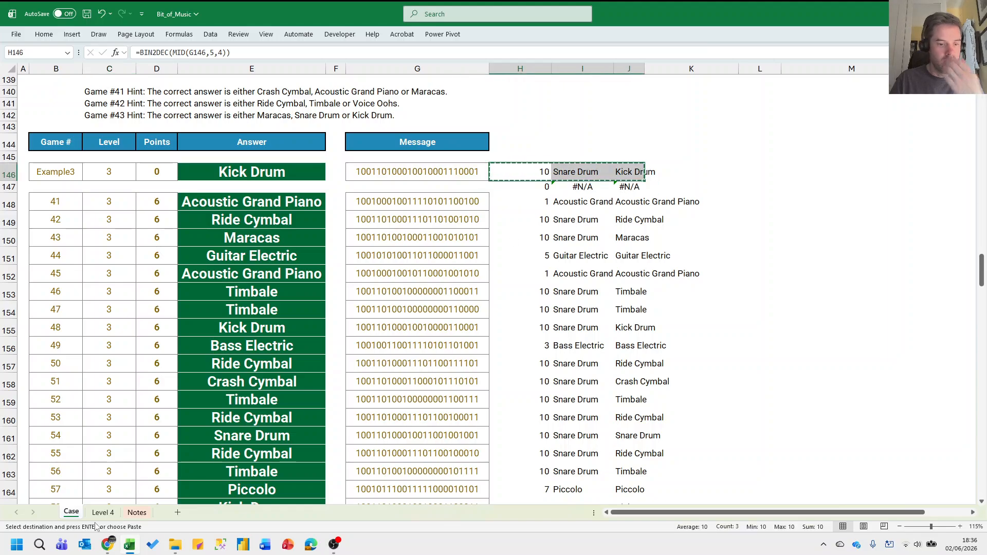
pyautogui.click(101, 512)
pyautogui.hotkey('ctrl', 'v')
pyautogui.click(345, 163)
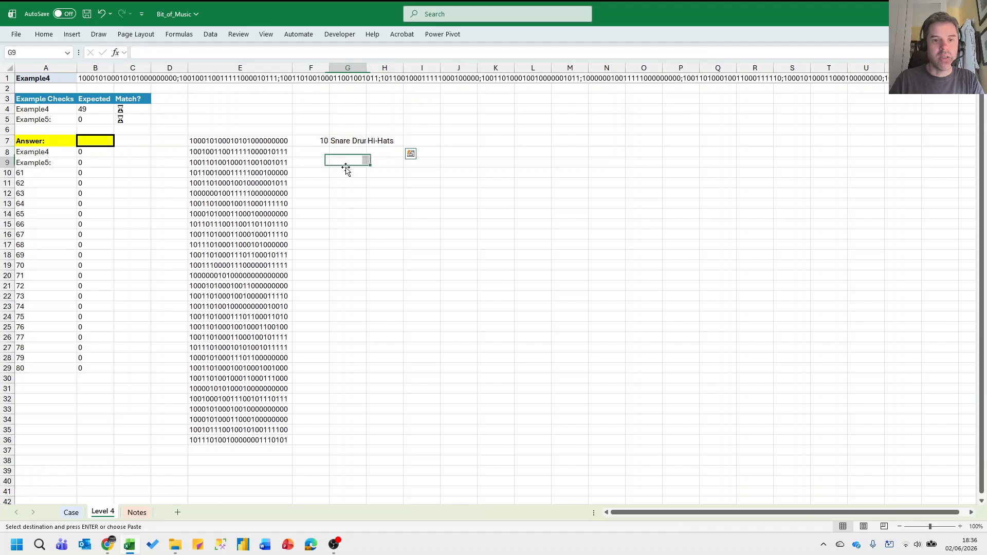
pyautogui.click(319, 142)
pyautogui.click(231, 140)
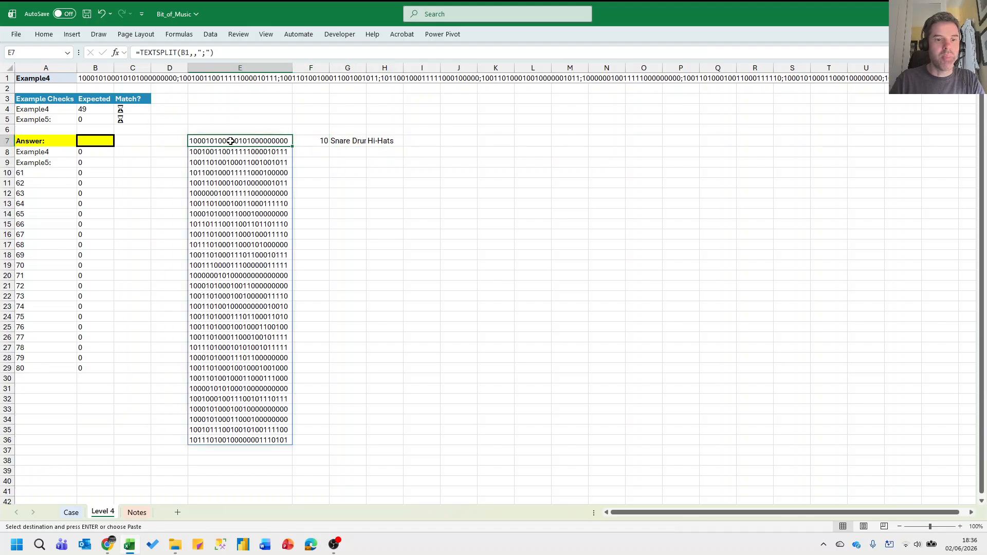
# Enter the headings CHANNEL, INST1 and INSTRUMENT in F6:H6 above the pasted formulas.
pyautogui.click(314, 141)
pyautogui.click(319, 127)
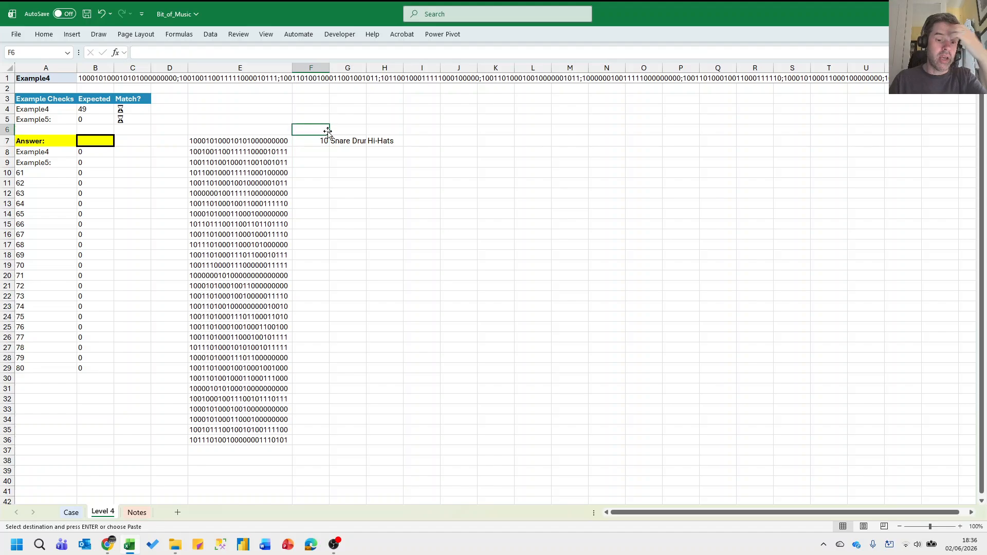
pyautogui.write('CHEN')
pyautogui.press('BackSpace')
pyautogui.press('BackSpace')
pyautogui.write('ANNEL')
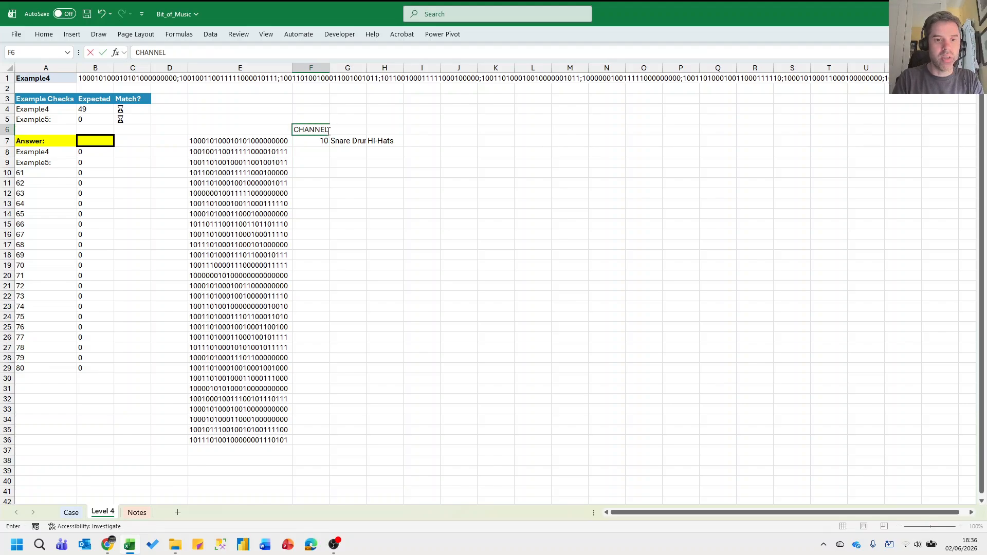
pyautogui.press('Tab')
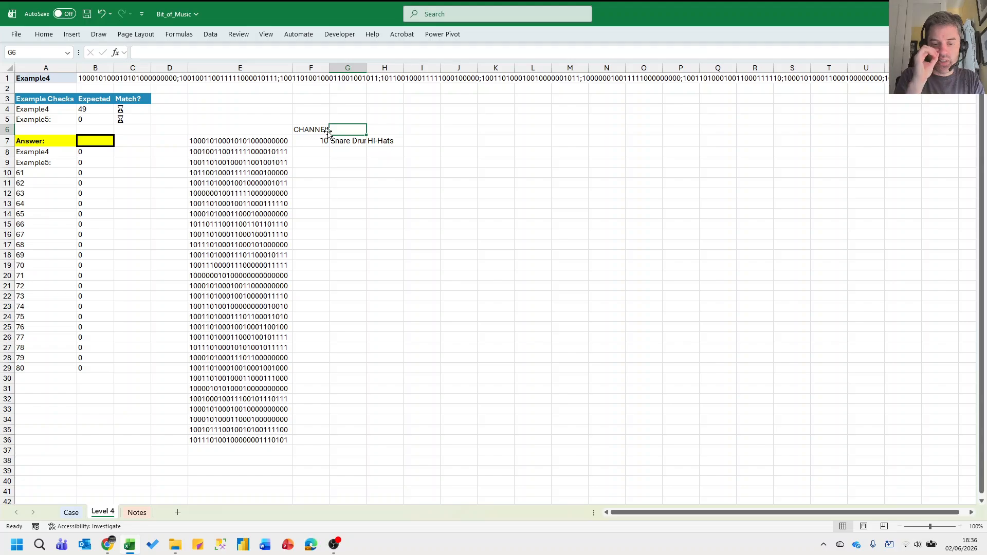
pyautogui.write('INST1')
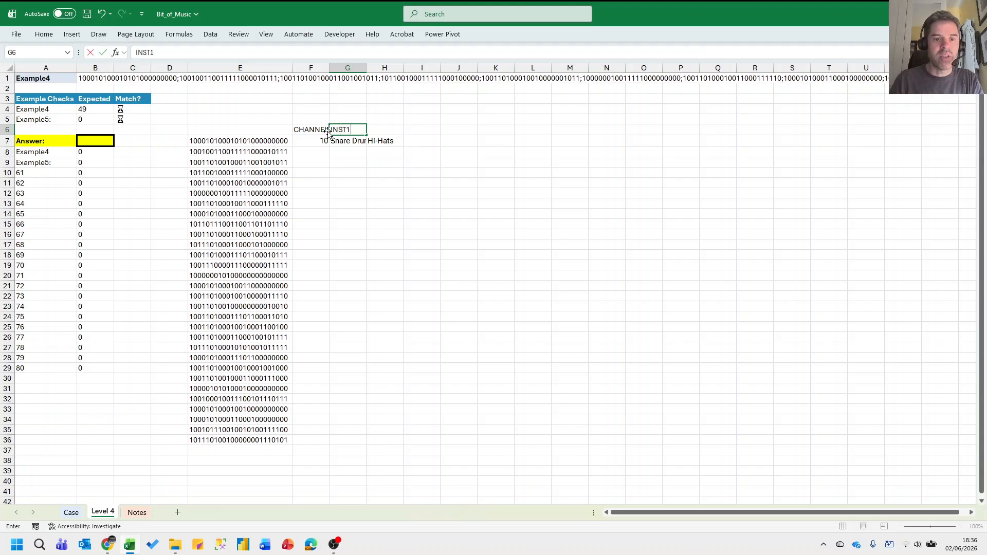
pyautogui.press('Tab')
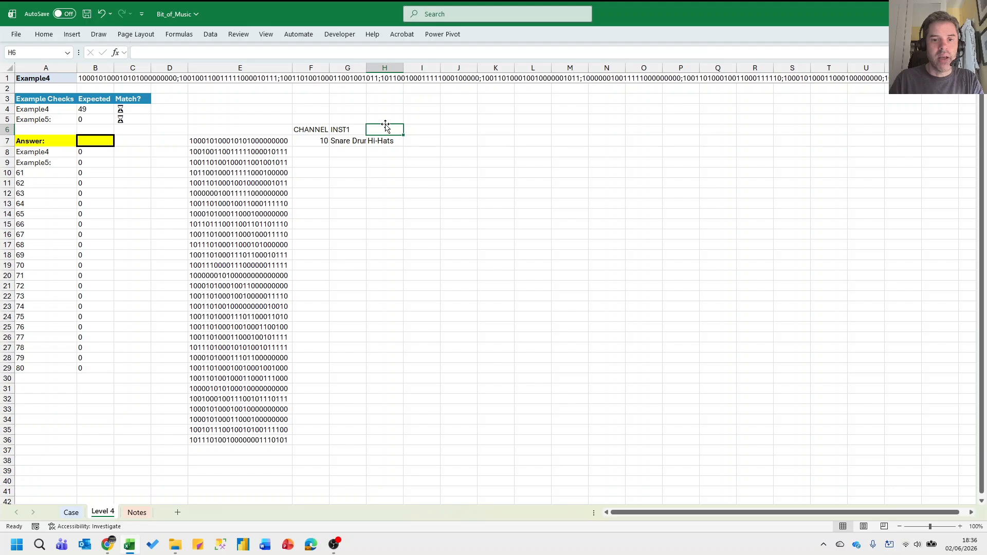
pyautogui.write('INSTR')
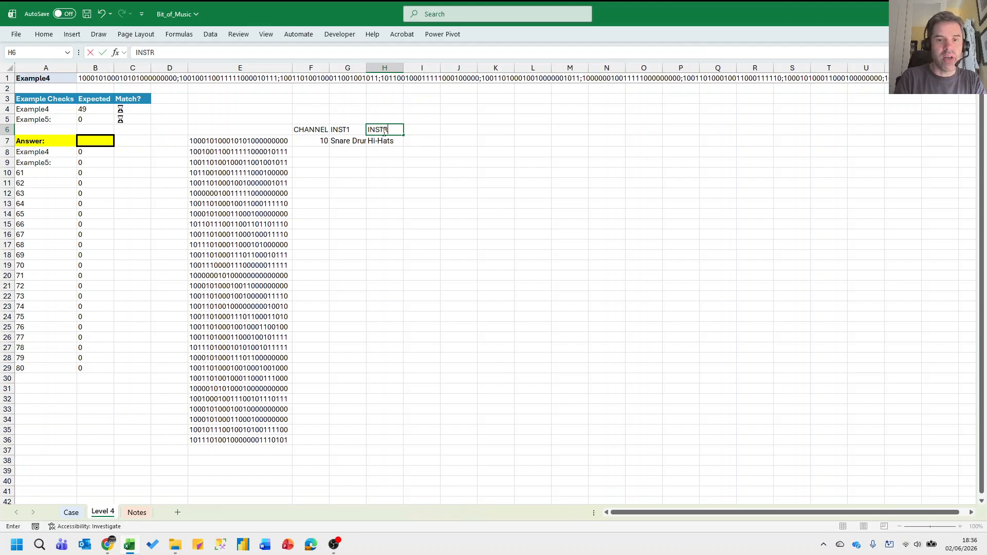
pyautogui.write('UMENT')
pyautogui.click(316, 141)
# Delete the INST1 column and widen the CHANNEL and INSTRUMENT columns to fit their headings.
pyautogui.rightClick(350, 68)
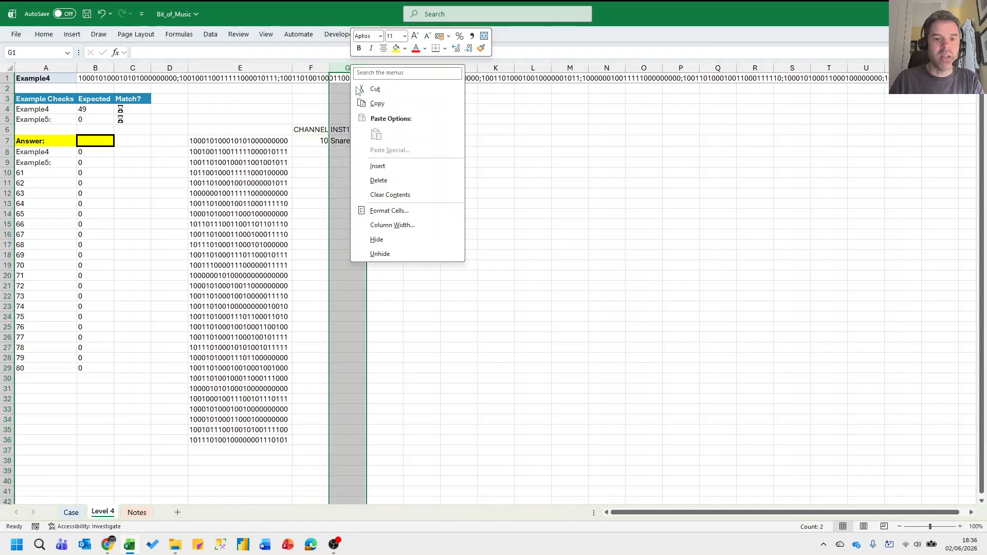
pyautogui.click(379, 180)
pyautogui.click(349, 130)
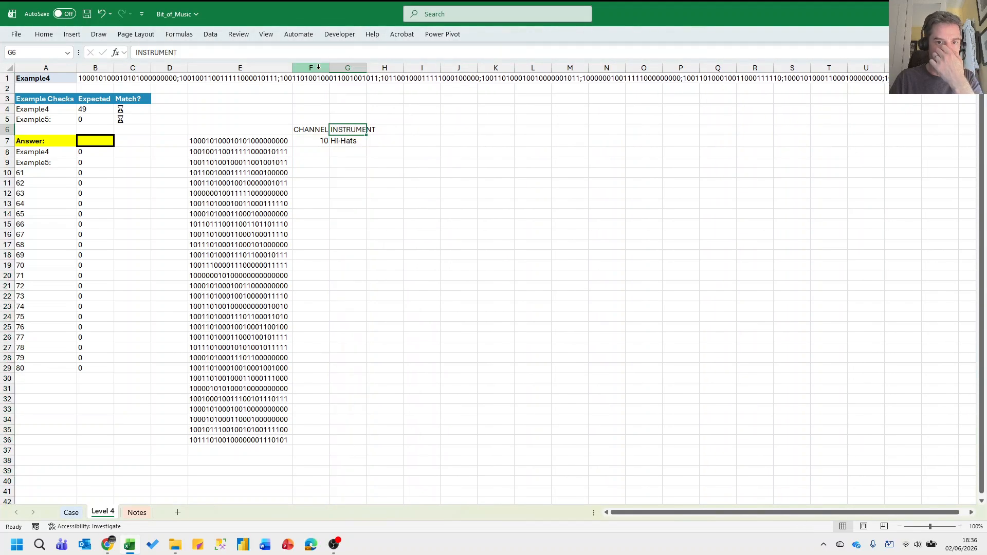
pyautogui.moveTo(318, 68); pyautogui.dragTo(350, 67)
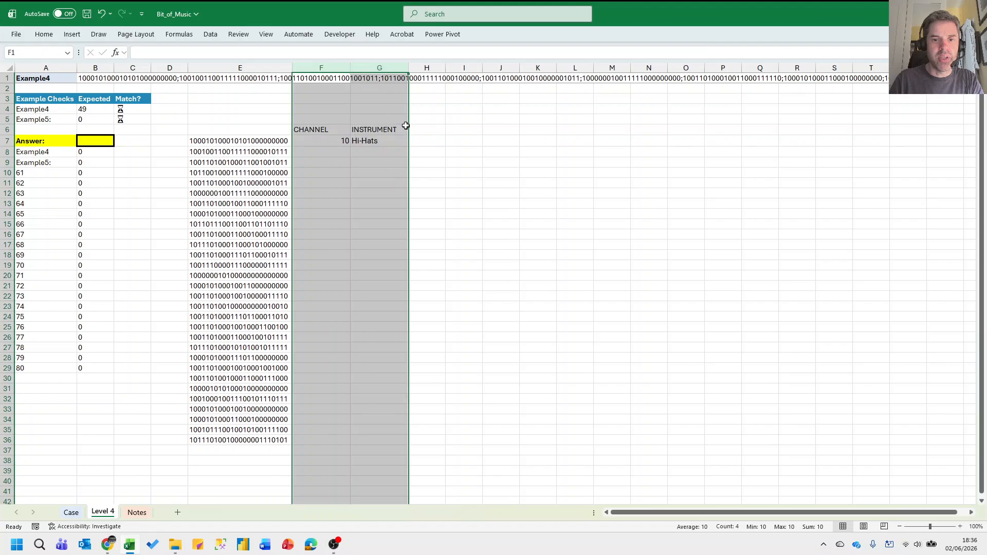
# Add the heading VELOCITY in H6, beside INSTRUMENT.
pyautogui.click(428, 130)
pyautogui.write('EV')
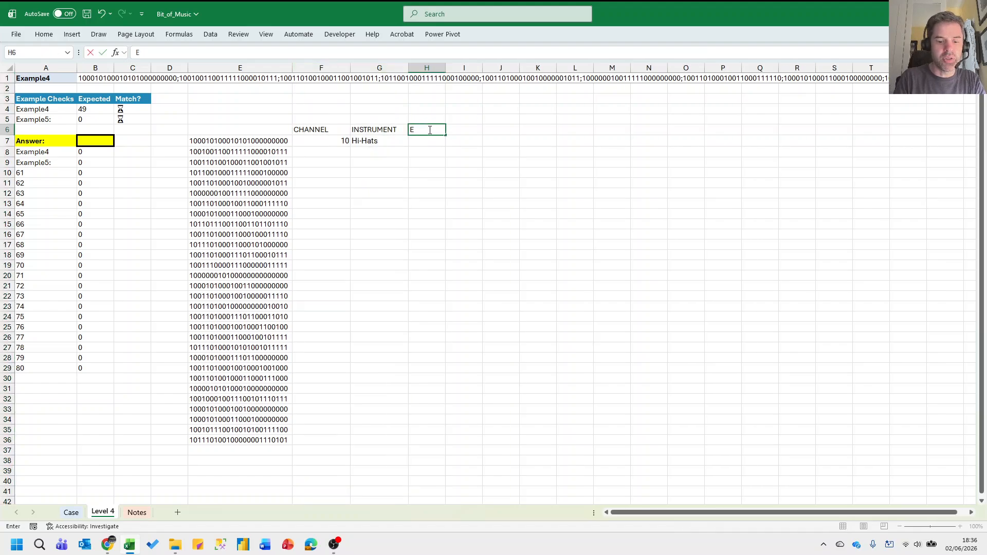
pyautogui.press('Return')
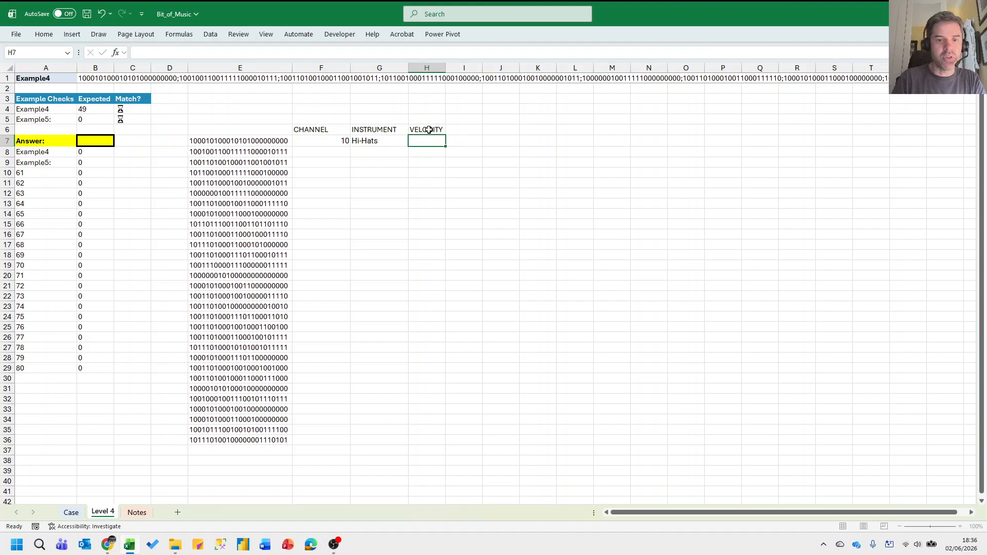
# Check the Level 4 velocity rule on the Case sheet and extract the message's last eight digits with =RIGHT(E7,8) in H7.
pyautogui.hotkey('ctrl', 'pageup')
pyautogui.scroll(-9, 428, 129)
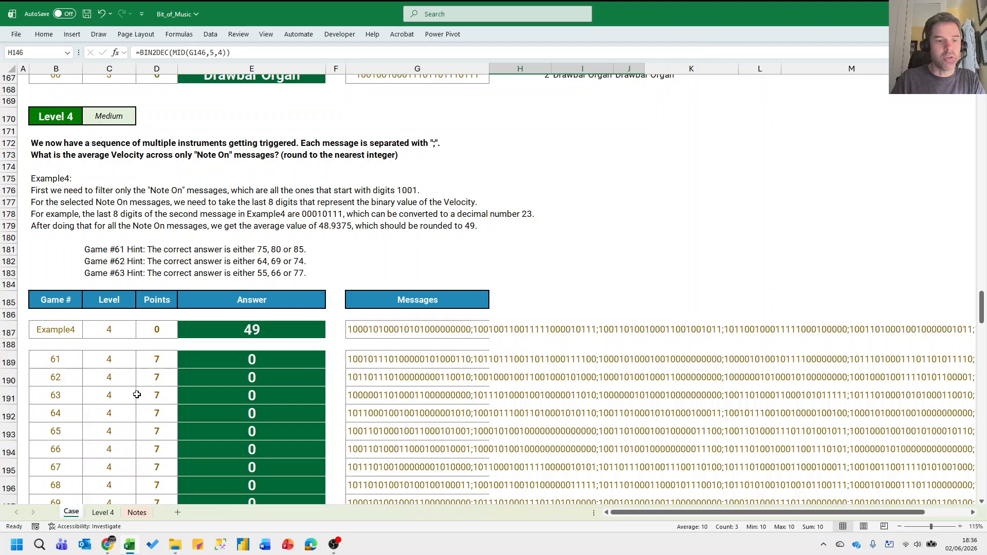
pyautogui.click(110, 512)
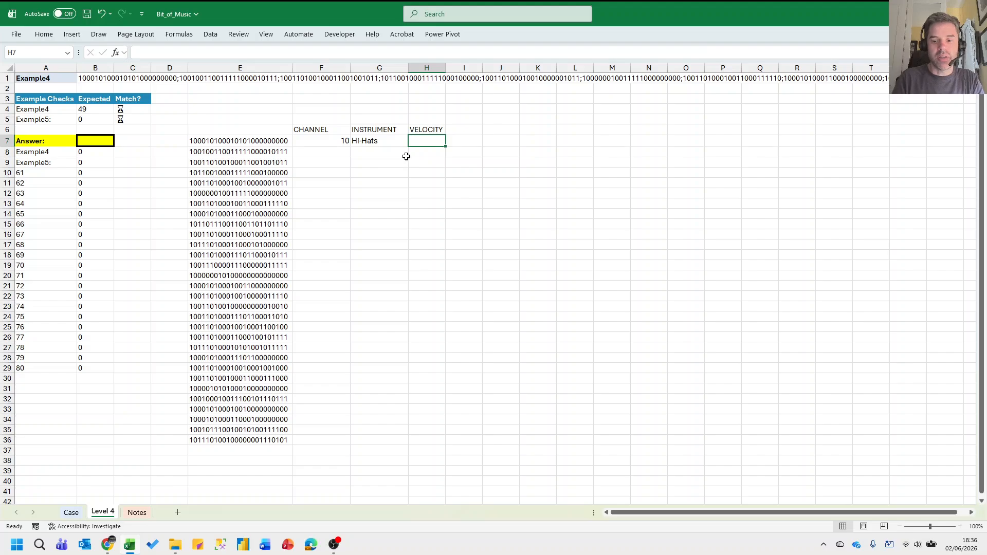
pyautogui.write('=')
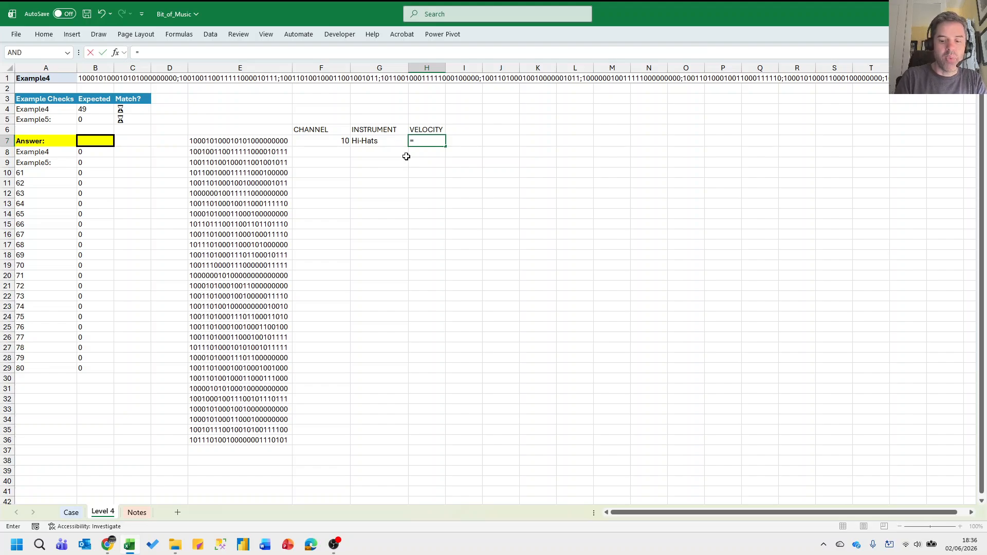
pyautogui.write('RIGHT(')
pyautogui.press('Left')
pyautogui.press('Left')
pyautogui.press('Left')
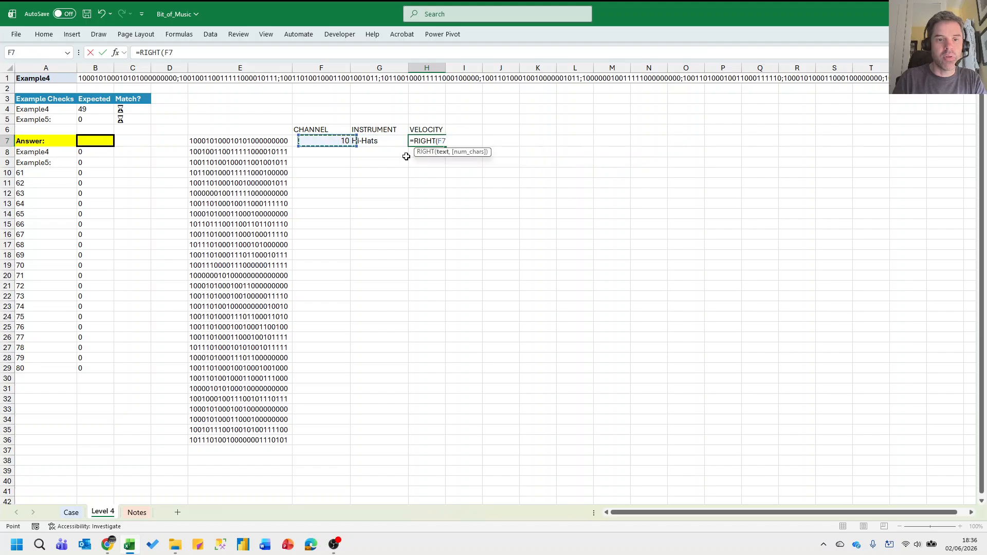
pyautogui.write(',8)')
pyautogui.hotkey('ctrl', 'Return')
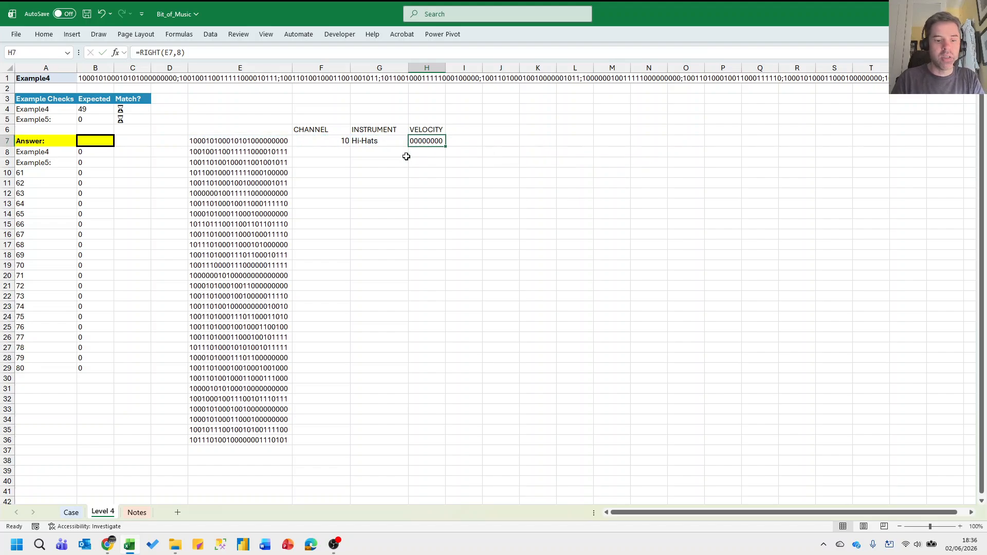
# Convert the velocity in H7 to decimal by changing its formula to =BIN2DEC(RIGHT(E7,8)).
pyautogui.press('F2')
pyautogui.press('Home')
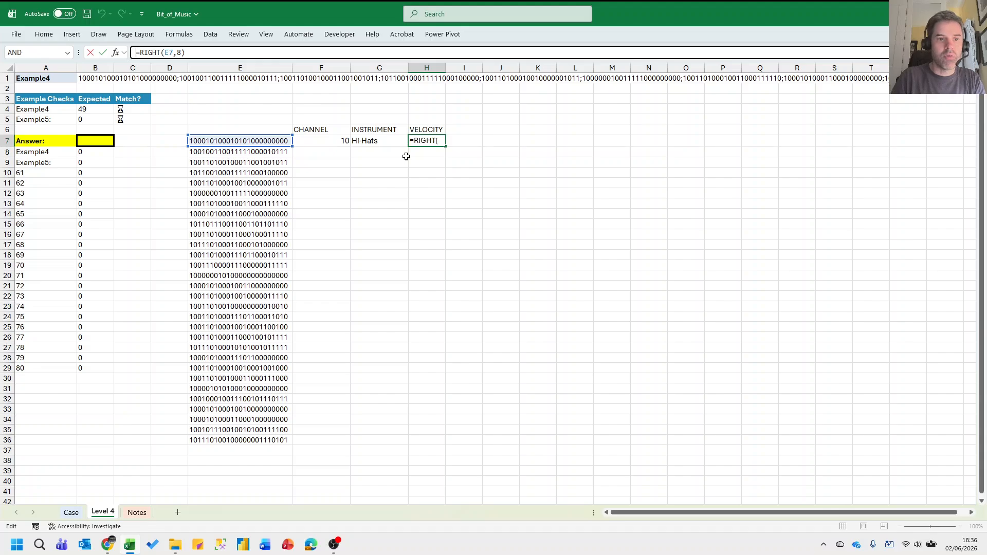
pyautogui.write('BIN2')
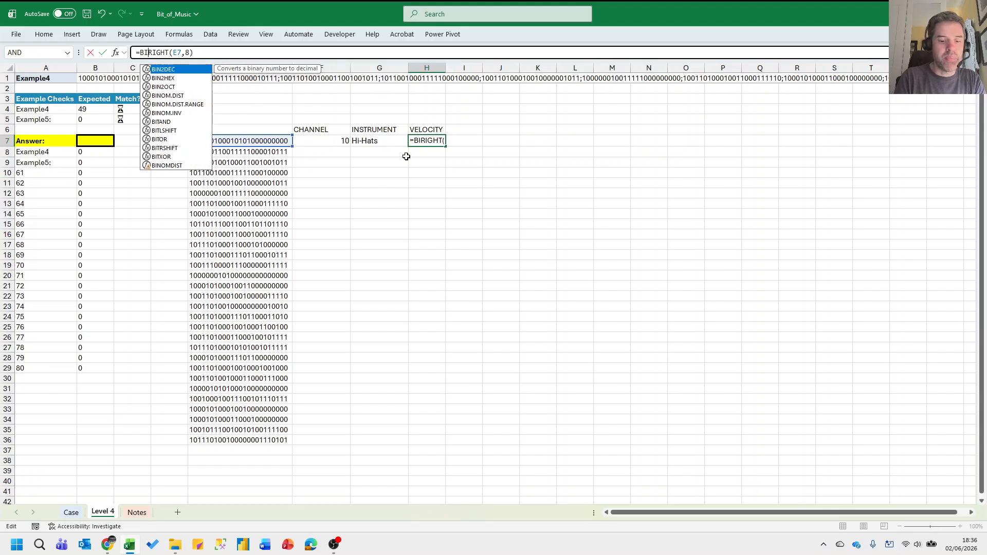
pyautogui.write('DEC(')
pyautogui.press('End')
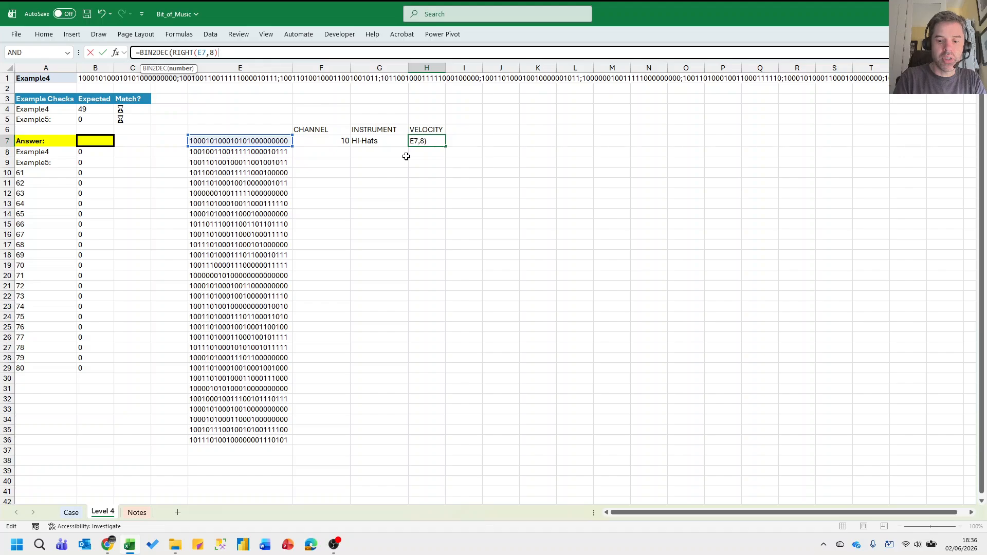
pyautogui.write(')')
pyautogui.press('Return')
pyautogui.press('Up')
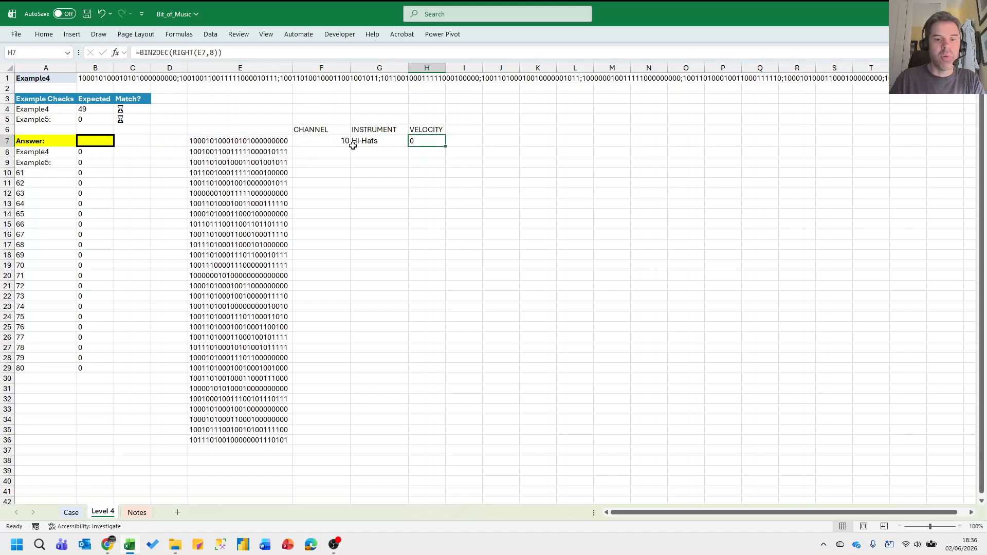
# Fill the channel, instrument and velocity formulas in F7:H7 down to row 36.
pyautogui.moveTo(339, 143); pyautogui.dragTo(449, 145)
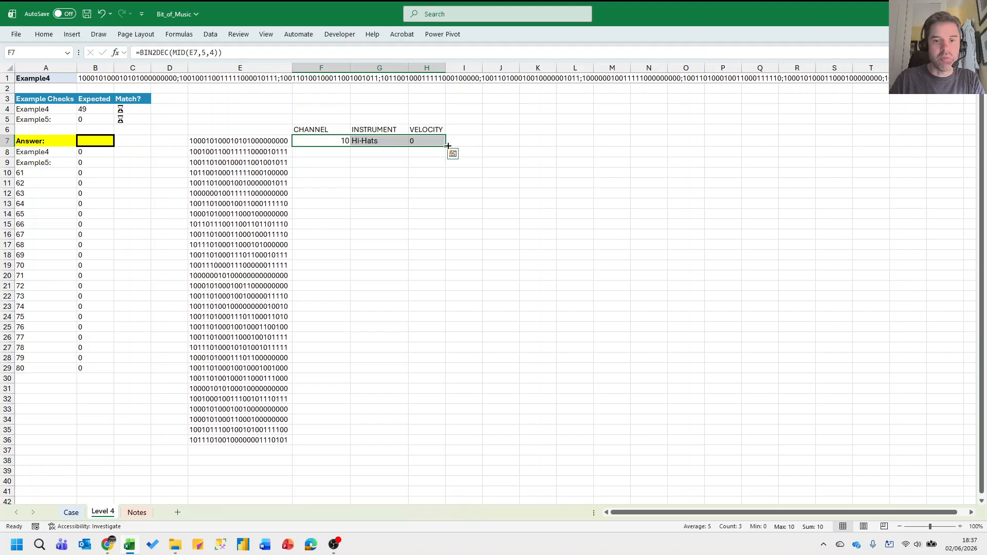
pyautogui.doubleClick(448, 146)
pyautogui.click(418, 193)
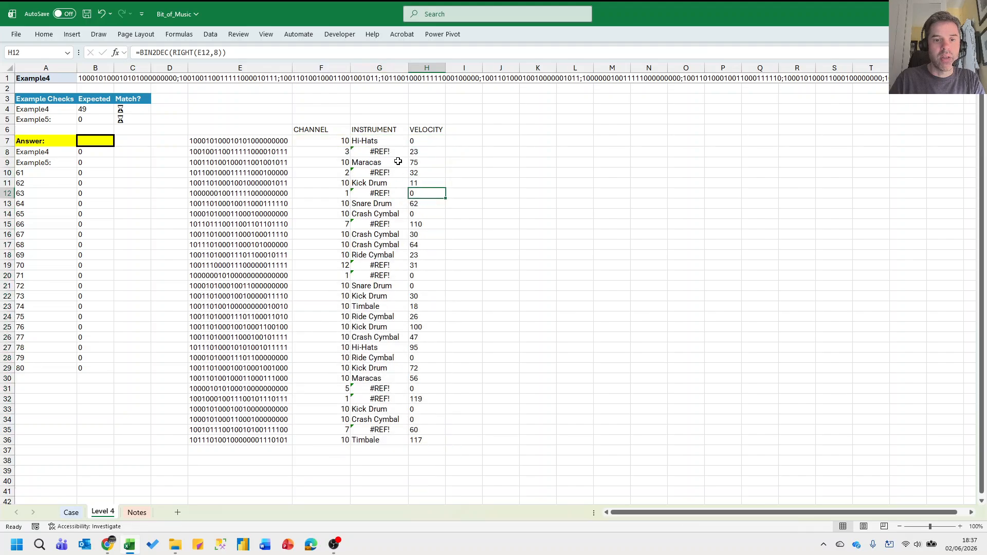
# Examine the INSTRUMENT formula in G7 for the cause of the #REF! errors.
pyautogui.click(385, 142)
pyautogui.click(474, 54)
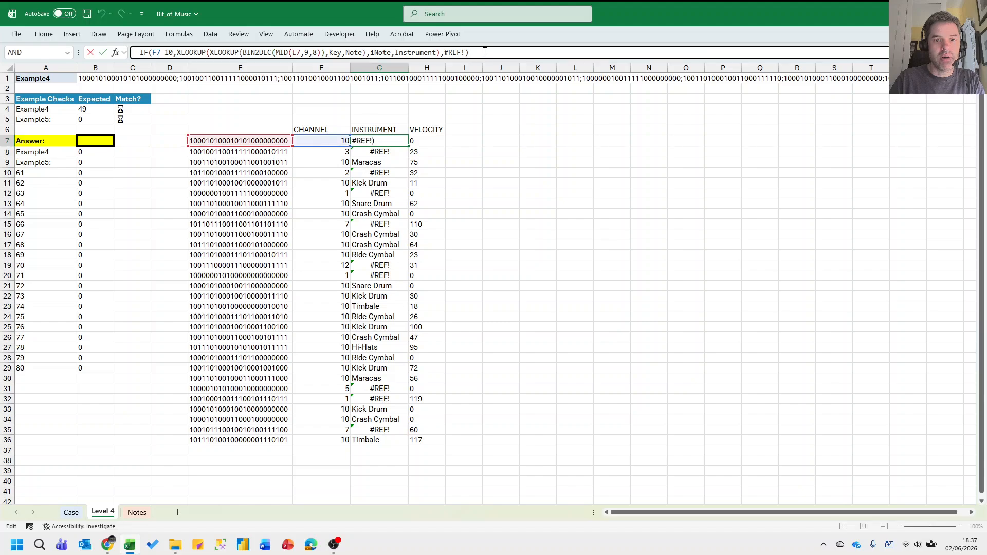
pyautogui.press('Return')
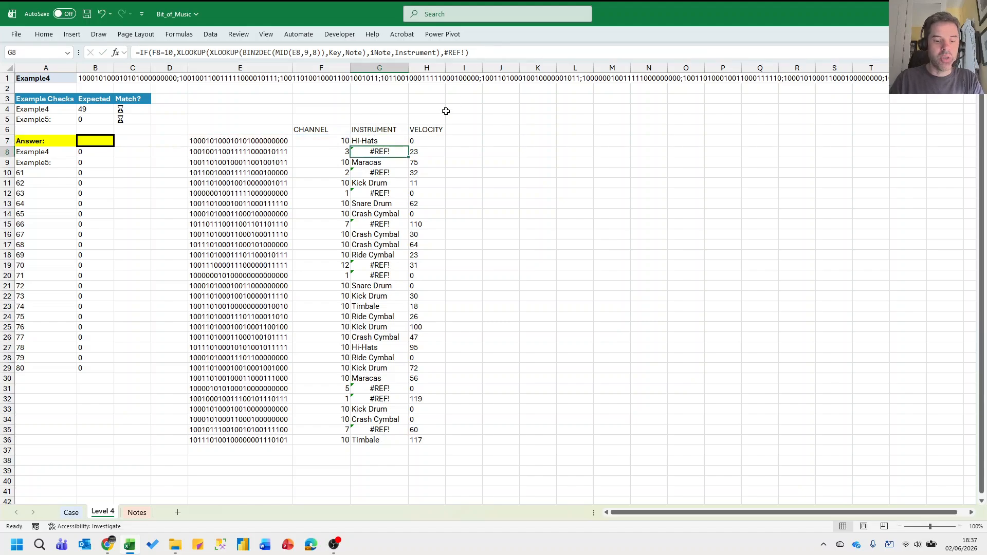
# Insert a column before INSTRUMENT and fill G7:G36 with the channel-to-instrument XLOOKUP formula copied from I146 on the Case sheet.
pyautogui.hotkey('alt', 'i')
pyautogui.press('c')
pyautogui.click(72, 513)
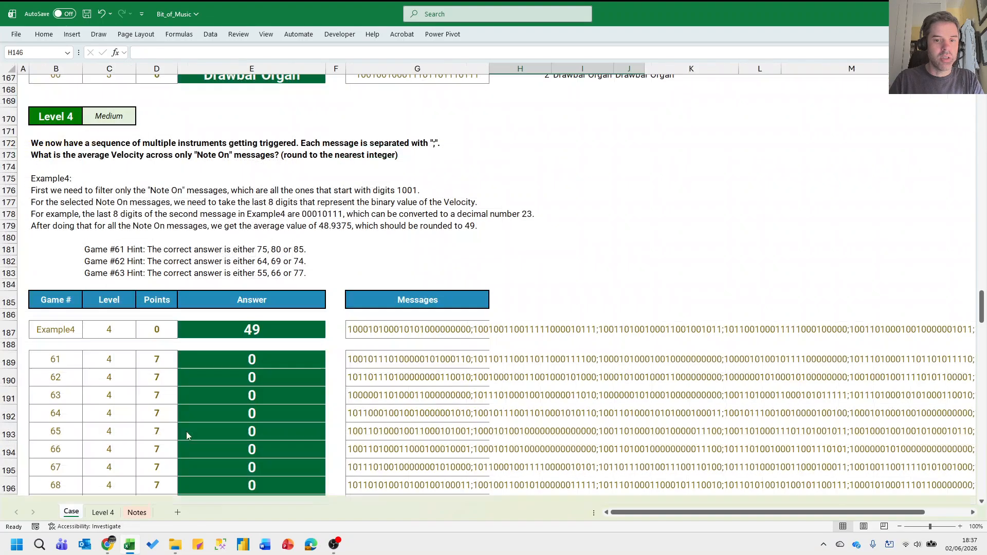
pyautogui.click(586, 345)
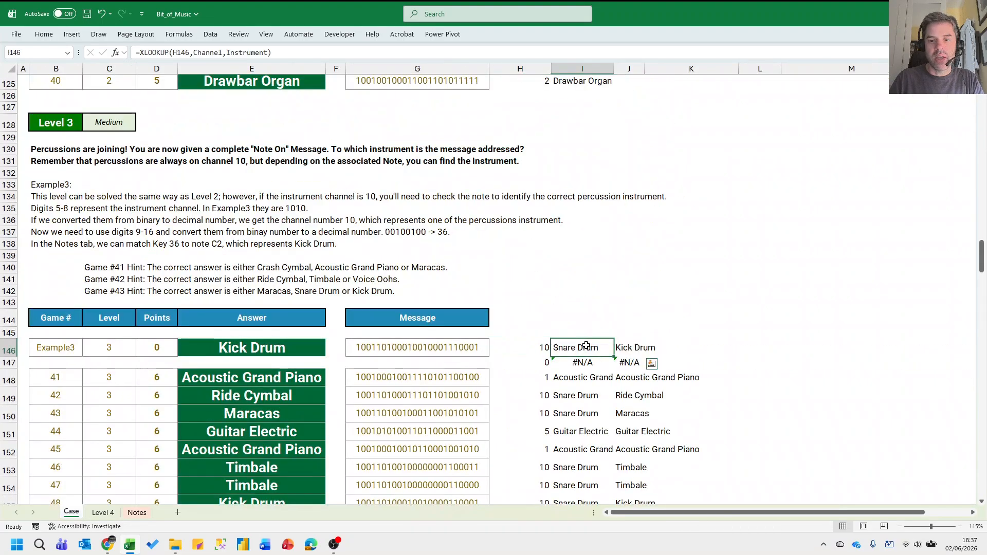
pyautogui.hotkey('ctrl', 'c')
pyautogui.click(102, 513)
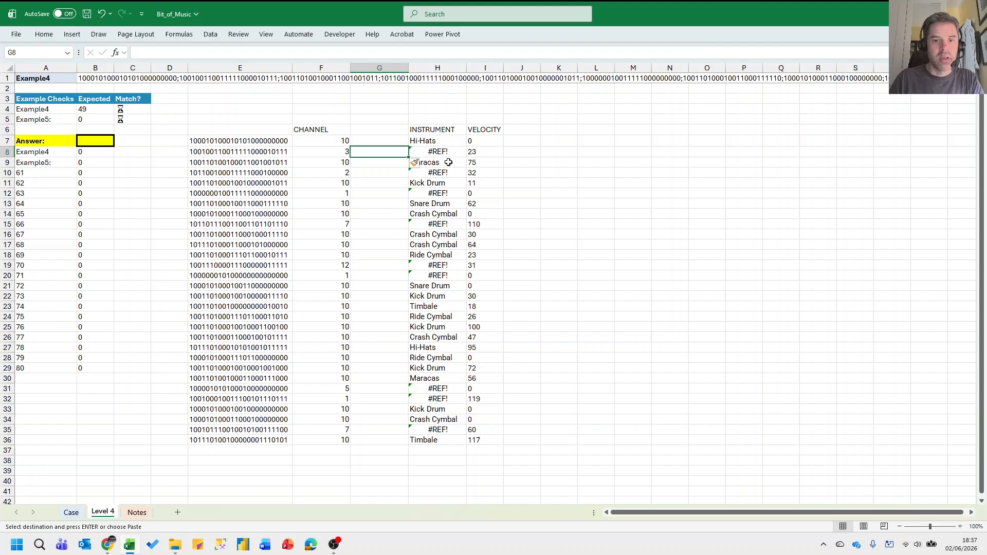
pyautogui.click(381, 138)
pyautogui.hotkey('ctrl', 'v')
pyautogui.doubleClick(408, 146)
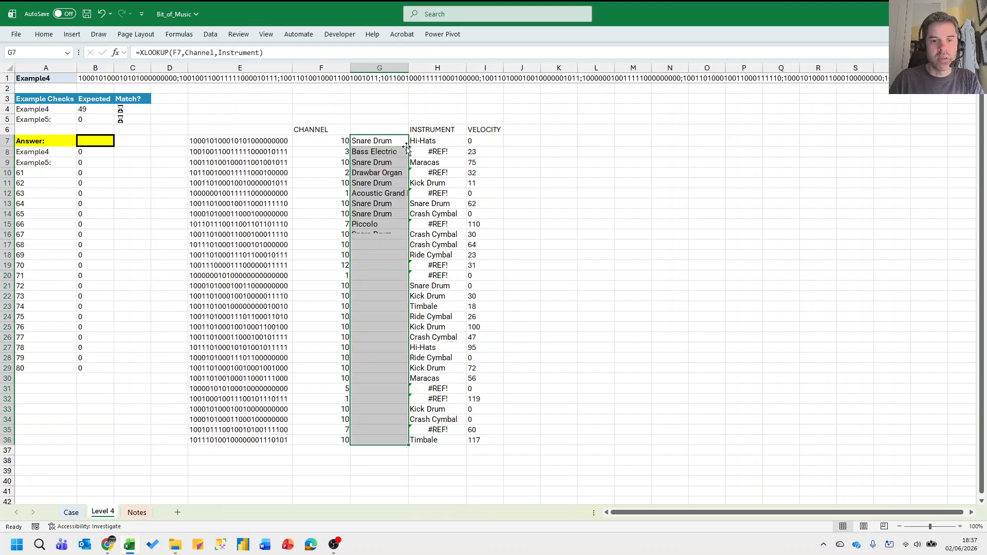
# Replace the #REF! argument in H7's INSTRUMENT formula with G7 and fill the corrected formula down to row 36.
pyautogui.click(429, 142)
pyautogui.click(450, 53)
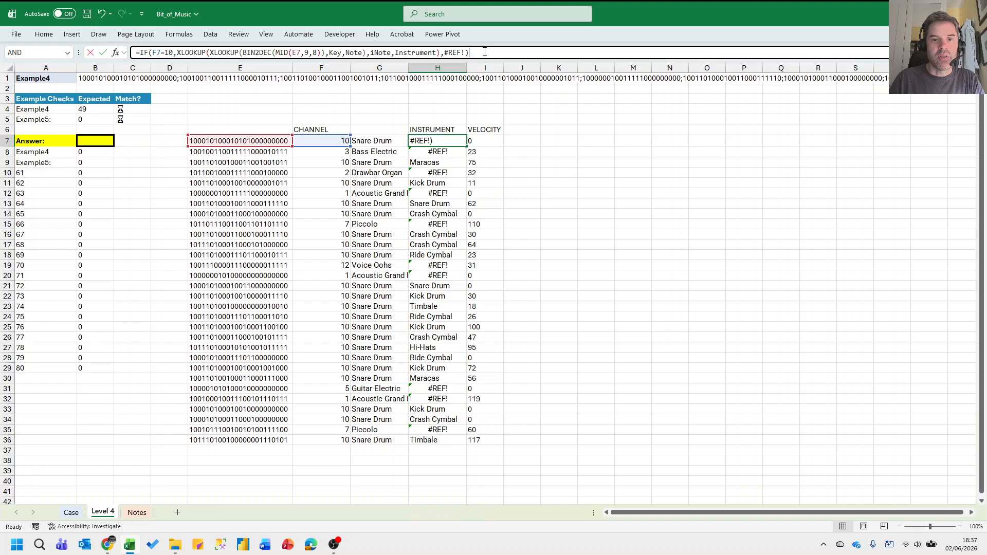
pyautogui.doubleClick(450, 52)
pyautogui.hotkey('shift', 'Left')
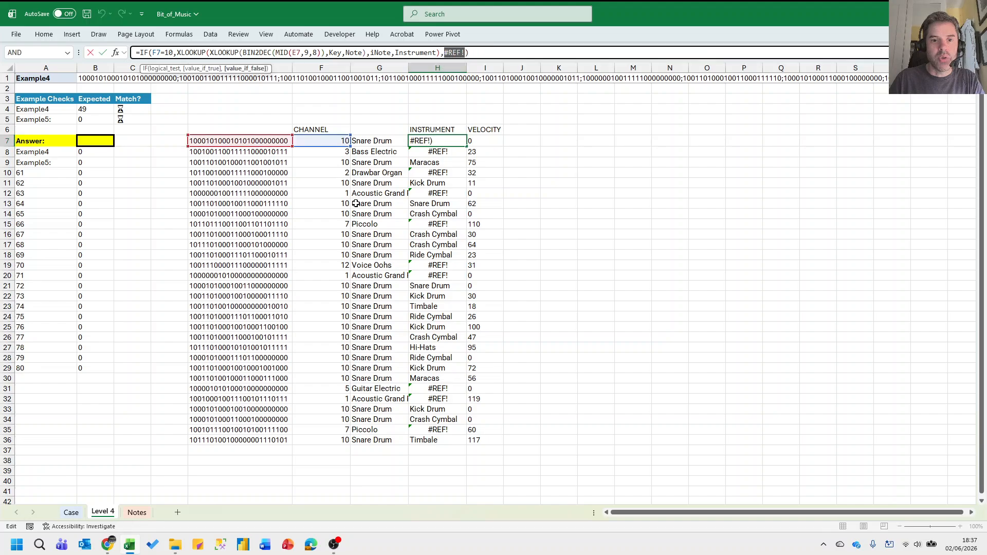
pyautogui.click(374, 142)
pyautogui.press('Return')
pyautogui.write('#')
pyautogui.press('Escape')
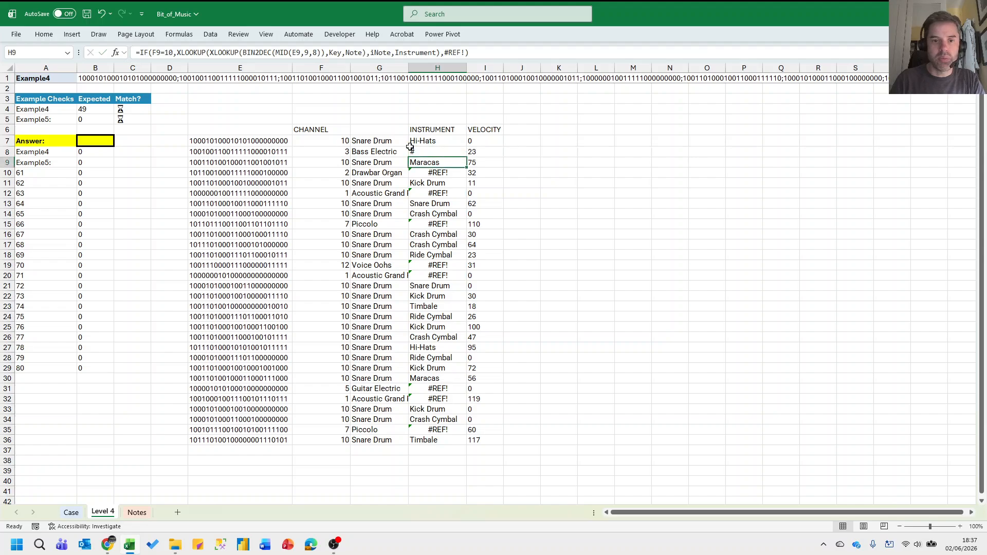
pyautogui.click(442, 140)
pyautogui.doubleClick(469, 144)
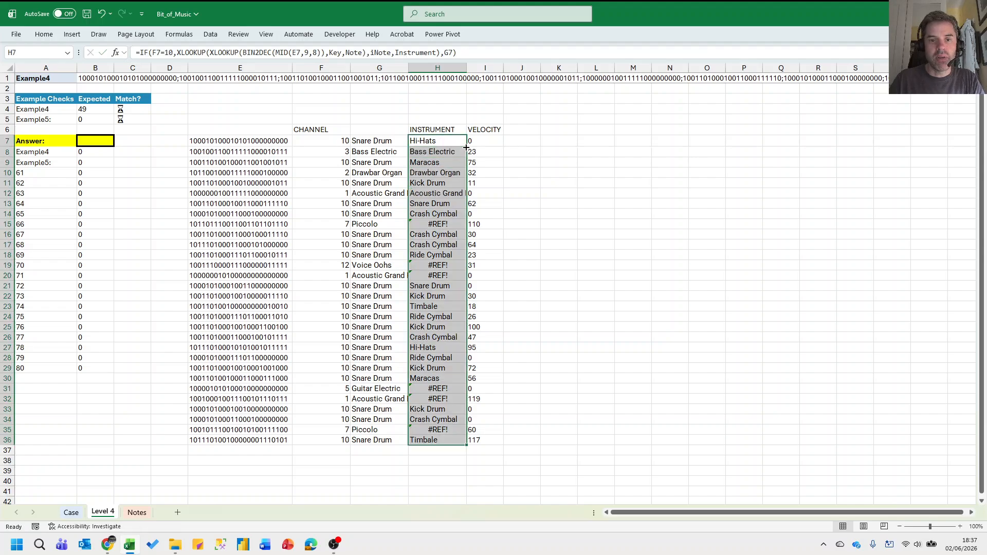
# Label the new lookup column INTERIM in G6.
pyautogui.click(383, 131)
pyautogui.write('INS')
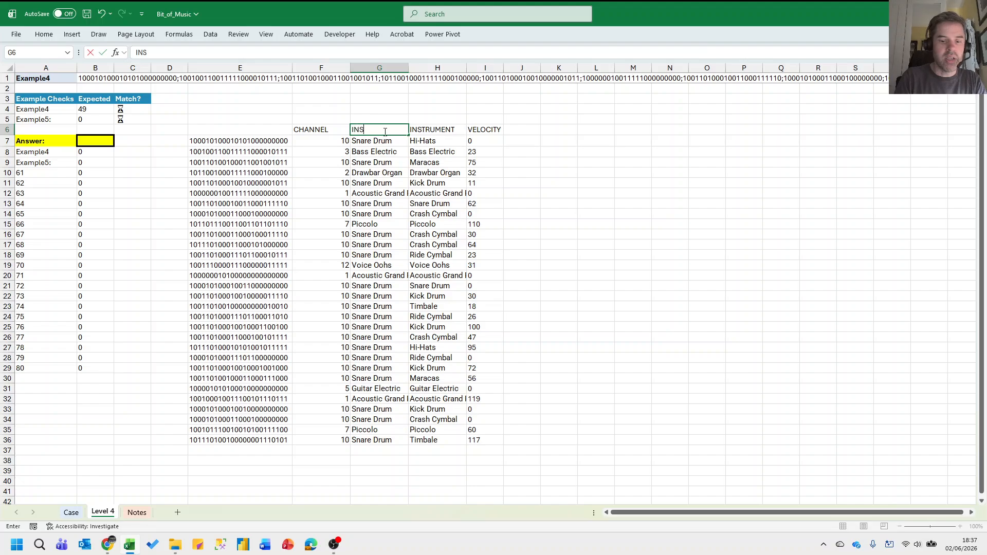
pyautogui.write('ERI')
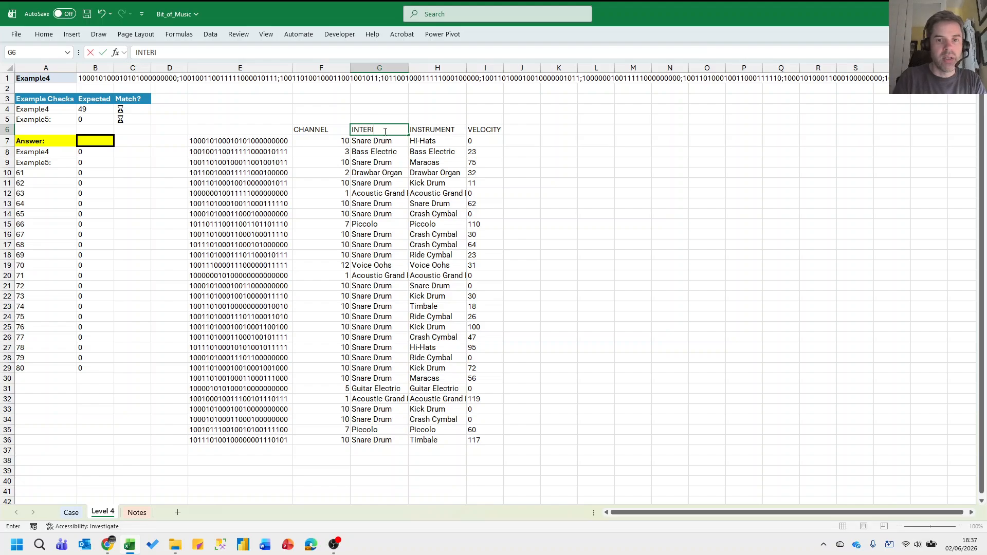
pyautogui.write('M')
pyautogui.press('Return')
# Add the heading STATUS in J6, beside the VELOCITY heading.
pyautogui.press('Up')
pyautogui.press('Right')
pyautogui.press('Right')
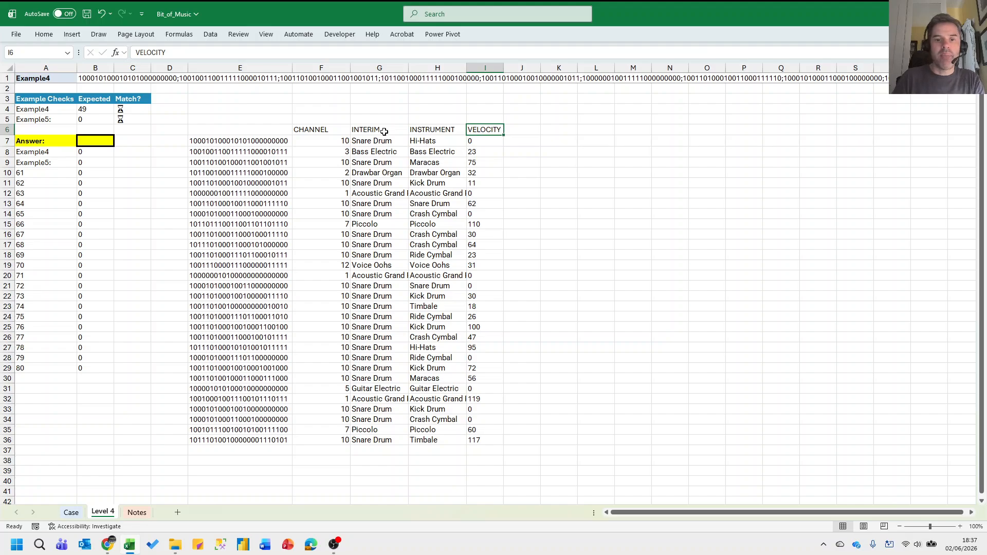
pyautogui.press('Down')
pyautogui.press('Up')
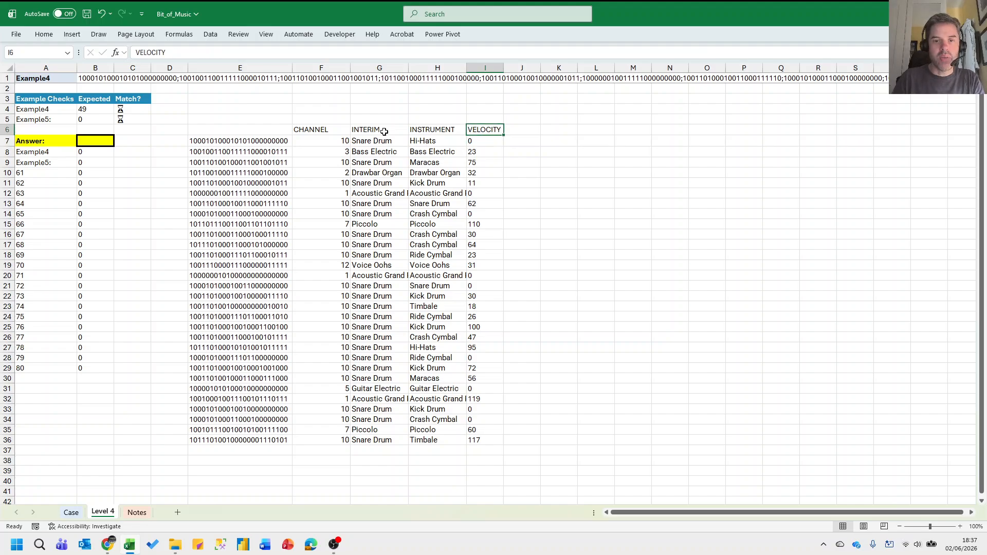
pyautogui.press('Right')
pyautogui.write('STATUS')
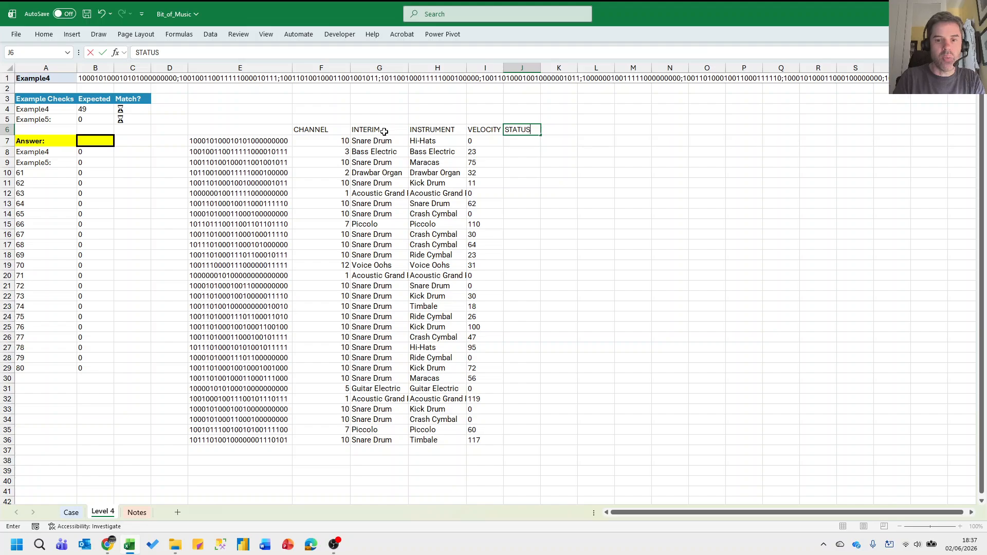
pyautogui.press('Return')
# Extract the message's first four digits in J7 with =LEFT(E7,4).
pyautogui.press('Left')
pyautogui.press('Left')
pyautogui.press('Right')
pyautogui.press('Right')
pyautogui.write('=')
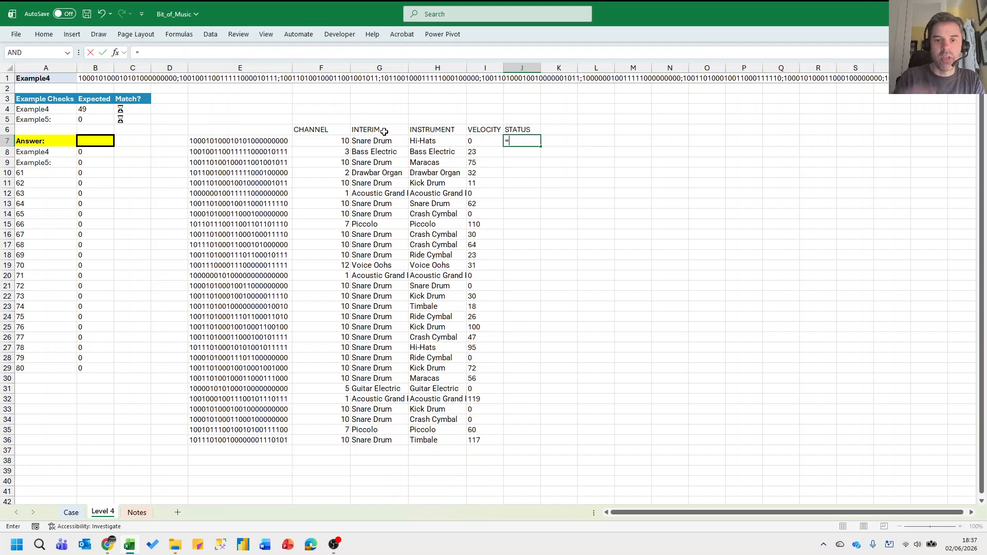
pyautogui.write('LEFt')
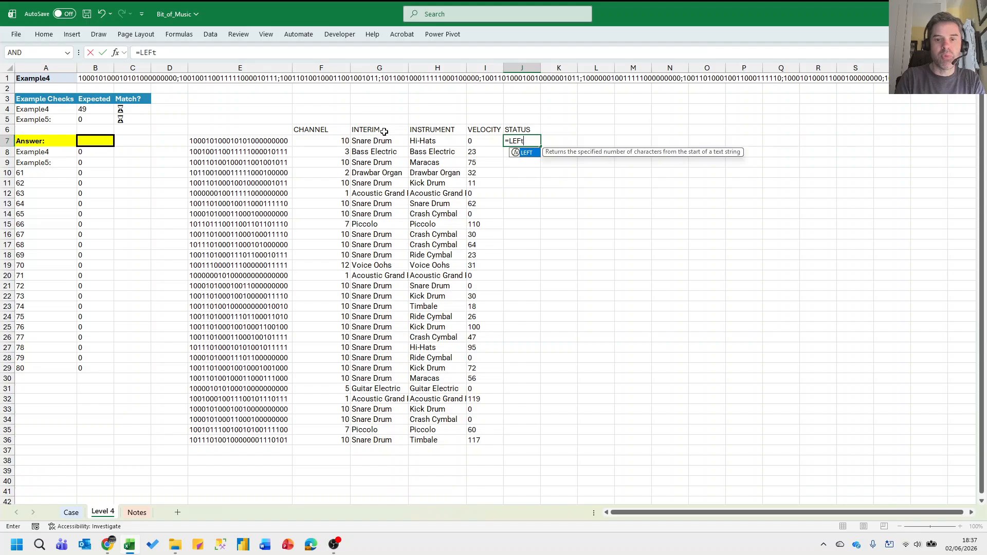
pyautogui.write('9')
pyautogui.press('BackSpace')
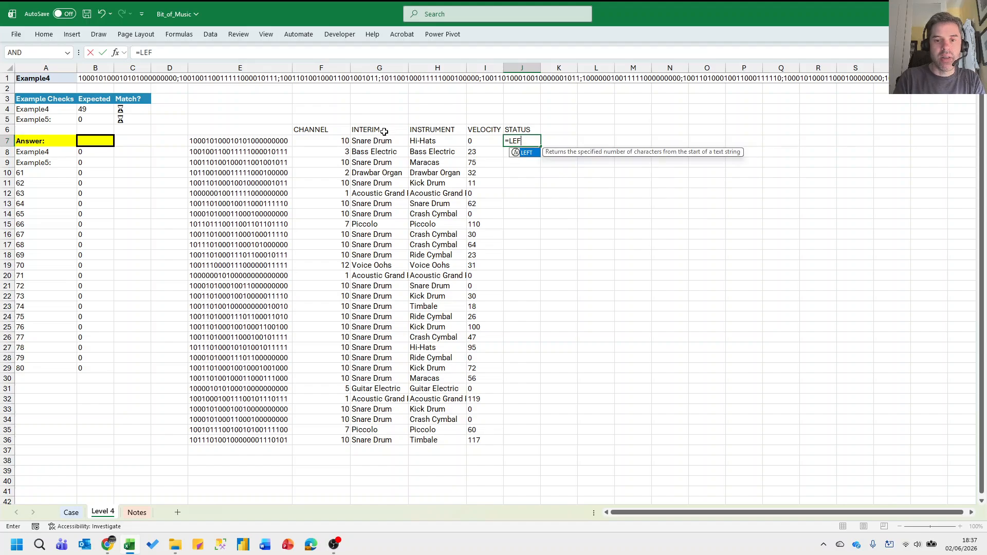
pyautogui.write('(')
pyautogui.press('Left')
pyautogui.press('Left')
pyautogui.press('Left')
pyautogui.press('Left')
pyautogui.press('Left')
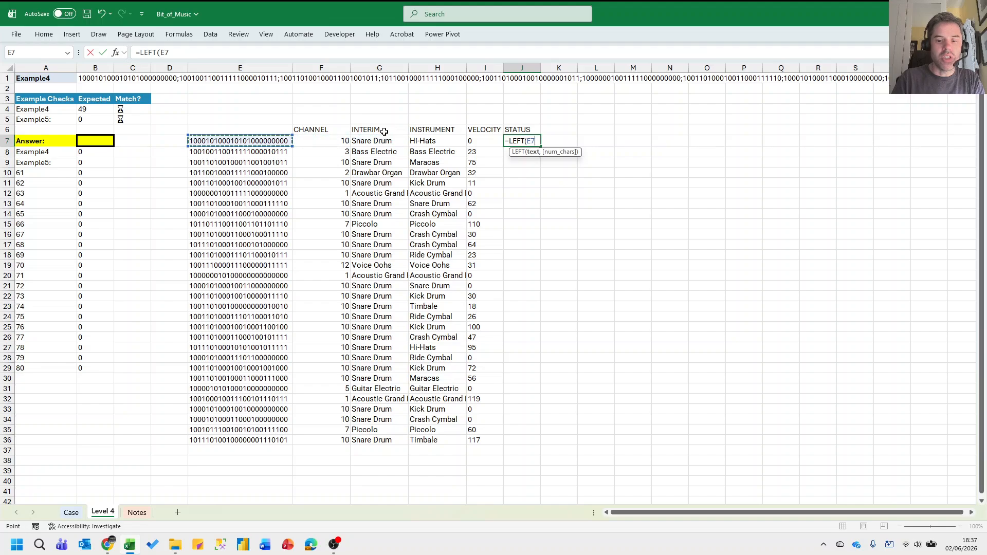
pyautogui.write(',4')
pyautogui.press('Return')
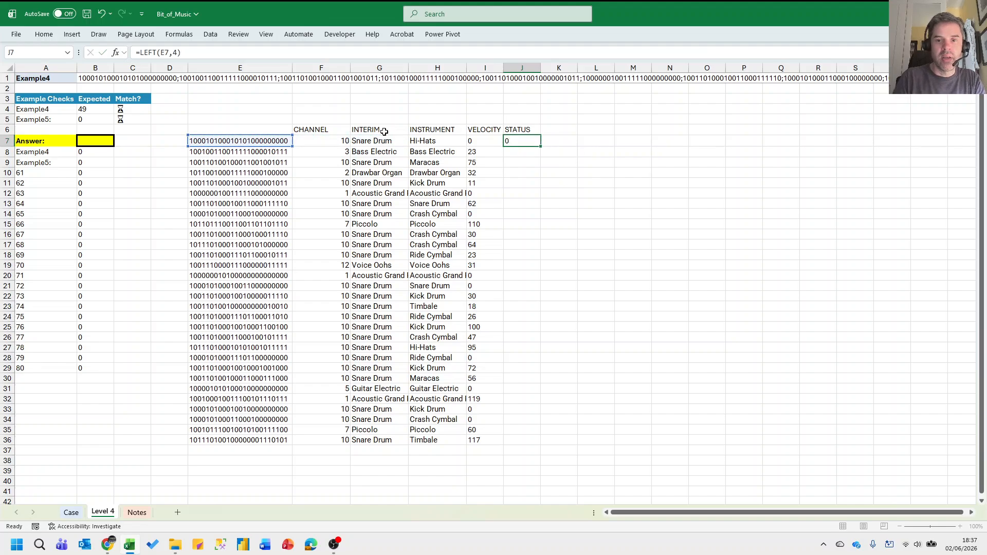
# Capture the message type list from the Case sheet's Status Byte text and paste it as a picture beside the Level 4 calculations.
pyautogui.hotkey('ctrl', 'pageup')
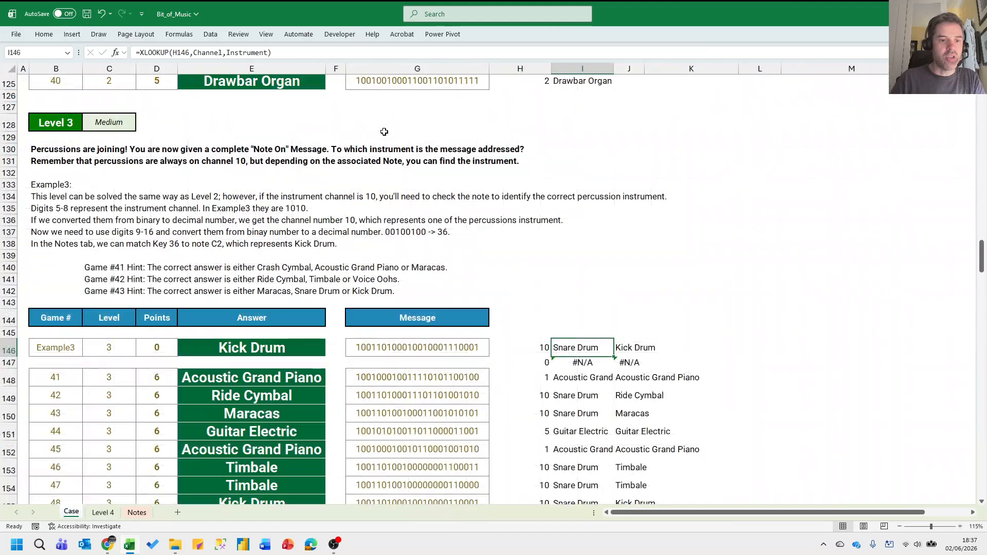
pyautogui.scroll(15, 333, 318)
pyautogui.scroll(10, 333, 318)
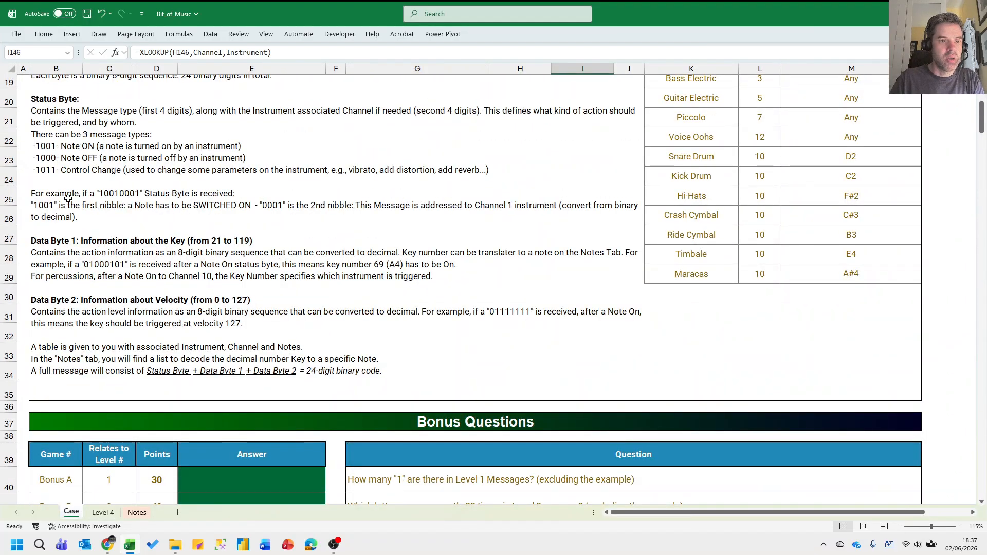
pyautogui.click(63, 163)
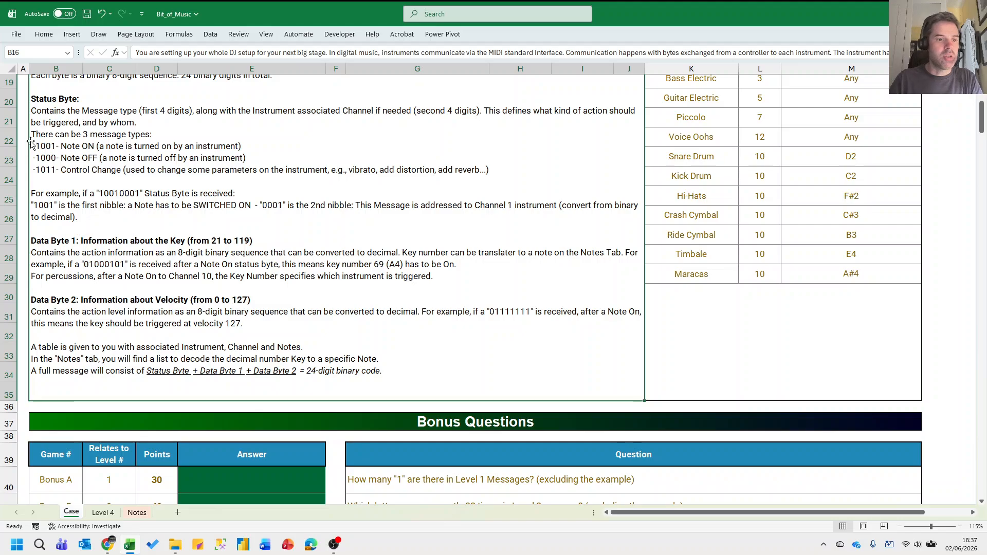
pyautogui.press('super+shift+s')
pyautogui.moveTo(29, 137); pyautogui.dragTo(175, 190)
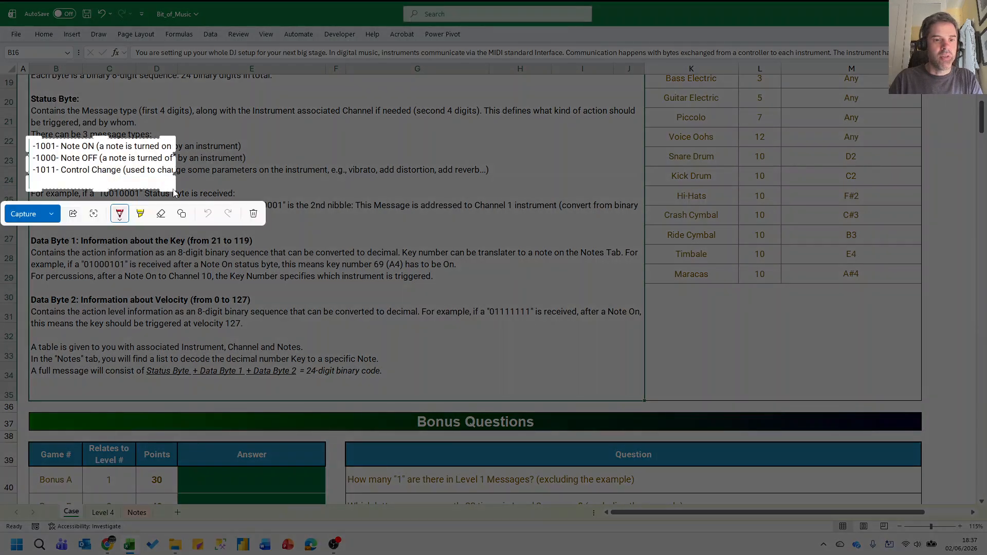
pyautogui.click(23, 214)
pyautogui.click(102, 512)
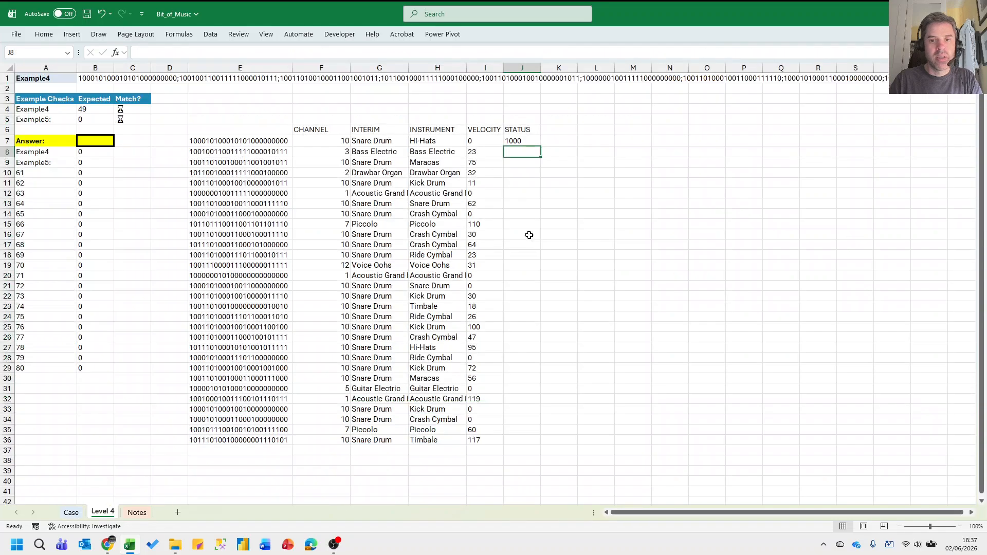
pyautogui.click(720, 125)
pyautogui.hotkey('ctrl', 'v')
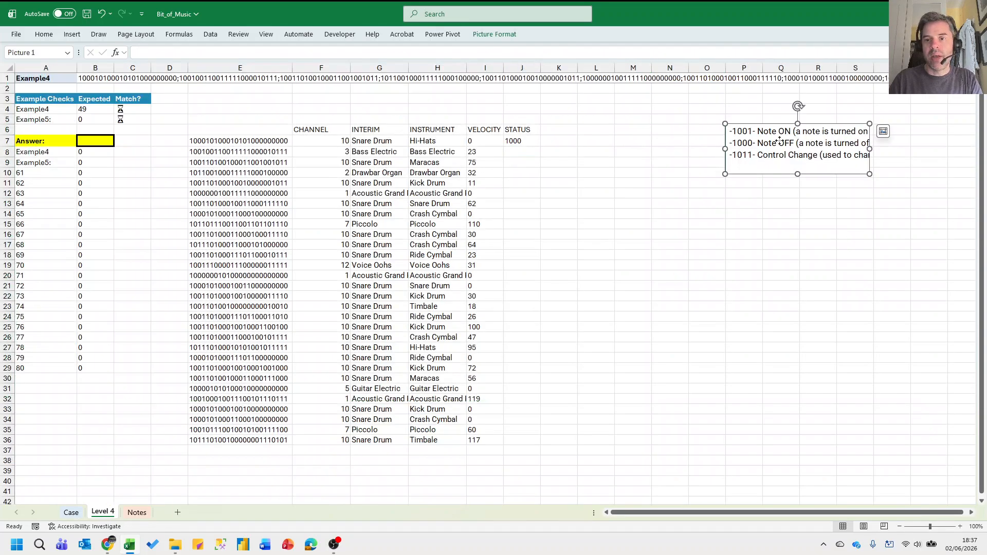
pyautogui.moveTo(788, 165); pyautogui.dragTo(837, 241)
# Enter the message type codes 1001, 1000 and 1011 in O6:O8.
pyautogui.click(705, 132)
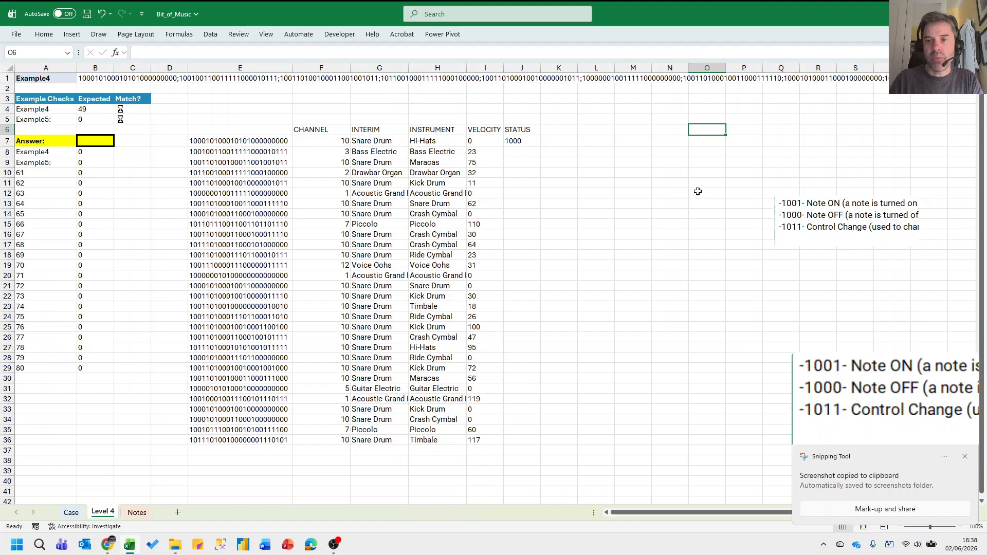
pyautogui.write('1001')
pyautogui.press('Return')
pyautogui.write('1000')
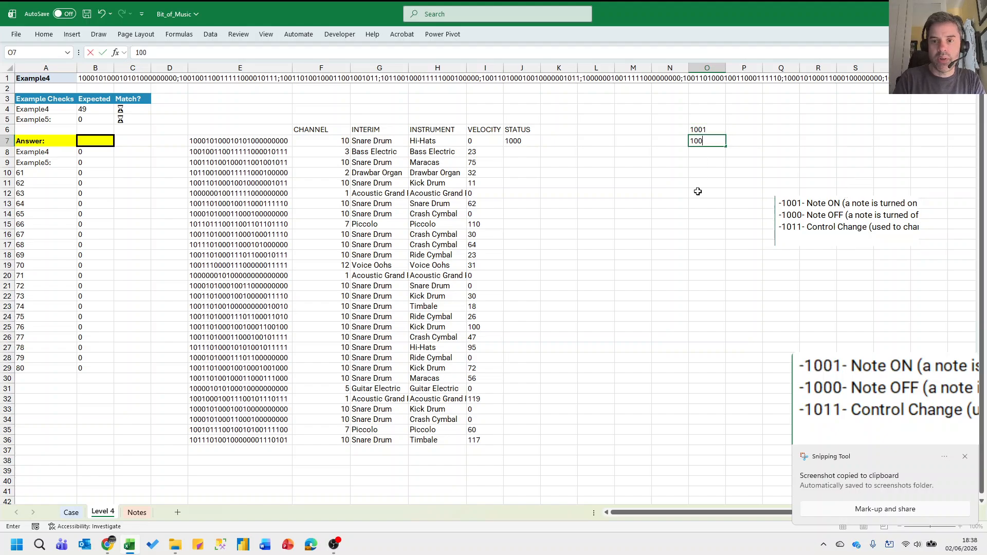
pyautogui.press('Return')
pyautogui.write('1011')
# Enter the matching statuses ON, OFF and CHANGE beside the codes in P6:P8.
pyautogui.press('Tab')
pyautogui.press('Up')
pyautogui.press('Up')
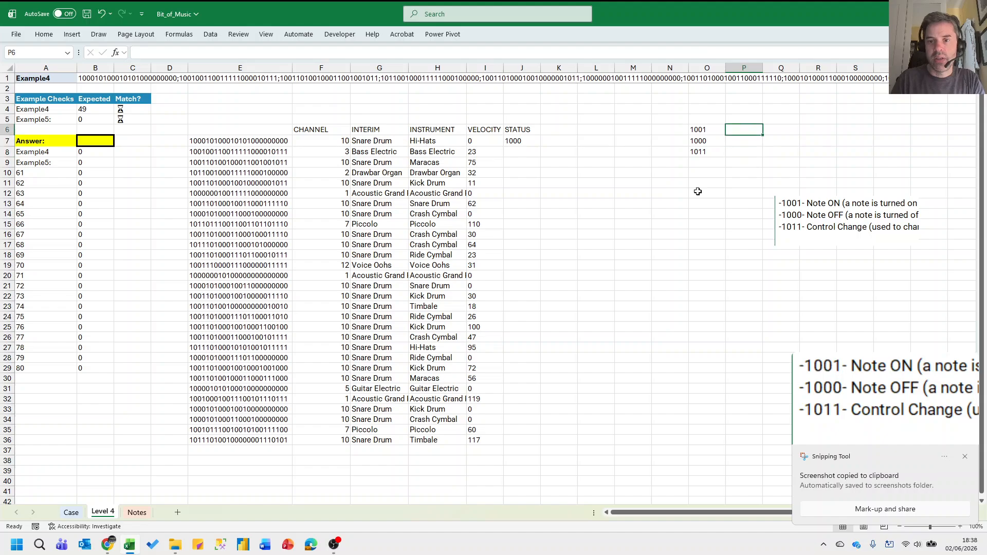
pyautogui.write('ON')
pyautogui.press('Return')
pyautogui.write('OFF')
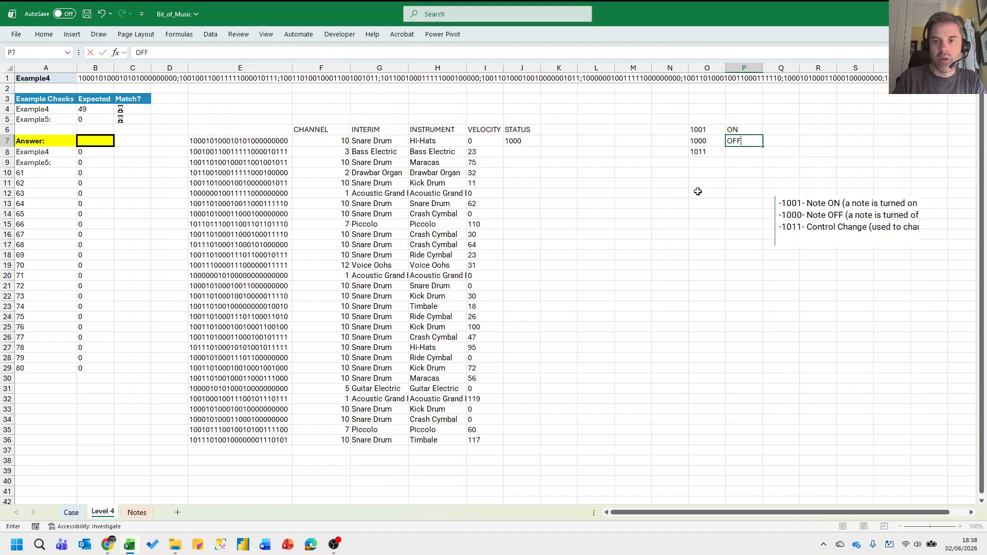
pyautogui.press('Return')
pyautogui.write('CHANGE')
pyautogui.press('Return')
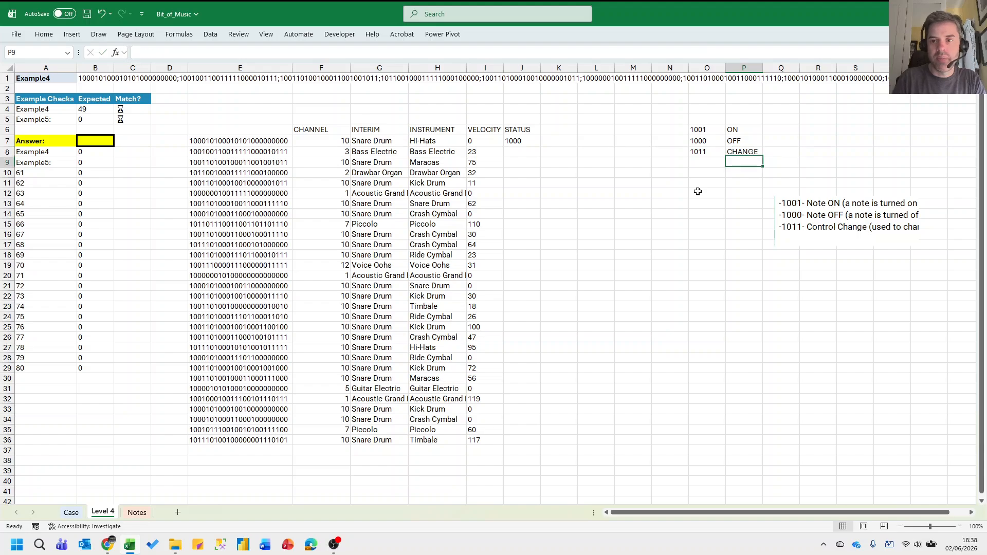
# Add the headings Code and Status above the message type table in O5:P5.
pyautogui.press('Up')
pyautogui.press('Up')
pyautogui.press('Up')
pyautogui.press('Up')
pyautogui.press('Left')
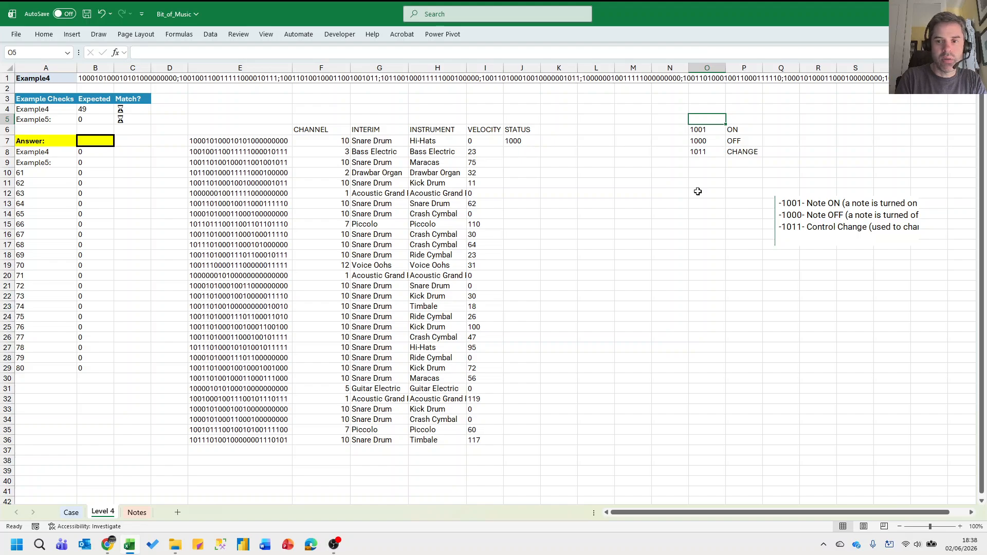
pyautogui.write('Code')
pyautogui.press('Tab')
pyautogui.write('St')
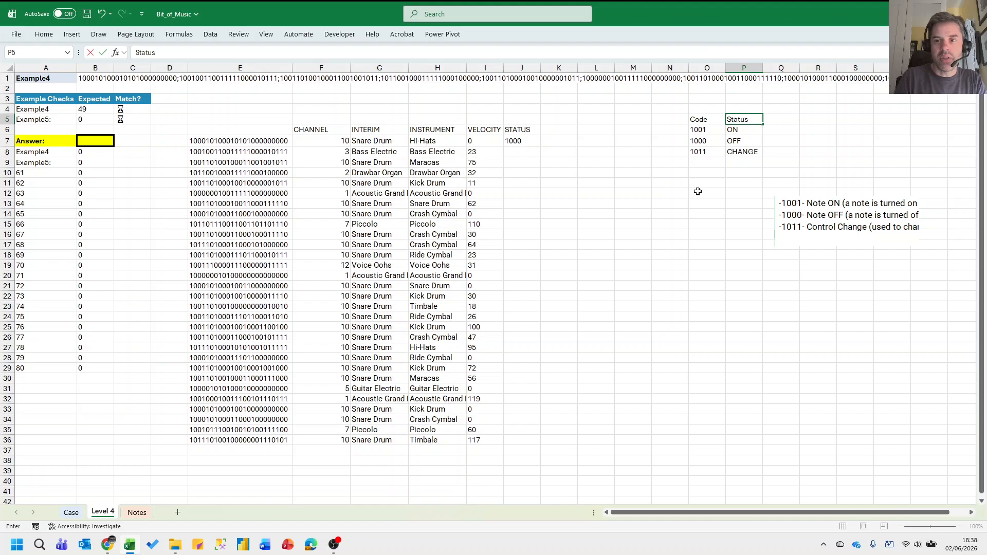
pyautogui.press('Return')
# Create named ranges for the code table O5:P8 from its top row only, without right-column names.
pyautogui.hotkey('ctrl', 'a')
pyautogui.hotkey('ctrl', 'shift', 'F3')
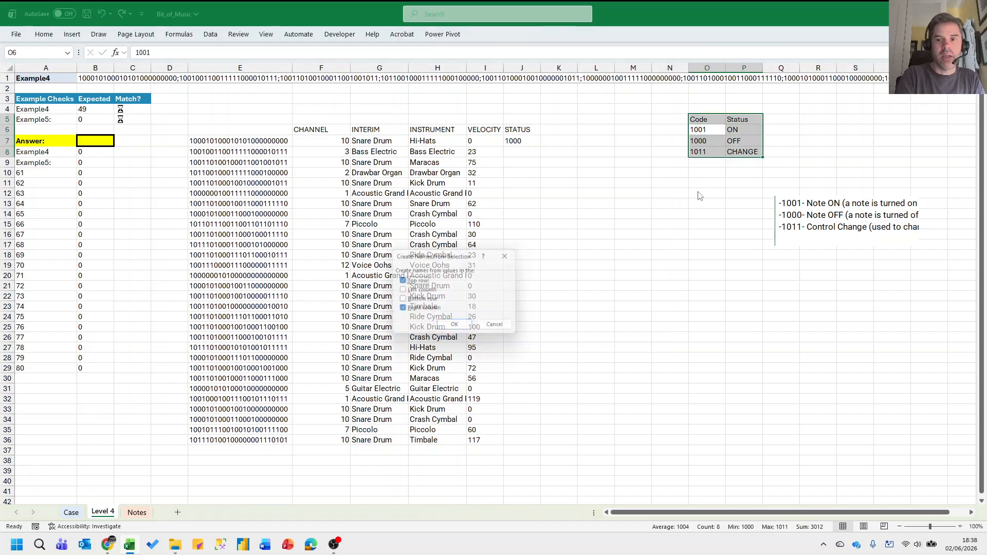
pyautogui.press('Tab')
pyautogui.press('Tab')
pyautogui.press('Tab')
pyautogui.press('space')
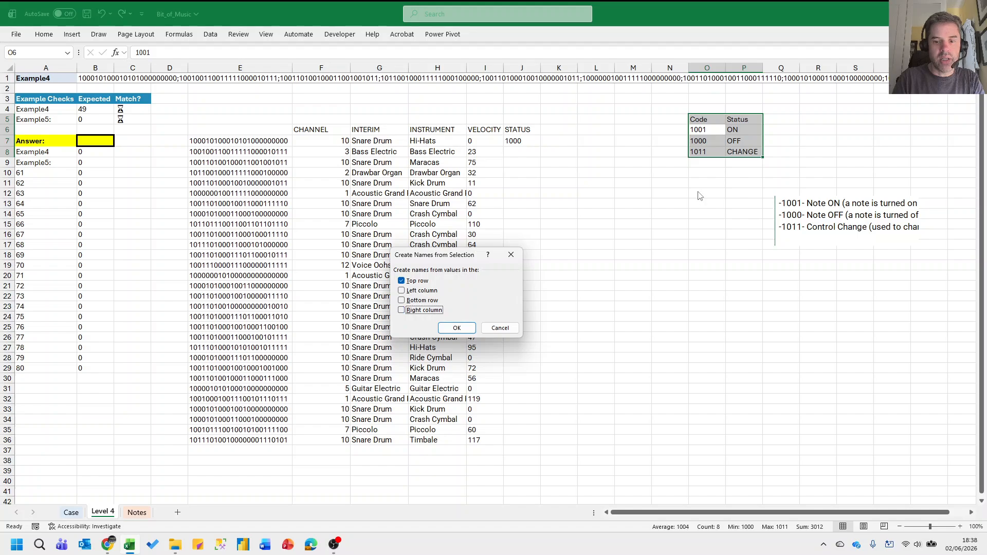
pyautogui.press('Return')
# Replace J7's formula with =XLOOKUP(LEFT(E7,4),Code,Status) to translate the message's first four digits into its status.
pyautogui.press('Left')
pyautogui.press('Left')
pyautogui.press('Left')
pyautogui.press('Down')
pyautogui.press('Down')
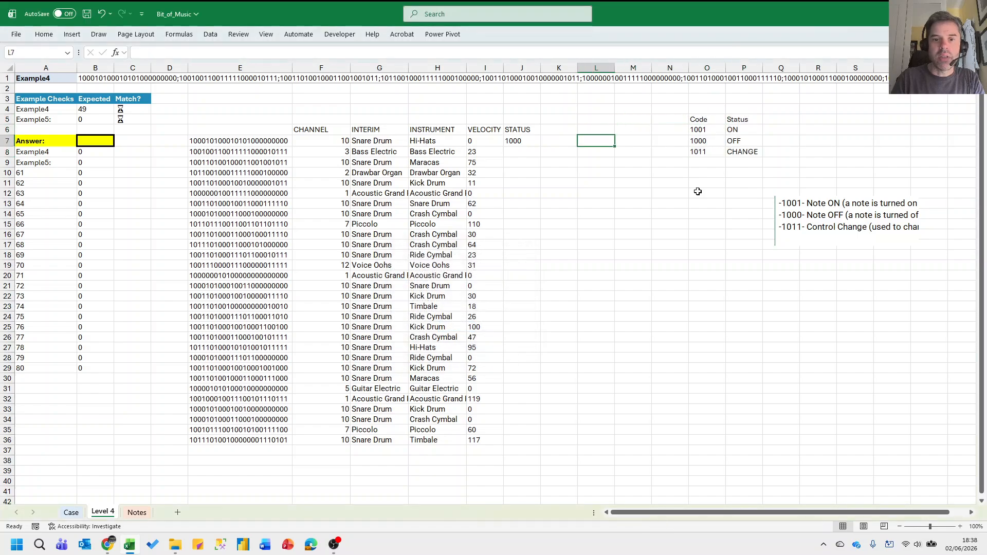
pyautogui.press('Left')
pyautogui.press('Left')
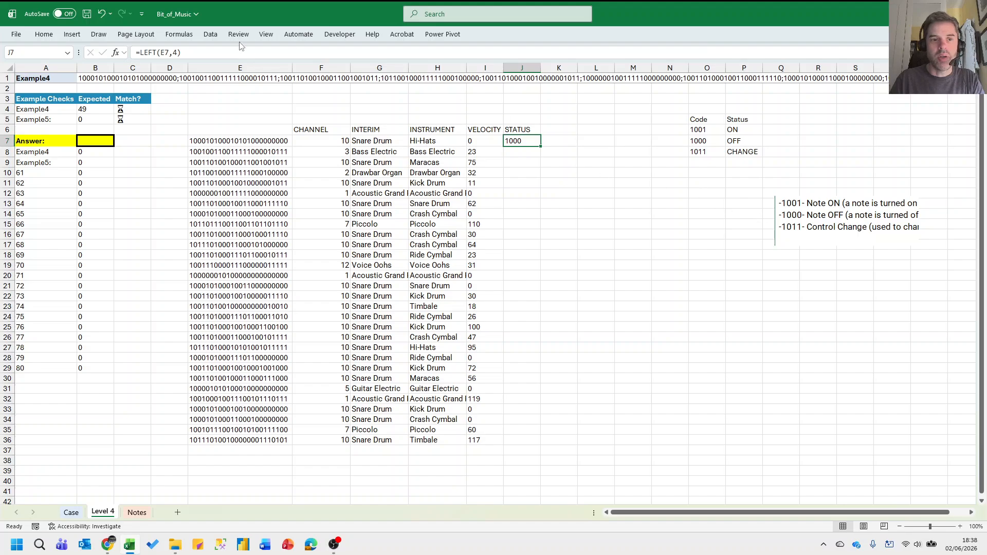
pyautogui.click(139, 53)
pyautogui.write('xlookup(LEFT(E7')
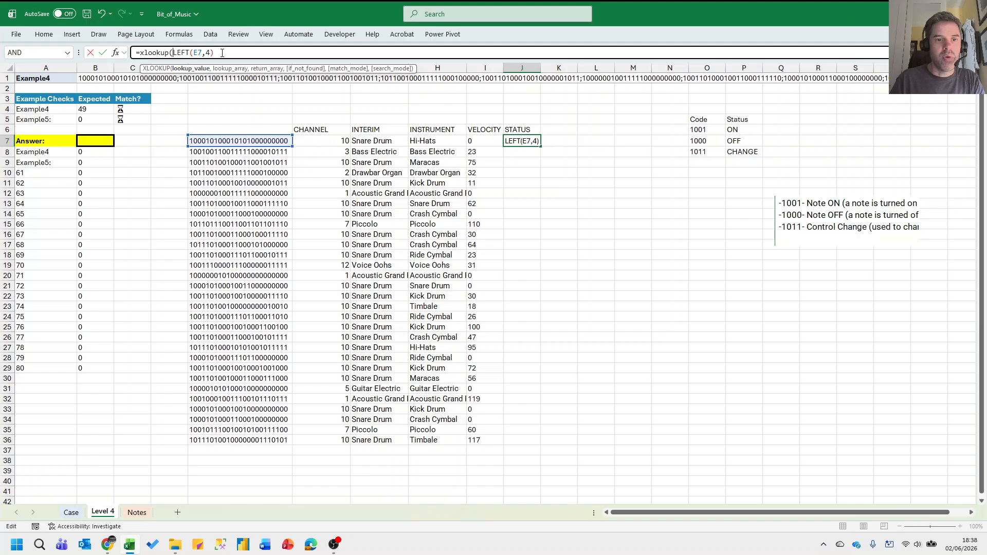
pyautogui.write(',4),Code,')
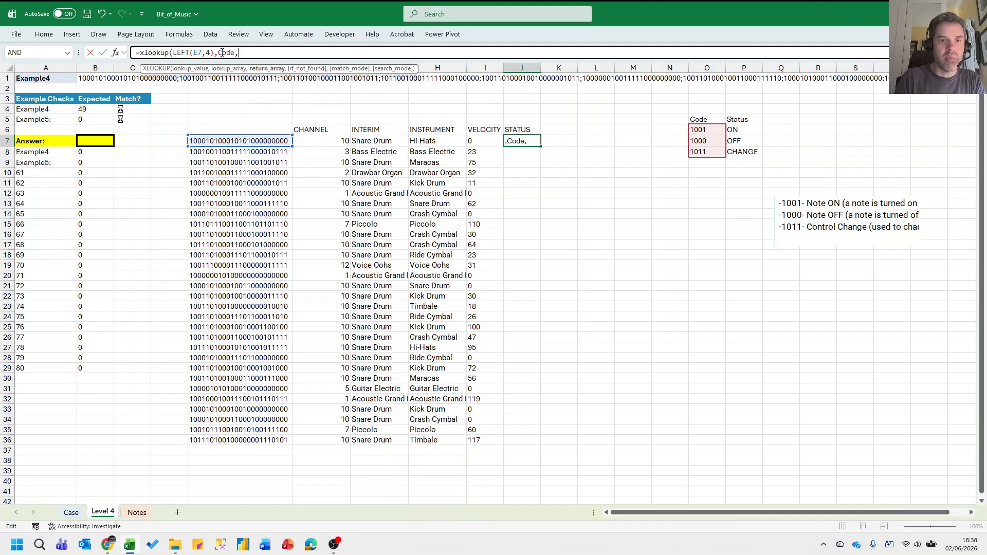
pyautogui.write('Status')
pyautogui.press('Return')
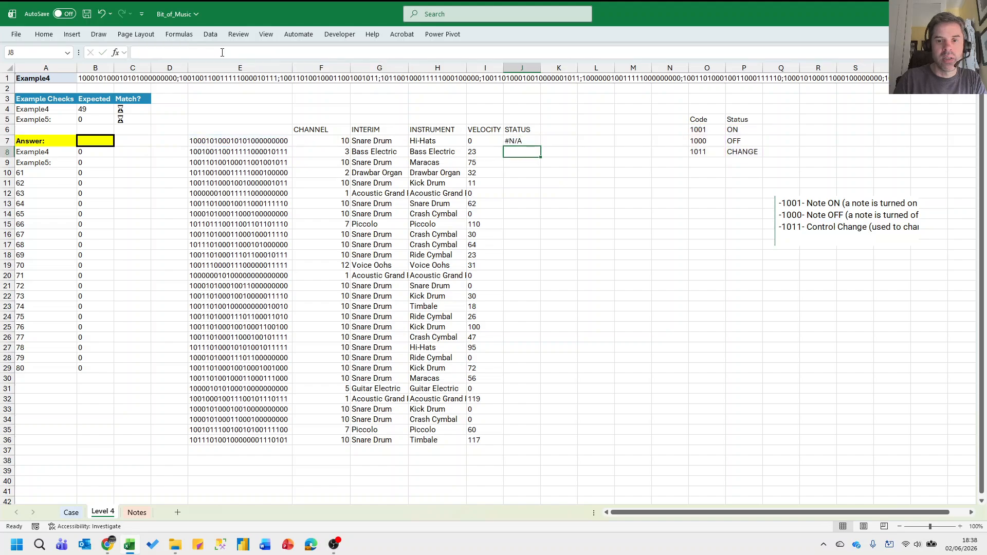
# Multiply the LEFT(E7,4) lookup value in J7 by 1 and fill the formula down to J36.
pyautogui.click(514, 142)
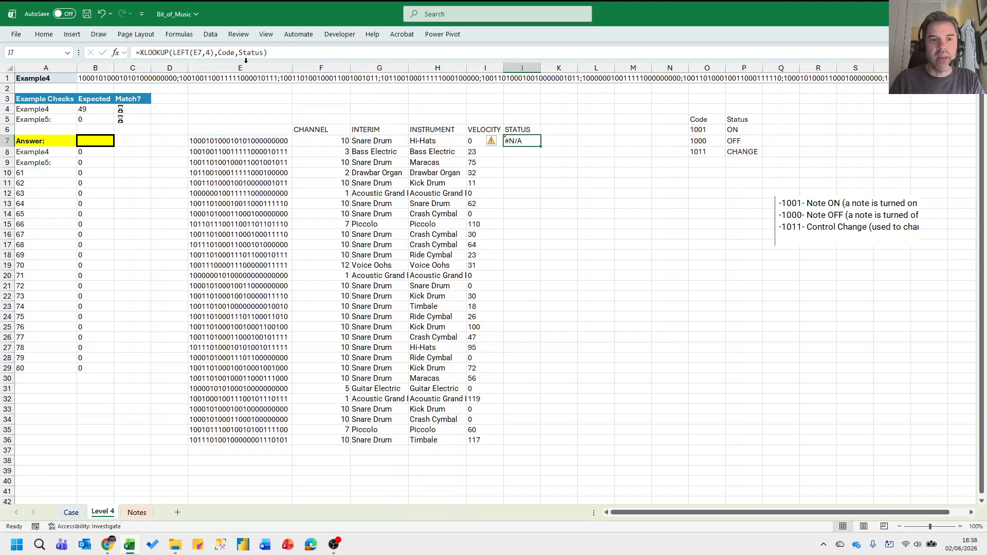
pyautogui.click(212, 52)
pyautogui.click(216, 53)
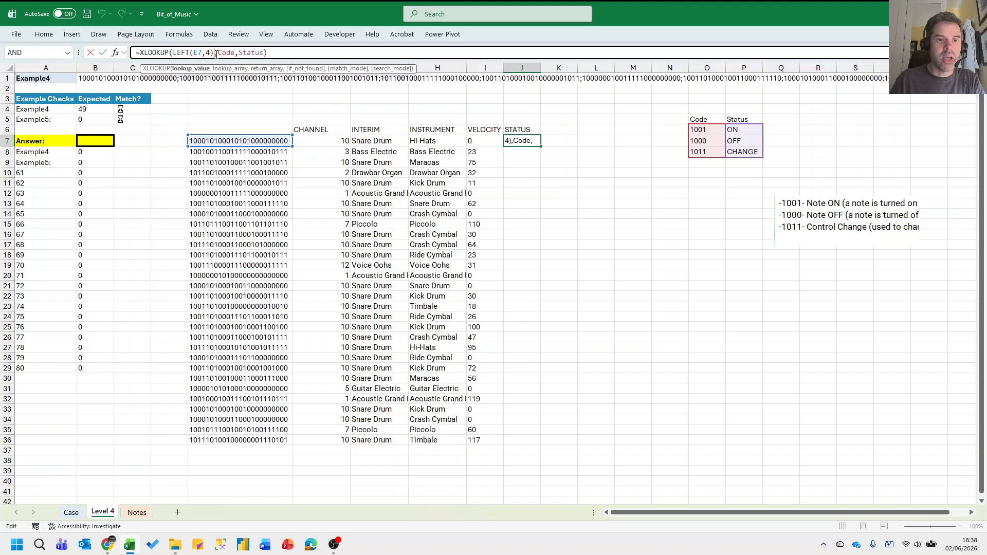
pyautogui.write('*1')
pyautogui.press('Return')
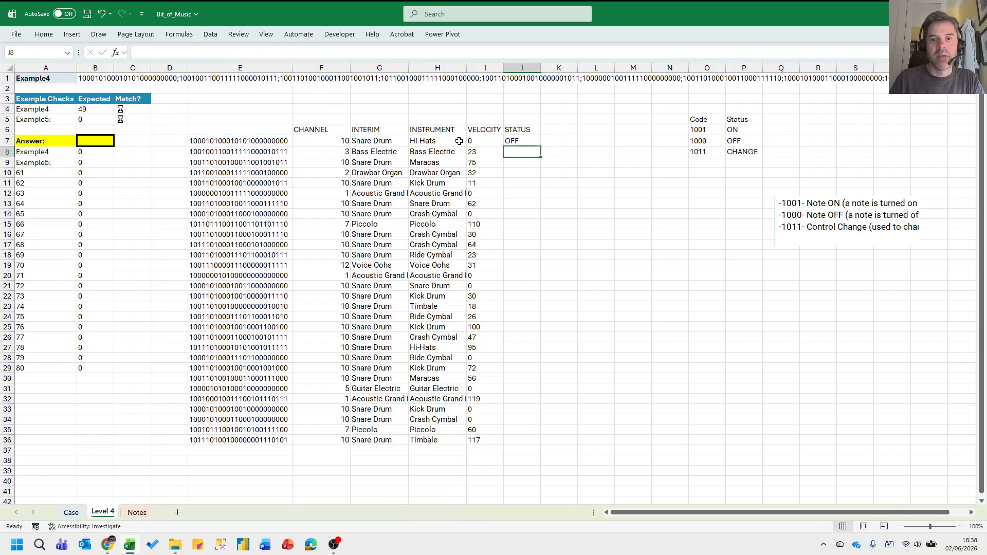
pyautogui.click(521, 140)
pyautogui.doubleClick(540, 147)
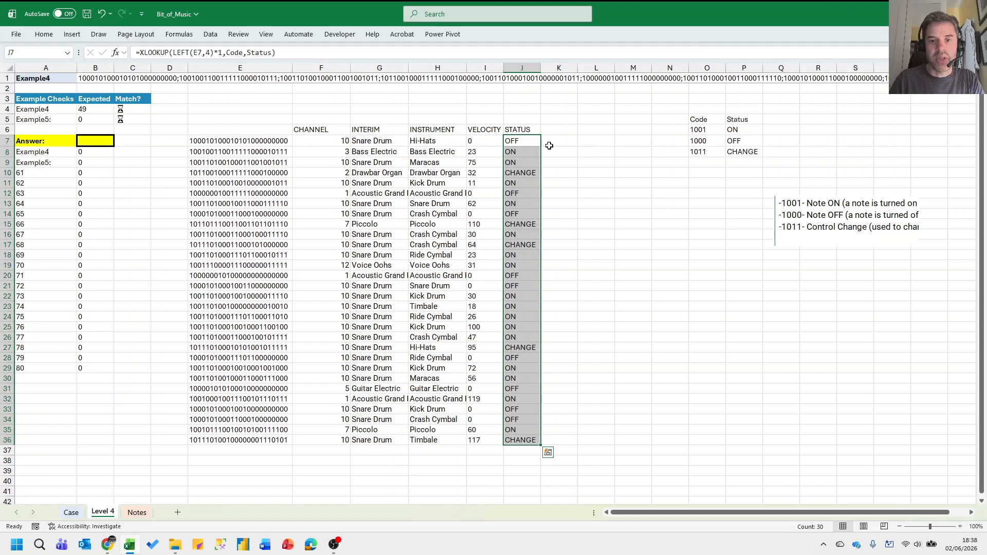
# Enter =FILTER(I7:I36,J7:J36="ON") in K7 to list only the Note On velocities.
pyautogui.click(567, 144)
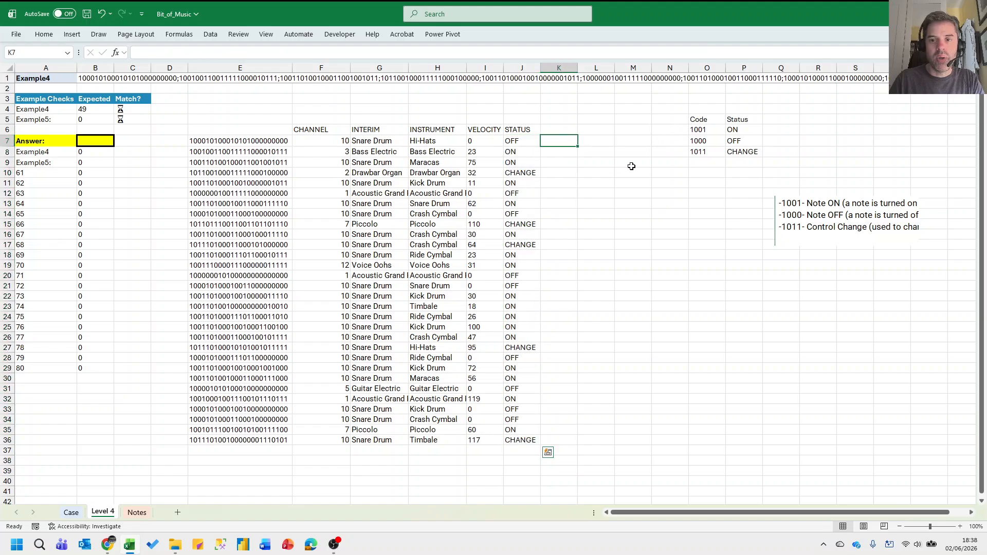
pyautogui.write('=filter')
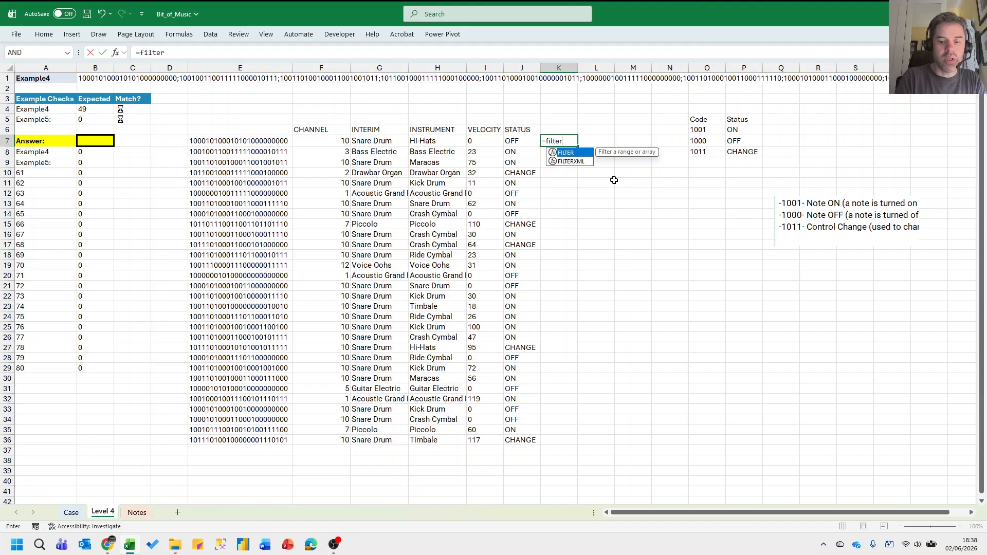
pyautogui.write('(')
pyautogui.press('Left')
pyautogui.press('Left')
pyautogui.hotkey('ctrl', 'shift', 'Down')
pyautogui.write(',')
pyautogui.press('Left')
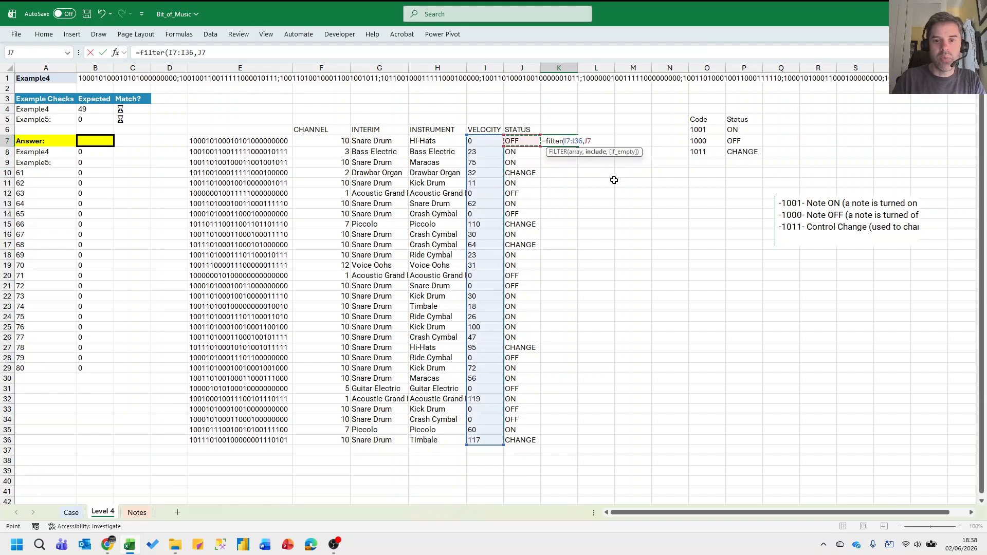
pyautogui.hotkey('ctrl', 'shift', 'Down')
pyautogui.write('="')
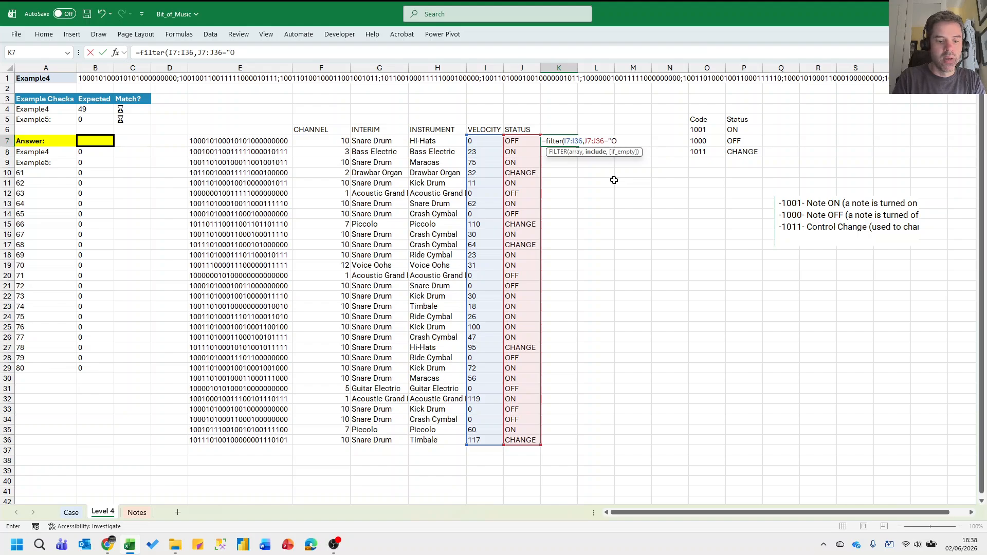
pyautogui.write('ON"')
pyautogui.press('Return')
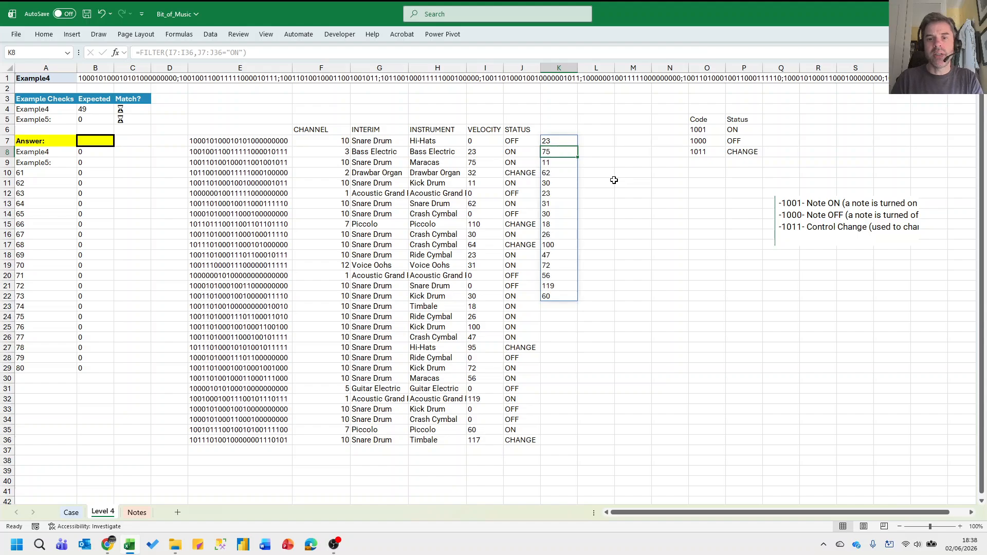
# Wrap the FILTER formula in K7 in AVERAGE to get the mean Note On velocity.
pyautogui.press('Up')
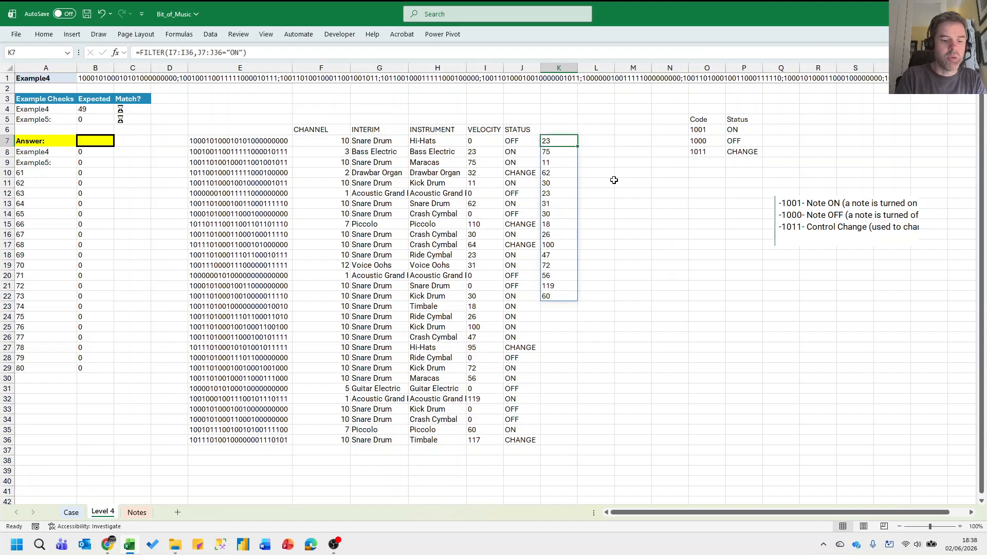
pyautogui.press('F2')
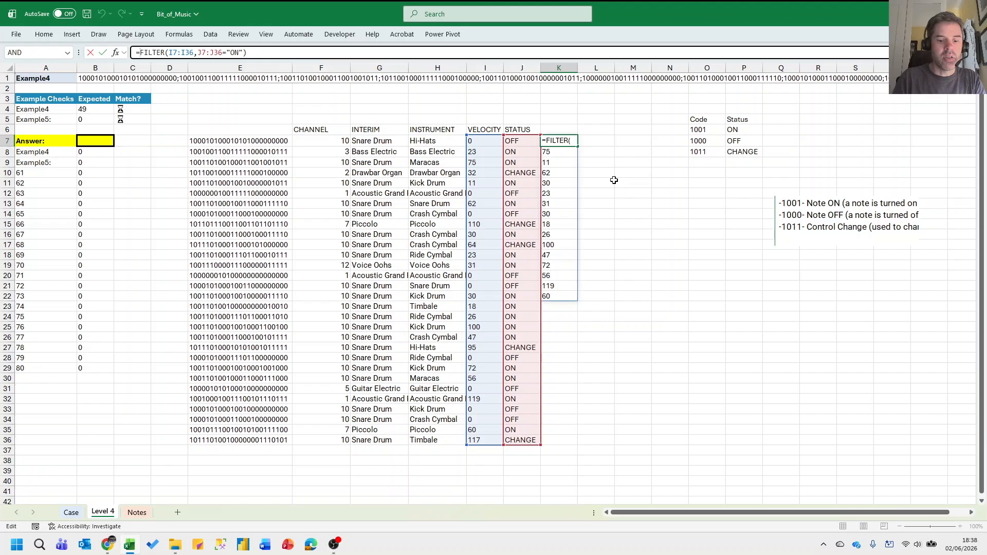
pyautogui.write('AVERAGE(')
pyautogui.press('Return')
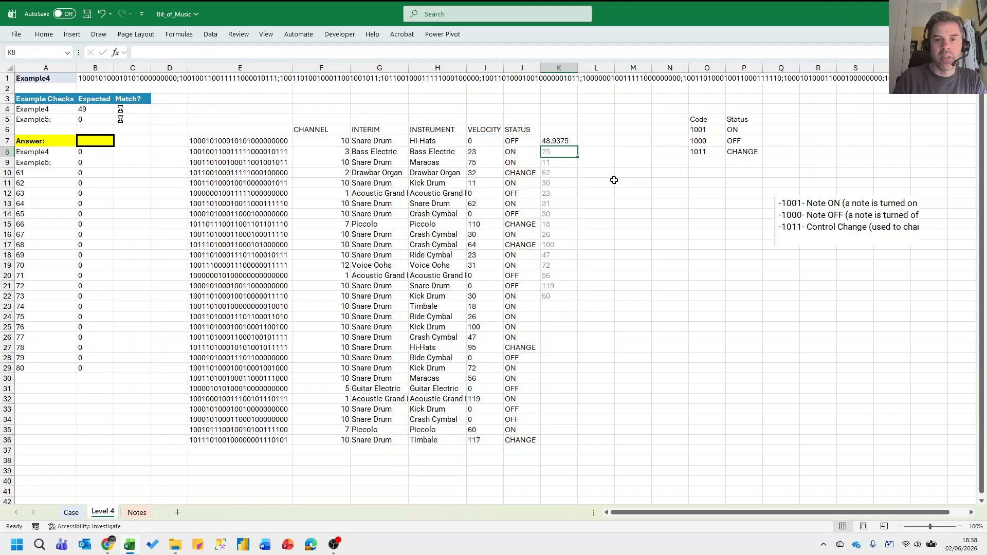
# Wrap the average in K7 in ROUND with 0 decimal digits.
pyautogui.press('Up')
pyautogui.press('F2')
pyautogui.press('Home')
pyautogui.press('Right')
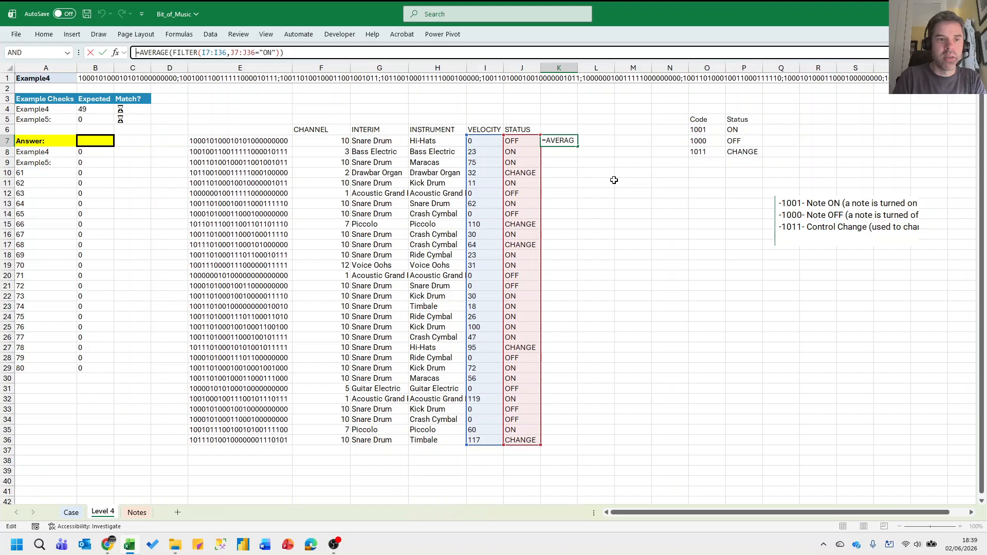
pyautogui.write('ROUND(')
pyautogui.press('End')
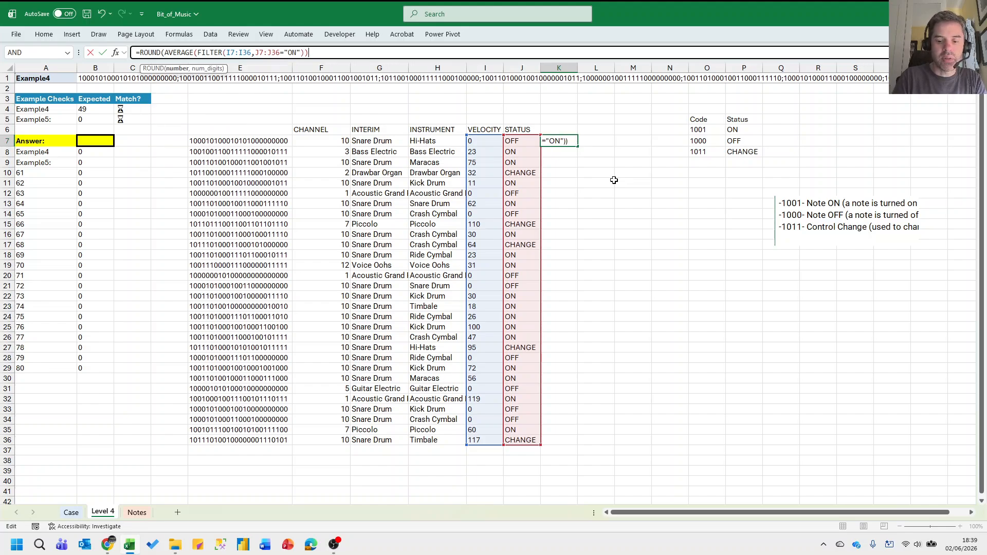
pyautogui.write(',0)')
pyautogui.press('Return')
# Link the yellow answer cell B7 to the rounded average in K7.
pyautogui.press('Up')
pyautogui.hotkey('ctrl', 'Left')
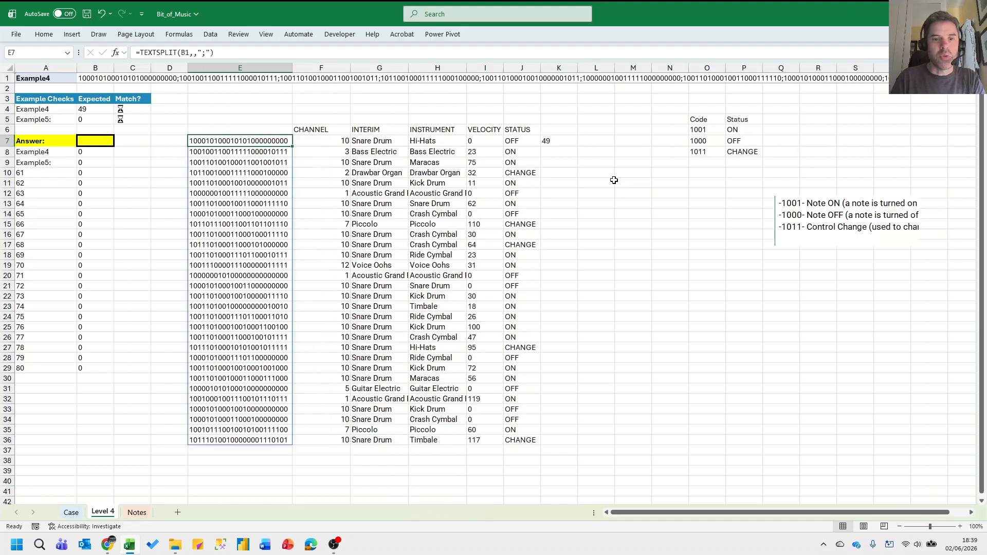
pyautogui.press('Left')
pyautogui.press('Left')
pyautogui.press('Left')
pyautogui.write('=')
pyautogui.hotkey('ctrl', 'Right')
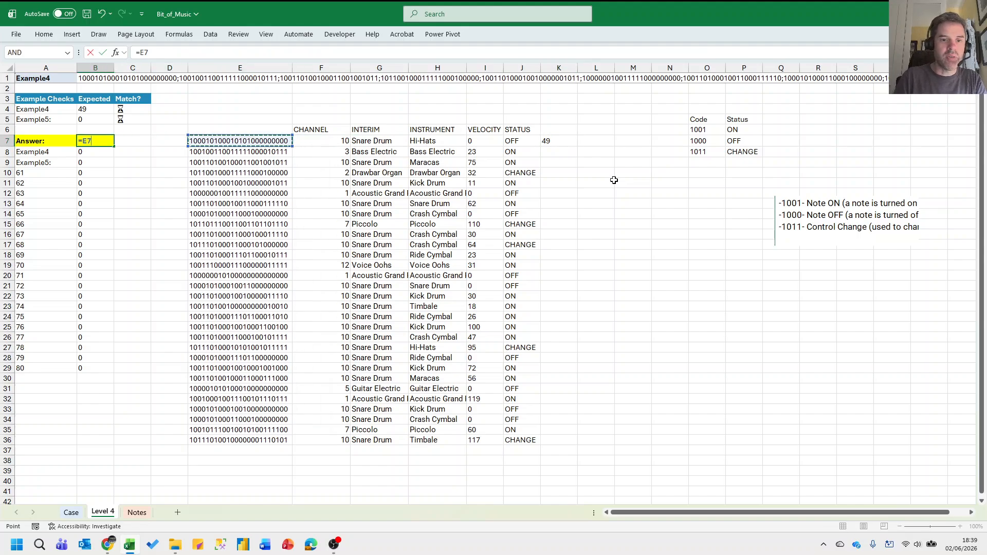
pyautogui.hotkey('ctrl', 'Right')
pyautogui.press('Return')
# Copy the answers for games 61 to 80 and paste them into Level 4 on the Excel Esports page in Chrome.
pyautogui.hotkey('ctrl', 'shift', 'Down')
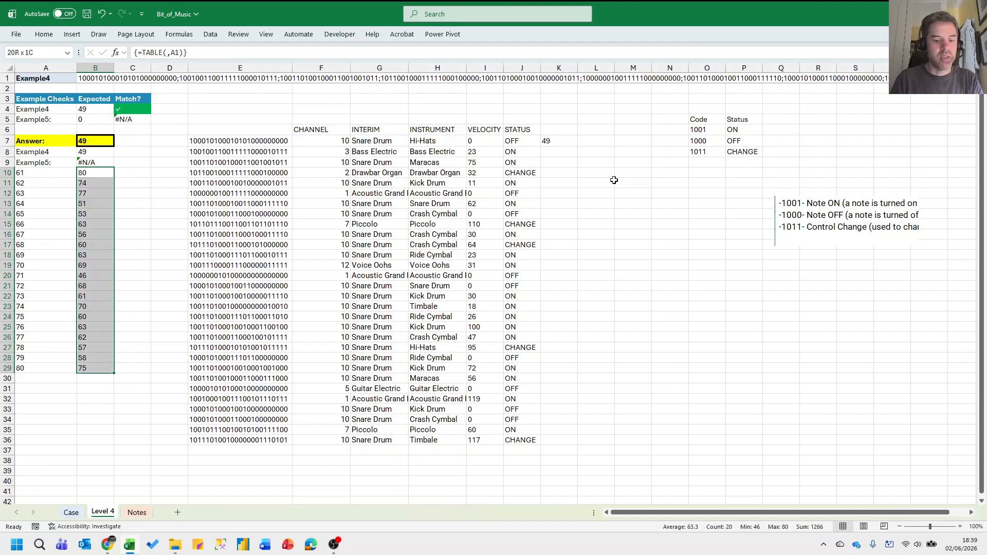
pyautogui.hotkey('ctrl', 'c')
pyautogui.hotkey('ctrl', 'v')
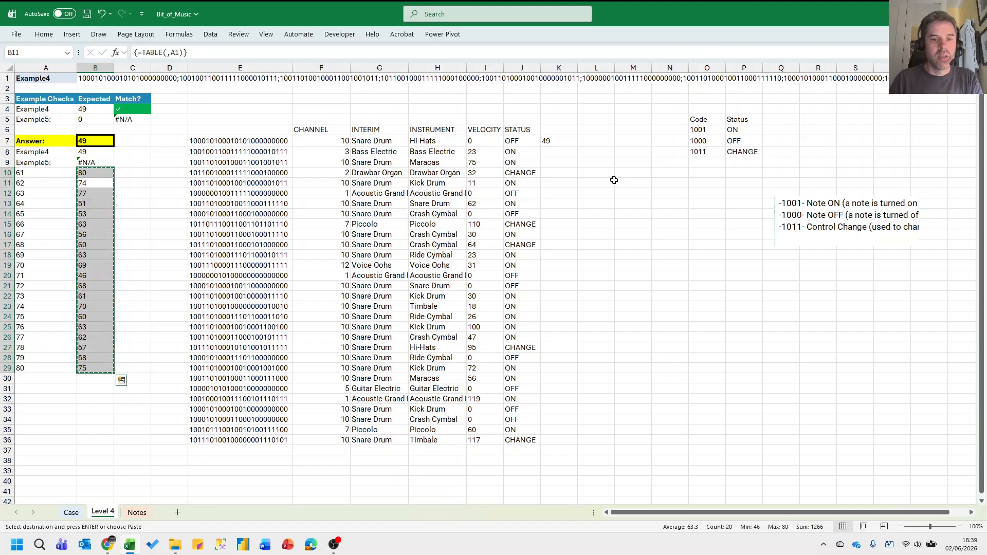
pyautogui.hotkey('alt', 'Tab')
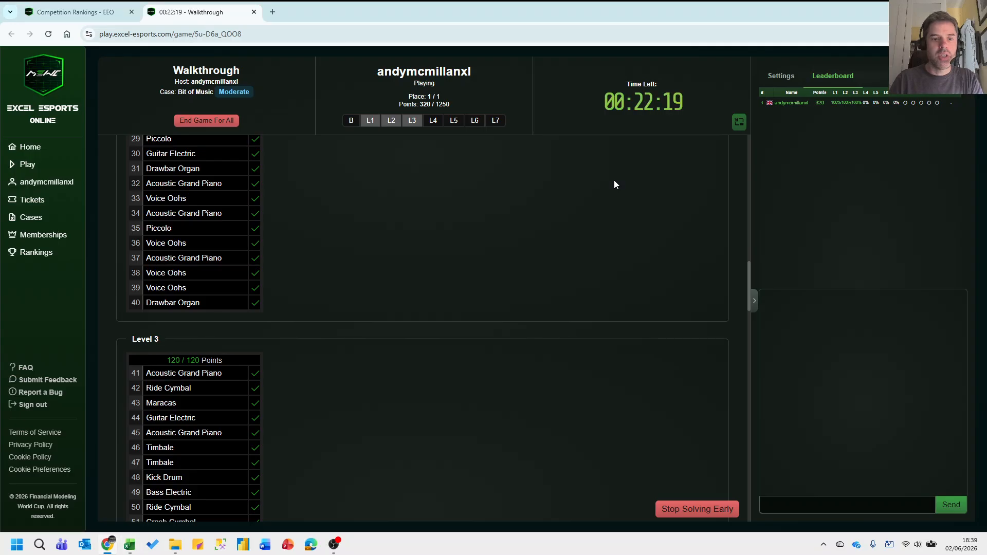
pyautogui.scroll(-8, 419, 290)
pyautogui.click(184, 265)
pyautogui.hotkey('ctrl', 'v')
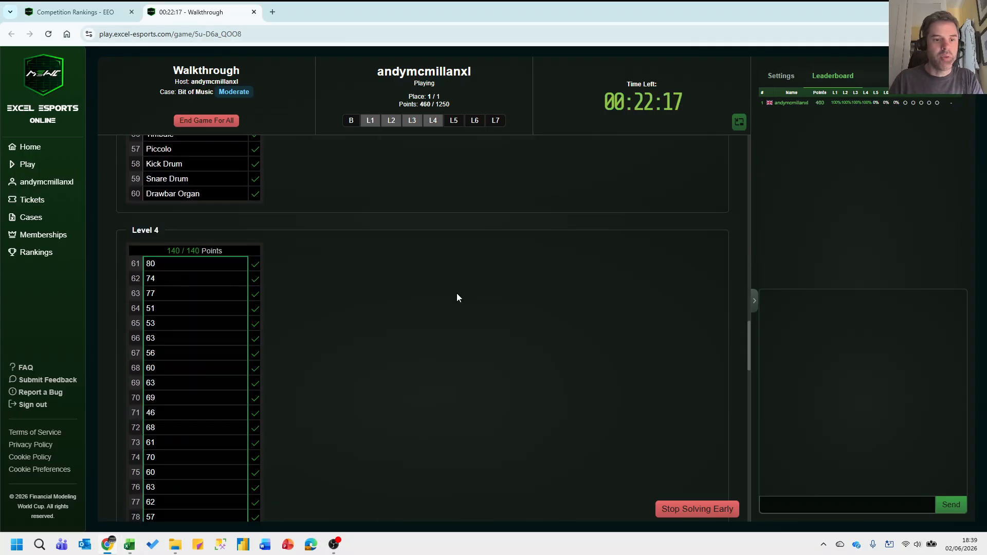
# Return to the Excel workbook and read the Level 5 instructions, example and hints on the Case sheet.
pyautogui.hotkey('alt', 'Tab')
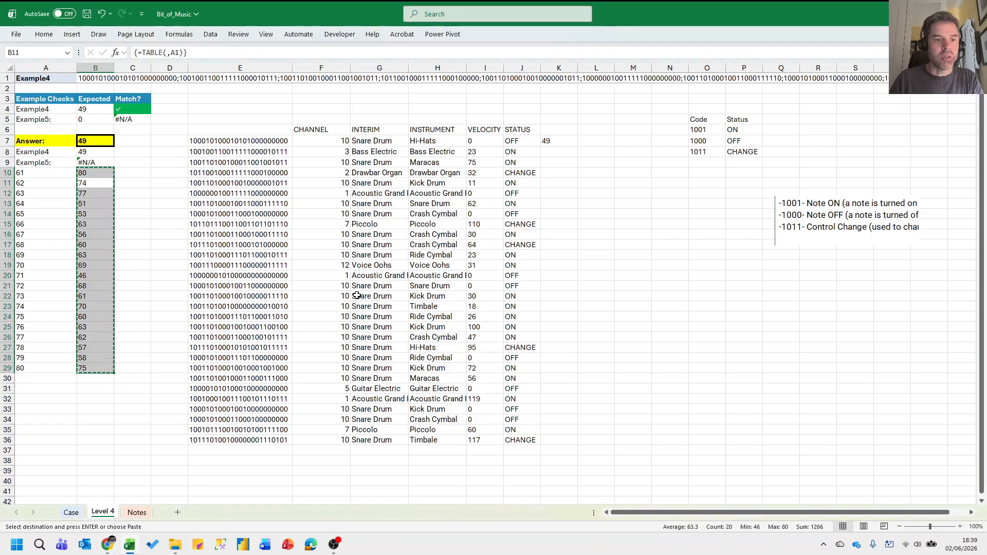
pyautogui.scroll(-1, 117, 432)
pyautogui.hotkey('ctrl', 'pageup')
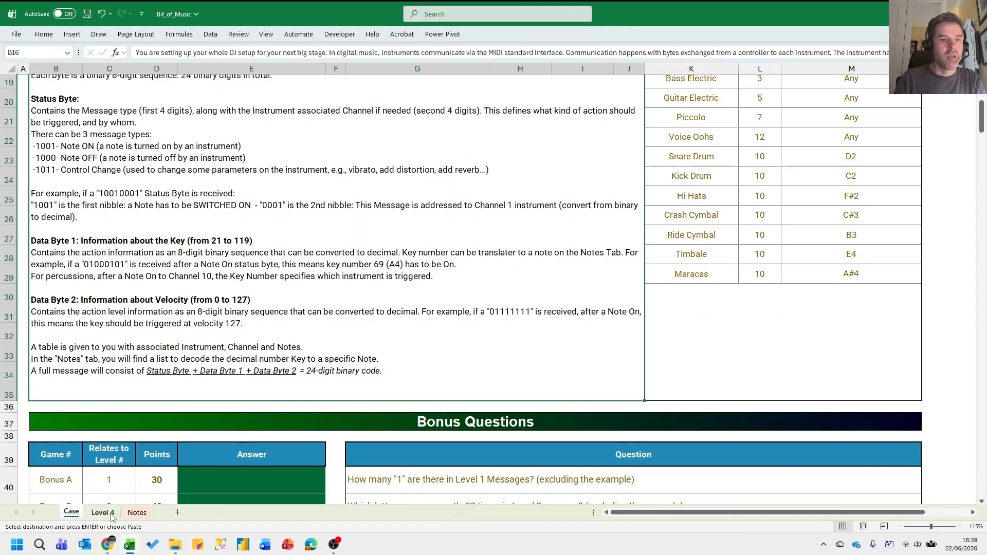
pyautogui.press('pagedown')
pyautogui.press('pagedown')
pyautogui.press('pagedown')
pyautogui.press('pagedown')
pyautogui.press('pagedown')
pyautogui.press('pagedown')
pyautogui.press('pagedown')
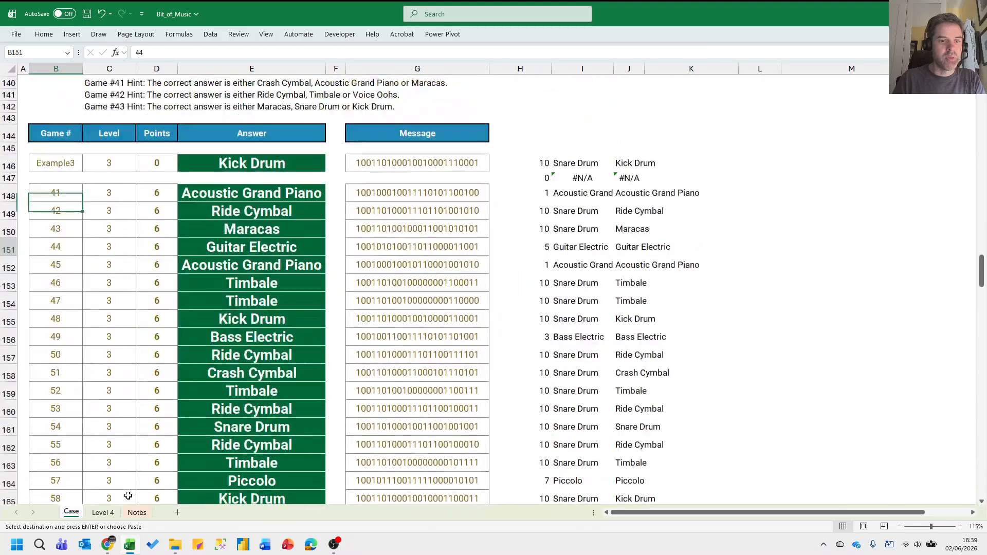
pyautogui.scroll(-2, 128, 495)
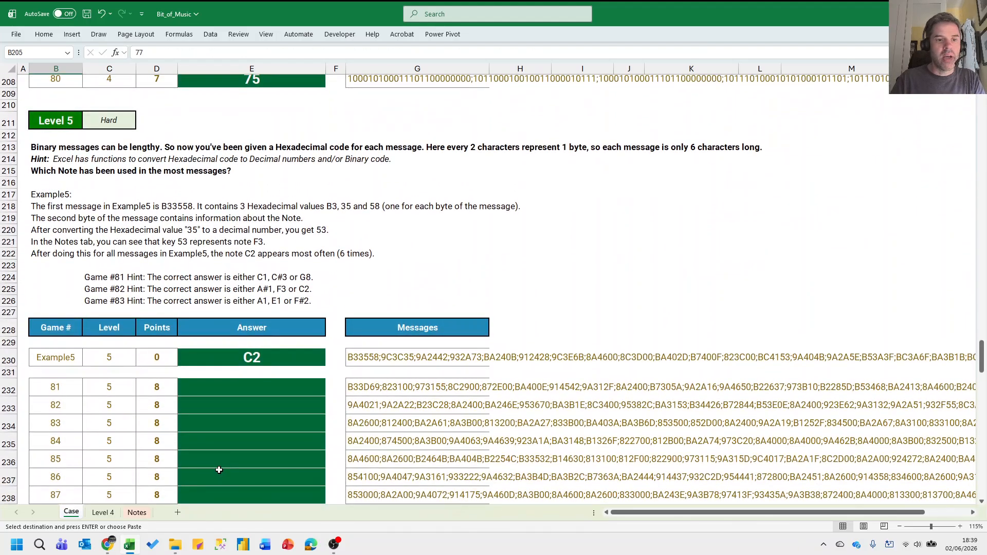
pyautogui.scroll(2, 184, 391)
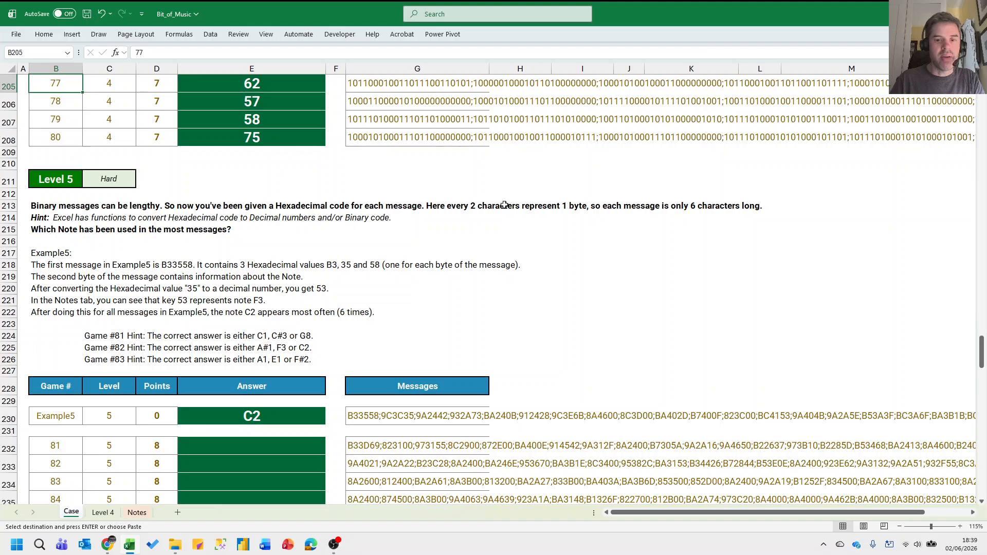
pyautogui.scroll(-1, 412, 350)
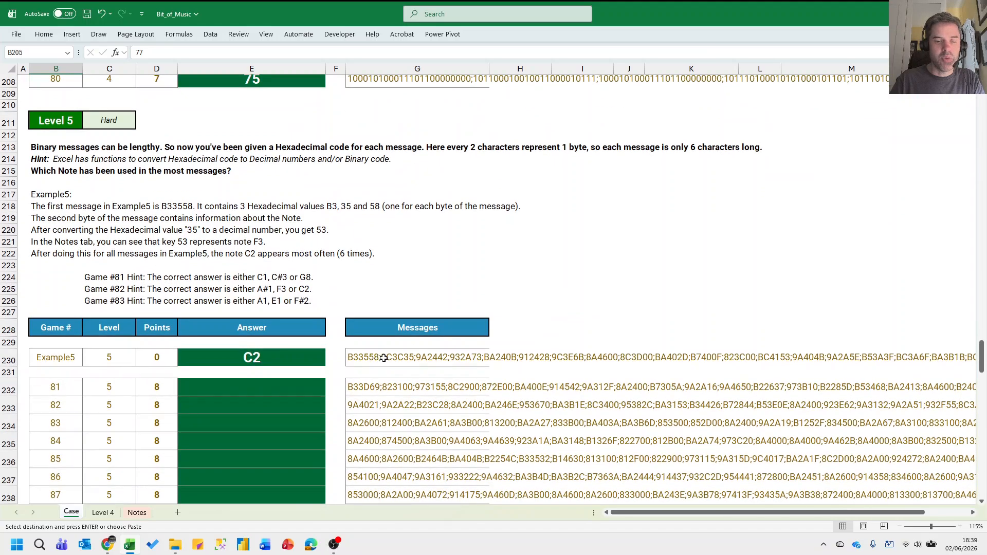
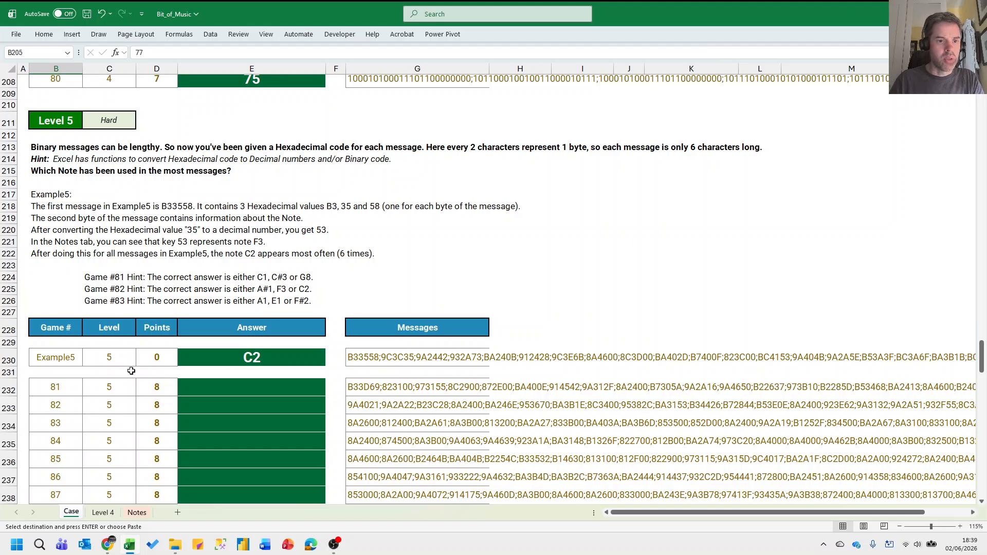
# On a Level 5 sheet for the game messages, enter =TEXTSPLIT(B1,,":") in E7 to split the example messages into rows.
pyautogui.click(106, 387)
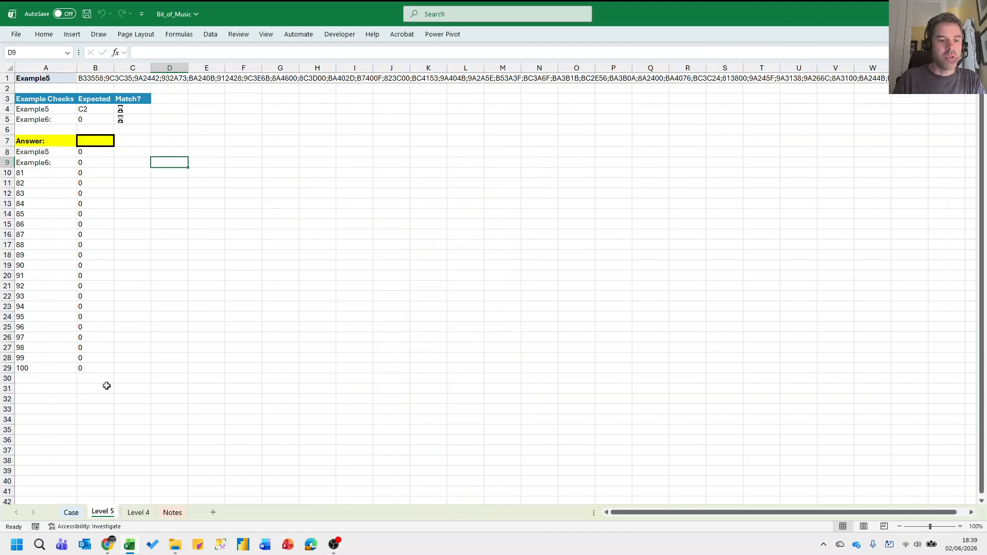
pyautogui.press('Up')
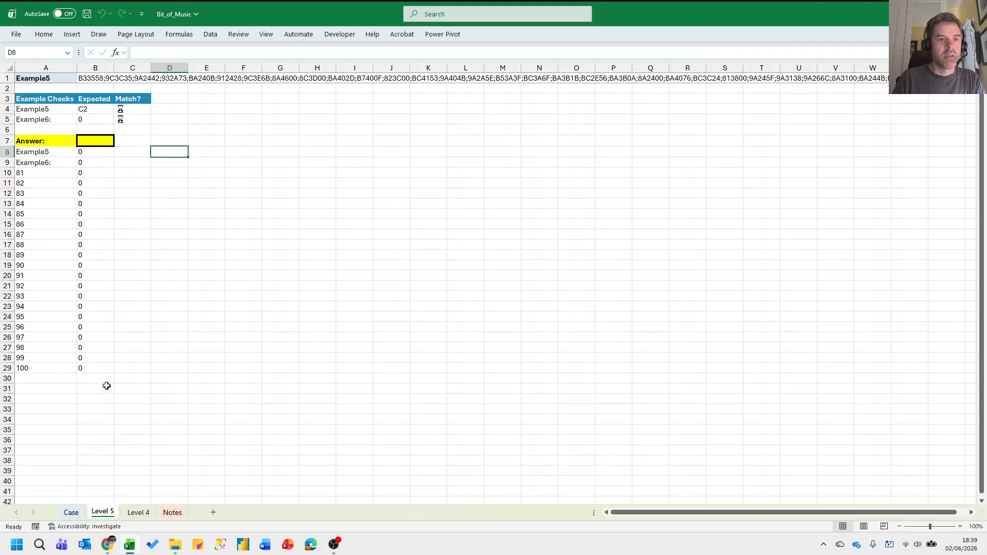
pyautogui.press('Right')
pyautogui.press('Up')
pyautogui.write('-')
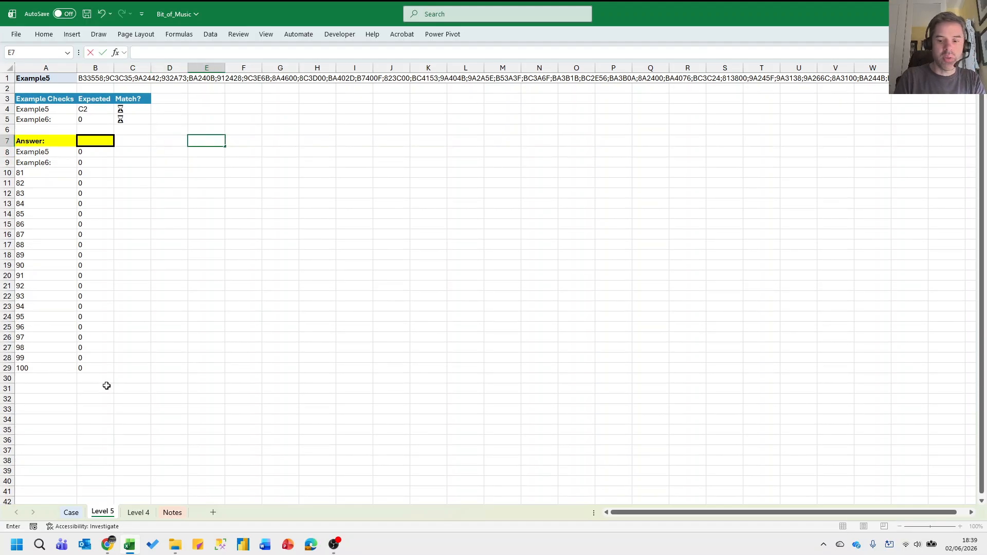
pyautogui.write('TEXTSPLIT(')
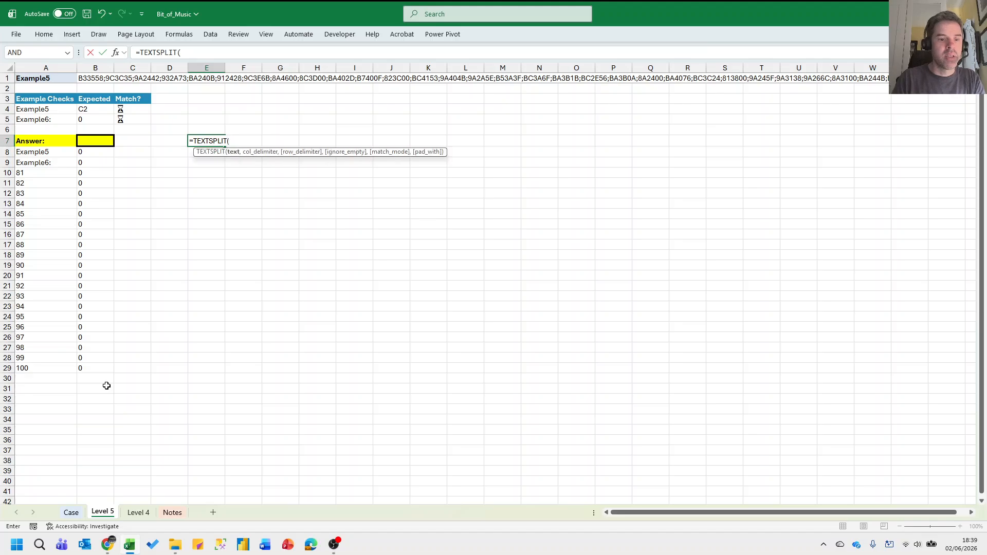
pyautogui.write('B1,')
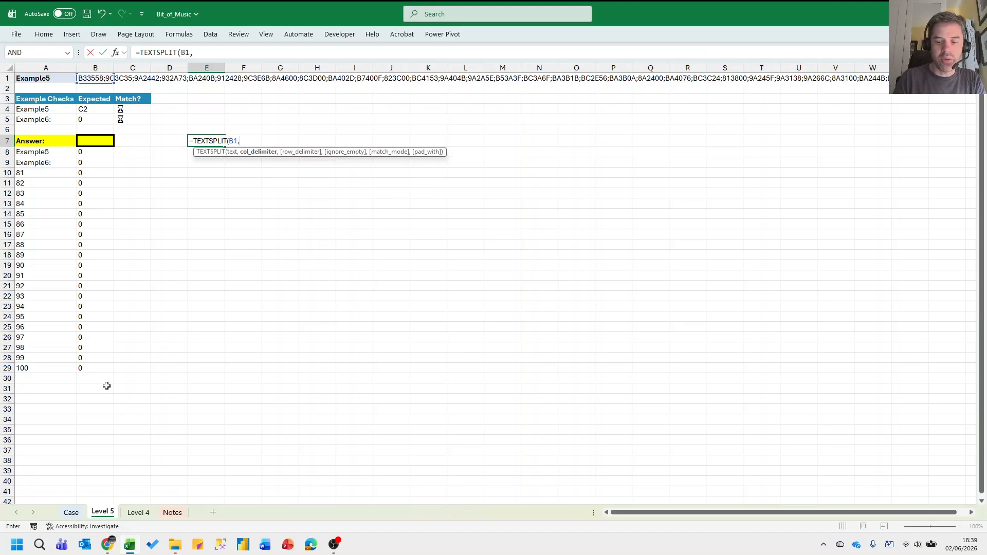
pyautogui.write(',":")')
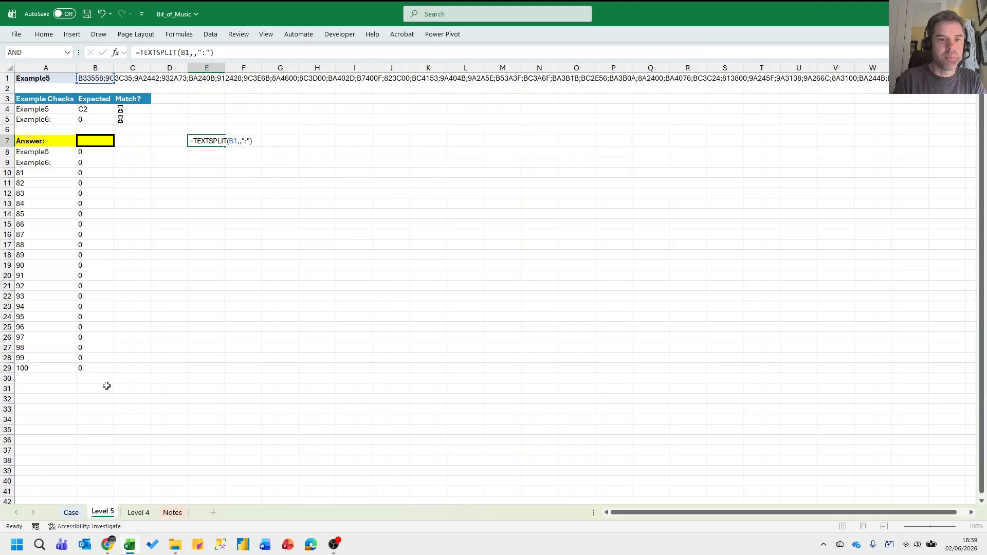
pyautogui.press('Return')
pyautogui.press('Up')
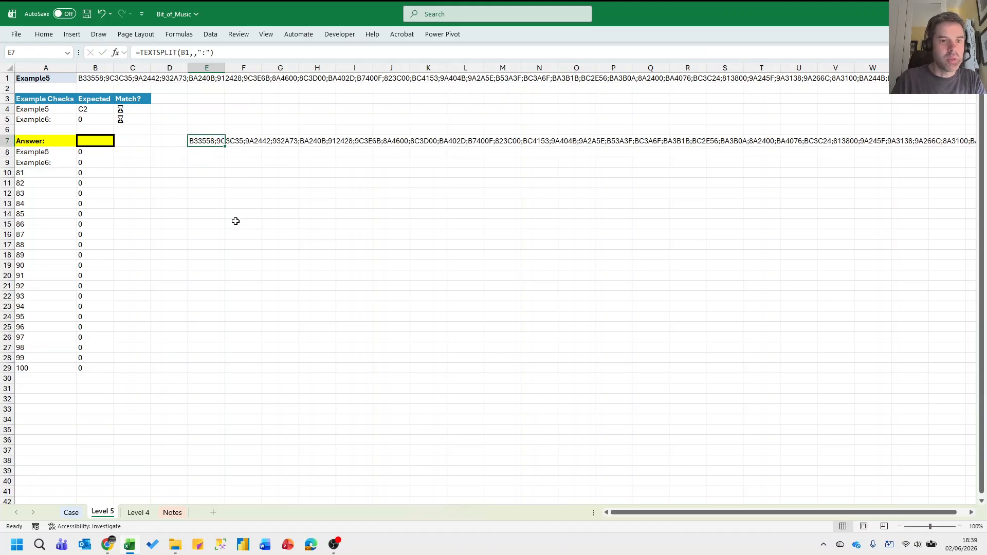
# Change the row delimiter of the TEXTSPLIT formula in E7 to ";".
pyautogui.click(205, 53)
pyautogui.press('BackSpace')
pyautogui.write(';')
pyautogui.press('Return')
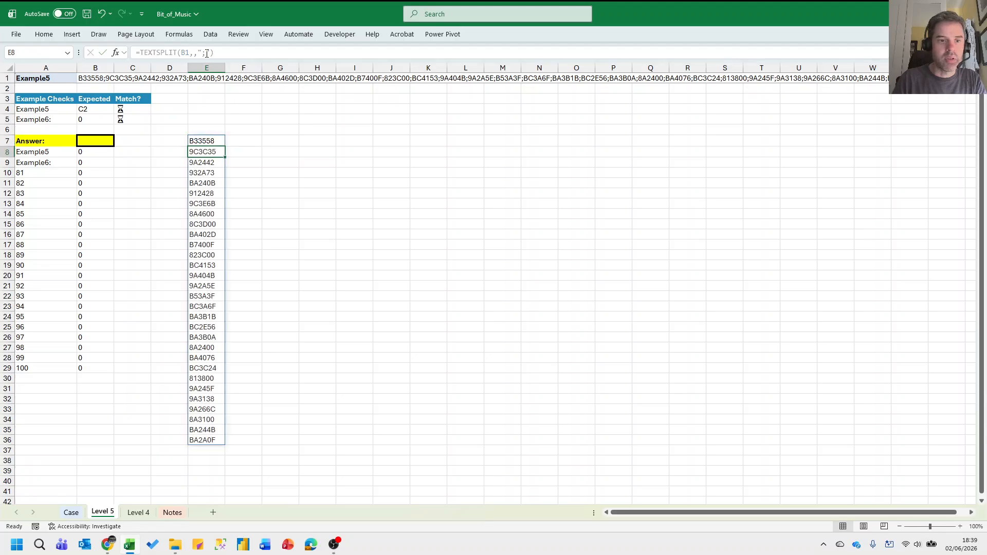
pyautogui.press('Up')
pyautogui.press('Right')
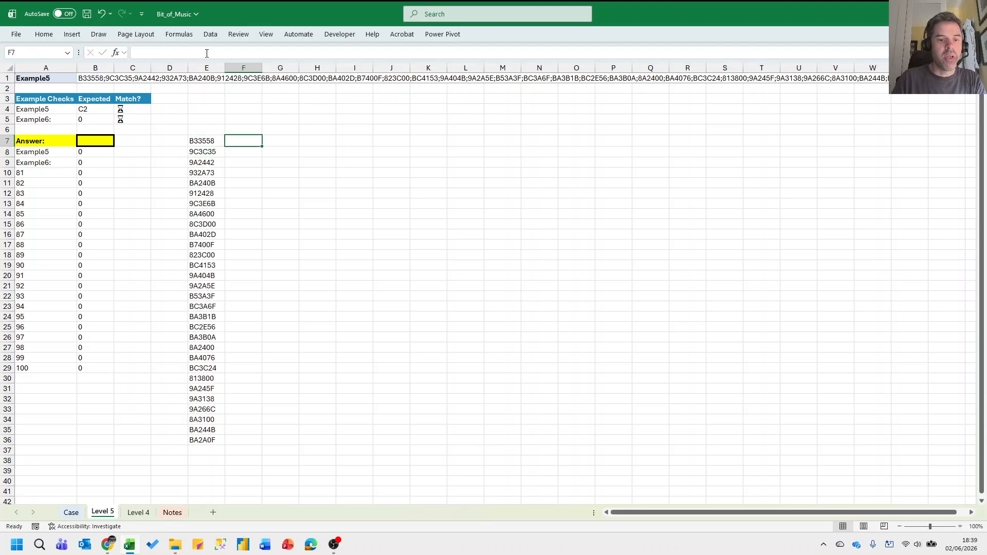
pyautogui.press('Left')
pyautogui.press('Right')
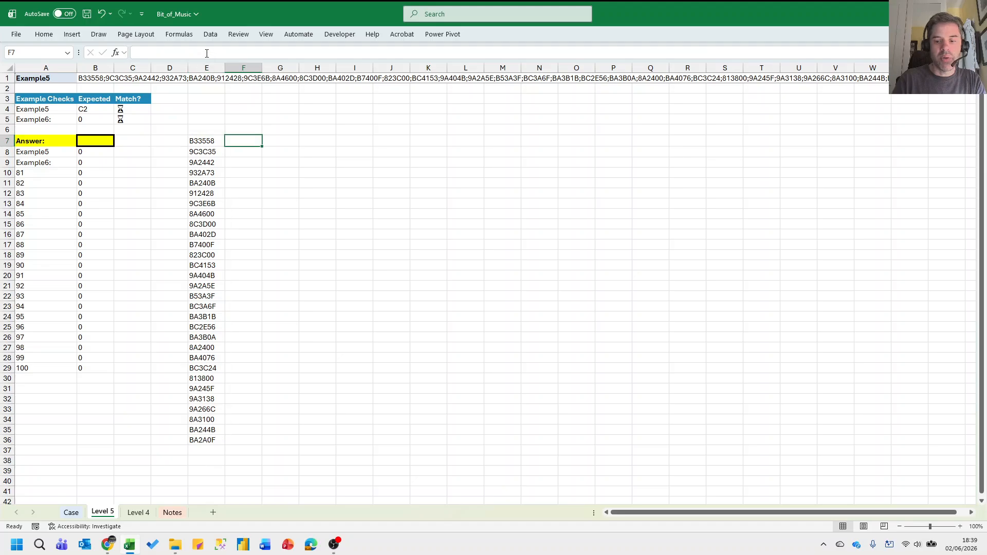
pyautogui.write('=')
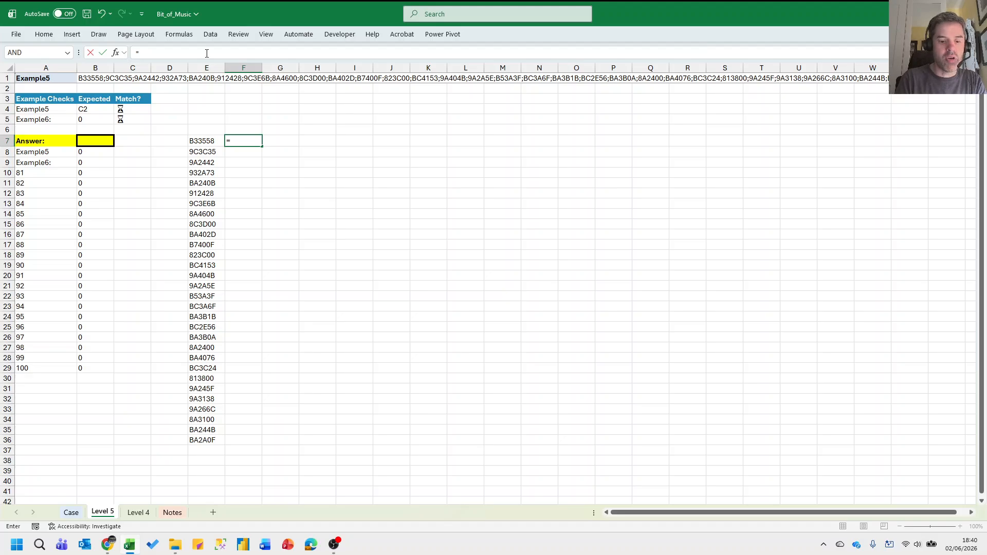
pyautogui.write('BY')
pyautogui.press('BackSpace')
pyautogui.press('BackSpace')
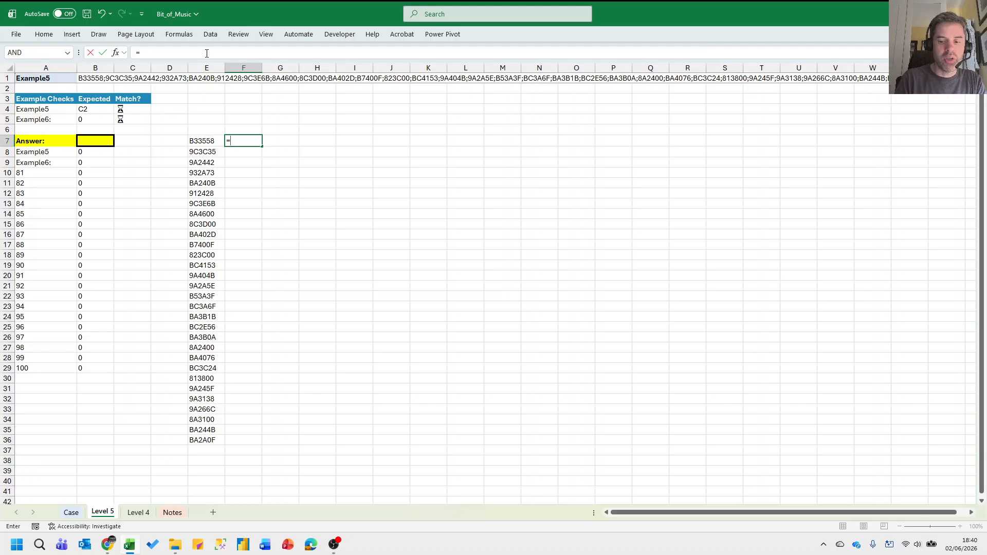
pyautogui.press('BackSpace')
pyautogui.press('Return')
# Import the custom LAMBDA functions and split the first message into two-character groups with =_TextCharacters(E7,2) in F7.
pyautogui.hotkey('ctrl', 'shift', 'l')
pyautogui.press('Return')
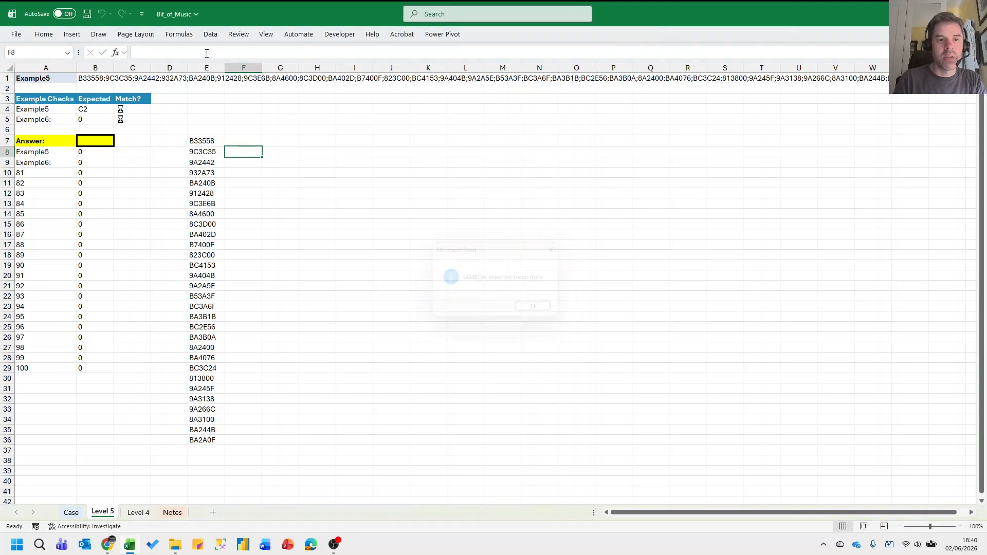
pyautogui.press('Up')
pyautogui.write('=_T')
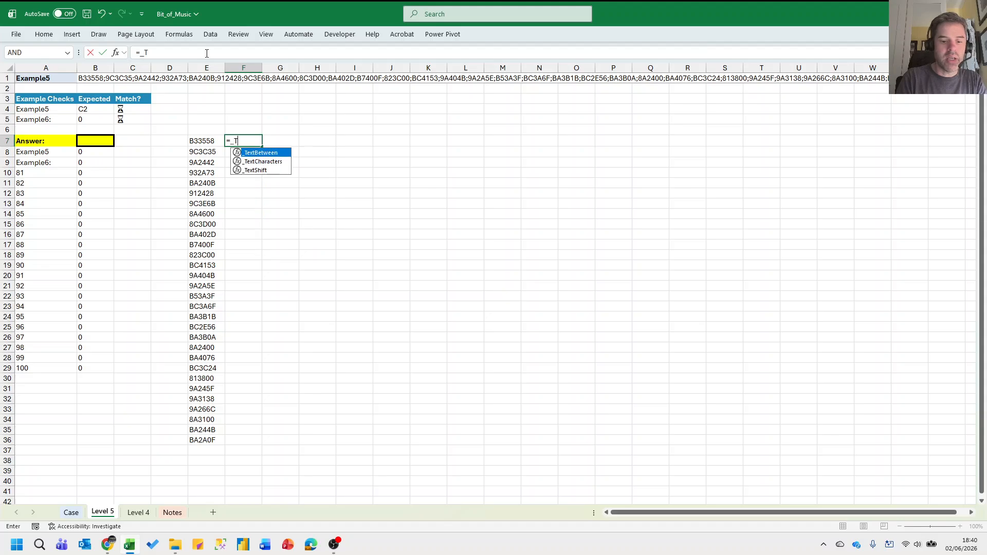
pyautogui.write('EXTC')
pyautogui.press('Tab')
pyautogui.press('Left')
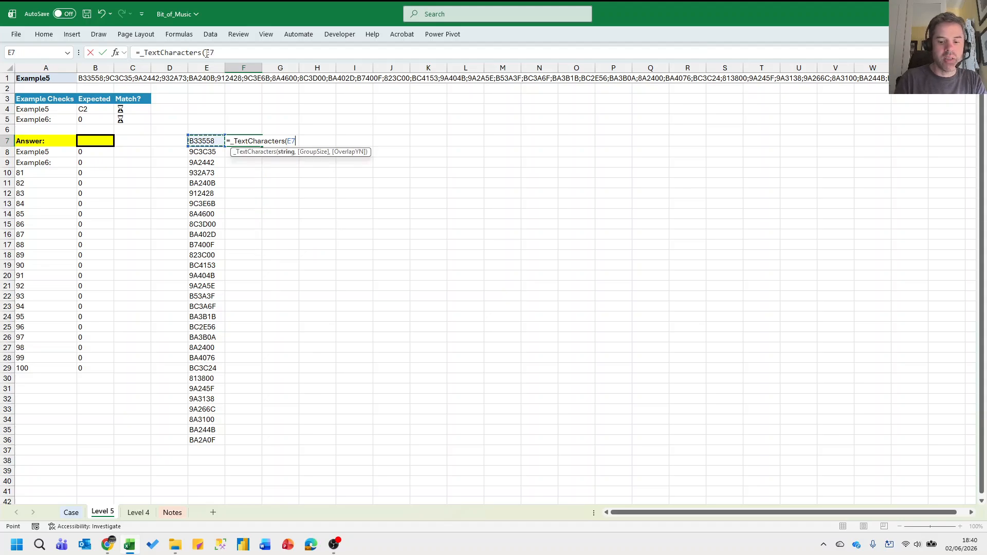
pyautogui.write(',20')
pyautogui.press('BackSpace')
pyautogui.write(')')
pyautogui.press('Return')
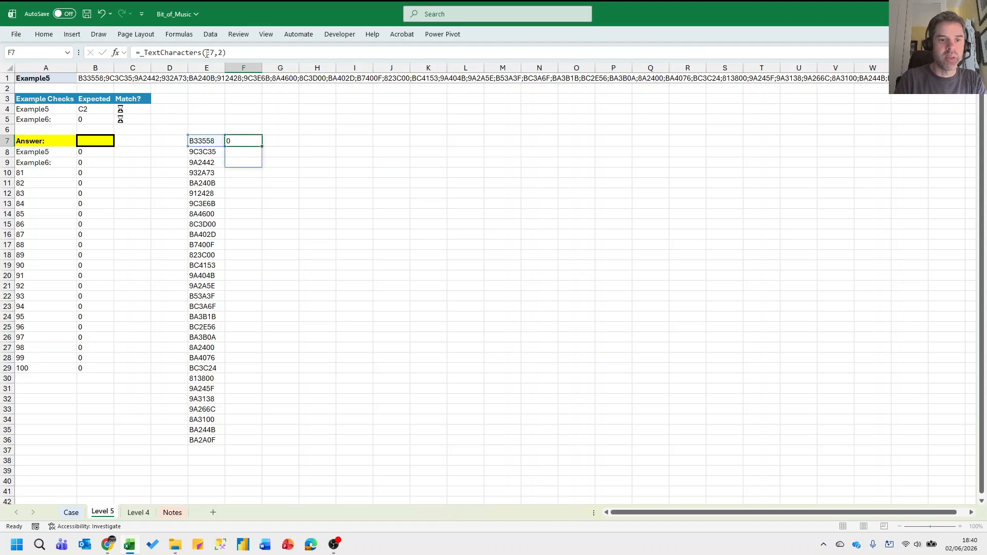
# Wrap the F7 formula in BYROW with LAMBDA(row,HEX2DEC(row)) to convert each hexadecimal pair to decimal.
pyautogui.press('Up')
pyautogui.press('F2')
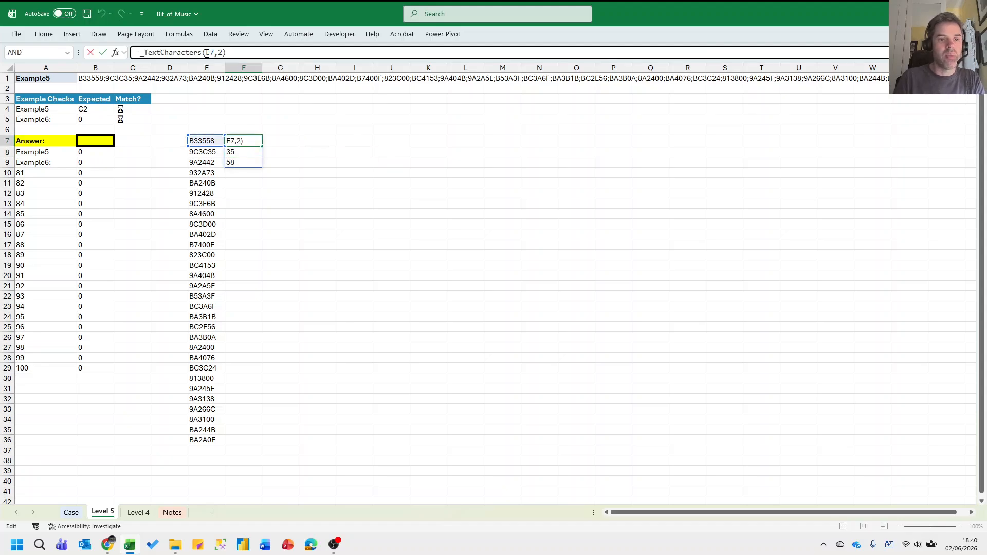
pyautogui.press('Home')
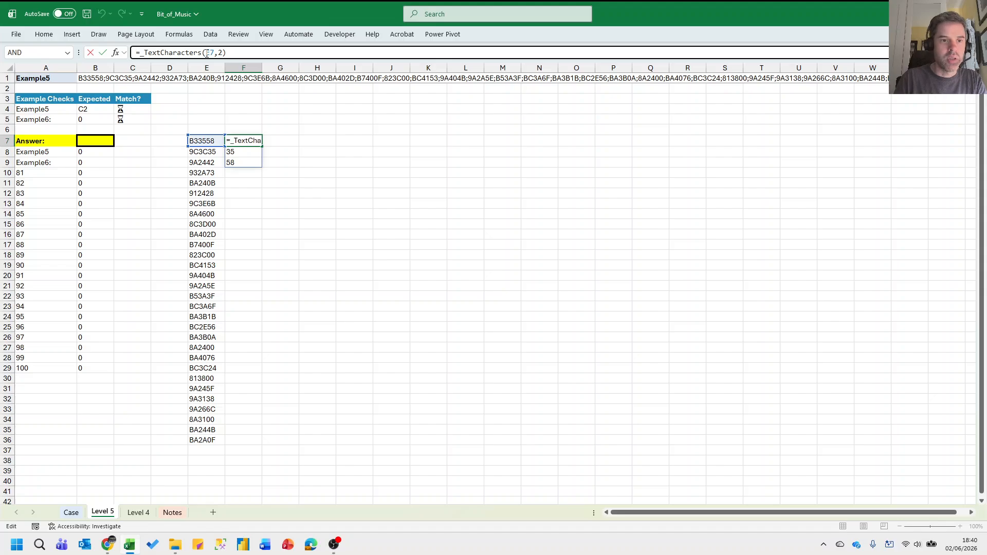
pyautogui.write('BYROW(')
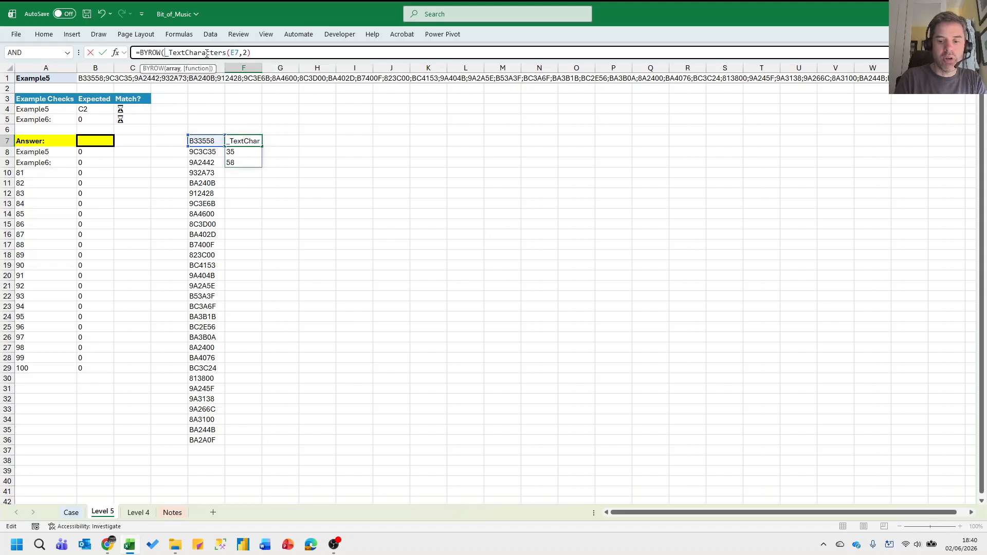
pyautogui.press('End')
pyautogui.write(',')
pyautogui.write('lam')
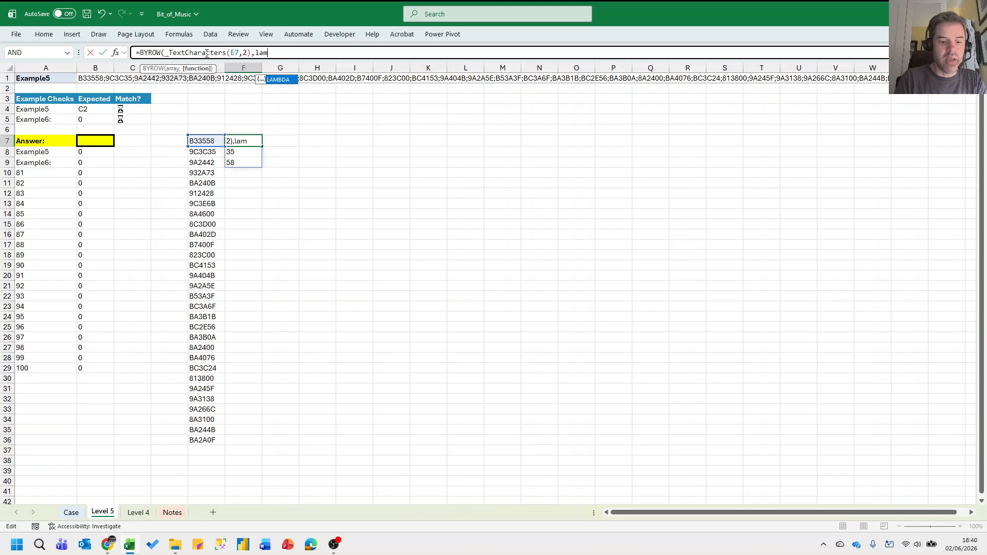
pyautogui.write('bda(row(')
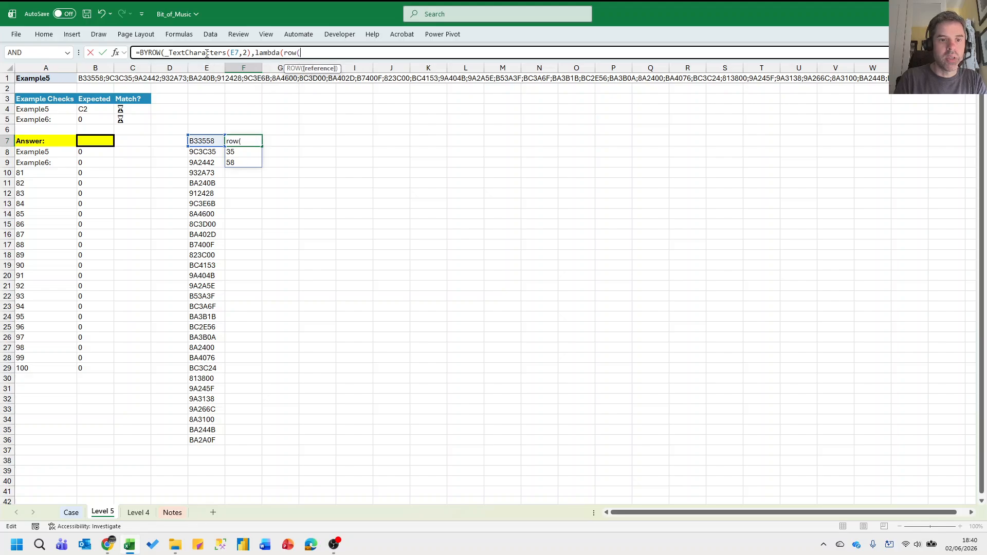
pyautogui.press('BackSpace')
pyautogui.write(',')
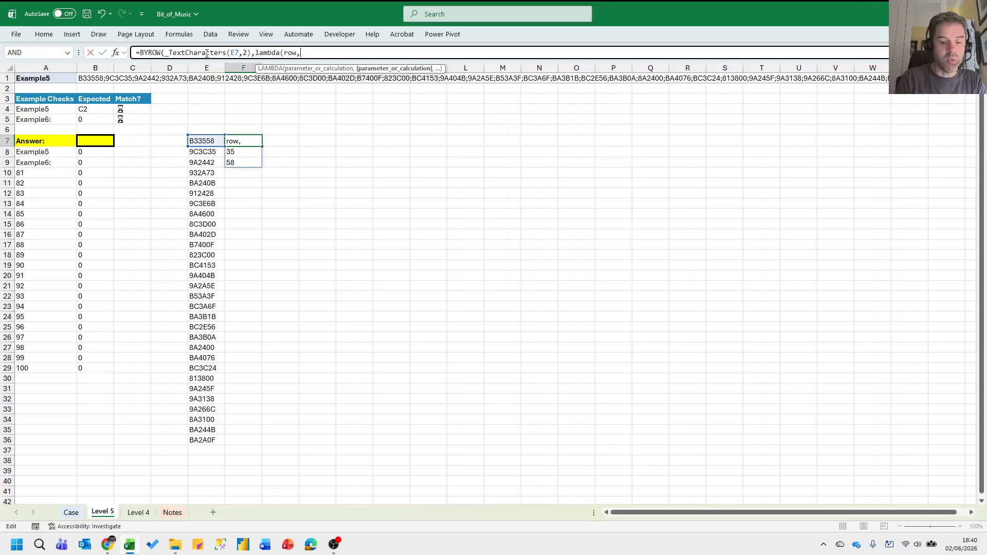
pyautogui.write('hex2dec')
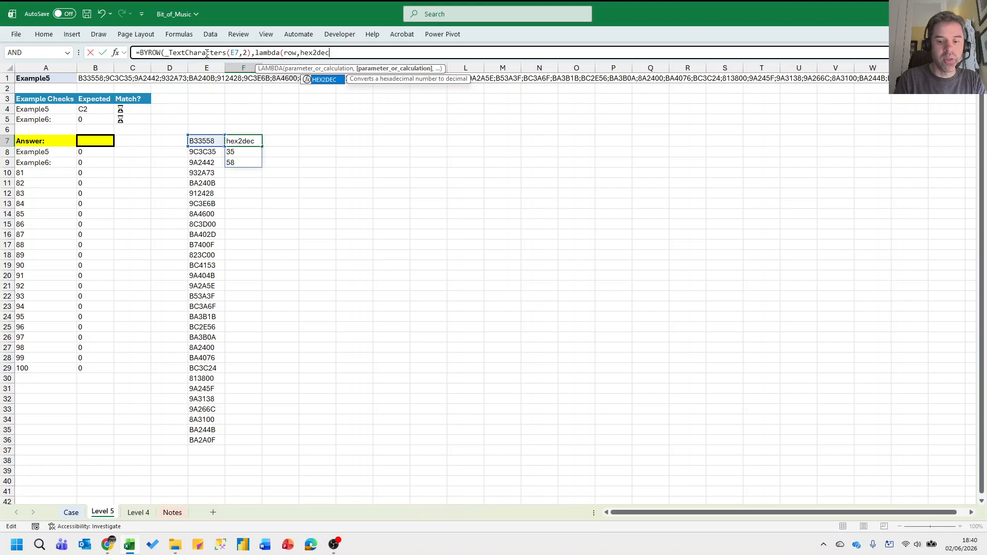
pyautogui.write('(row)))')
pyautogui.press('Return')
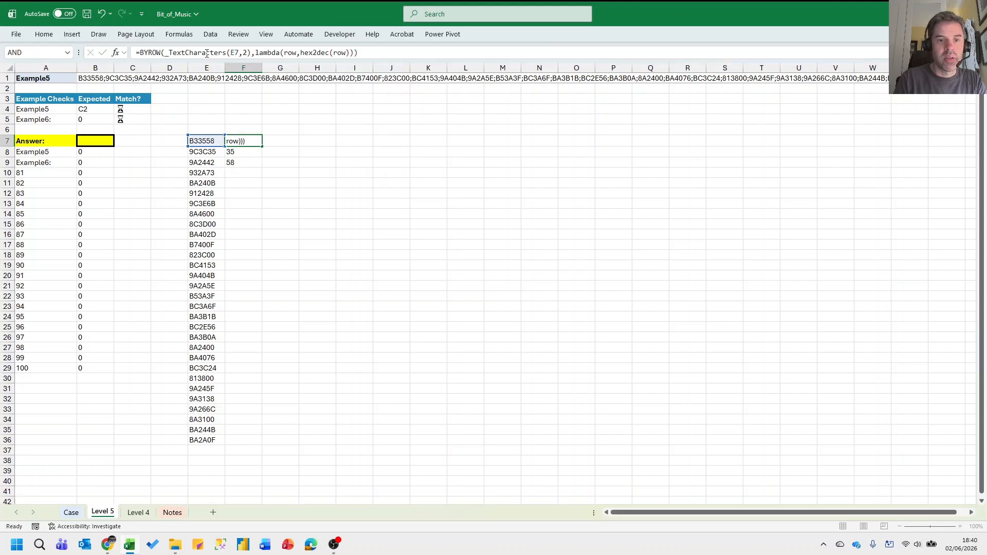
# Wrap the F7 formula in a second BYROW with LAMBDA(row,BASE(row,2,8)) to convert each decimal to 8-digit binary.
pyautogui.click(206, 53)
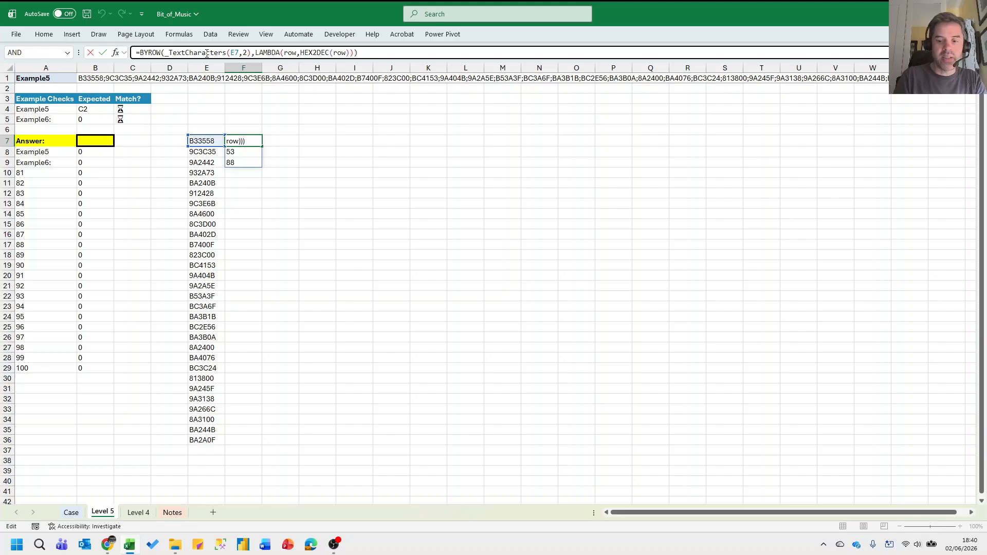
pyautogui.press('Home')
pyautogui.press('Right')
pyautogui.write('byrow(')
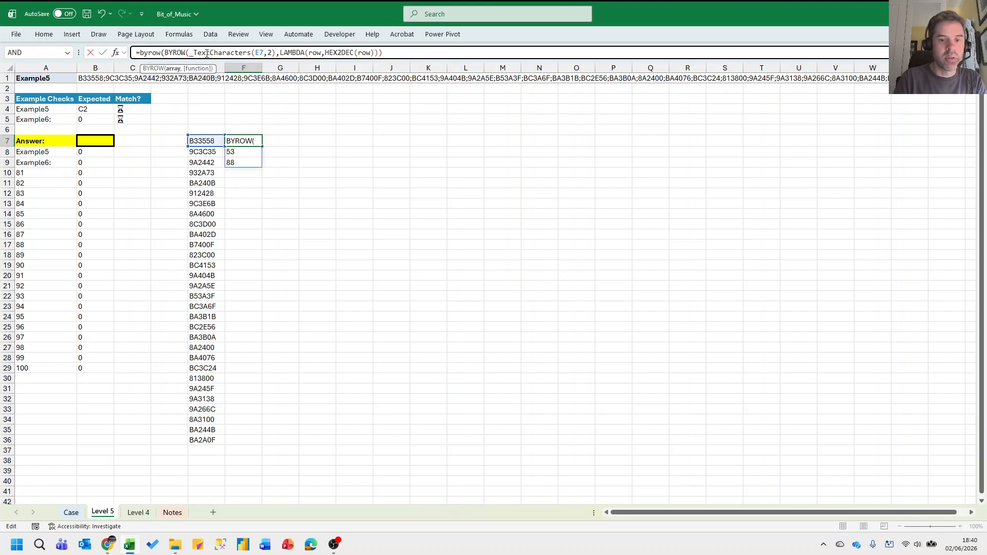
pyautogui.write(',lambda(')
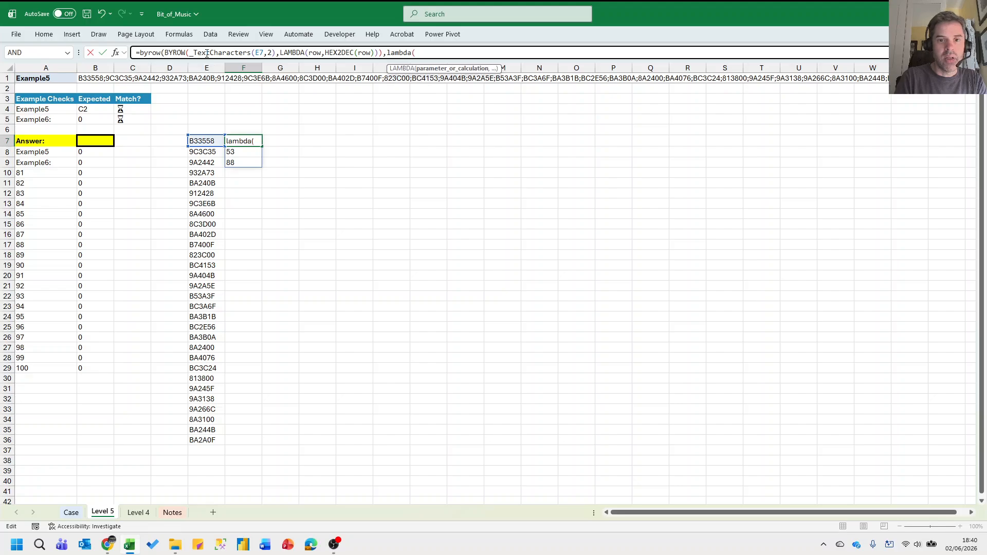
pyautogui.write('row,')
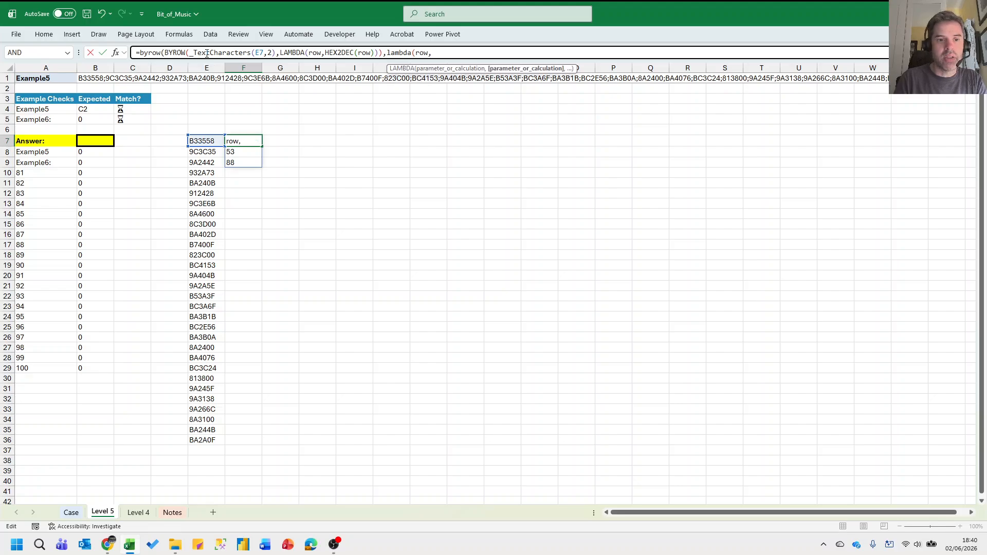
pyautogui.write('b')
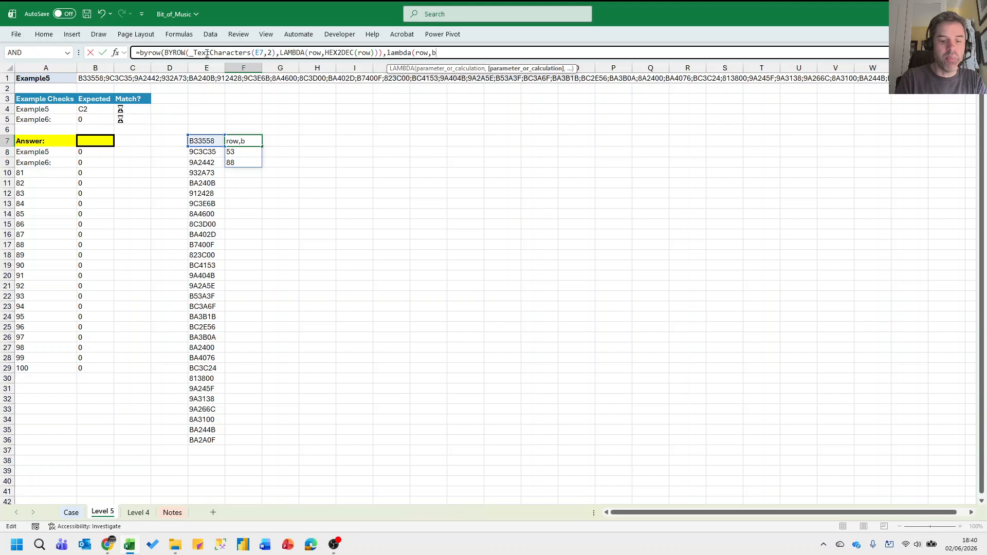
pyautogui.write('ase(row,')
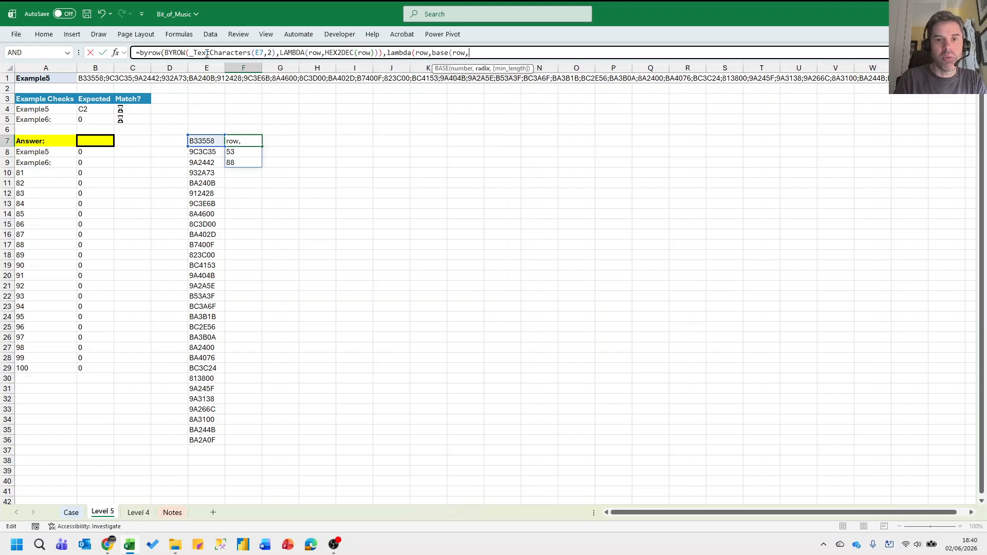
pyautogui.write('2,8')
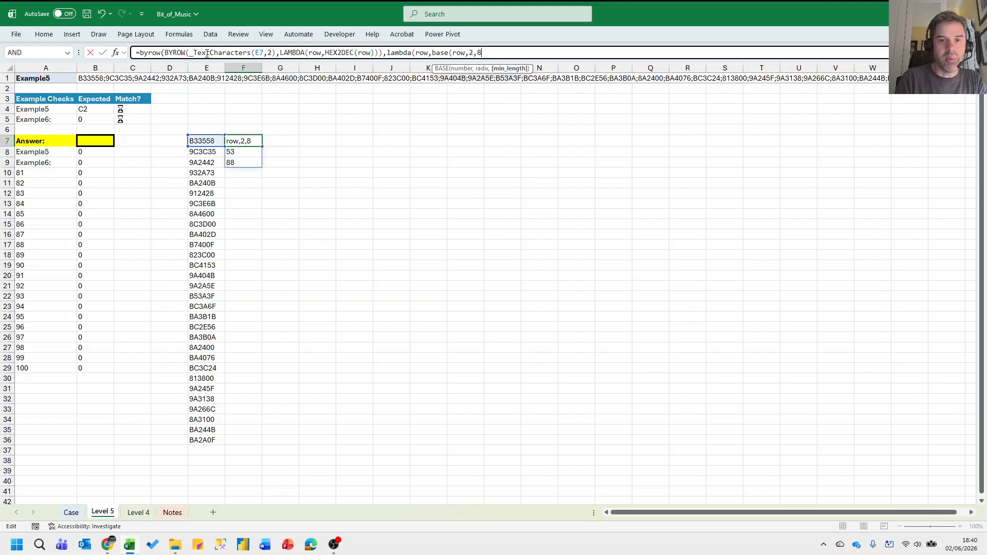
pyautogui.write(')))')
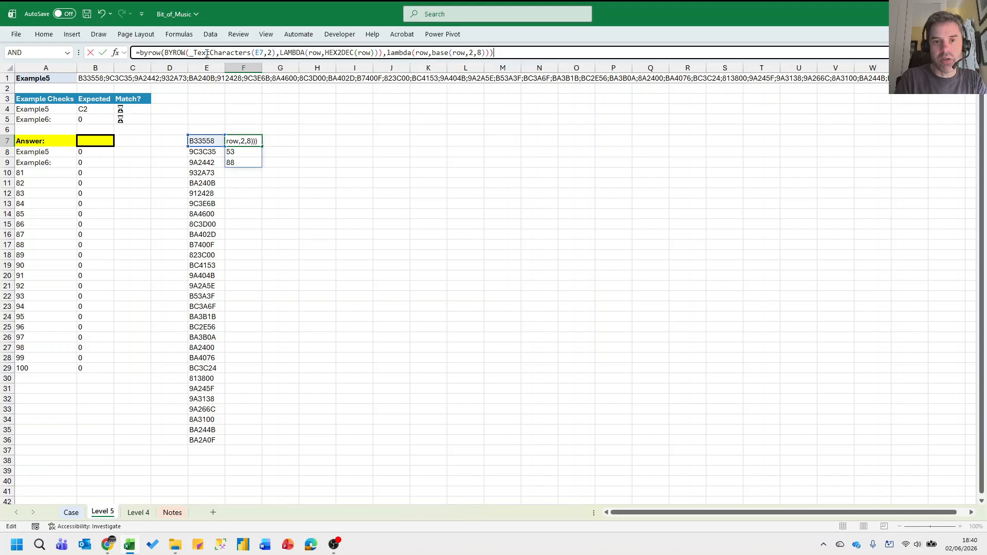
pyautogui.press('Return')
pyautogui.press('Up')
pyautogui.press('Left')
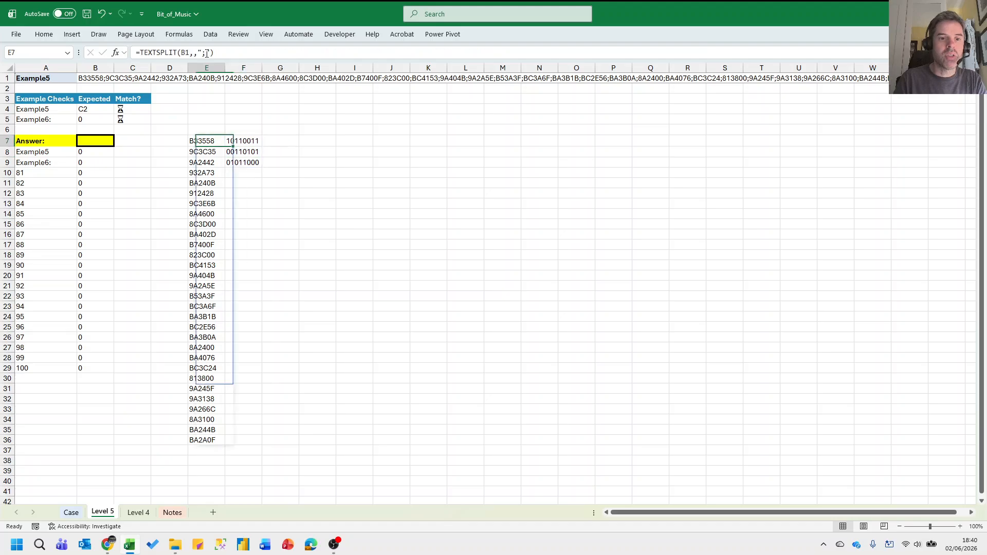
pyautogui.press('Right')
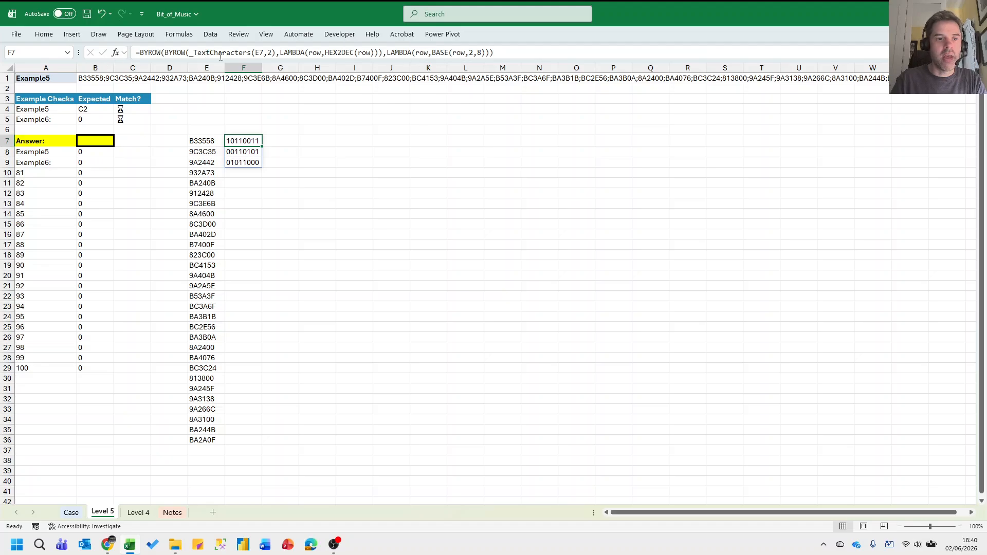
# Try a minimum length of 6 in the BASE function of F7, then restore it to 8.
pyautogui.click(483, 52)
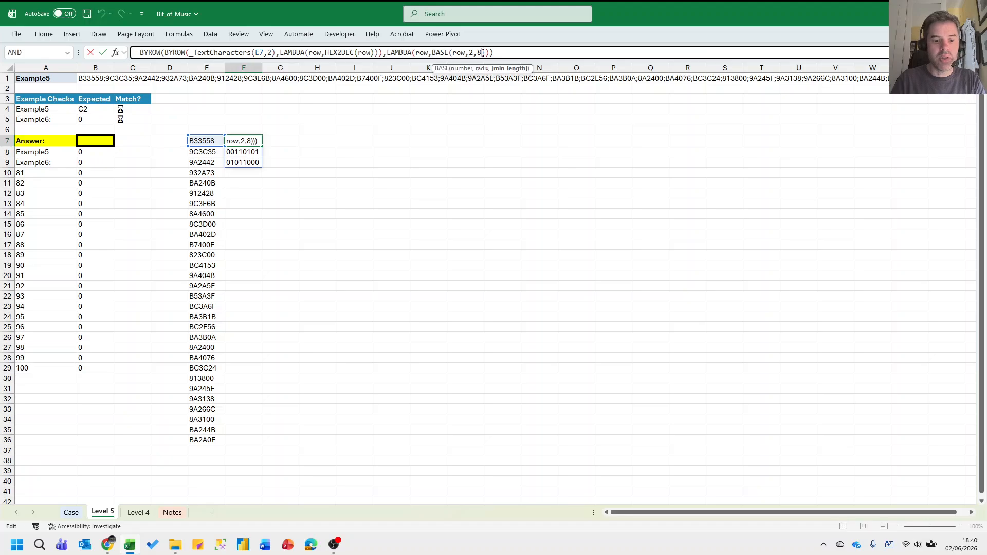
pyautogui.press('BackSpace')
pyautogui.write('6')
pyautogui.press('Return')
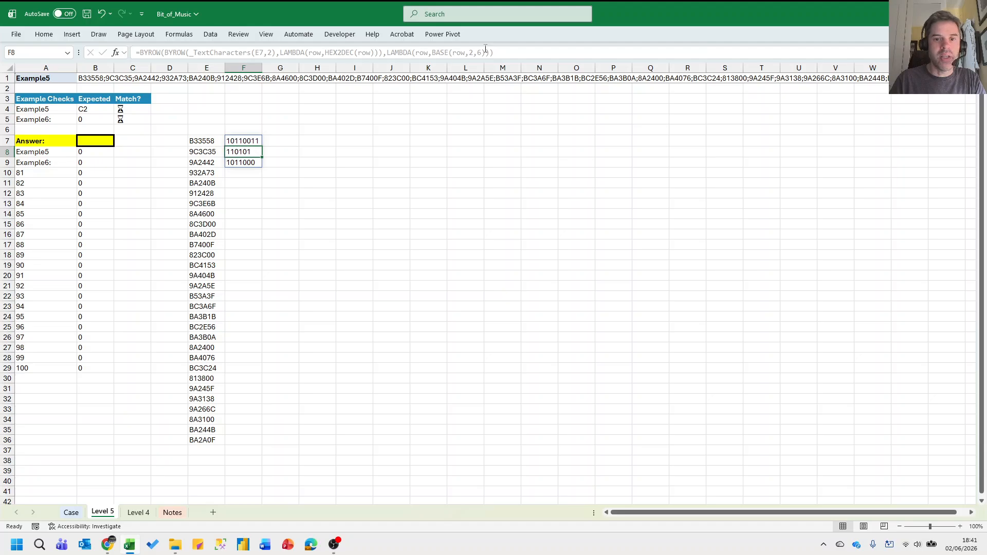
pyautogui.click(237, 140)
pyautogui.click(483, 53)
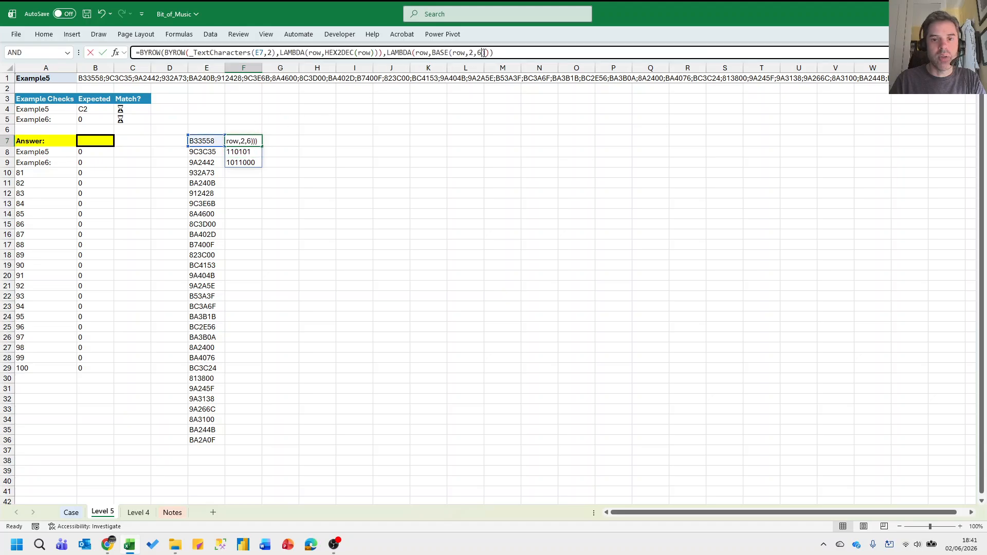
pyautogui.press('BackSpace')
pyautogui.write('8')
pyautogui.hotkey('ctrl', 'Return')
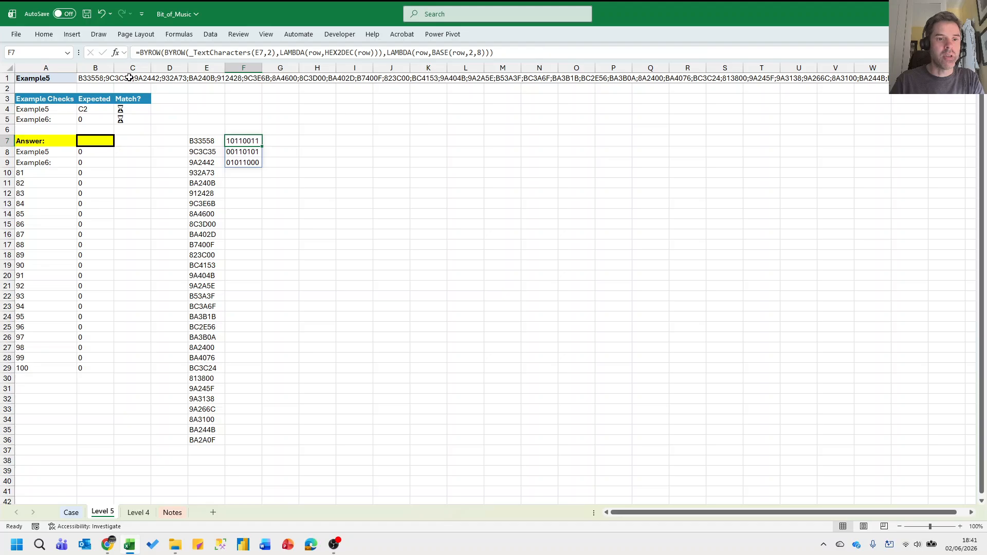
# Wrap the F7 formula in CONCAT and fill it down to F36, fitting column F to its contents.
pyautogui.click(140, 53)
pyautogui.write('concat(')
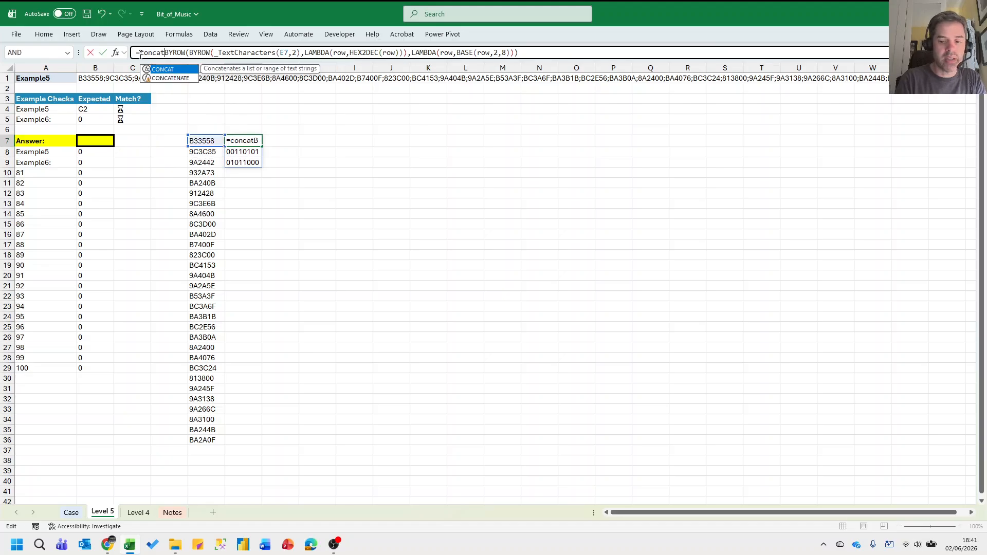
pyautogui.press('End')
pyautogui.write(')')
pyautogui.hotkey('ctrl', 'Return')
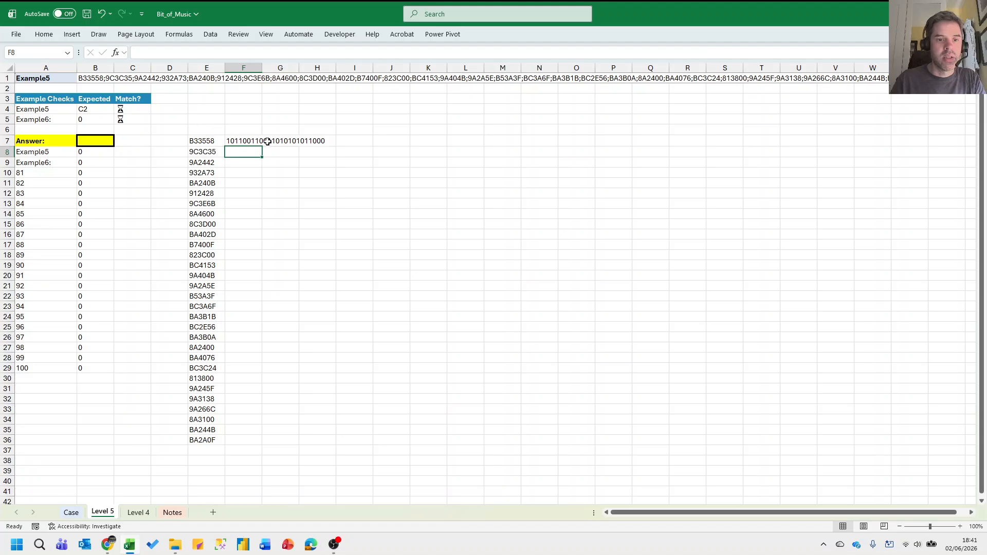
pyautogui.doubleClick(265, 147)
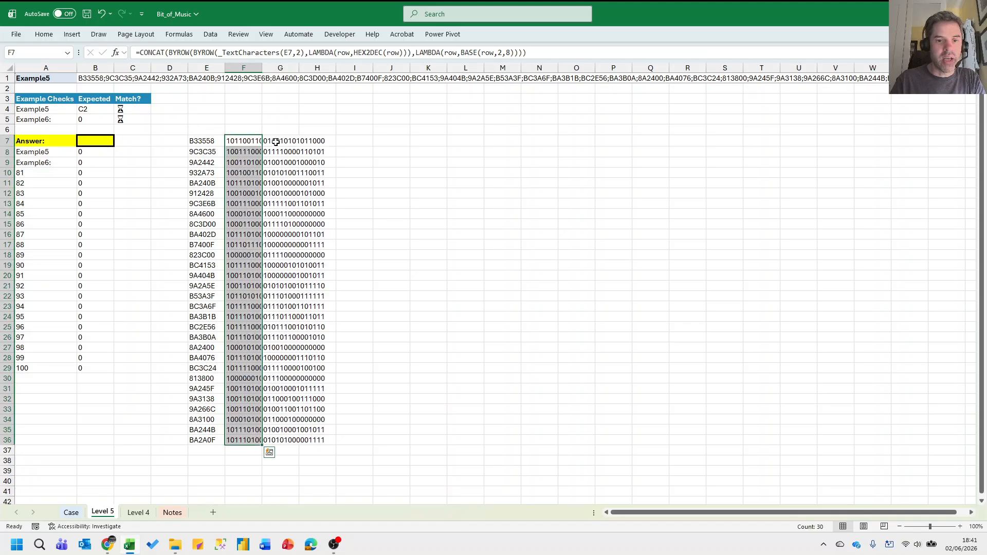
pyautogui.doubleClick(261, 67)
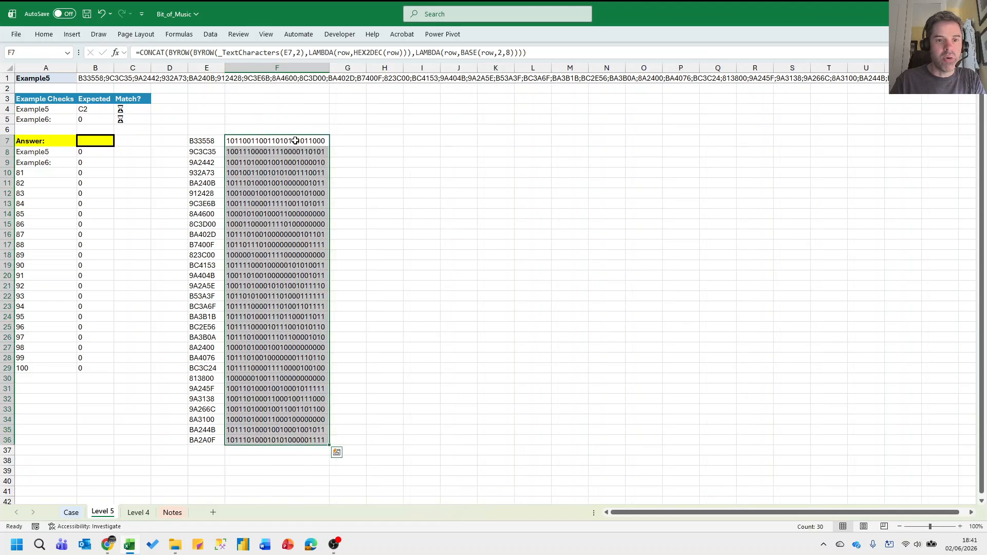
# Copy columns F:J (CHANNEL through STATUS) from the Level 4 sheet into the Level 5 sheet starting at column G.
pyautogui.click(137, 516)
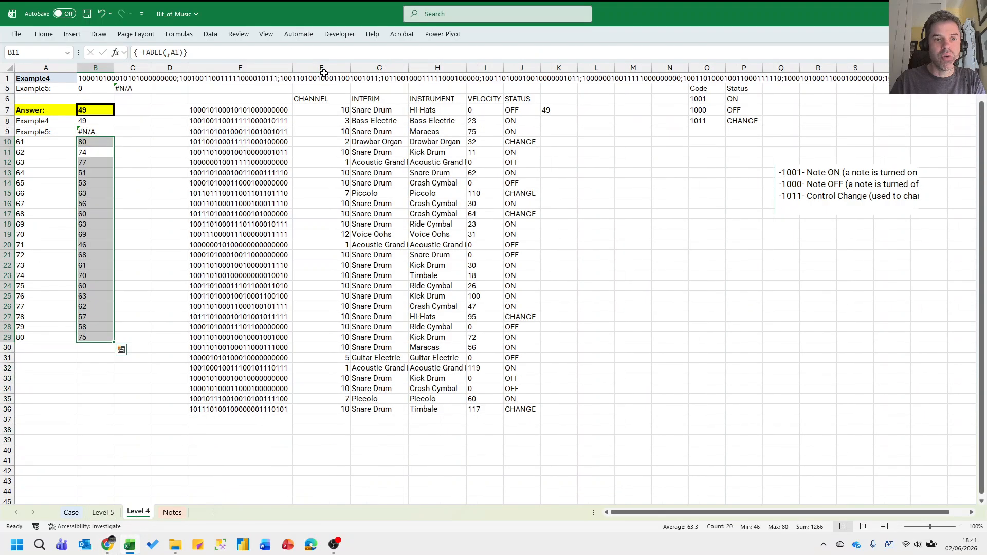
pyautogui.moveTo(322, 68); pyautogui.dragTo(531, 68)
pyautogui.hotkey('ctrl', 'c')
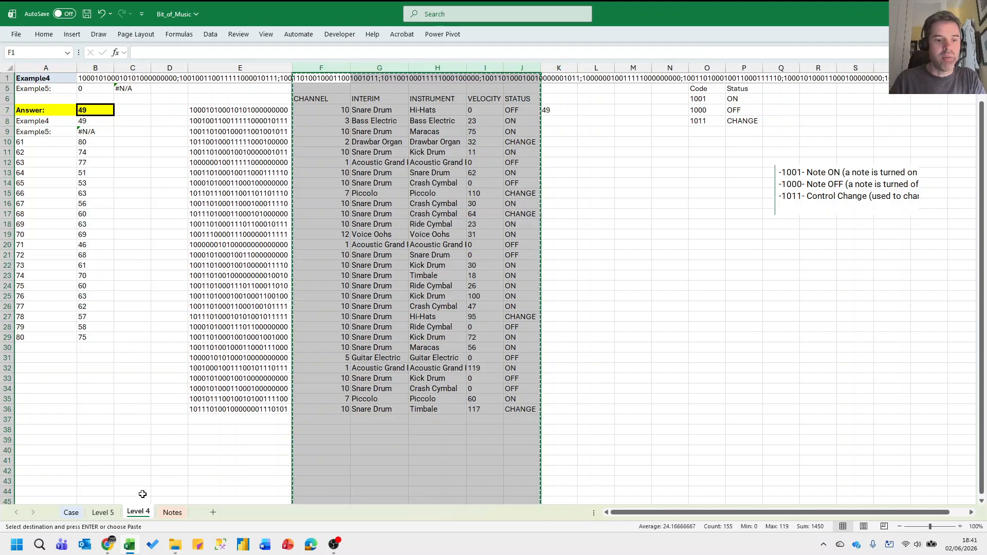
pyautogui.click(103, 513)
pyautogui.click(352, 66)
pyautogui.hotkey('ctrl', 'v')
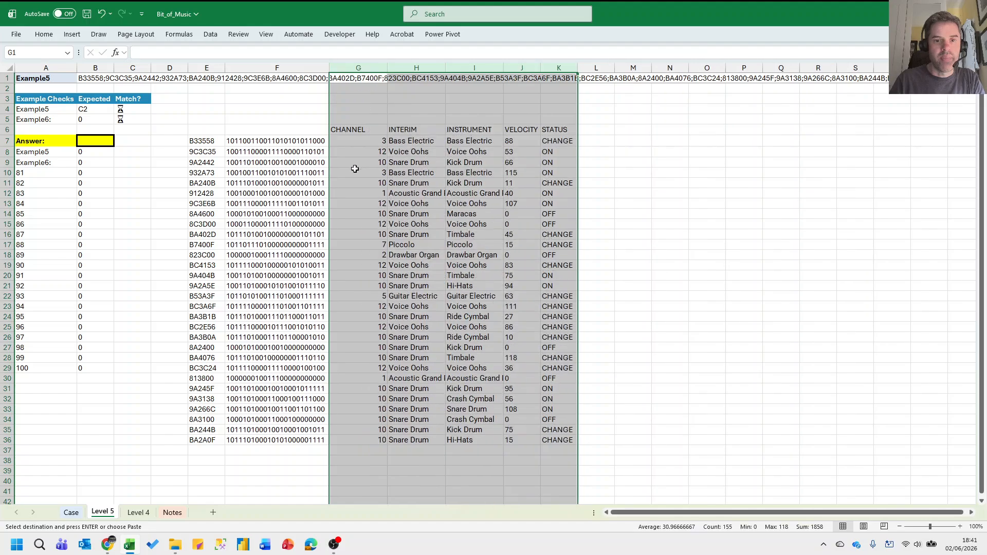
pyautogui.click(357, 172)
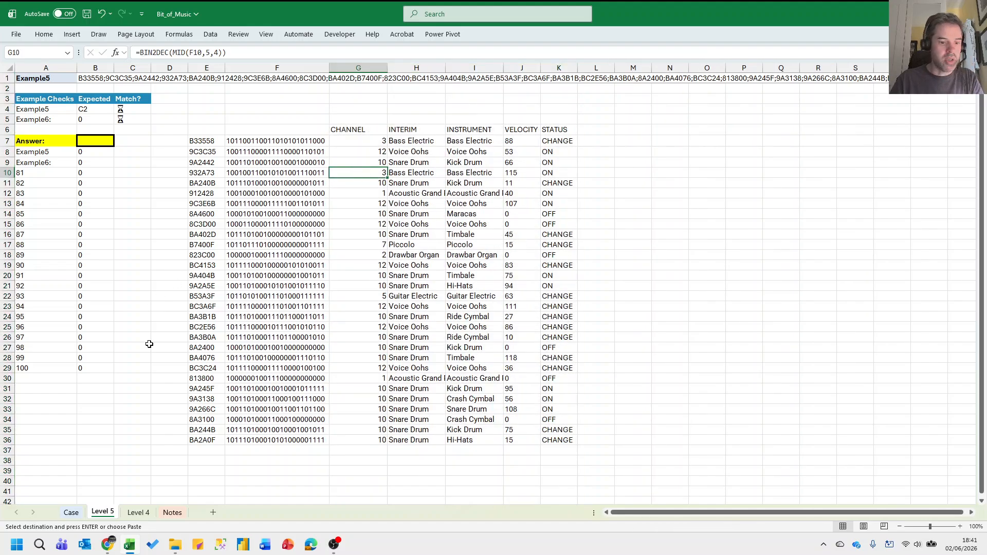
# Check the Level 5 question on the Case sheet and add the header NOTE in L6 of the Level 5 sheet.
pyautogui.hotkey('ctrl', 'pageup')
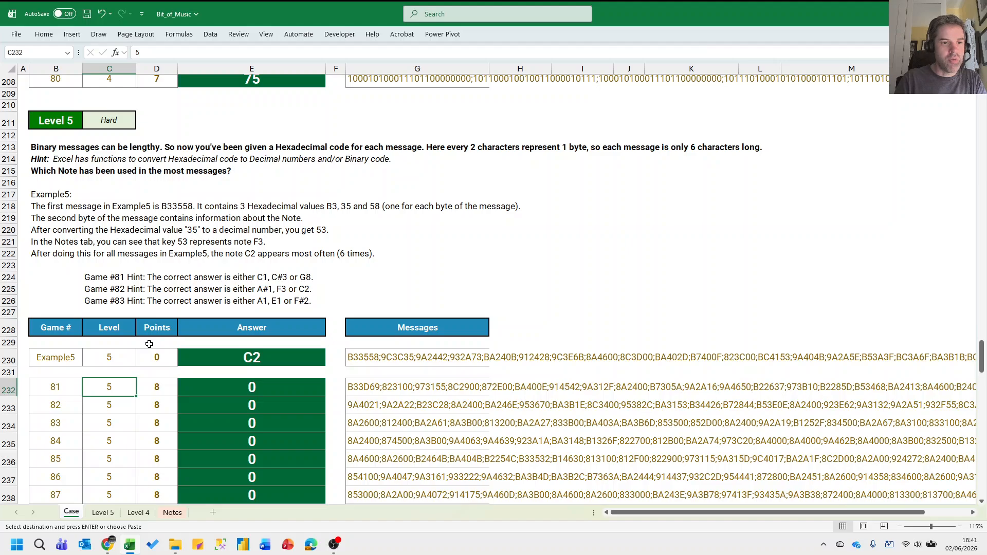
pyautogui.hotkey('ctrl', 'pagedown')
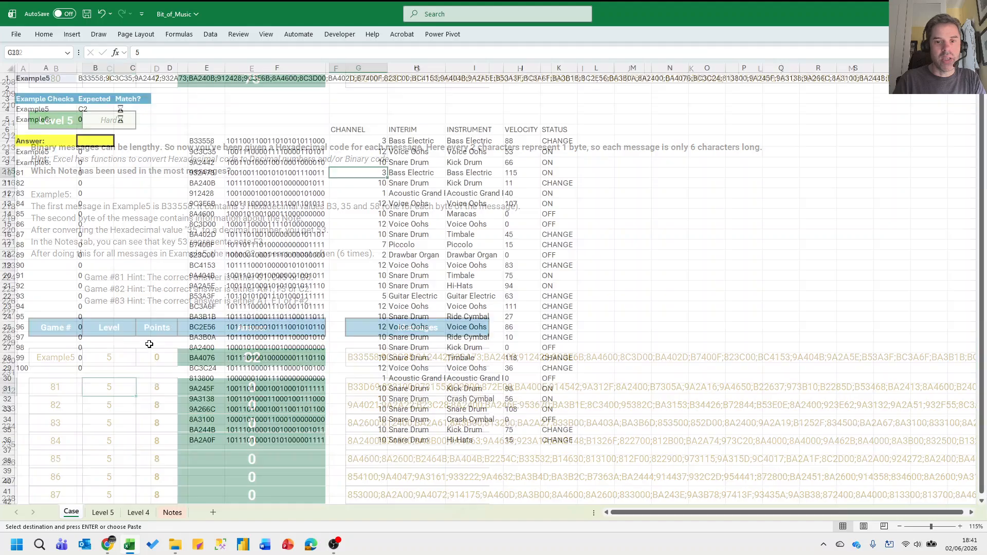
pyautogui.press('Up')
pyautogui.press('Right')
pyautogui.press('Right')
pyautogui.press('Right')
pyautogui.press('Right')
pyautogui.press('Right')
pyautogui.press('Up')
pyautogui.press('Up')
pyautogui.press('Up')
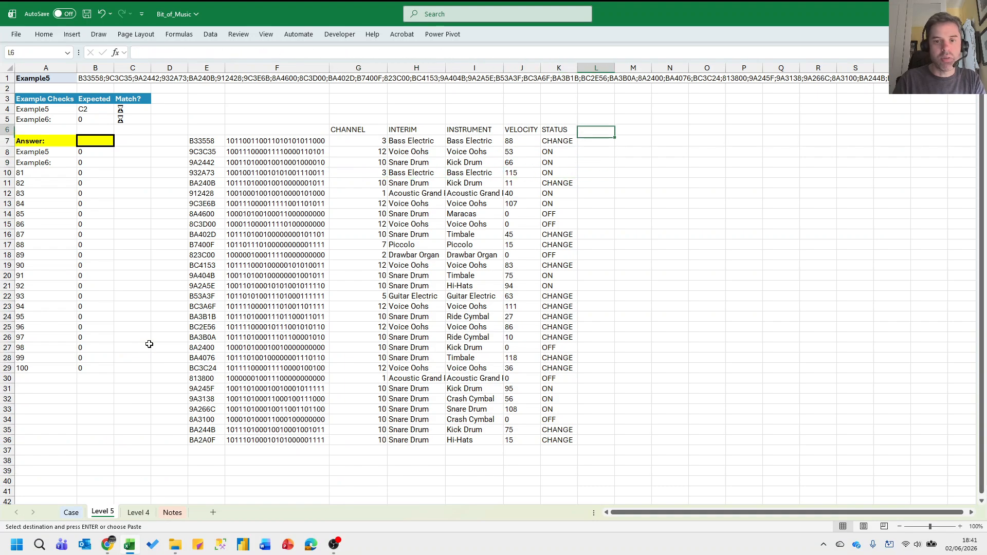
pyautogui.write('NOTE')
pyautogui.press('Return')
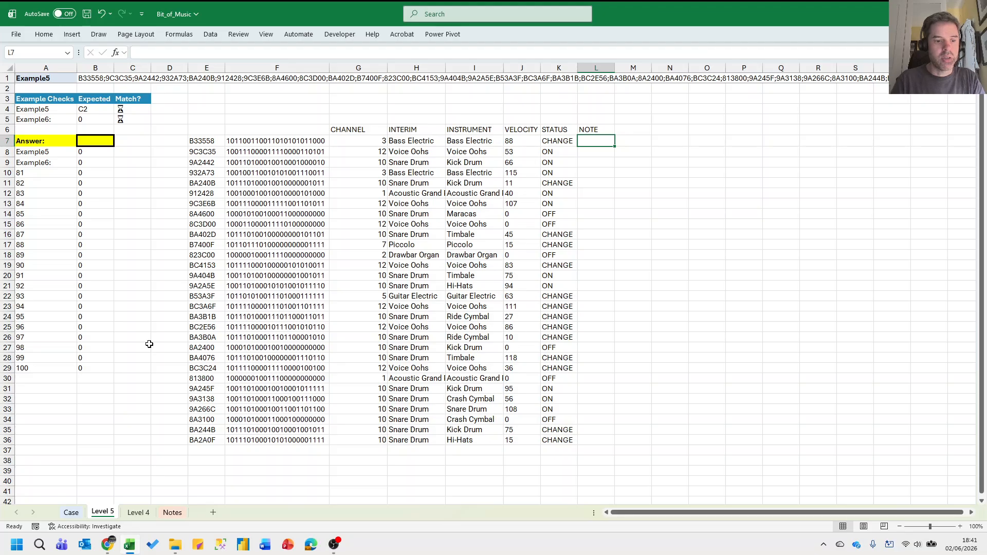
# Extract the second byte of the first binary message in L7 with =MID(F7,9,8).
pyautogui.hotkey('ctrl', 'pageup')
pyautogui.scroll(8, 149, 343)
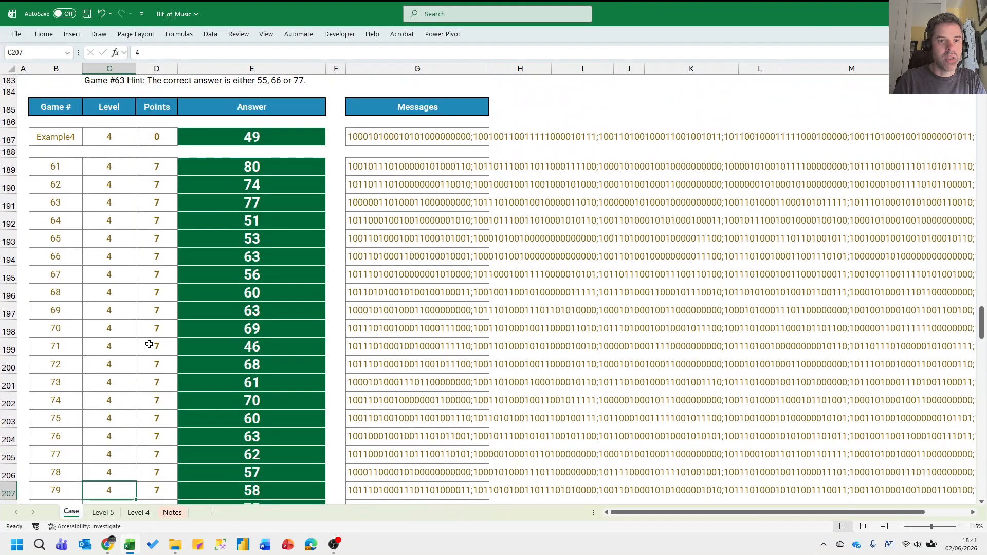
pyautogui.hotkey('ctrl', 'pagedown')
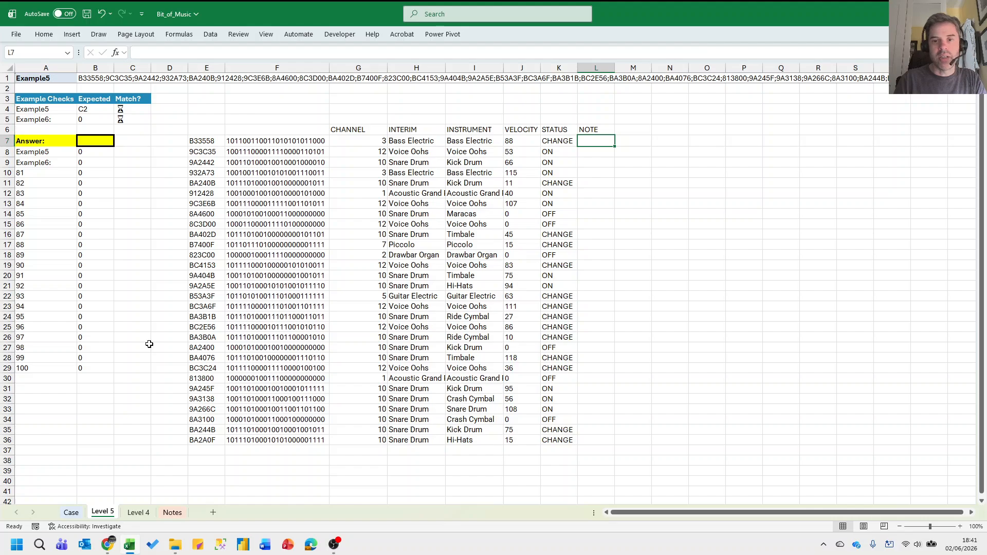
pyautogui.write('=MID(')
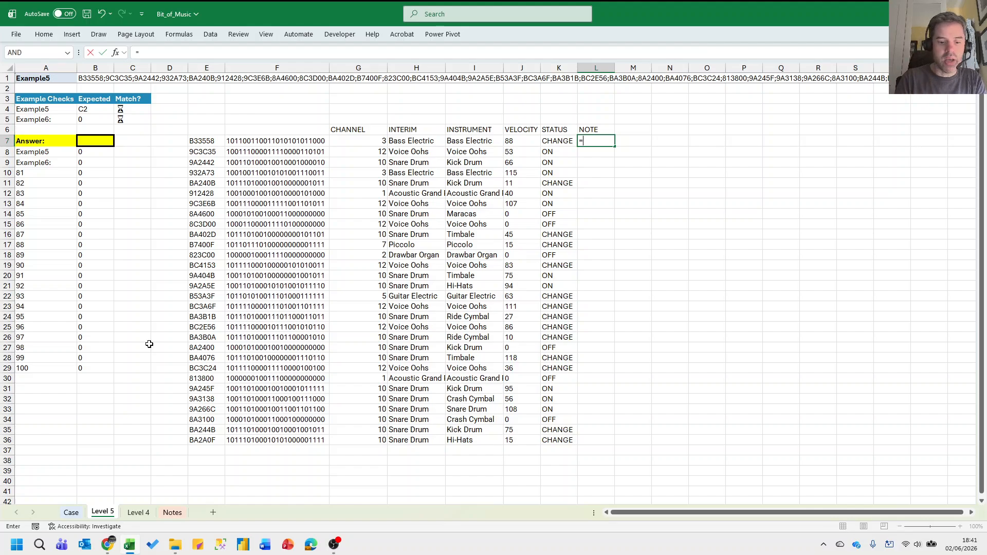
pyautogui.press('Left')
pyautogui.press('Left')
pyautogui.press('Left')
pyautogui.press('Left')
pyautogui.press('Left')
pyautogui.press('Left')
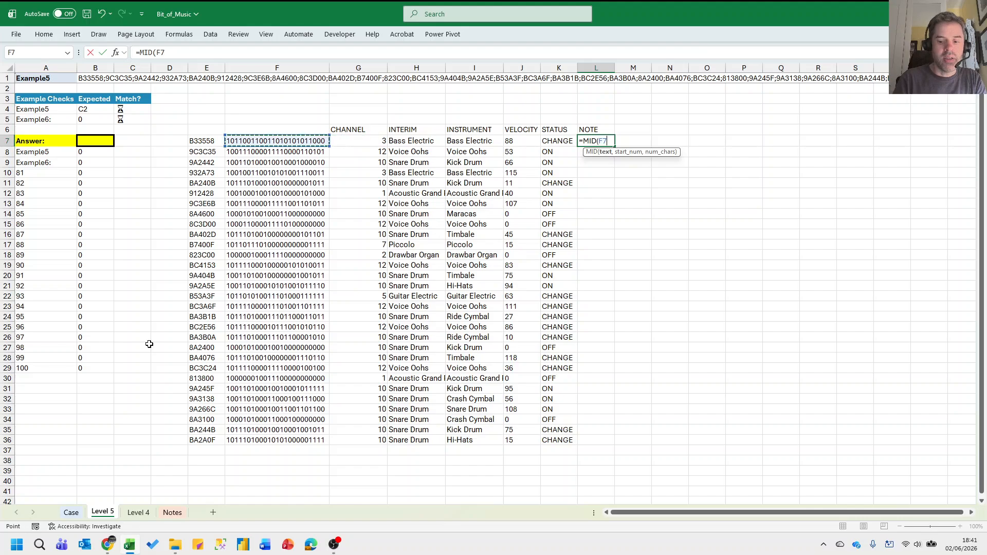
pyautogui.write(',9,8)')
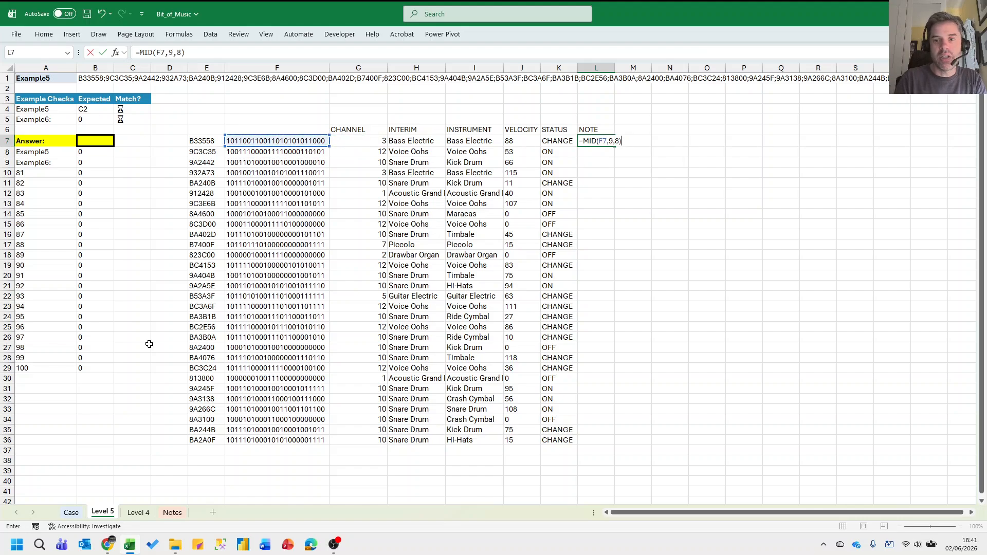
pyautogui.press('Return')
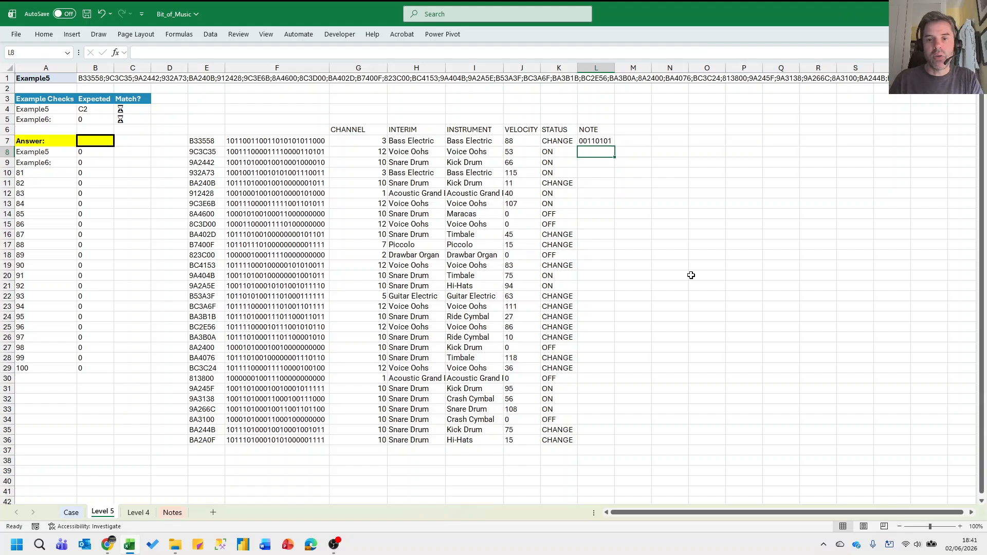
# Wrap the L7 formula in BIN2DEC to convert the extracted byte to decimal.
pyautogui.click(612, 142)
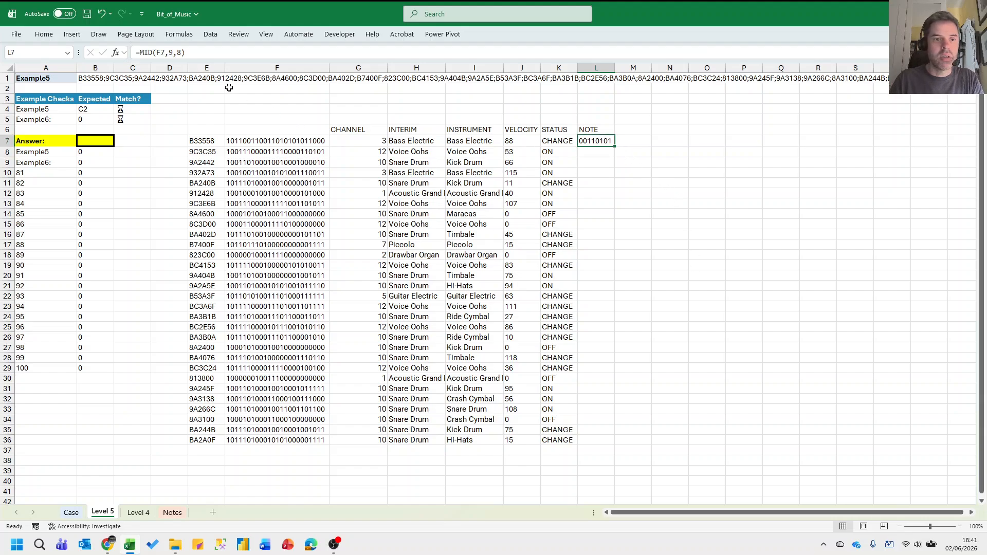
pyautogui.click(149, 54)
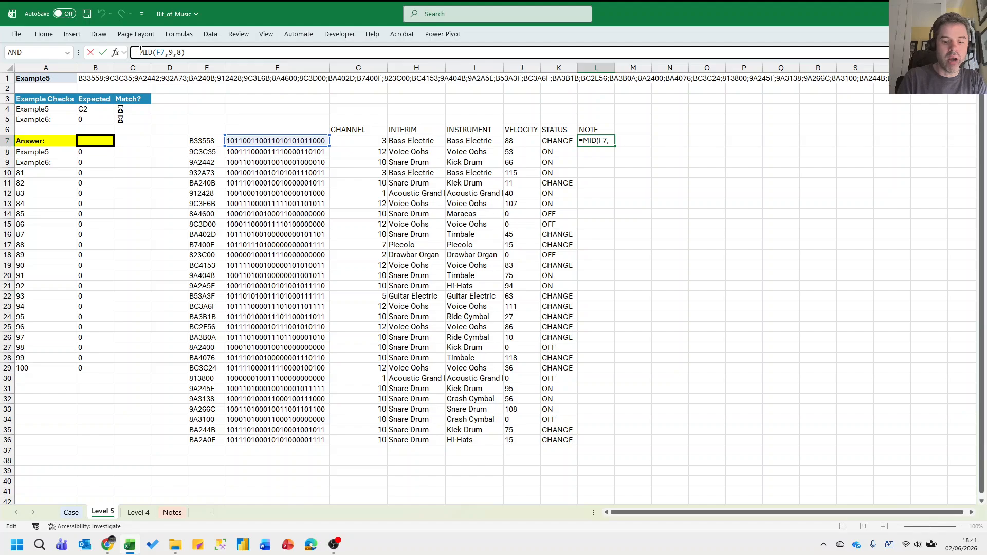
pyautogui.write('BIN2DEC(')
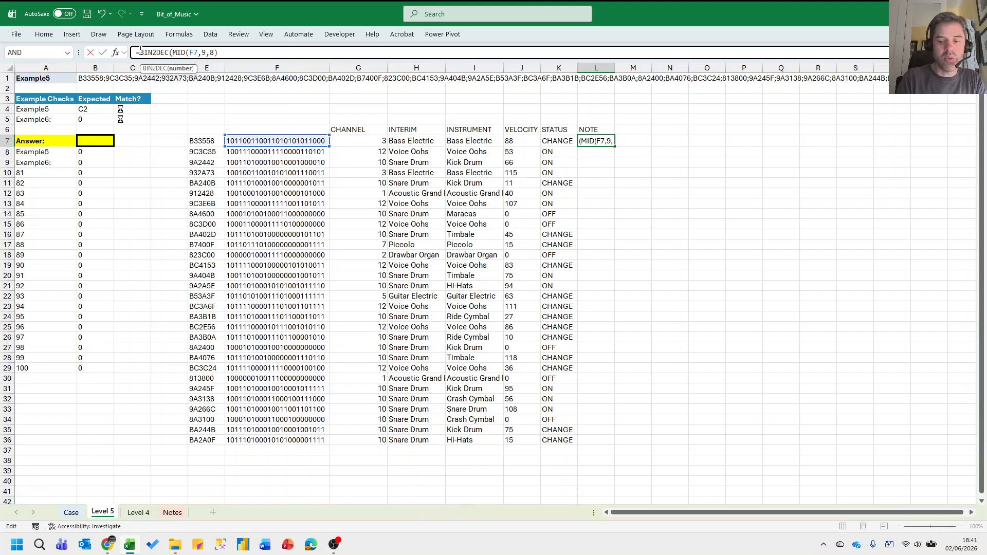
pyautogui.write(')')
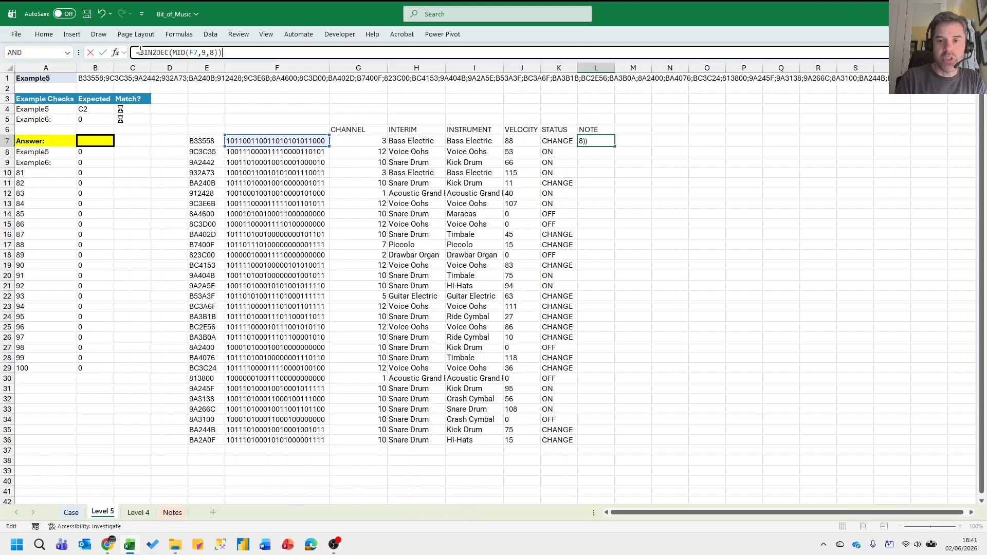
pyautogui.press('Return')
# Look up the note name with =XLOOKUP(BIN2DEC(MID(F7,9,8)),Key,Note) in L7 and fill the formula down to L36.
pyautogui.press('Up')
pyautogui.press('F2')
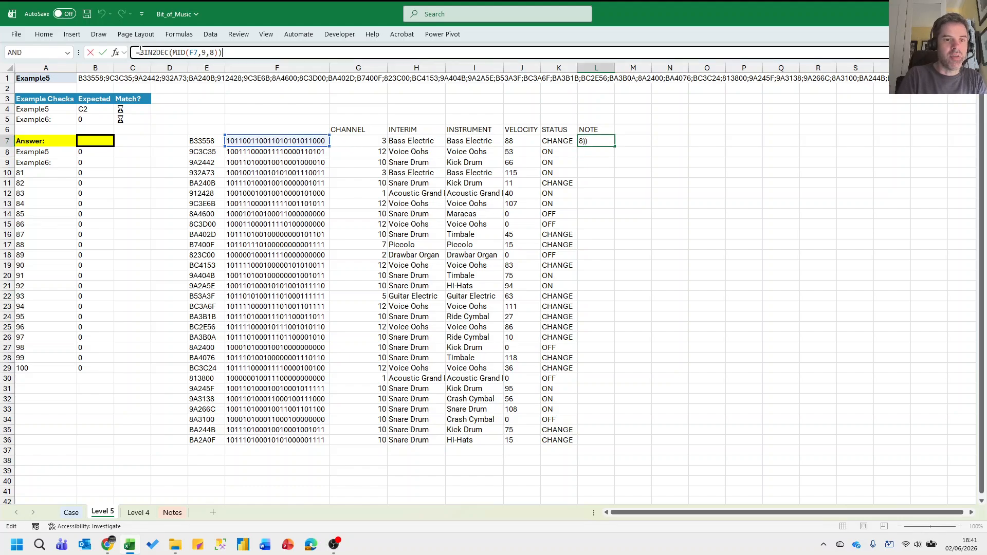
pyautogui.press('Home')
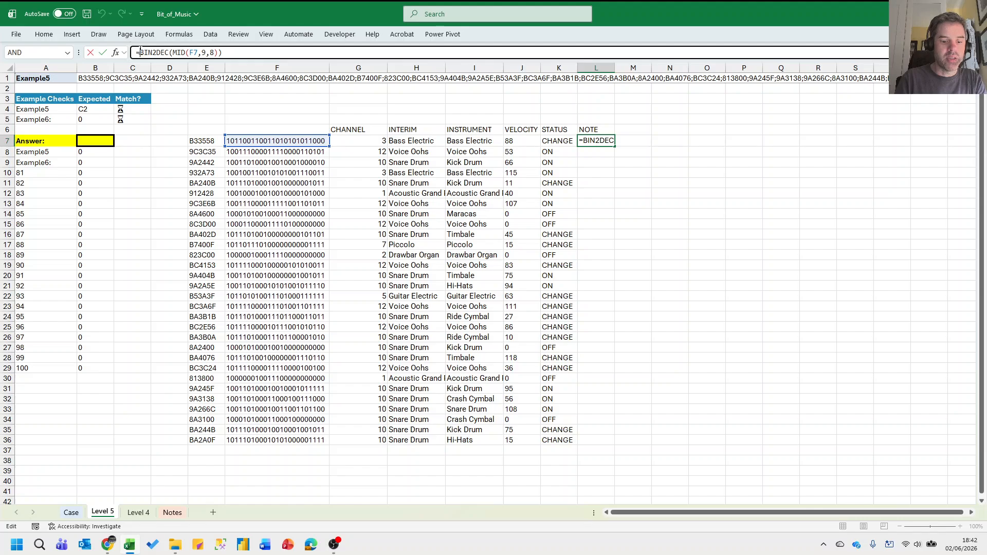
pyautogui.click(141, 52)
pyautogui.write('XLOOKUP(')
pyautogui.press('End')
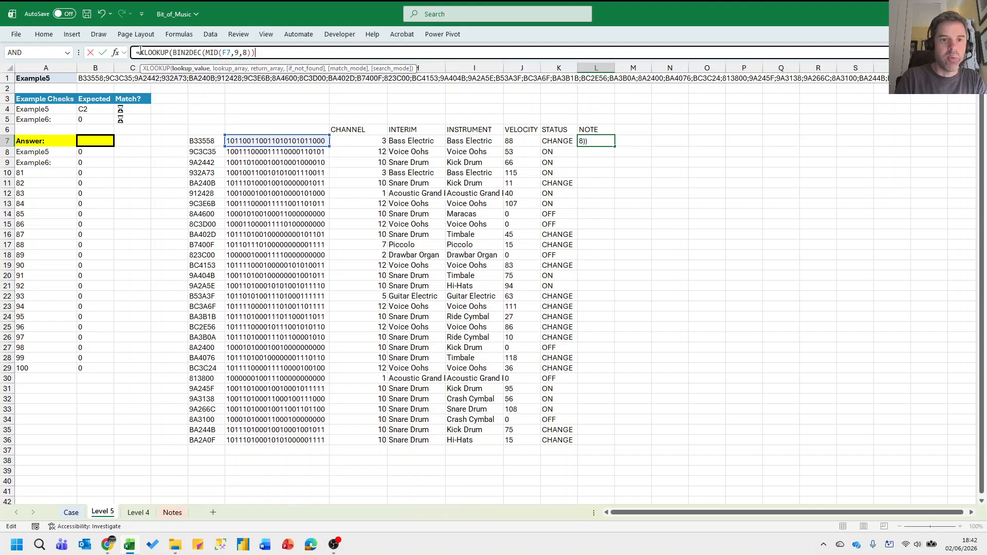
pyautogui.write(',KEY,NOT')
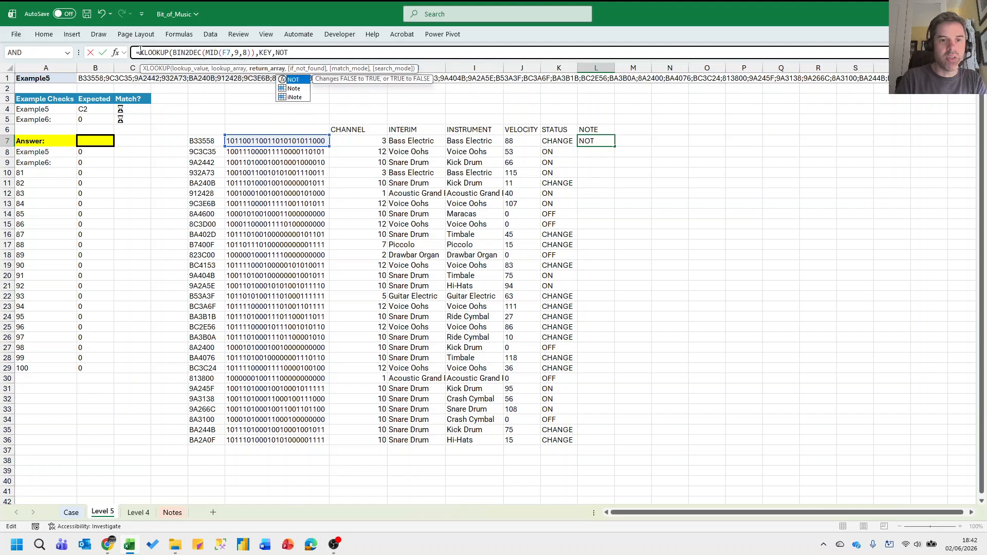
pyautogui.write('E)')
pyautogui.press('Return')
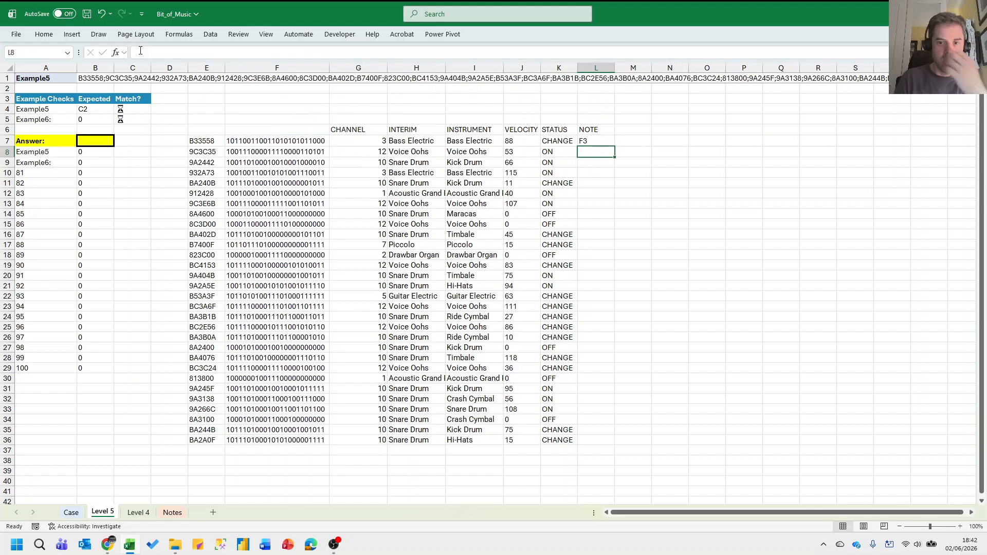
pyautogui.press('Up')
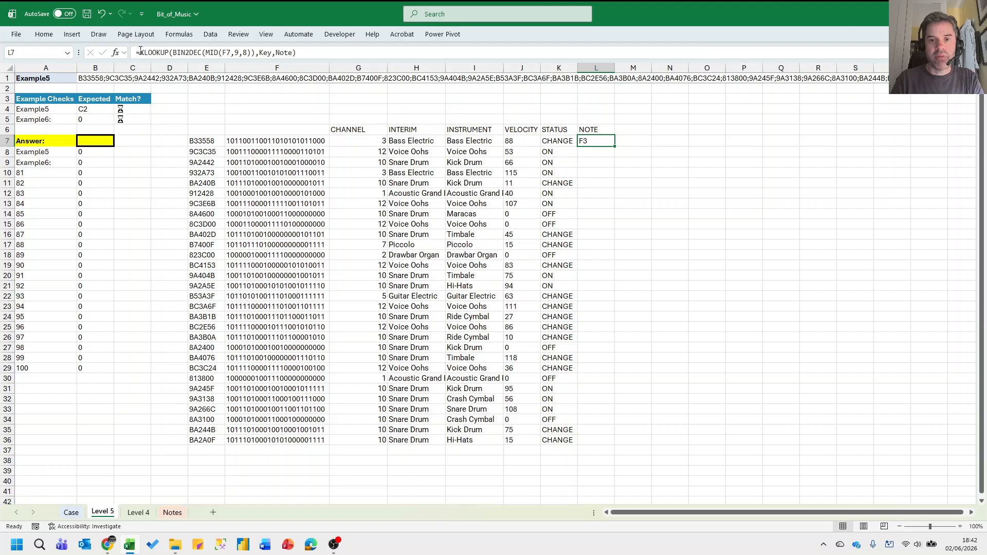
pyautogui.doubleClick(614, 146)
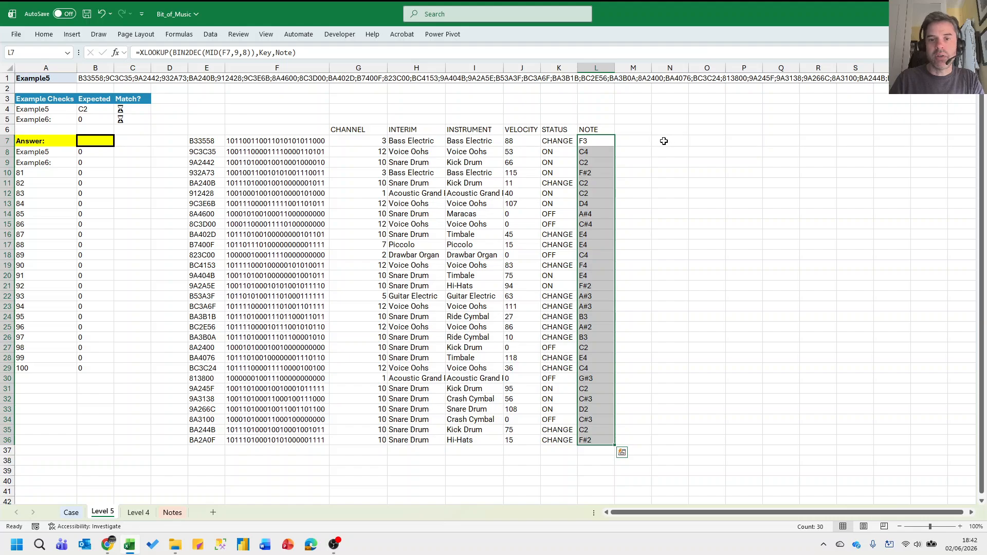
pyautogui.click(637, 142)
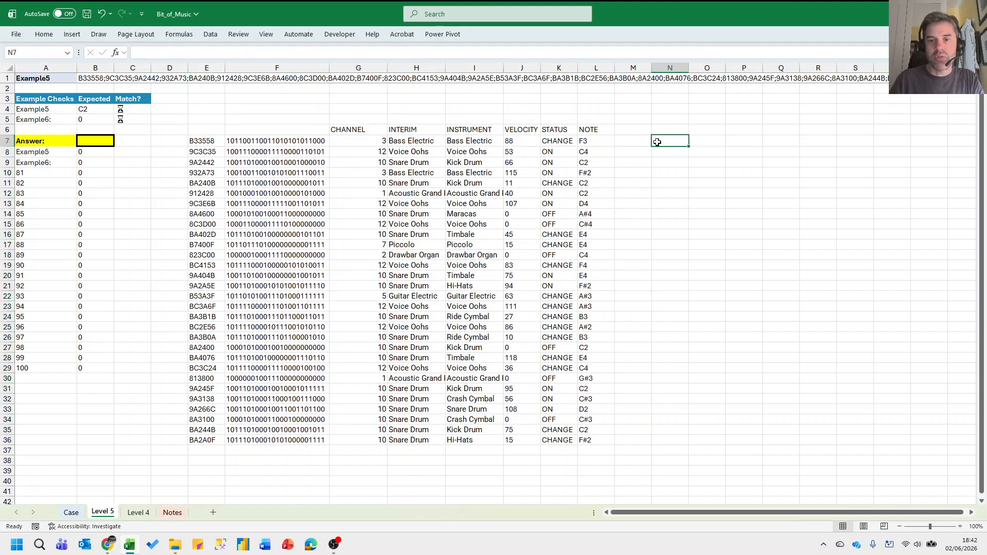
pyautogui.write('=')
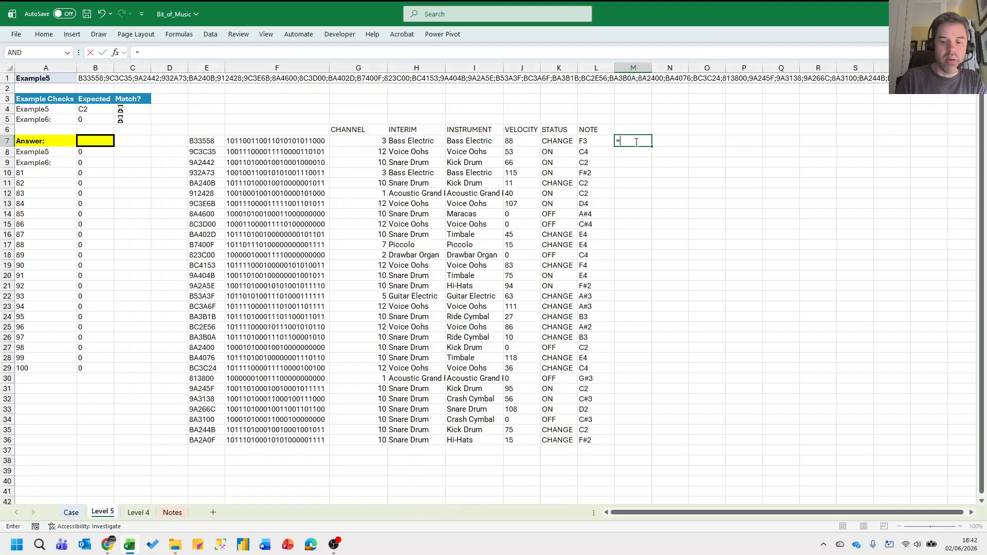
pyautogui.write('_MostLeast(')
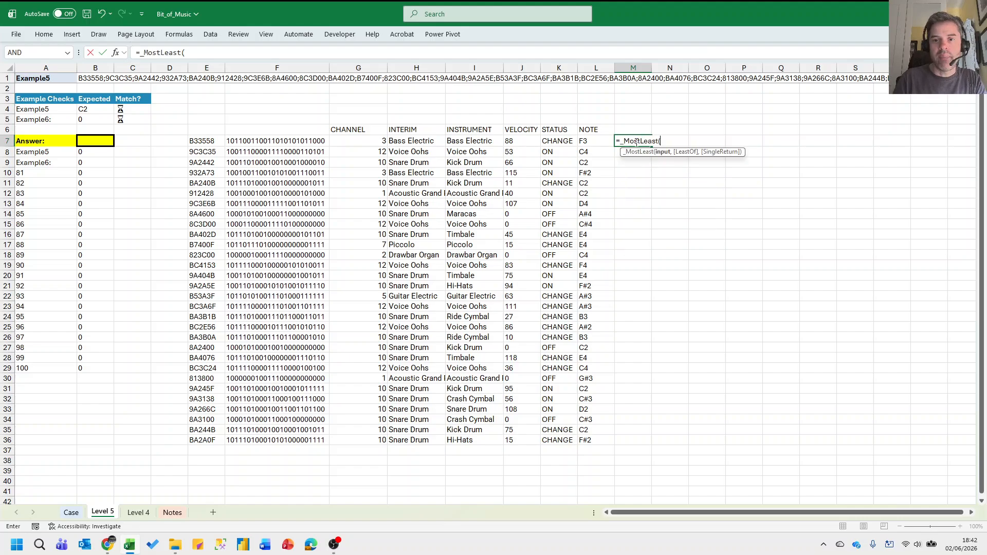
pyautogui.press('Left')
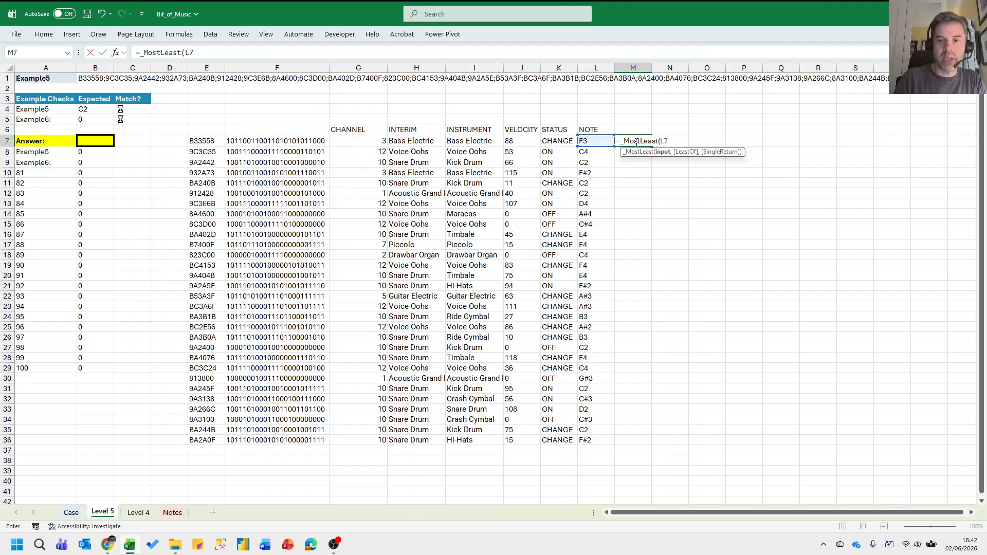
pyautogui.press('BackSpace')
pyautogui.press('BackSpace')
pyautogui.press('BackSpace')
pyautogui.press('BackSpace')
pyautogui.press('BackSpace')
pyautogui.press('BackSpace')
pyautogui.press('BackSpace')
pyautogui.press('BackSpace')
pyautogui.press('BackSpace')
pyautogui.press('BackSpace')
pyautogui.press('BackSpace')
pyautogui.press('BackSpace')
pyautogui.press('BackSpace')
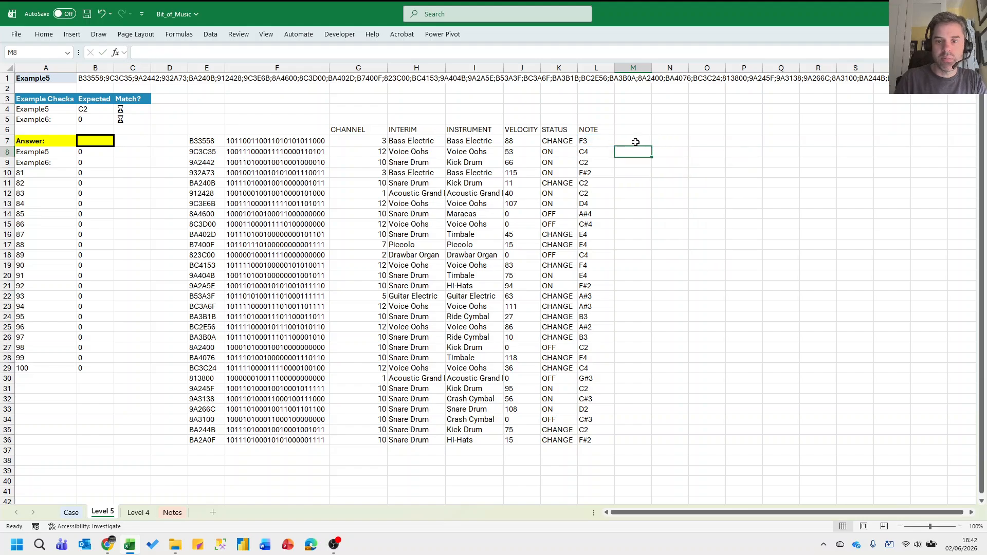
# Tally the notes by frequency in M7 of the Level 5 sheet with =_MostLeast(L7:L36).
pyautogui.write('_MOS')
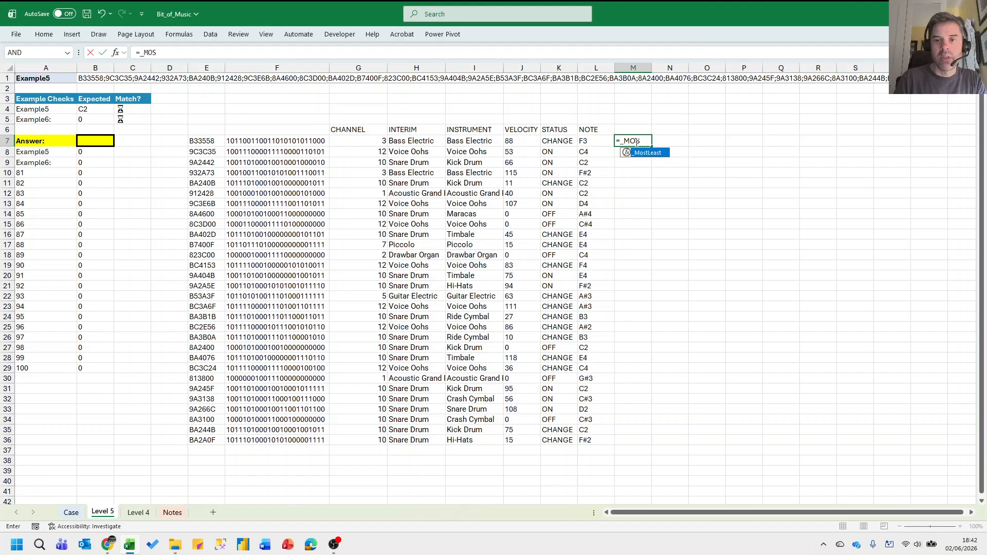
pyautogui.press('Tab')
pyautogui.press('Left')
pyautogui.hotkey('ctrl', 'shift', 'Down')
pyautogui.press('Return')
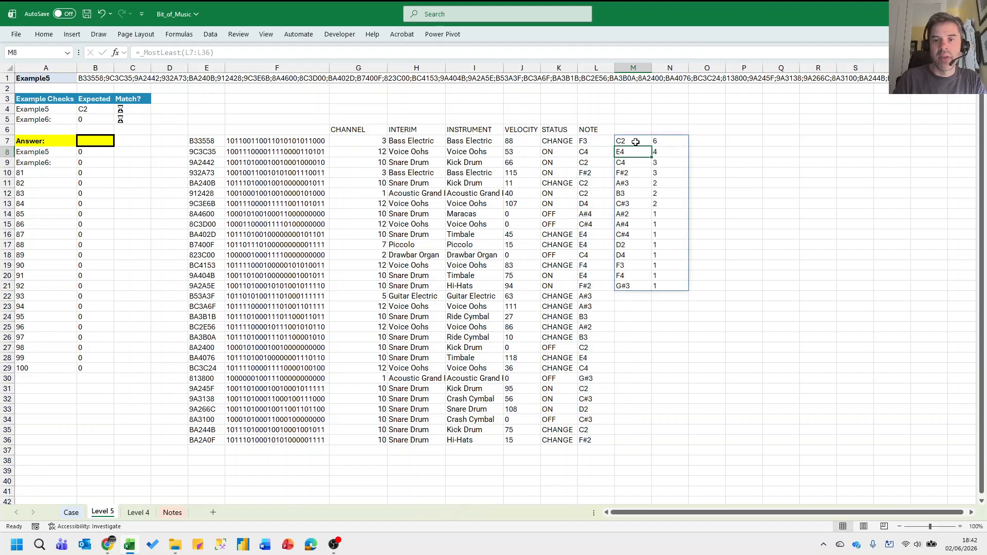
pyautogui.click(635, 142)
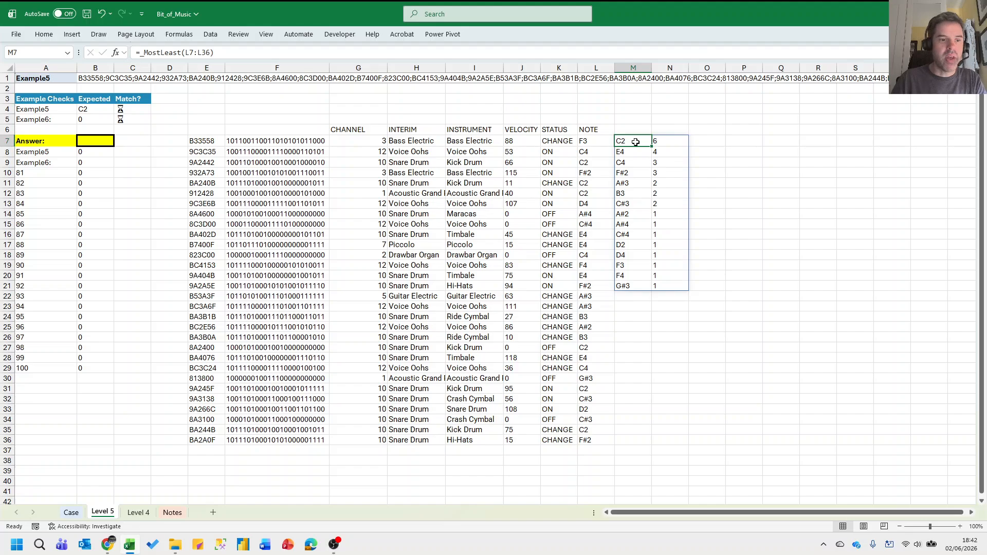
# Link the Level 5 answer cell B7 to the most frequent note in M7.
pyautogui.click(82, 138)
pyautogui.write('=')
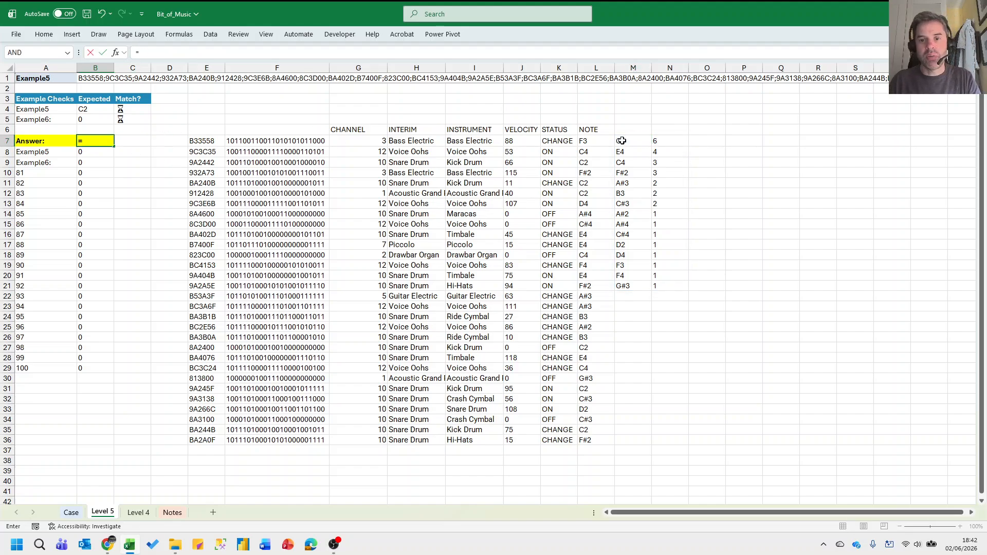
pyautogui.click(622, 140)
pyautogui.press('Return')
# Copy the answers for games 81 to 100 from B10:B29 and paste them into the Level 5 answers on the Excel Esports page in Chrome.
pyautogui.press('Down')
pyautogui.press('Down')
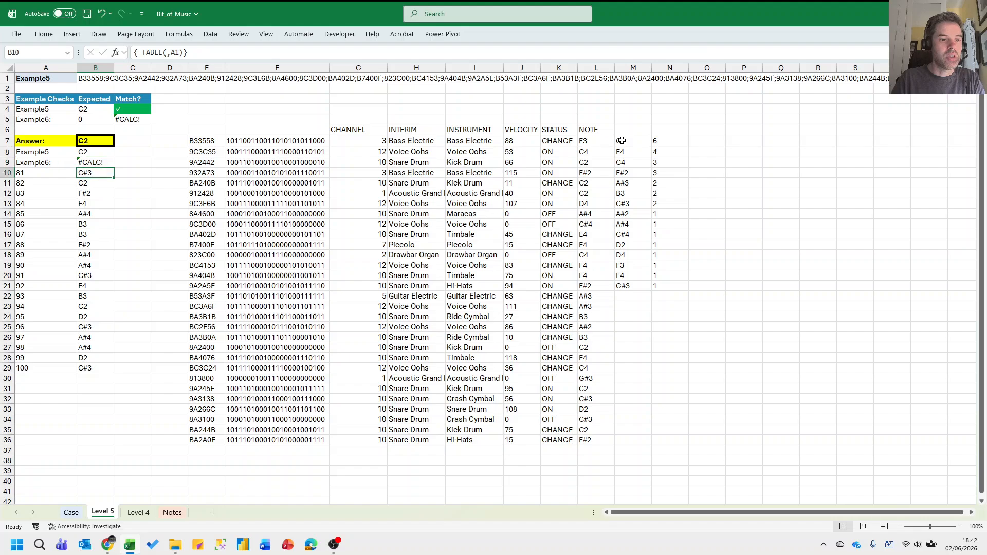
pyautogui.hotkey('ctrl', 'shift', 'Down')
pyautogui.hotkey('ctrl', 'c')
pyautogui.hotkey('alt', 'Tab')
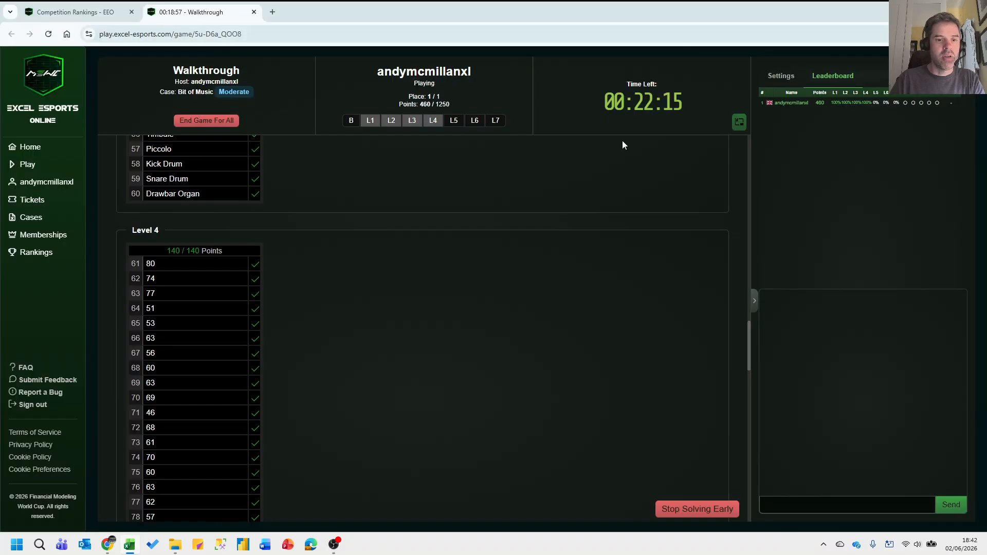
pyautogui.scroll(-5, 330, 306)
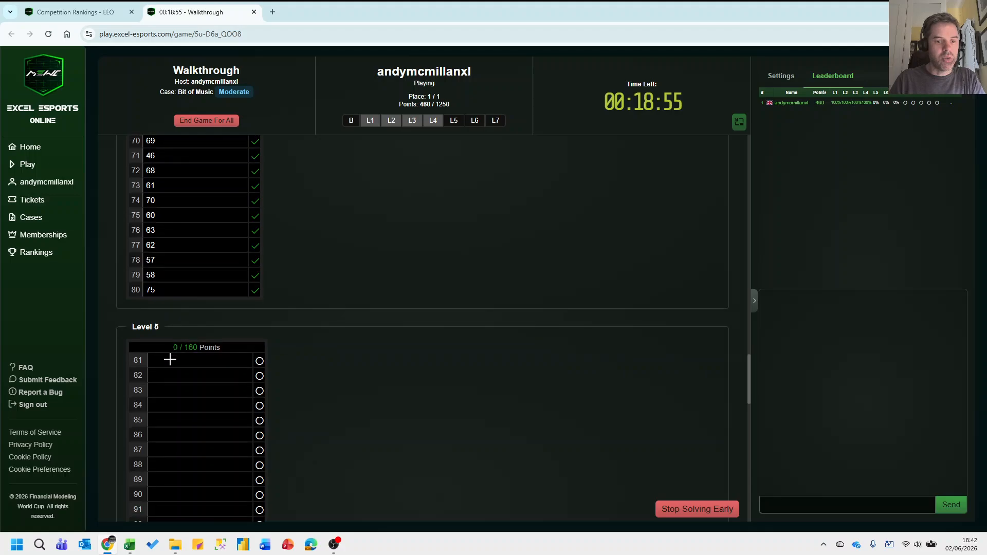
pyautogui.click(169, 360)
pyautogui.hotkey('ctrl', 'v')
pyautogui.scroll(-2, 225, 352)
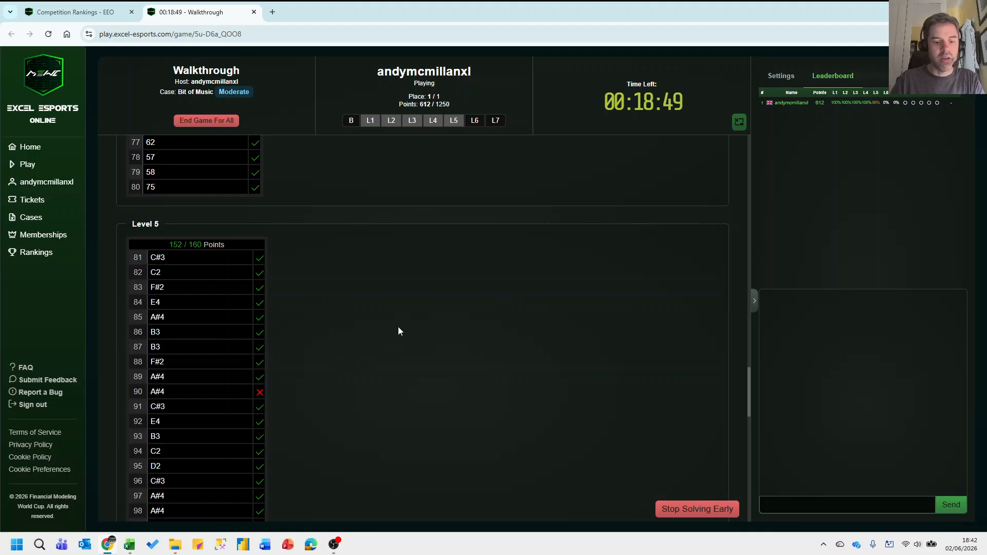
# Switch back to Excel, check the Level 6 question on the Case sheet, and create the Level 6 sheet, selecting E7.
pyautogui.hotkey('alt', 'Tab')
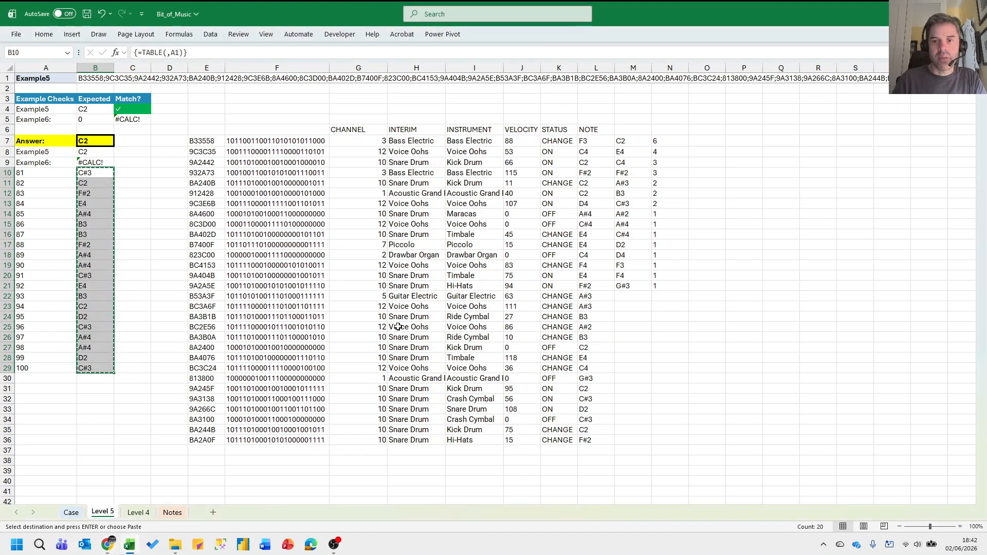
pyautogui.hotkey('ctrl', 'pageup')
pyautogui.press('pagedown')
pyautogui.press('pagedown')
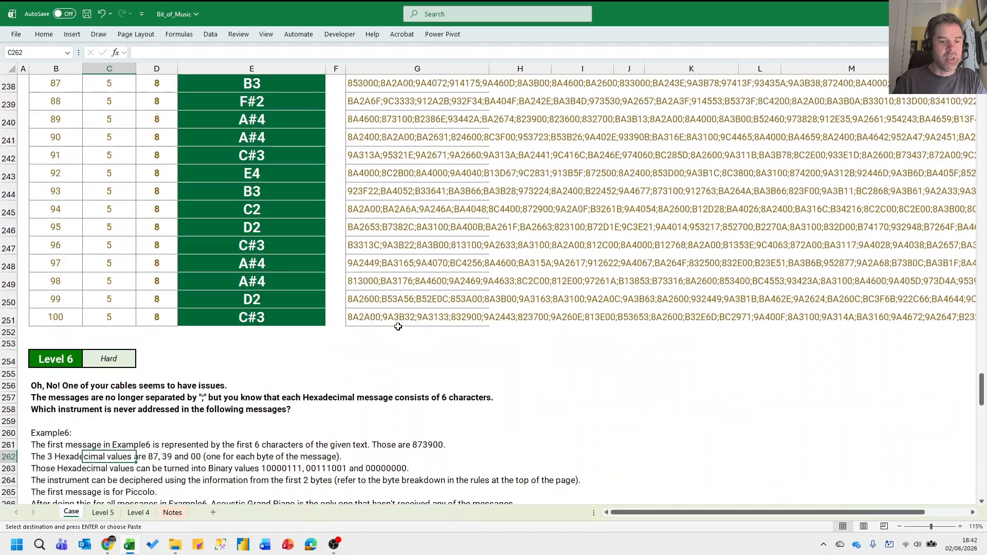
pyautogui.scroll(-6, 397, 327)
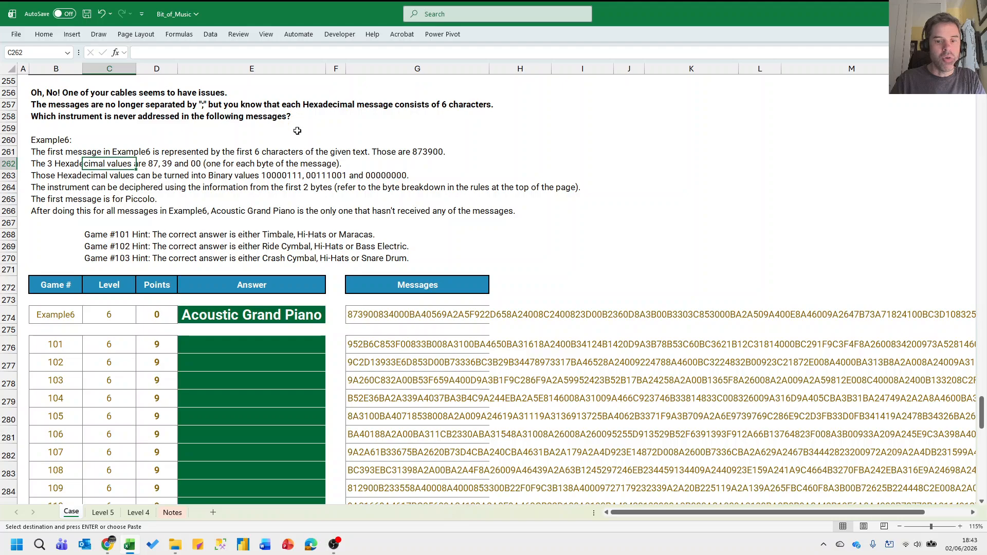
pyautogui.click(127, 365)
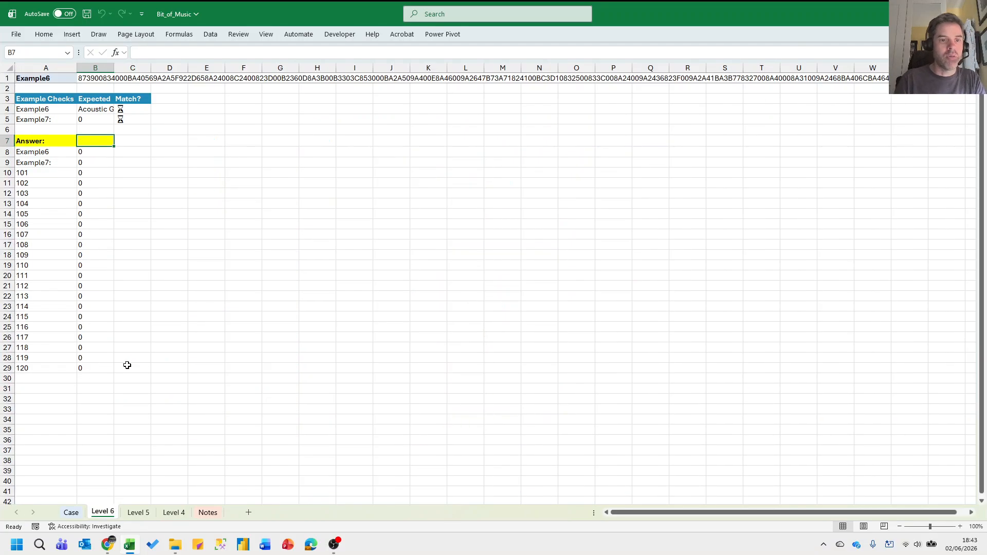
pyautogui.press('Right')
pyautogui.press('Right')
pyautogui.press('Right')
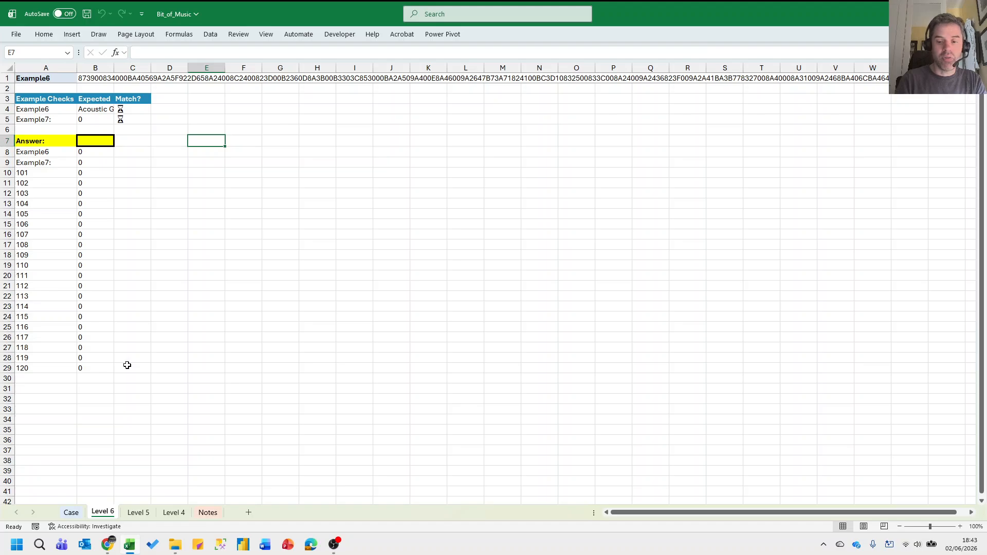
# Split the Example6 string in B1 into six-character groups from E7 with =_TextCharacters(B1,6).
pyautogui.write('=_TEXT')
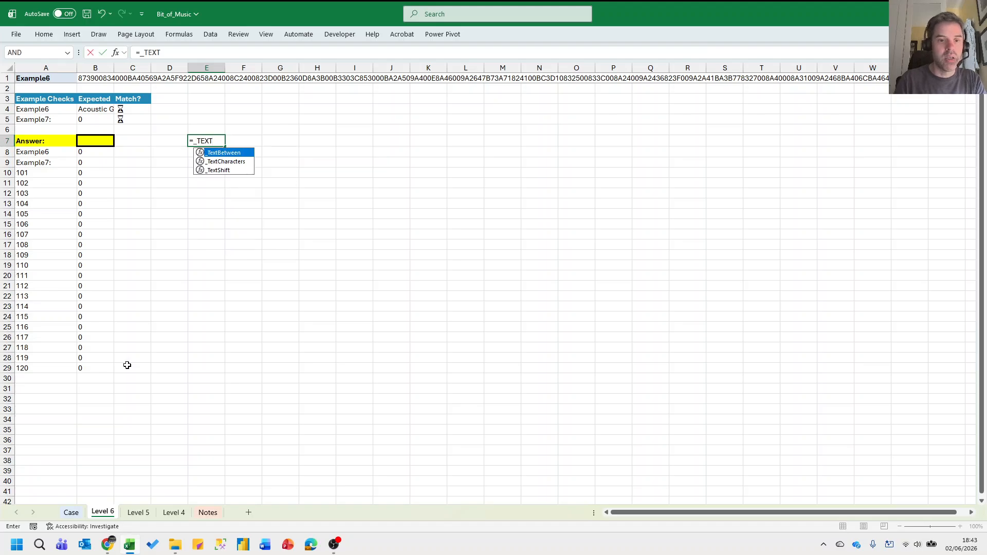
pyautogui.press('Down')
pyautogui.press('Tab')
pyautogui.write('B1,')
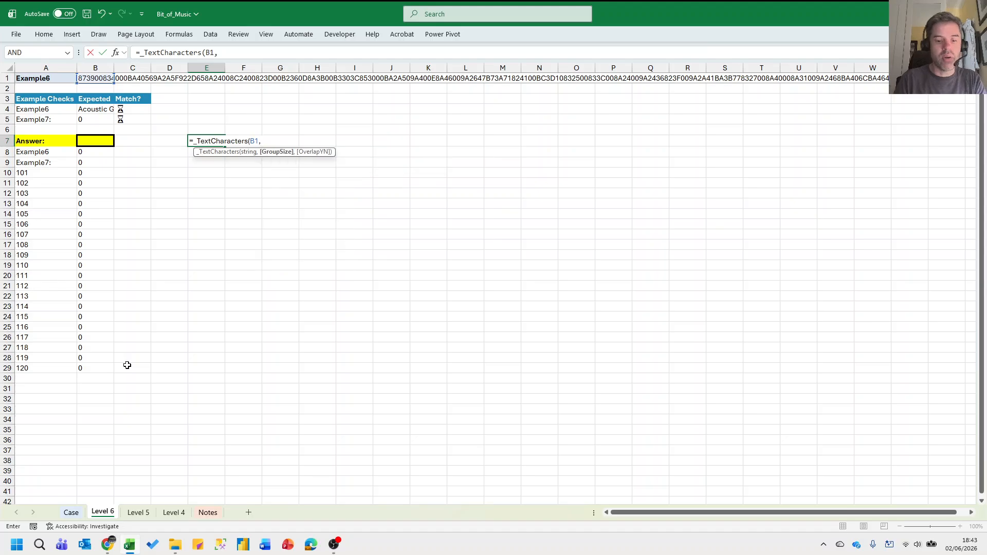
pyautogui.press('Return')
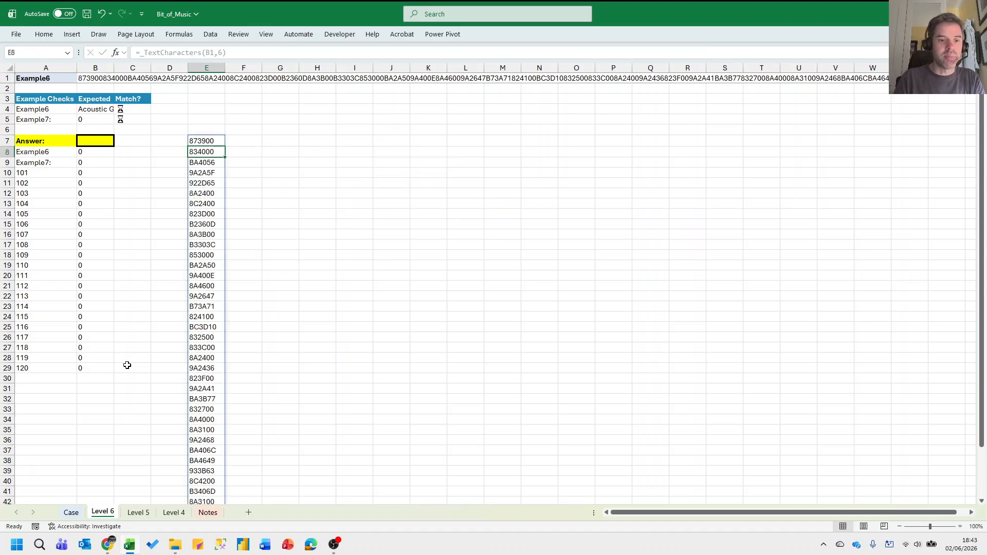
# Label the first two decoding columns on the Level 5 sheet HEX in E6 and BINARY in F6.
pyautogui.hotkey('ctrl', 'pagedown')
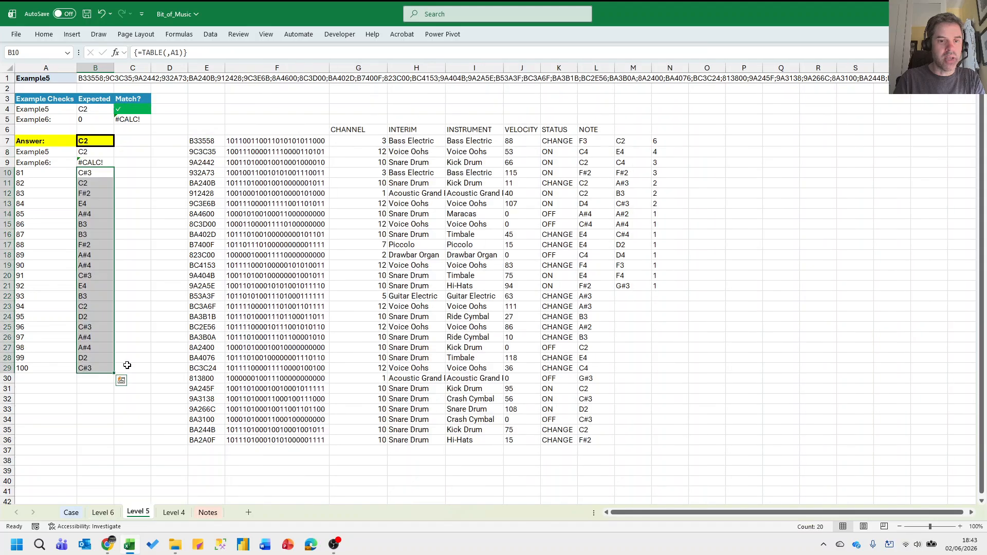
pyautogui.press('Right')
pyautogui.press('Right')
pyautogui.press('Right')
pyautogui.press('Right')
pyautogui.press('Up')
pyautogui.press('Up')
pyautogui.press('Up')
pyautogui.press('Up')
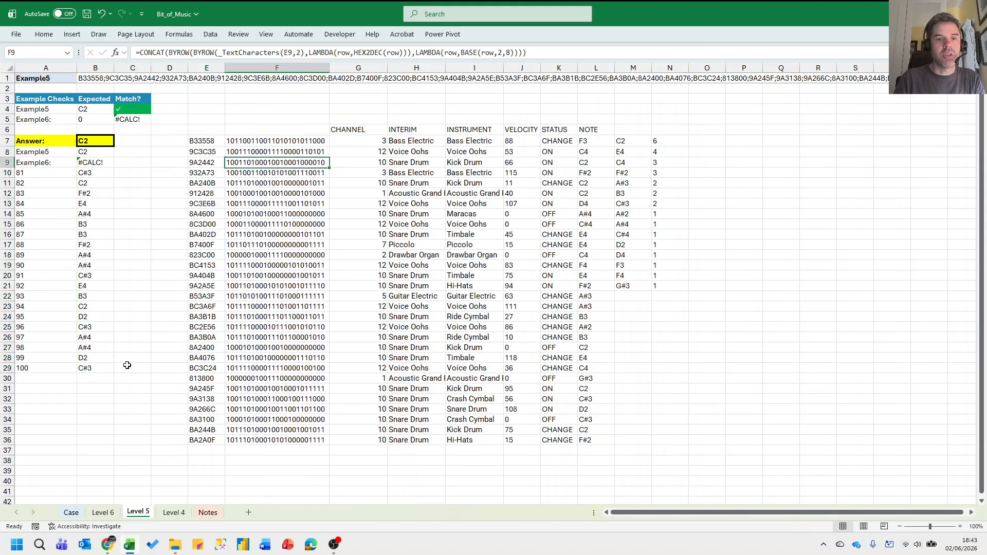
pyautogui.write('VINA')
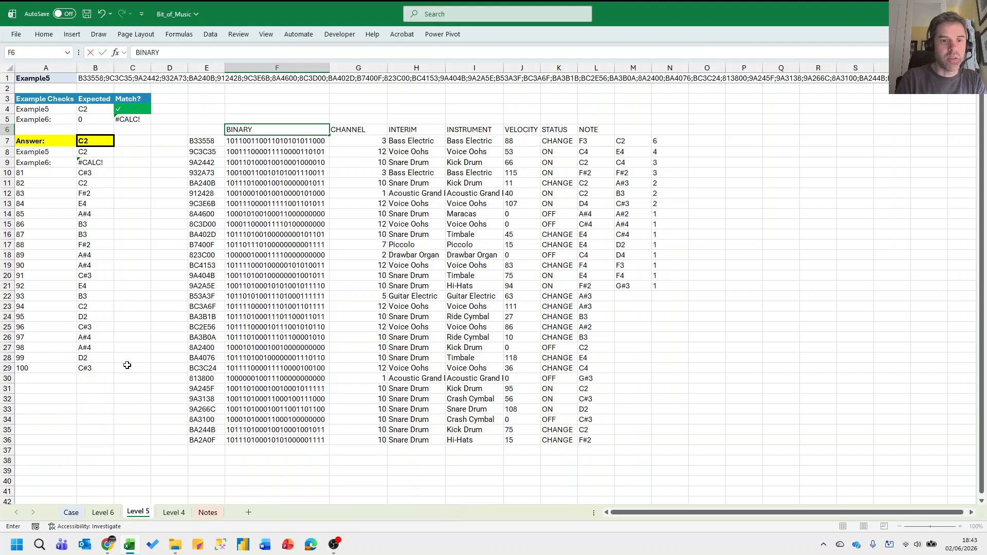
pyautogui.press('Tab')
pyautogui.press('Left')
pyautogui.press('Left')
pyautogui.write('HEX')
pyautogui.press('Tab')
pyautogui.press('Tab')
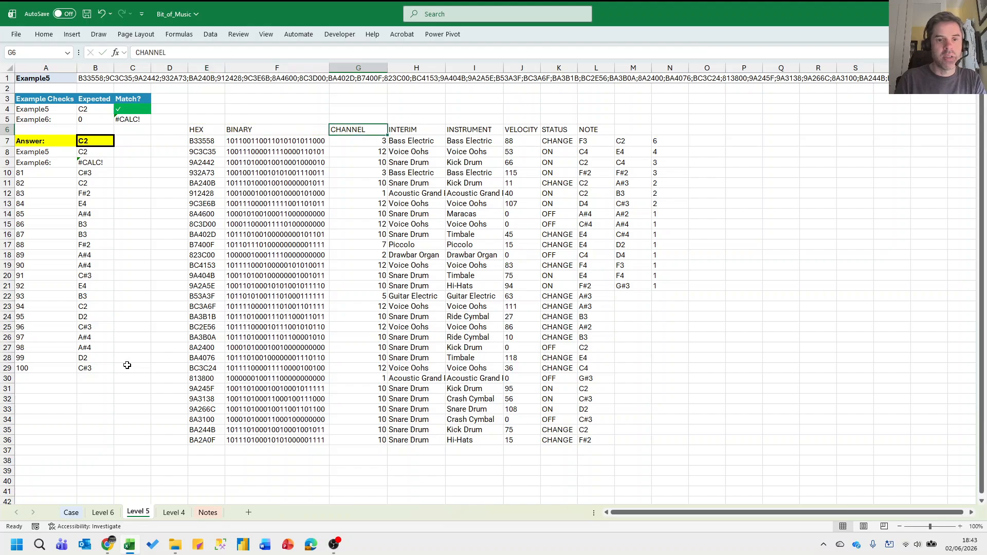
# Copy the BINARY through NOTE columns (F:L) from Level 5 into the same columns of Level 6.
pyautogui.press('Left')
pyautogui.hotkey('shift', 'Right')
pyautogui.hotkey('shift', 'Right')
pyautogui.hotkey('shift', 'Right')
pyautogui.hotkey('shift', 'Right')
pyautogui.hotkey('shift', 'Right')
pyautogui.hotkey('shift', 'Right')
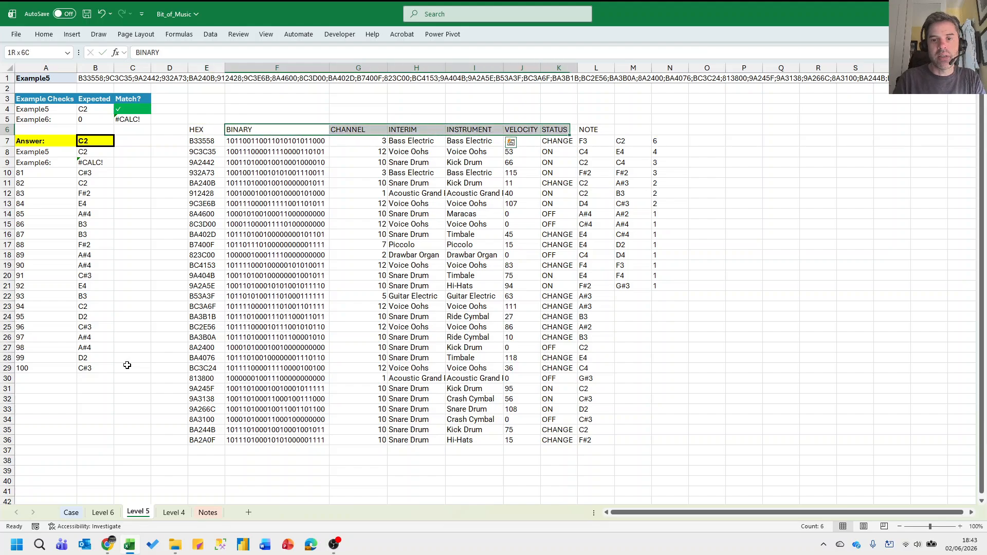
pyautogui.hotkey('ctrl', 'space')
pyautogui.hotkey('ctrl', 'c')
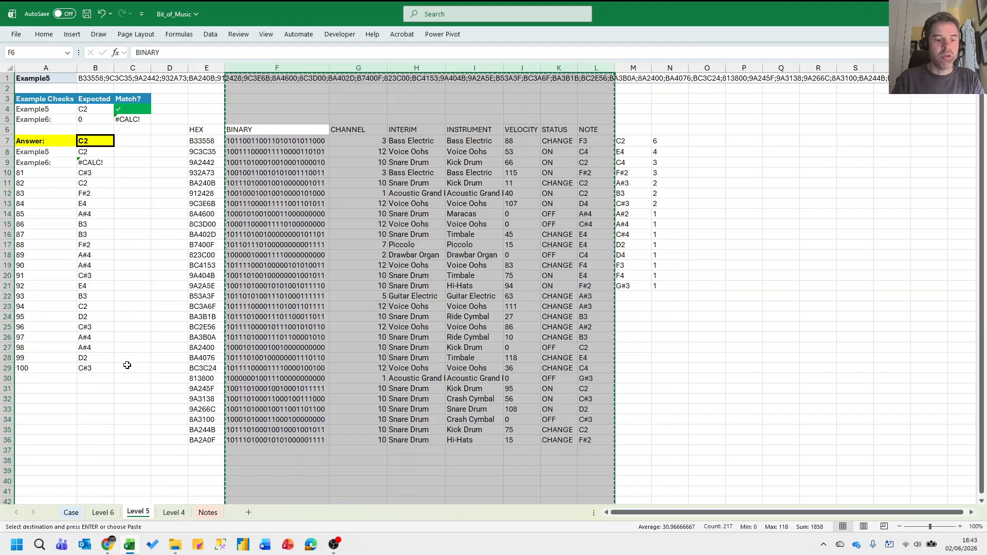
pyautogui.hotkey('ctrl', 'pageup')
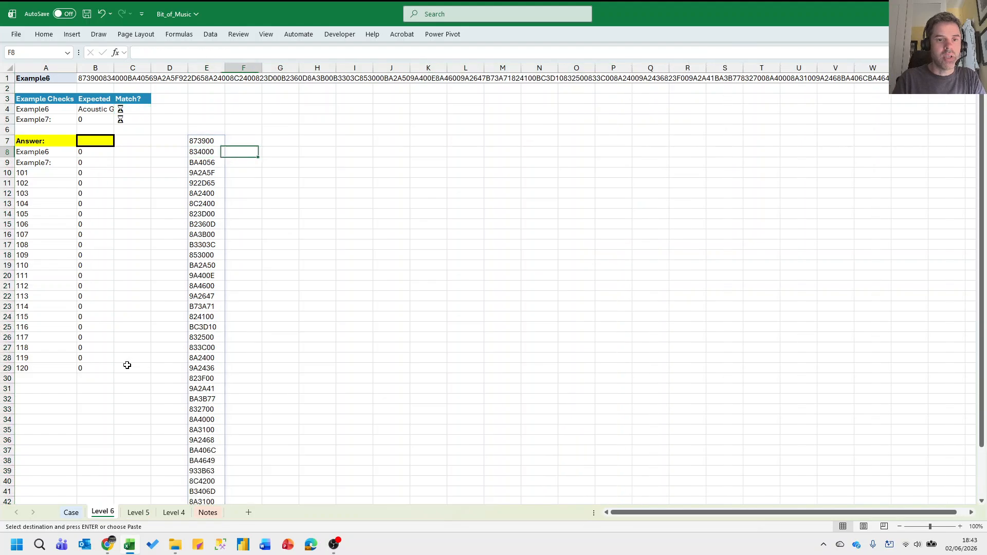
pyautogui.hotkey('ctrl', 'space')
pyautogui.hotkey('ctrl', 'v')
pyautogui.press('Right')
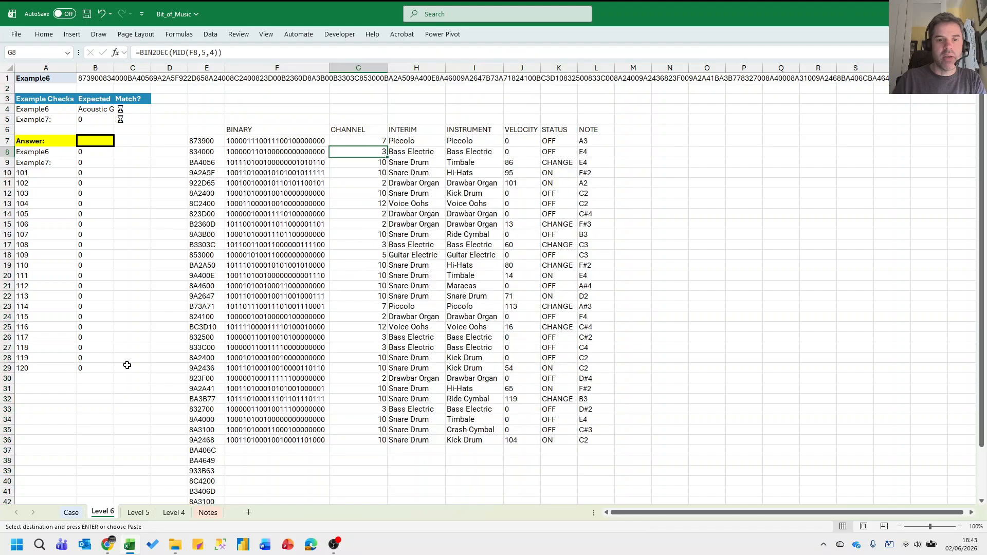
# Extend the F:L decoding formulas on Level 6 from row 36 down to row 46, the last hex message.
pyautogui.click(323, 446)
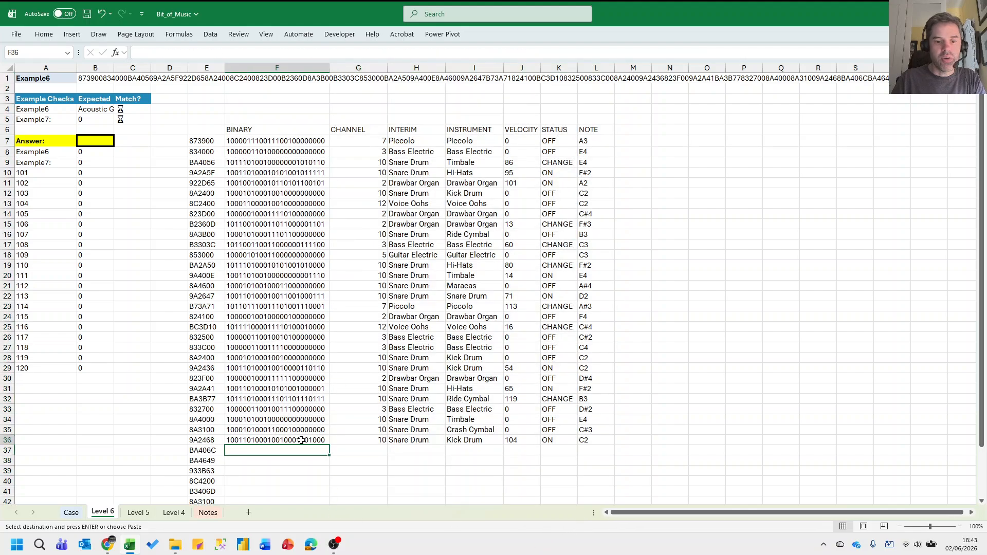
pyautogui.moveTo(302, 439); pyautogui.dragTo(579, 422)
pyautogui.scroll(4, 529, 346)
pyautogui.click(404, 210)
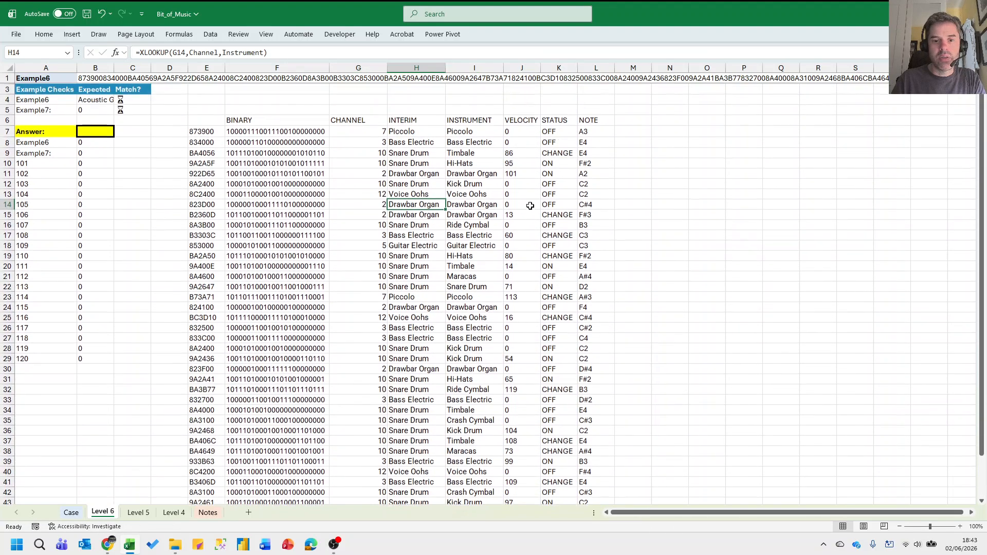
pyautogui.scroll(1, 530, 206)
# List all instrument names from P7 downward with the formula =Instrument.
pyautogui.click(466, 139)
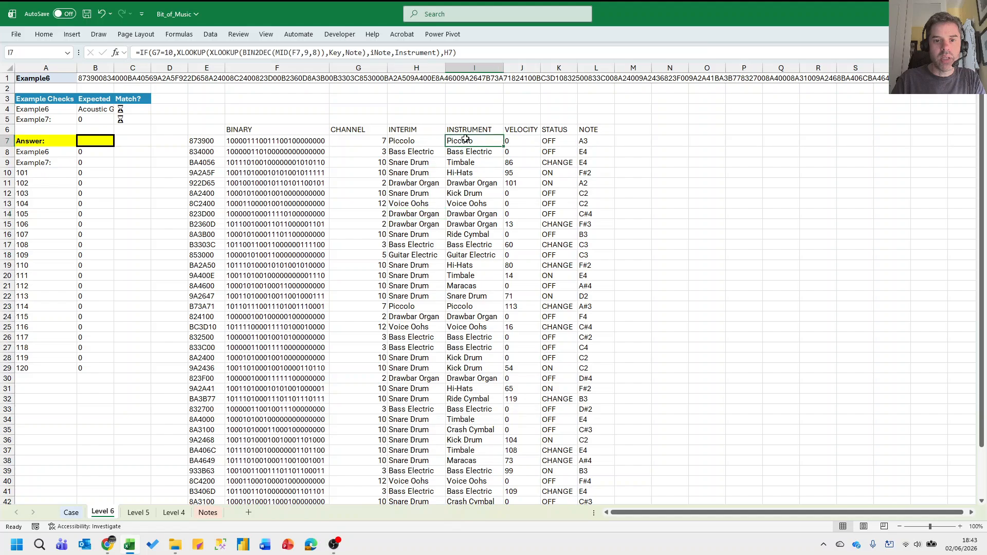
pyautogui.click(672, 139)
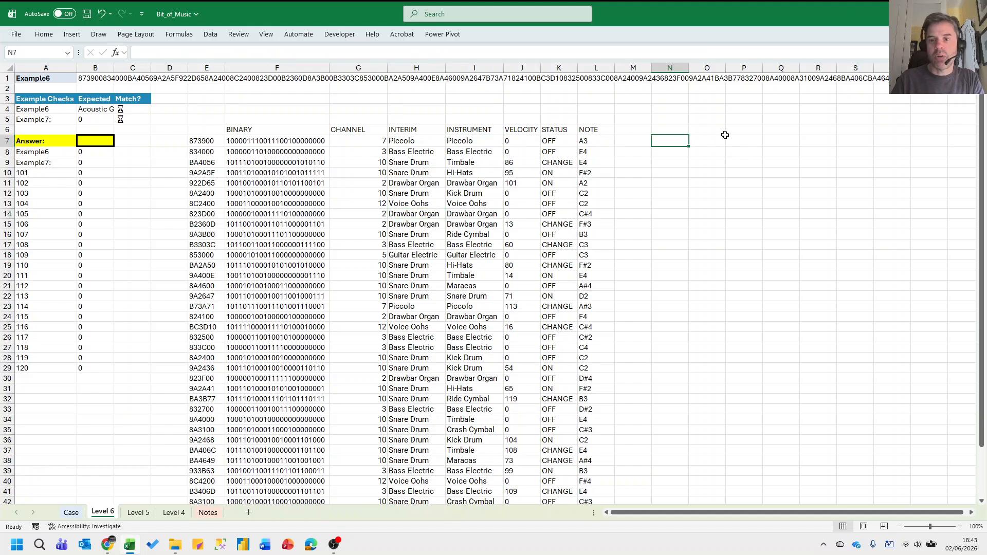
pyautogui.click(735, 140)
pyautogui.write('=INST')
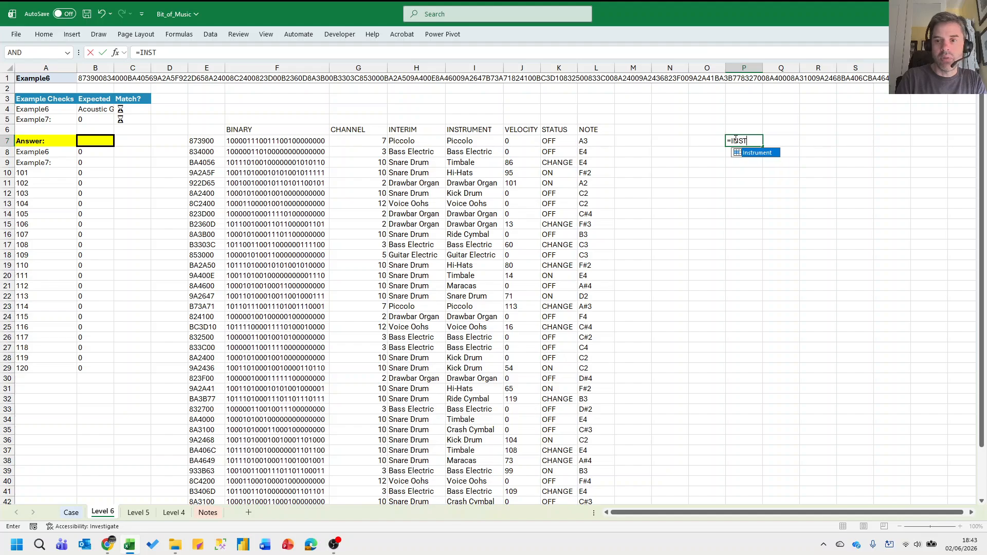
pyautogui.press('Tab')
pyautogui.press('Return')
pyautogui.press('Left')
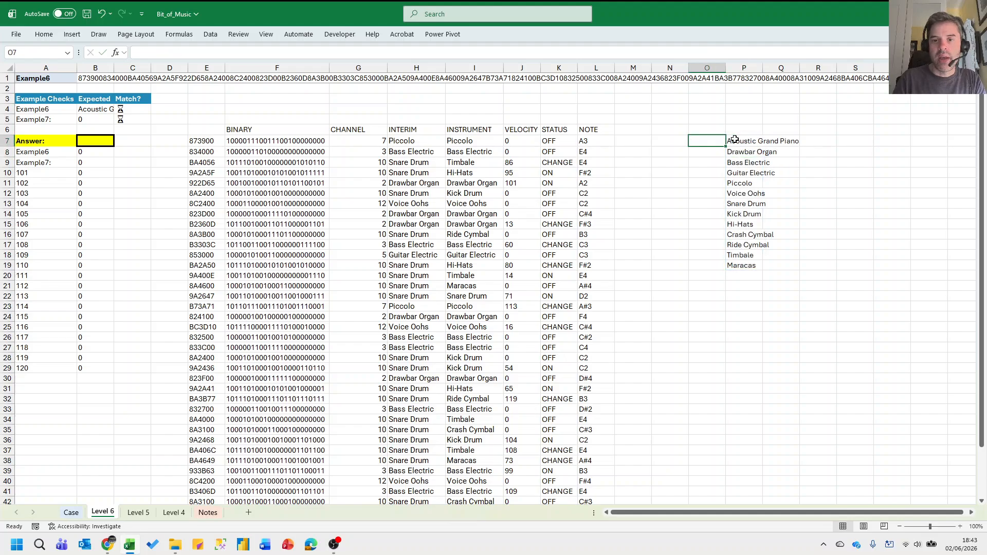
# Count each listed instrument's messages from O7 with =COUNTIFS(I7:I46,P7#).
pyautogui.write('=COUNTIFS(')
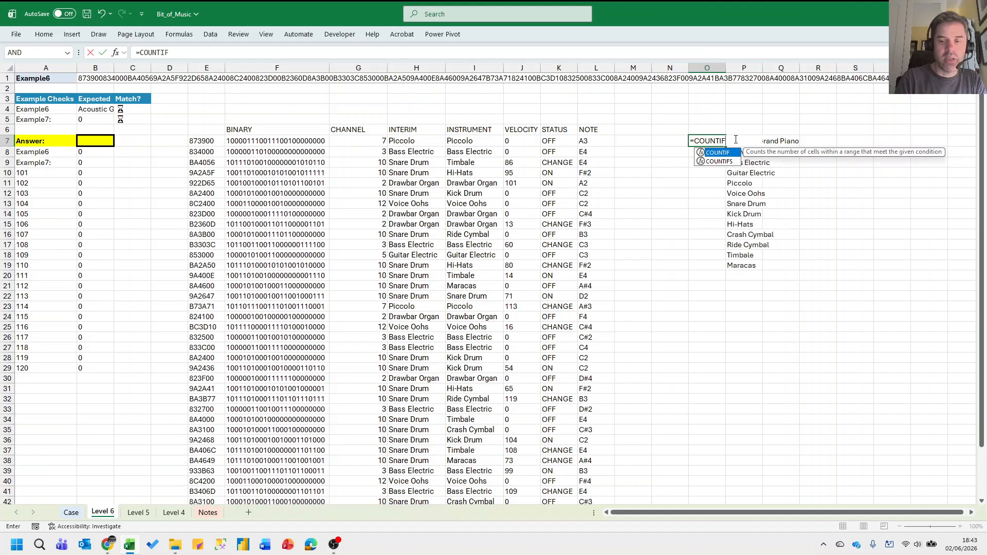
pyautogui.click(735, 140)
pyautogui.press('Left')
pyautogui.press('Left')
pyautogui.press('Left')
pyautogui.press('Left')
pyautogui.press('Left')
pyautogui.press('Left')
pyautogui.press('Left')
pyautogui.press('Left')
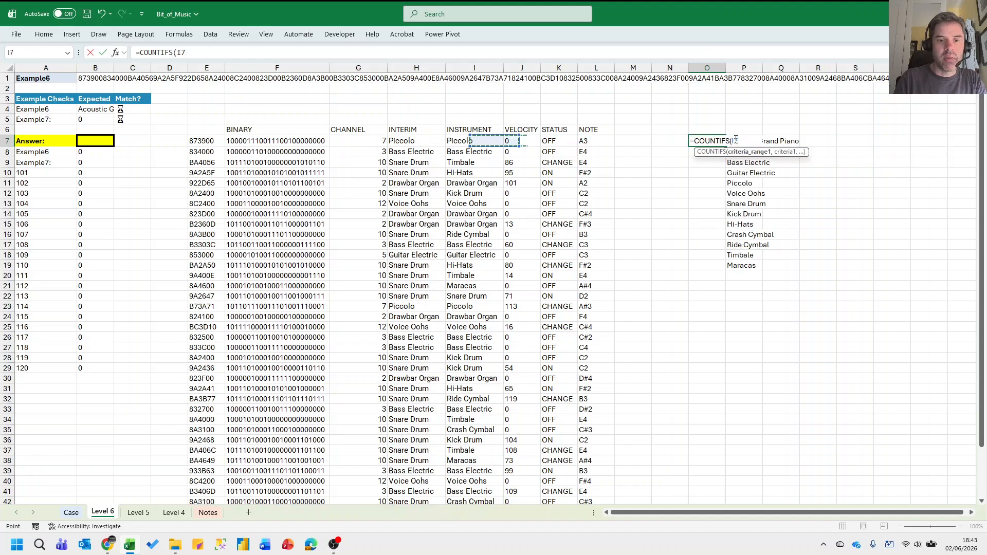
pyautogui.hotkey('ctrl', 'shift', 'Down')
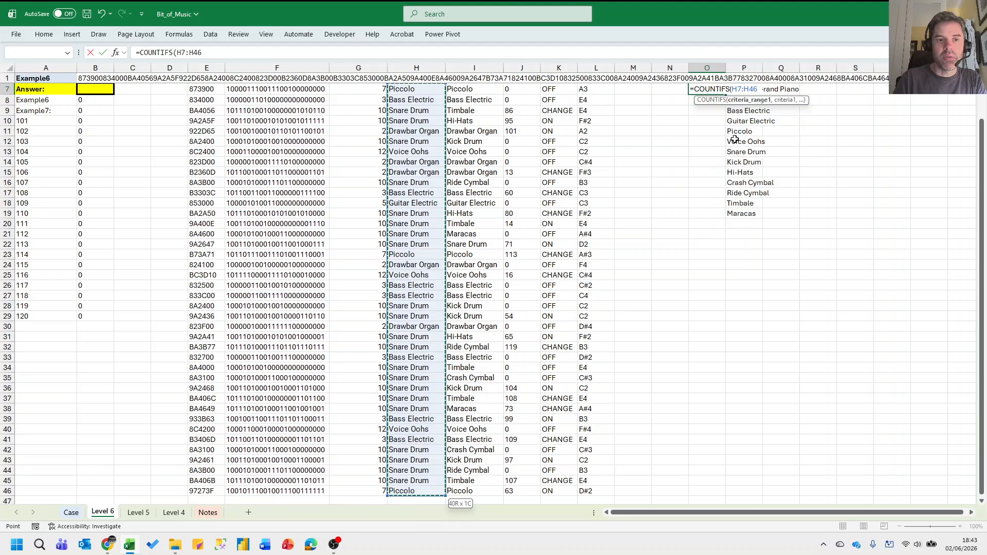
pyautogui.press('Right')
pyautogui.hotkey('ctrl', 'shift', 'Down')
pyautogui.write(',')
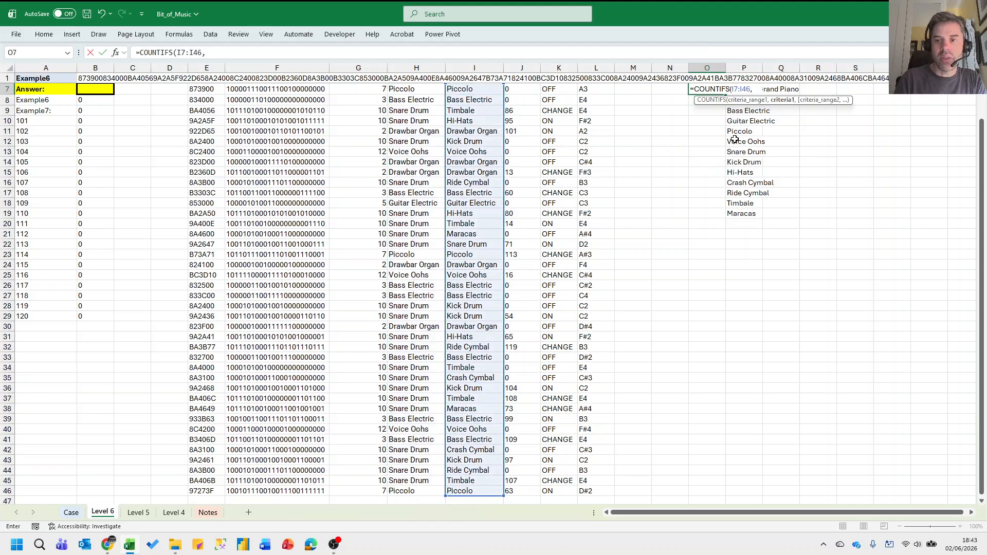
pyautogui.press('Left')
pyautogui.press('Right')
pyautogui.press('Right')
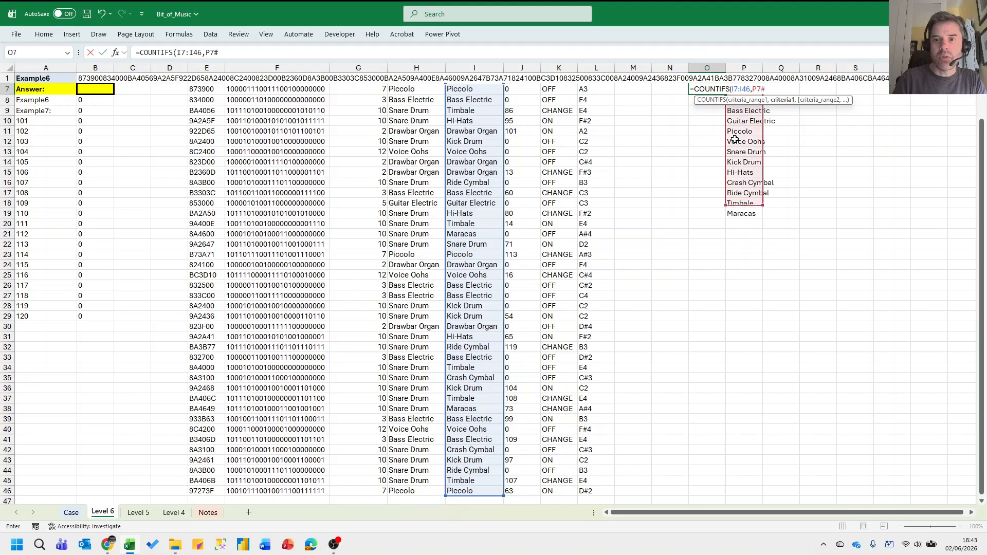
pyautogui.hotkey('ctrl', 'shift', 'Down')
pyautogui.press('Return')
pyautogui.scroll(1, 734, 138)
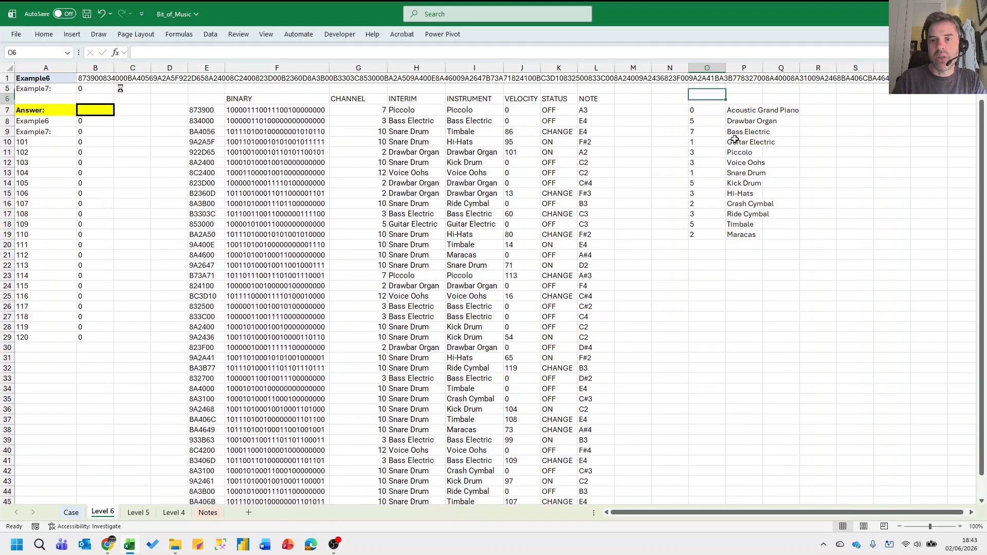
# Extract the instrument with no messages in M7 using =FILTER(P7#,O7#=0).
pyautogui.press('Up')
pyautogui.press('Left')
pyautogui.press('Left')
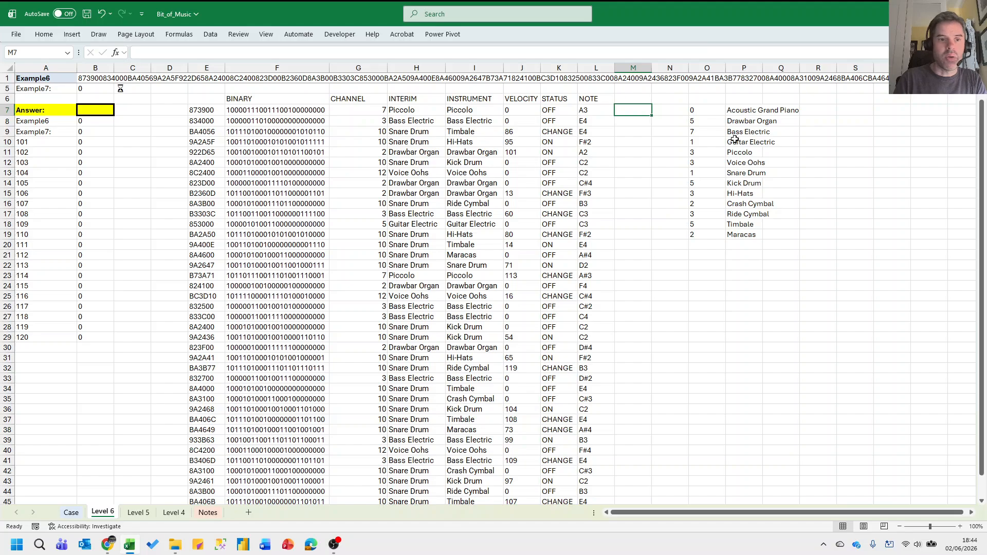
pyautogui.press('Left')
pyautogui.press('Right')
pyautogui.write('=FILTE')
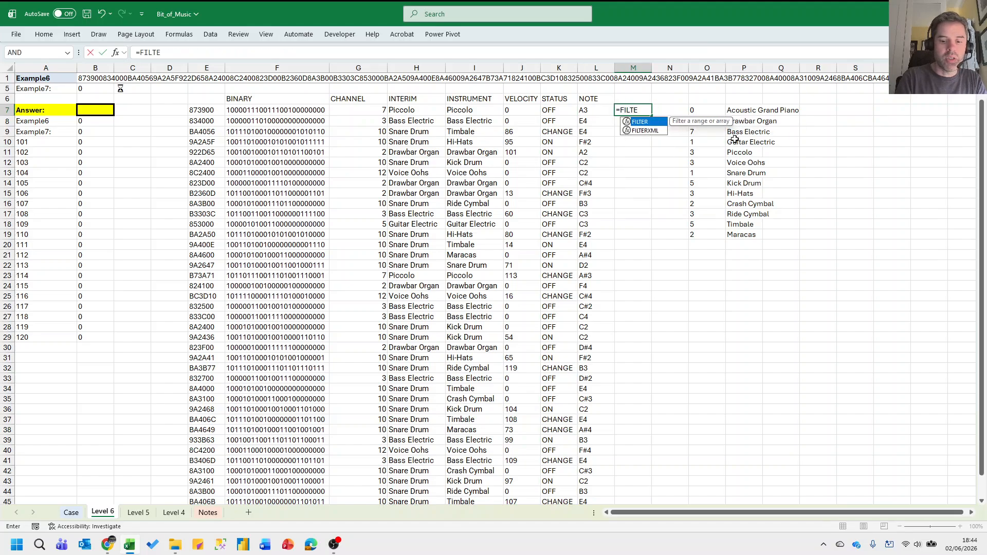
pyautogui.write('R(')
pyautogui.press('Right')
pyautogui.press('Right')
pyautogui.press('Right')
pyautogui.write('#')
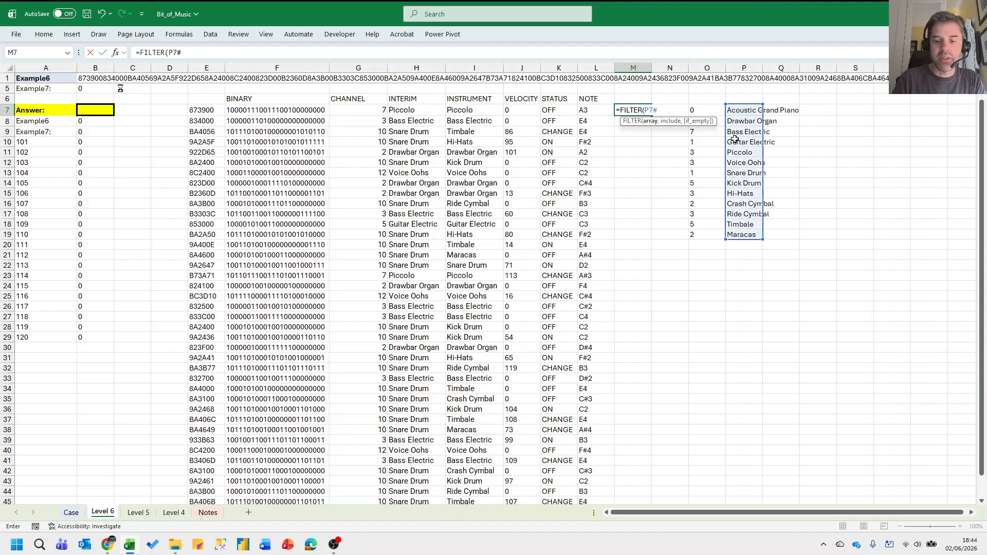
pyautogui.write(',')
pyautogui.press('Left')
pyautogui.press('Right')
pyautogui.press('Right')
pyautogui.press('Right')
pyautogui.write('#')
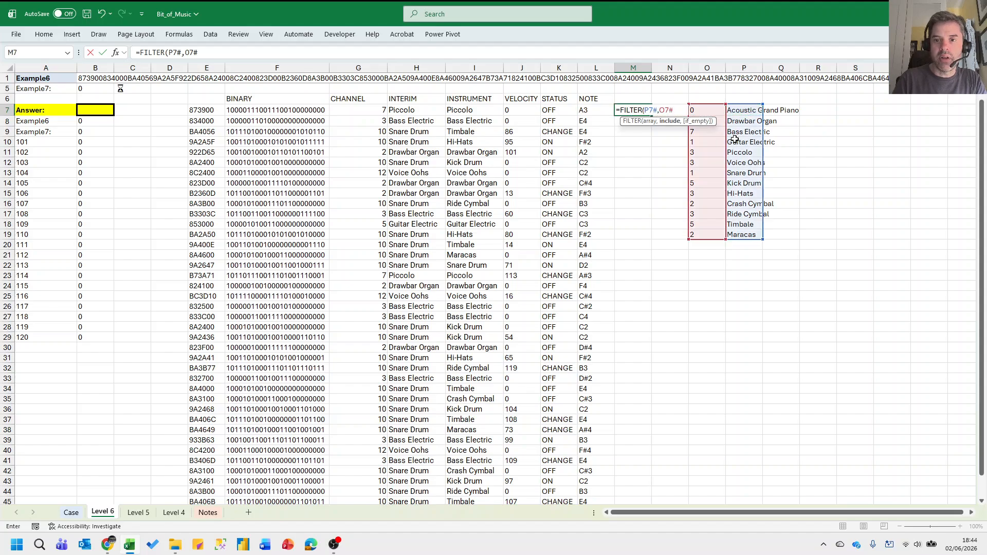
pyautogui.write('=0)')
pyautogui.press('Return')
# Link the Level 6 answer cell B7 to the filtered instrument with =M7.
pyautogui.press('Up')
pyautogui.hotkey('ctrl', 'Left')
pyautogui.hotkey('ctrl', 'Left')
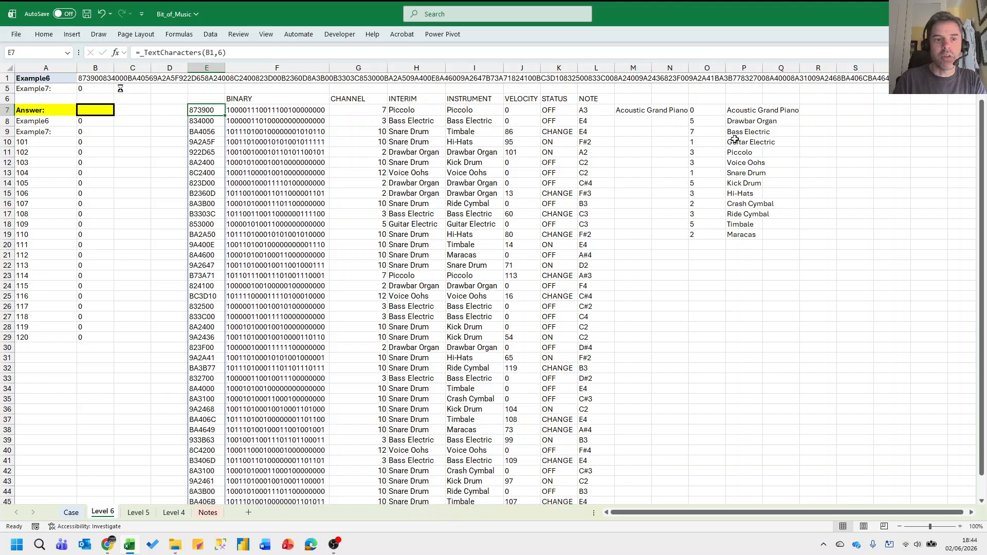
pyautogui.press('Right')
pyautogui.write('=')
pyautogui.hotkey('ctrl', 'Right')
pyautogui.hotkey('ctrl', 'Right')
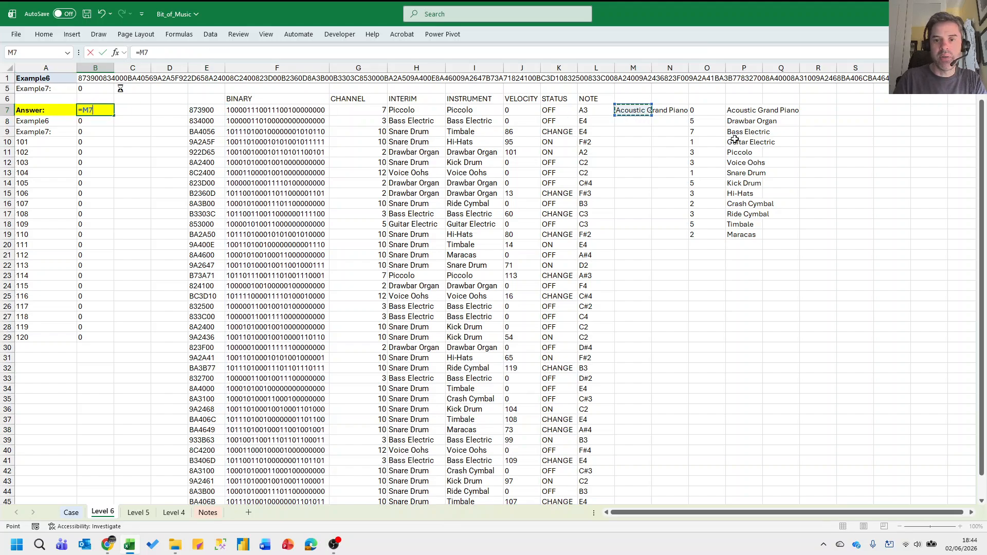
pyautogui.press('Return')
# Copy the answers for questions 101 to 120 (B10:B29) and paste them into Level 6 of the Excel Esports game page in the browser.
pyautogui.press('Down')
pyautogui.press('Down')
pyautogui.hotkey('ctrl', 'shift', 'Down')
pyautogui.hotkey('ctrl', 'c')
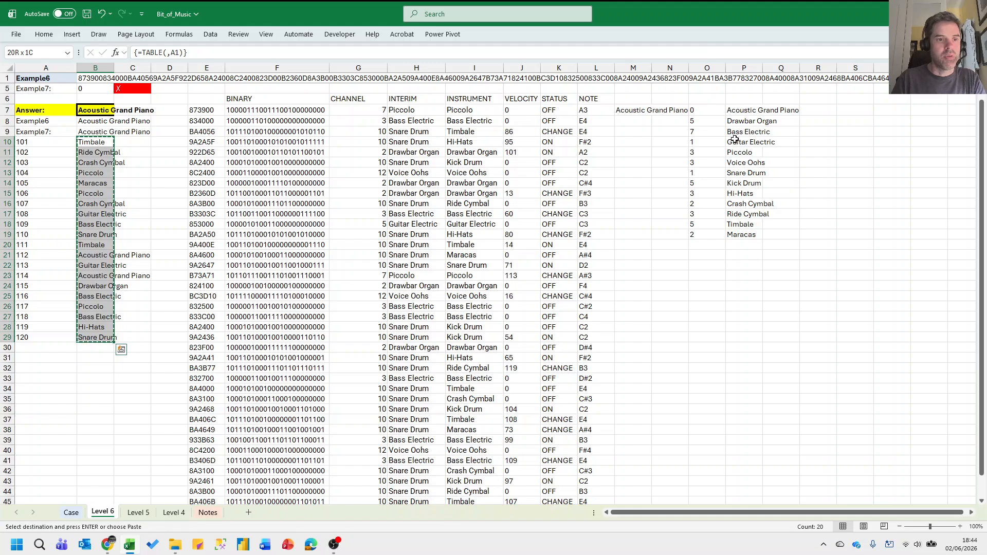
pyautogui.hotkey('alt', 'Tab')
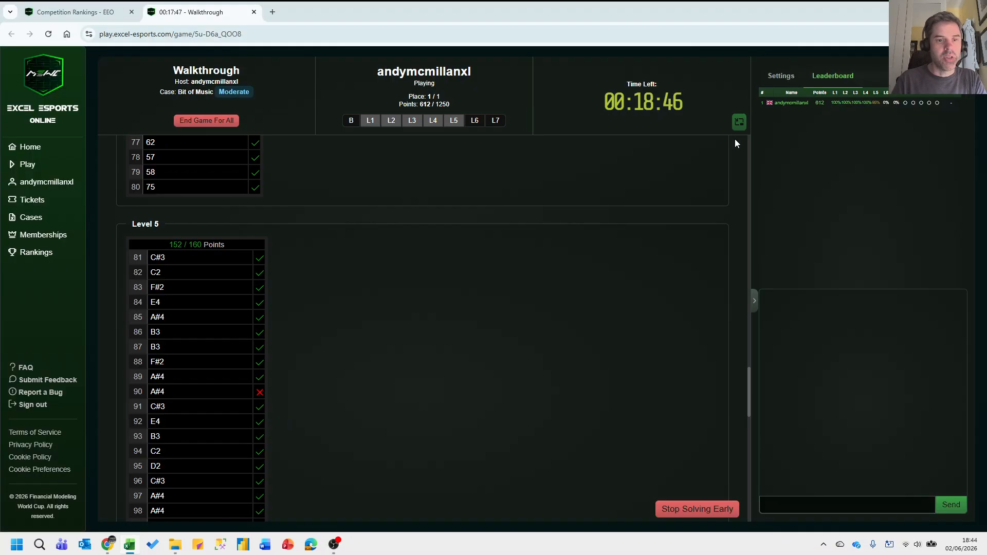
pyautogui.scroll(-5, 408, 288)
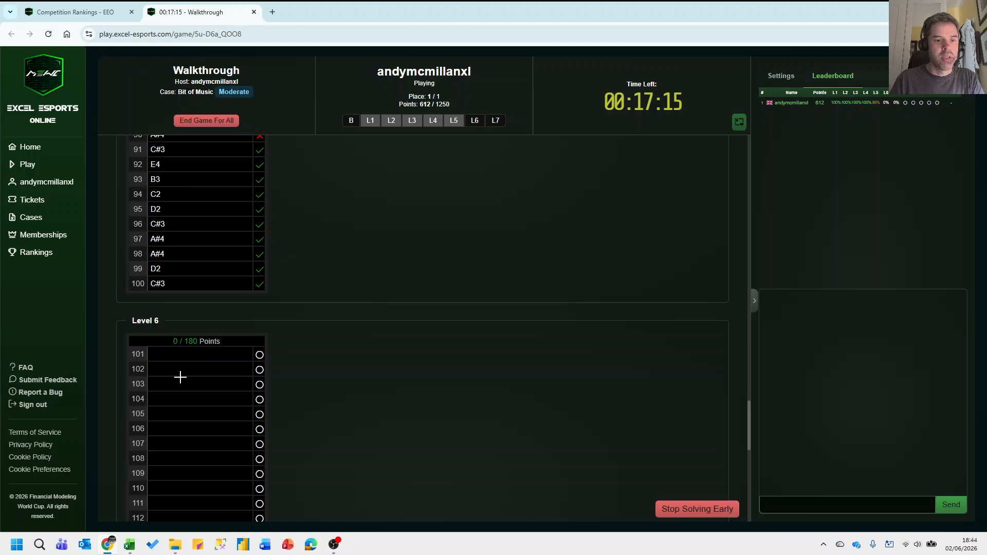
pyautogui.click(166, 355)
pyautogui.hotkey('ctrl', 'v')
# Switch back to the Excel workbook and bring up the Level 7 instructions on the Case sheet.
pyautogui.hotkey('alt', 'Tab')
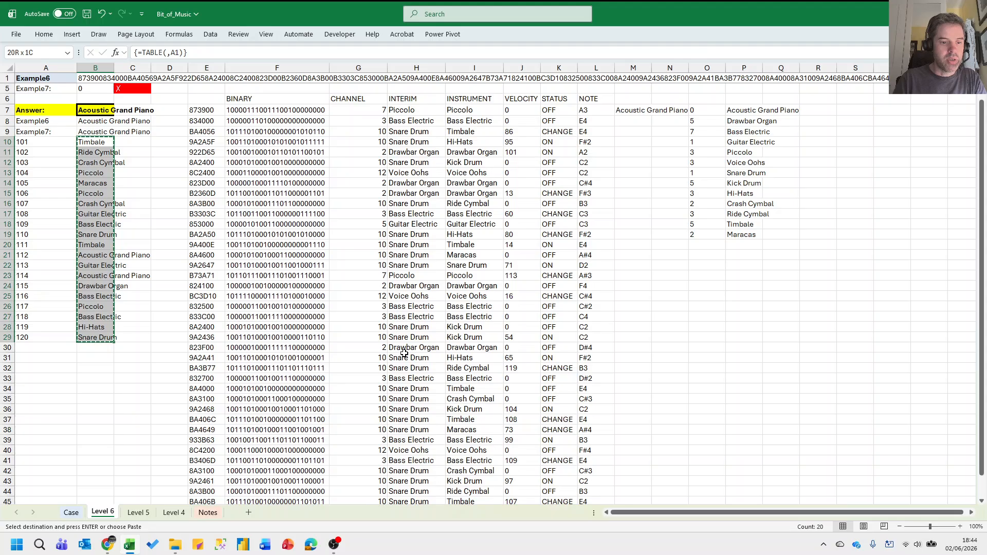
pyautogui.scroll(1, 404, 353)
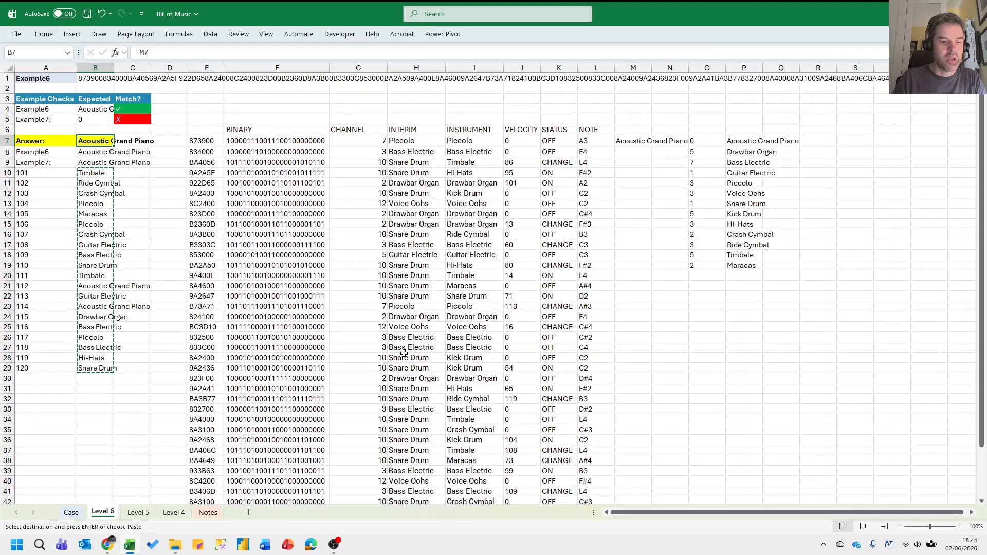
pyautogui.hotkey('ctrl', 'pageup')
pyautogui.scroll(-6, 404, 352)
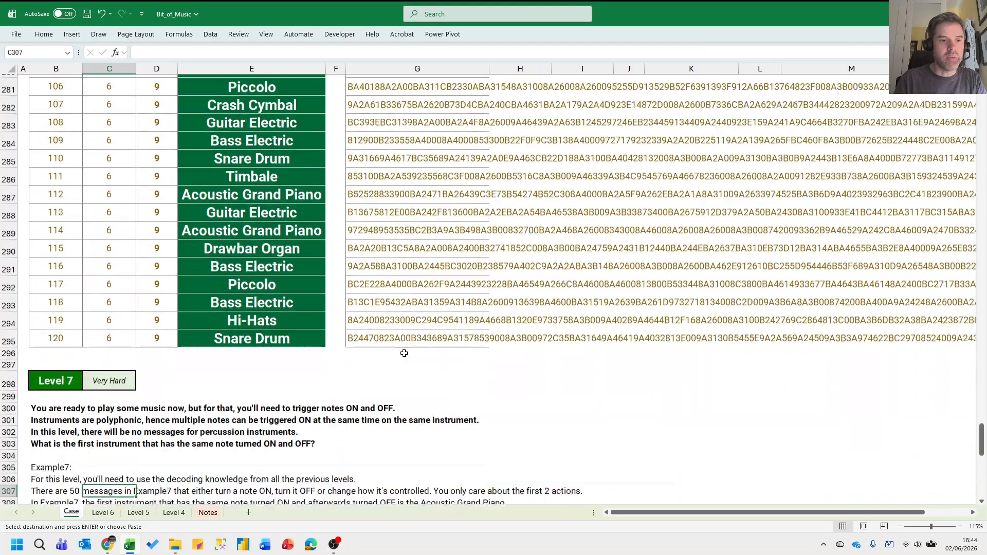
# Review the Level 7 instructions on the Case sheet and generate the Level 7 working sheet from its game table.
pyautogui.scroll(-5, 404, 354)
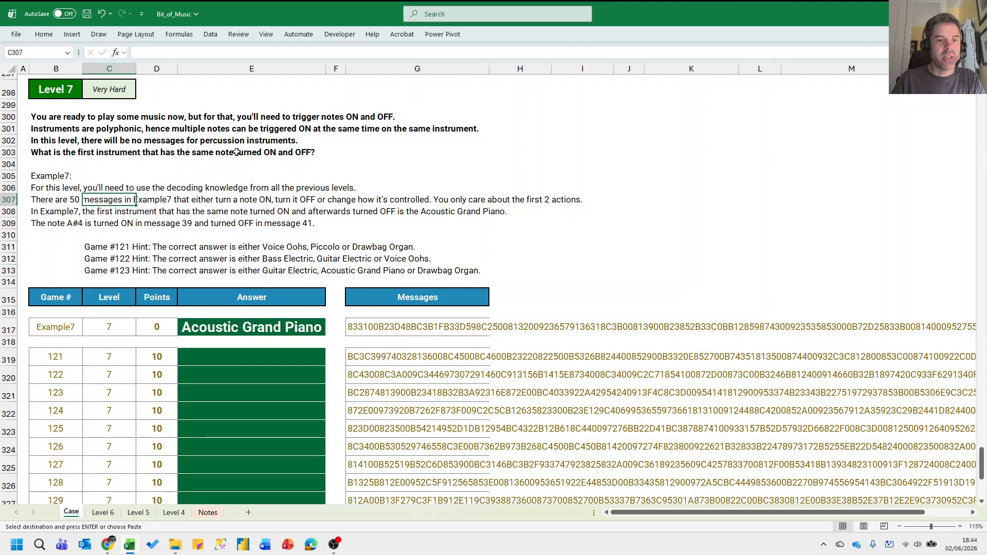
pyautogui.click(109, 395)
pyautogui.hotkey('ctrl', 'shift', 'l')
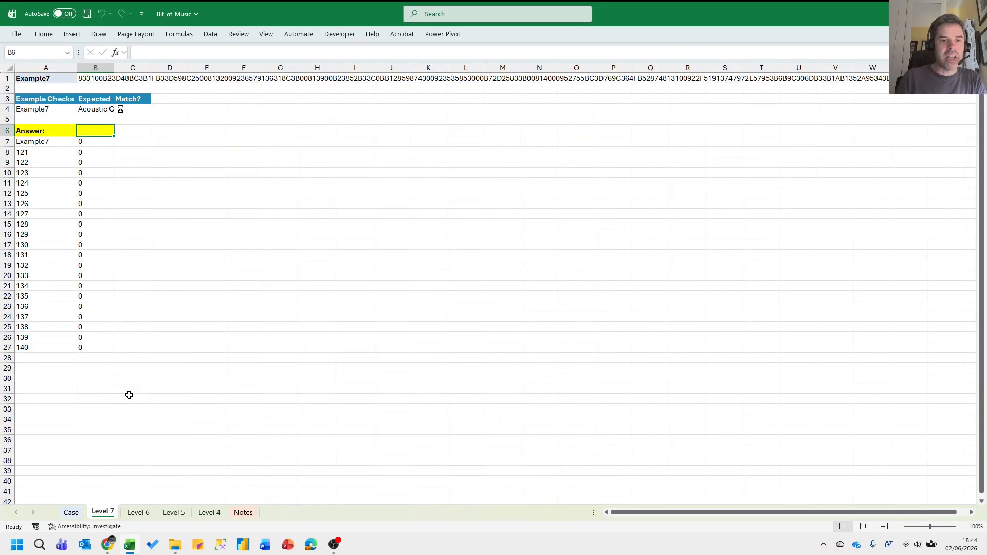
# Copy the decoding columns E:L from the Level 6 sheet into columns E:L of the Level 7 sheet.
pyautogui.press('Right')
pyautogui.press('Right')
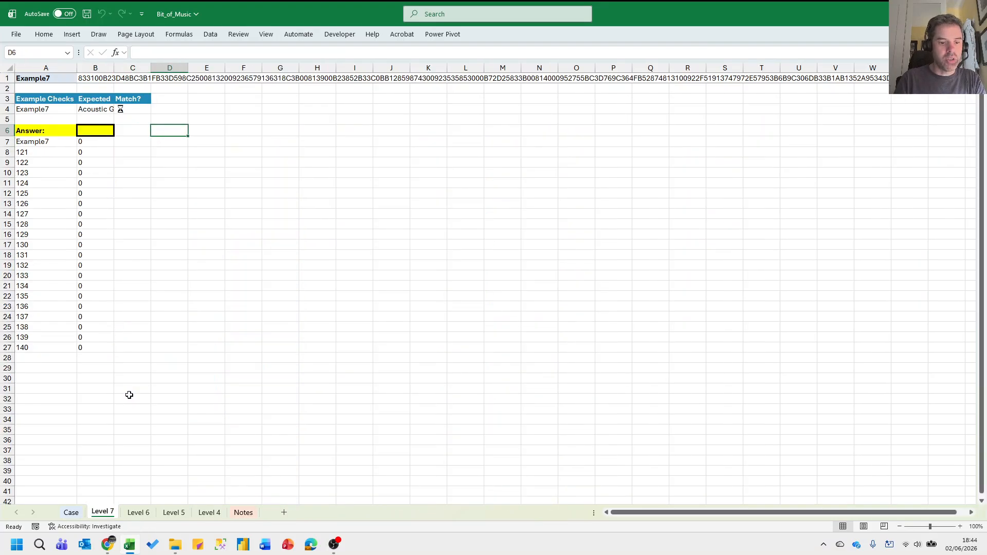
pyautogui.hotkey('ctrl', 'pagedown')
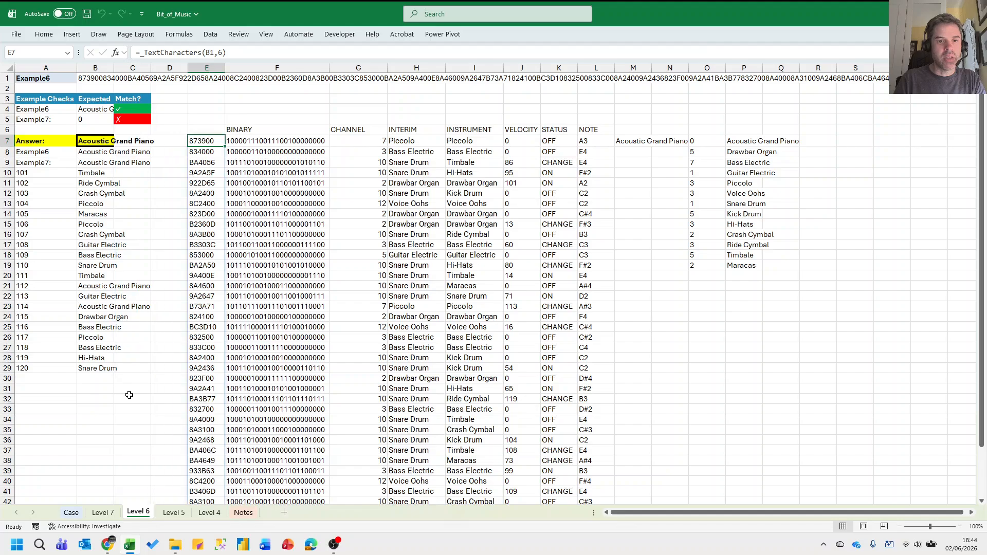
pyautogui.hotkey('shift', 'Right')
pyautogui.hotkey('shift', 'Right')
pyautogui.hotkey('shift', 'Right')
pyautogui.hotkey('shift', 'Right')
pyautogui.hotkey('shift', 'Right')
pyautogui.hotkey('shift', 'Right')
pyautogui.hotkey('shift', 'Right')
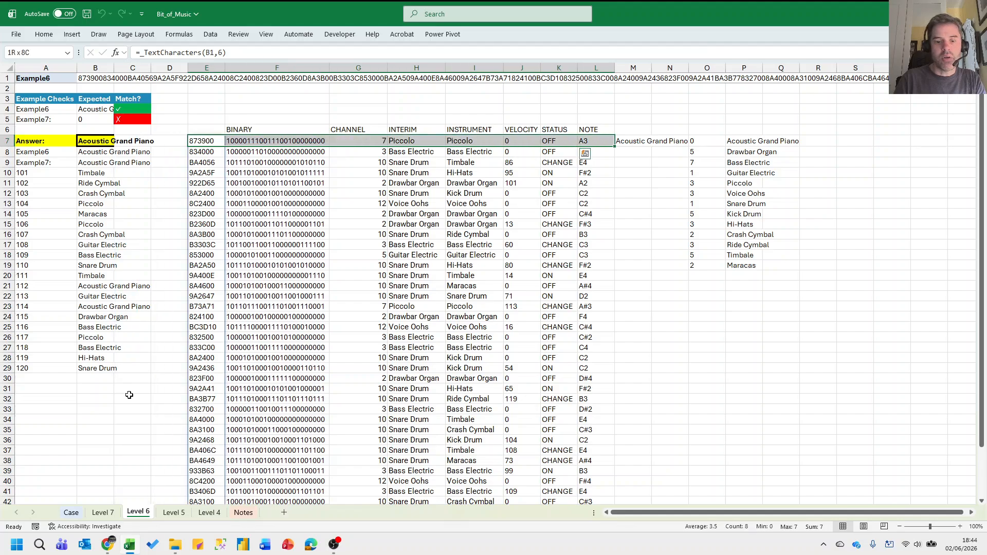
pyautogui.hotkey('ctrl', 'space')
pyautogui.hotkey('ctrl', 'c')
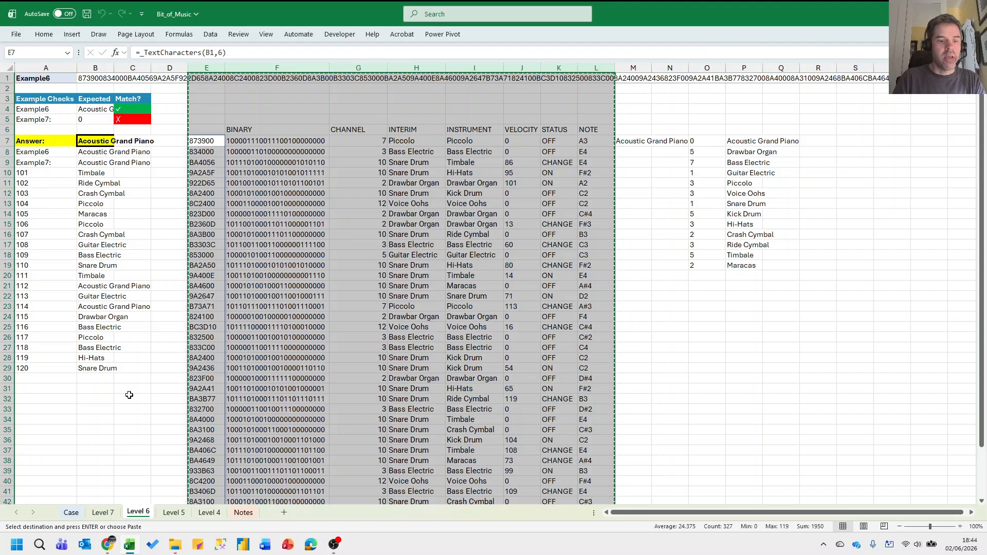
pyautogui.hotkey('ctrl', 'pageup')
pyautogui.press('Right')
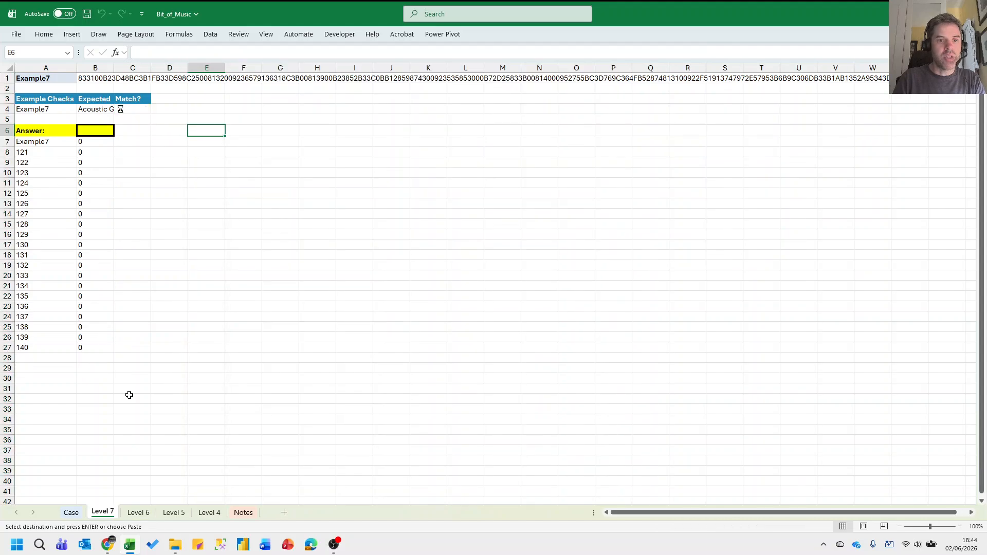
pyautogui.hotkey('ctrl', 'space')
pyautogui.hotkey('ctrl', 'v')
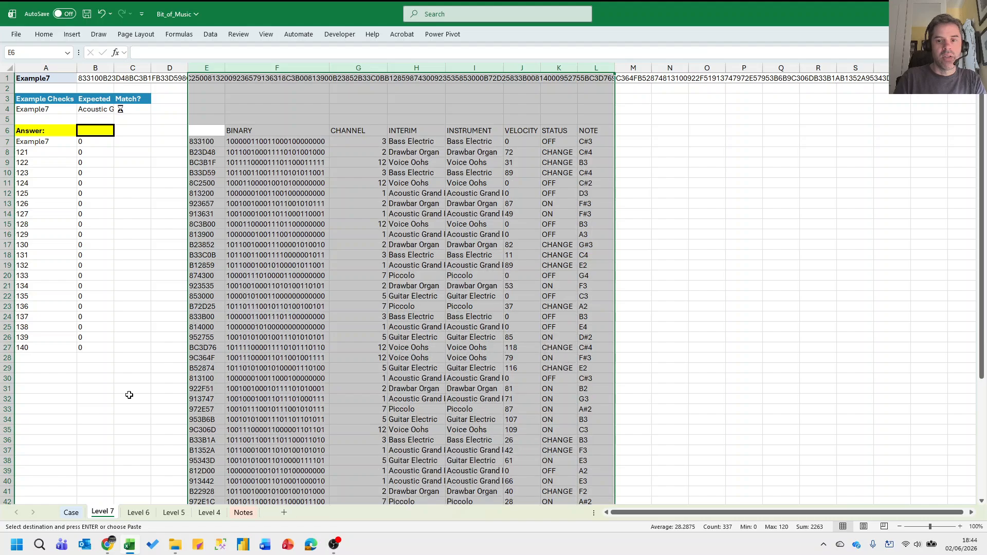
# Extend the decoding formulas in F46:L46 down to row 56 so every message is decoded.
pyautogui.press('Right')
pyautogui.scroll(-8, 210, 358)
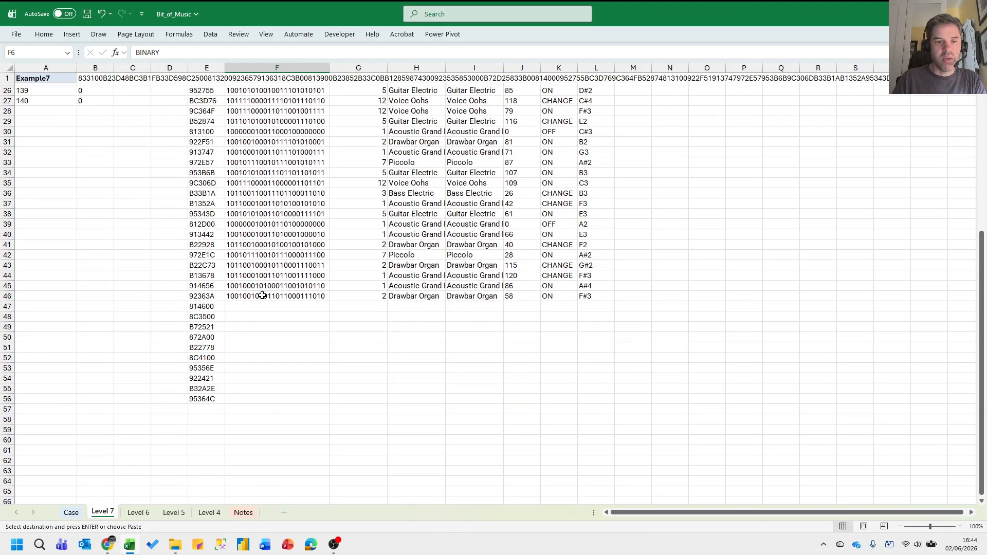
pyautogui.moveTo(260, 297); pyautogui.dragTo(615, 403)
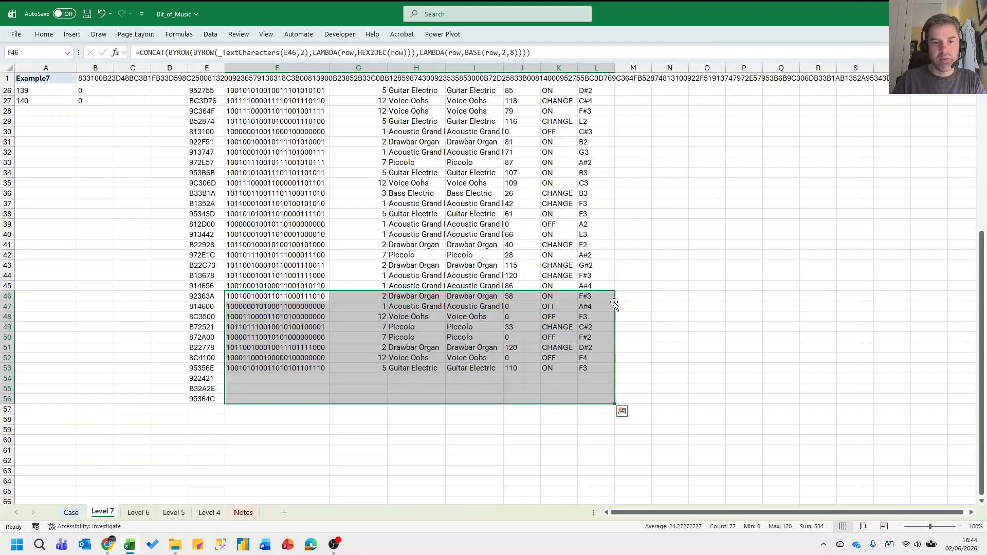
pyautogui.scroll(8, 595, 303)
pyautogui.click(531, 233)
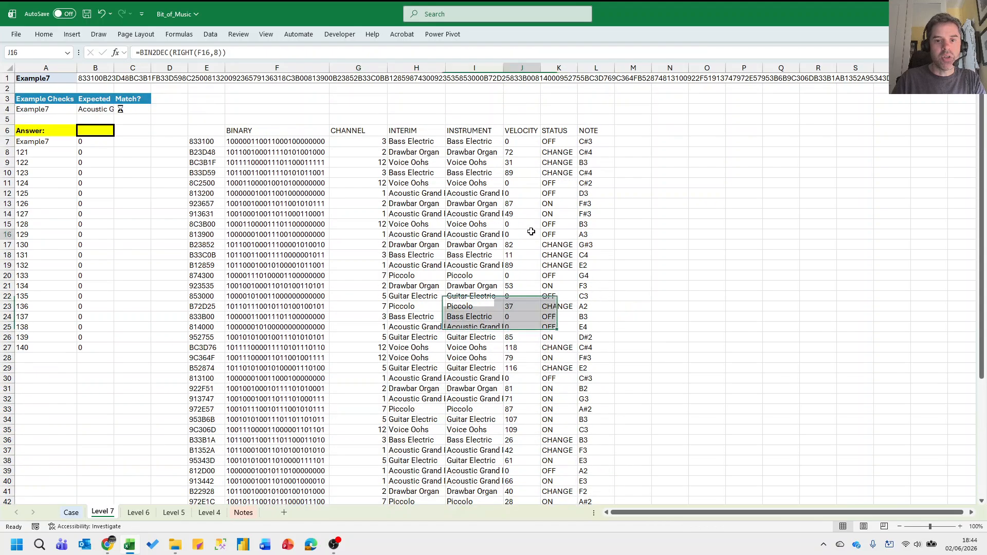
# Check the decoded messages against the Example7 explanation on the Case sheet, examining the notes in L45 and L47.
pyautogui.scroll(-5, 578, 218)
pyautogui.scroll(5, 580, 221)
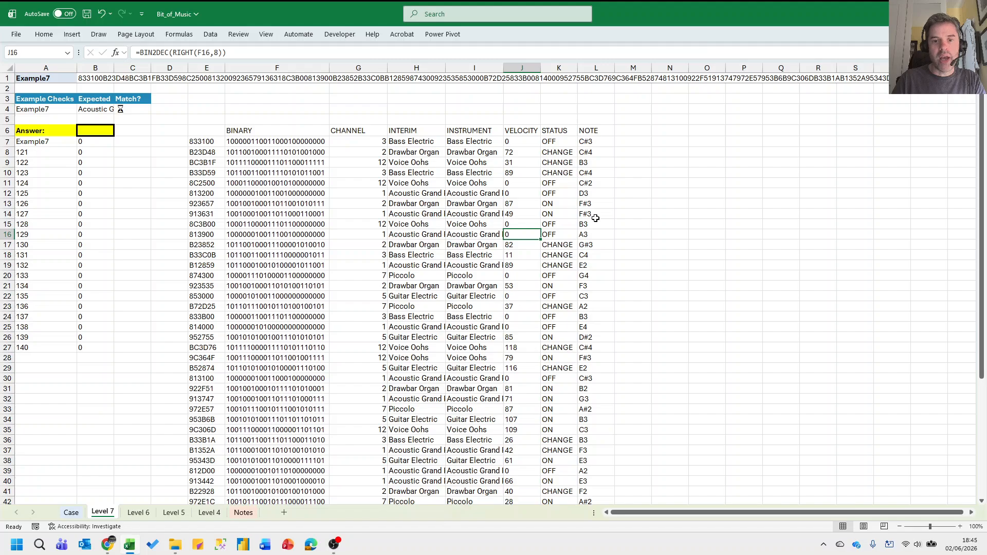
pyautogui.scroll(-6, 596, 218)
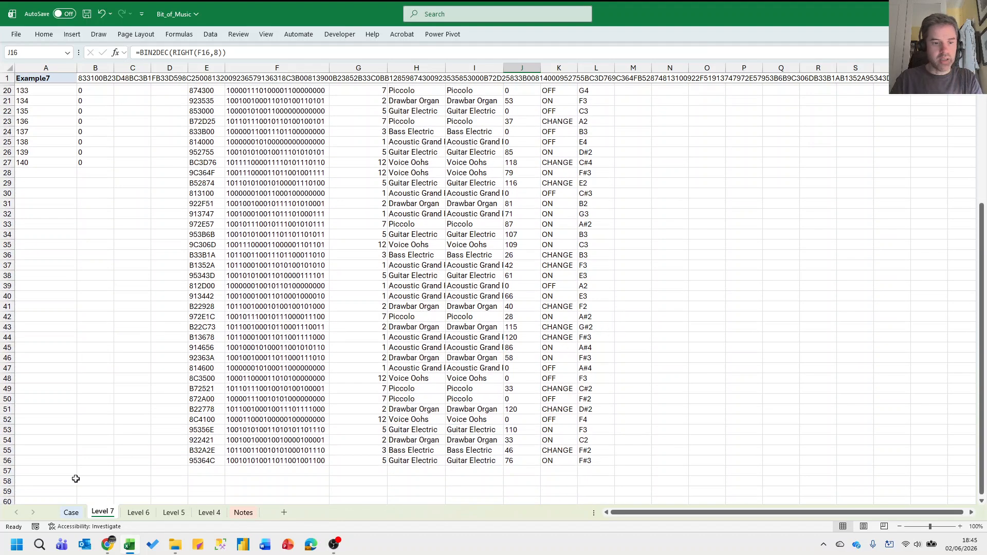
pyautogui.click(79, 501)
pyautogui.click(71, 513)
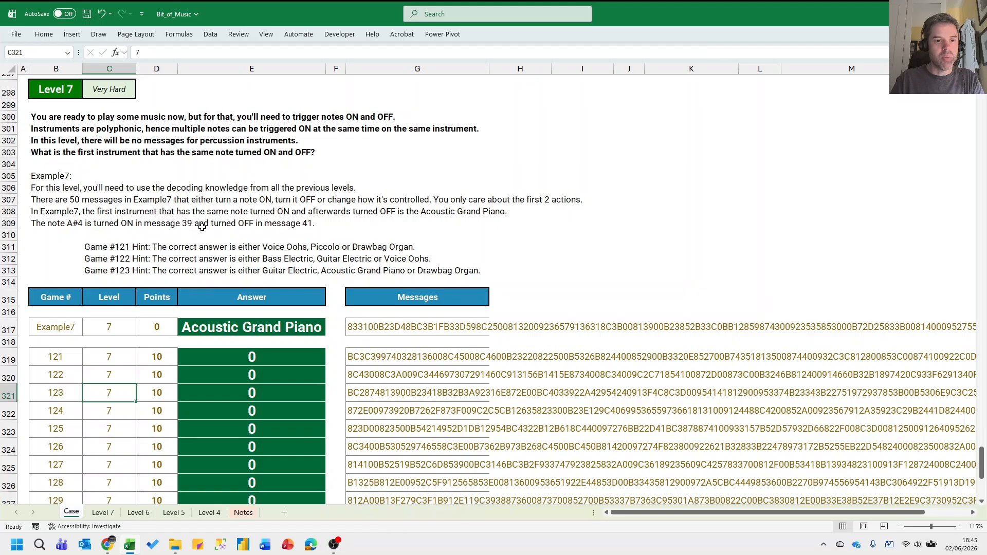
pyautogui.click(103, 513)
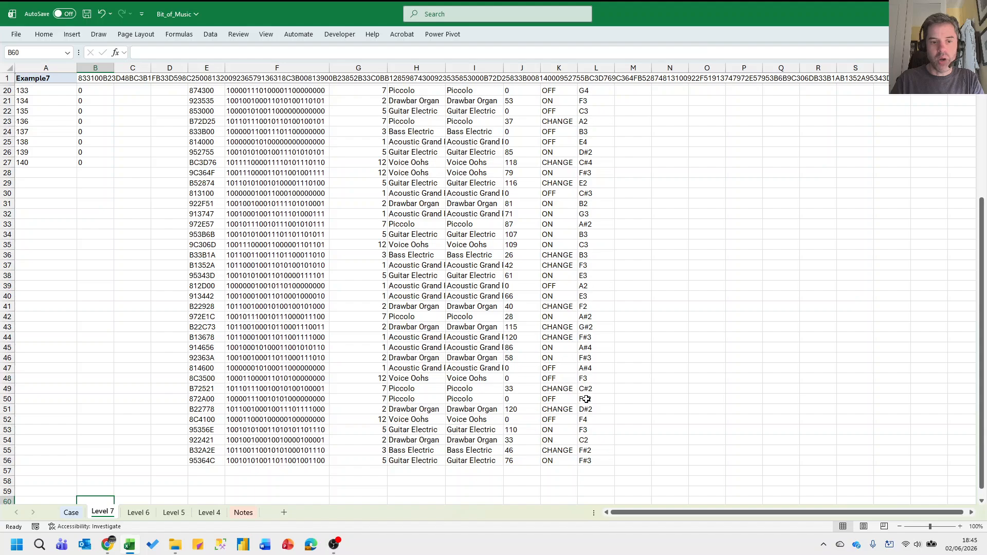
pyautogui.click(596, 352)
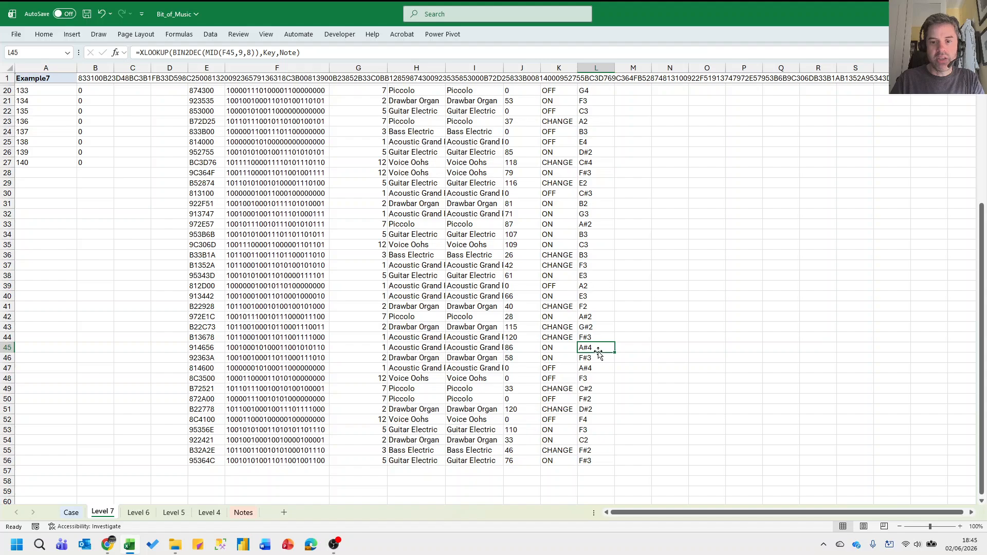
pyautogui.click(599, 367)
pyautogui.scroll(6, 599, 378)
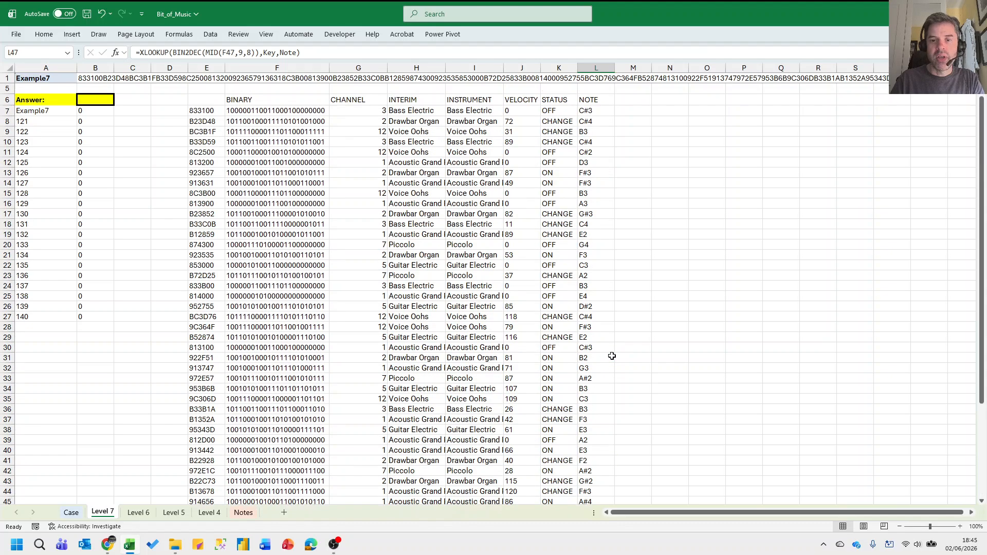
pyautogui.click(697, 144)
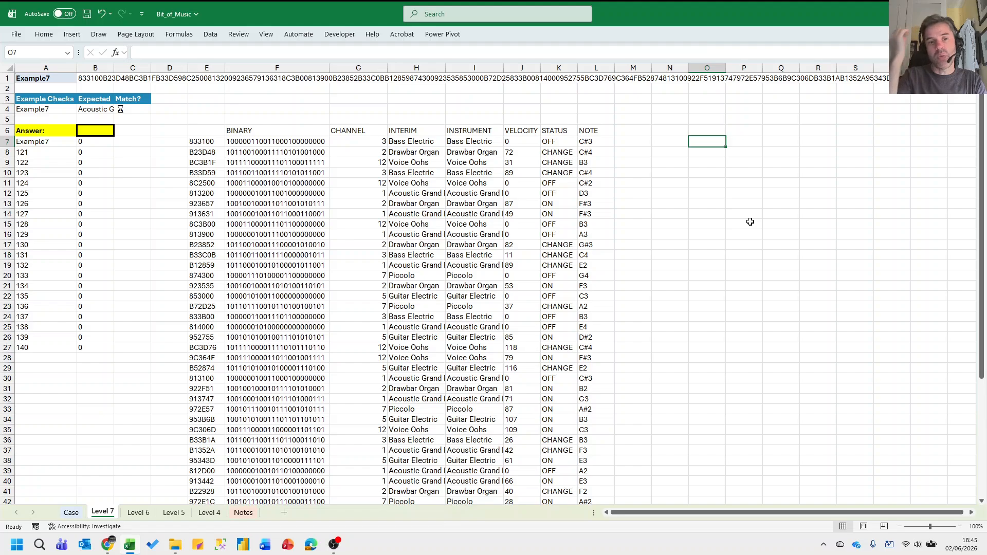
pyautogui.press('Left')
pyautogui.press('Left')
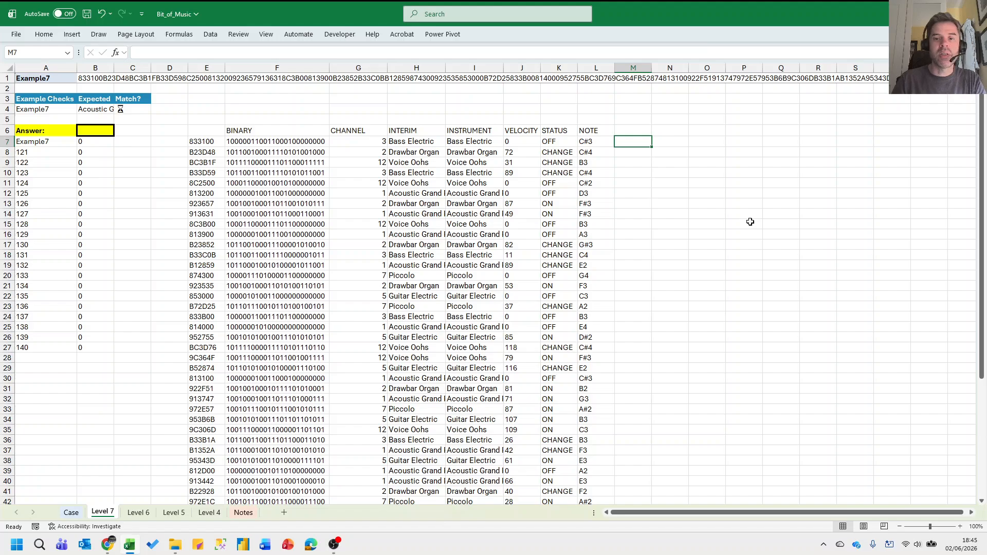
pyautogui.press('Right')
pyautogui.press('Right')
pyautogui.write('=')
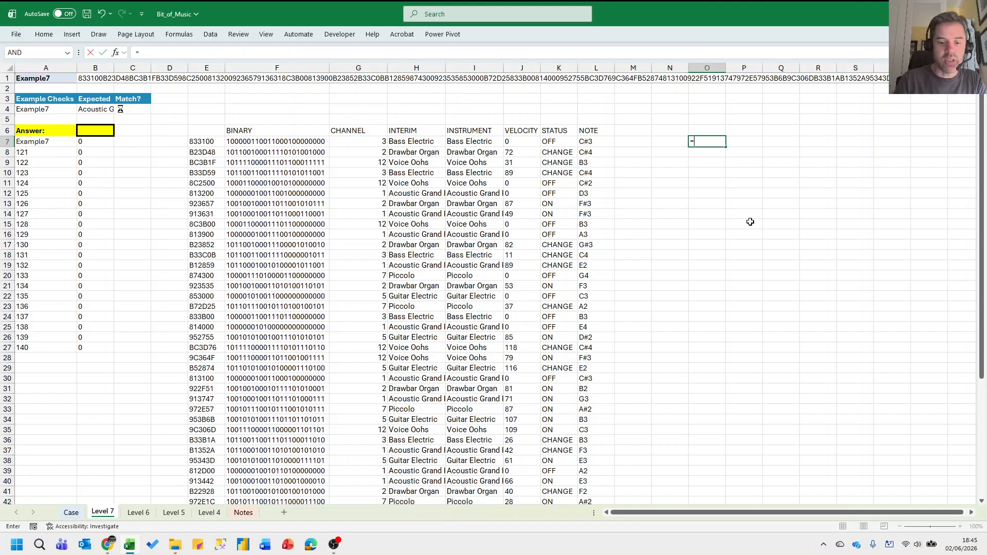
pyautogui.write('UNIQUE')
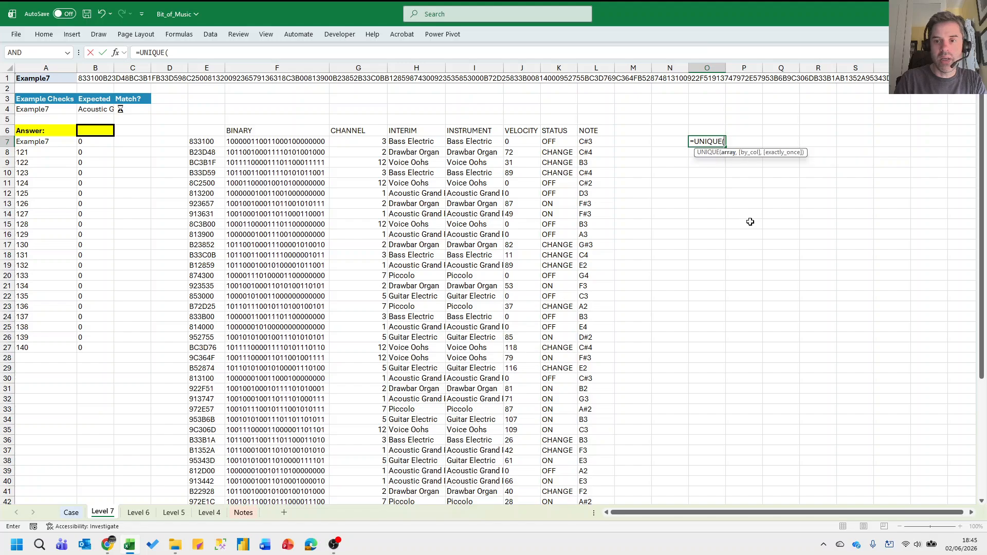
pyautogui.press('Escape')
# Add the heading COMBO in M6, beside the NOTE column.
pyautogui.press('Left')
pyautogui.press('Left')
pyautogui.press('Up')
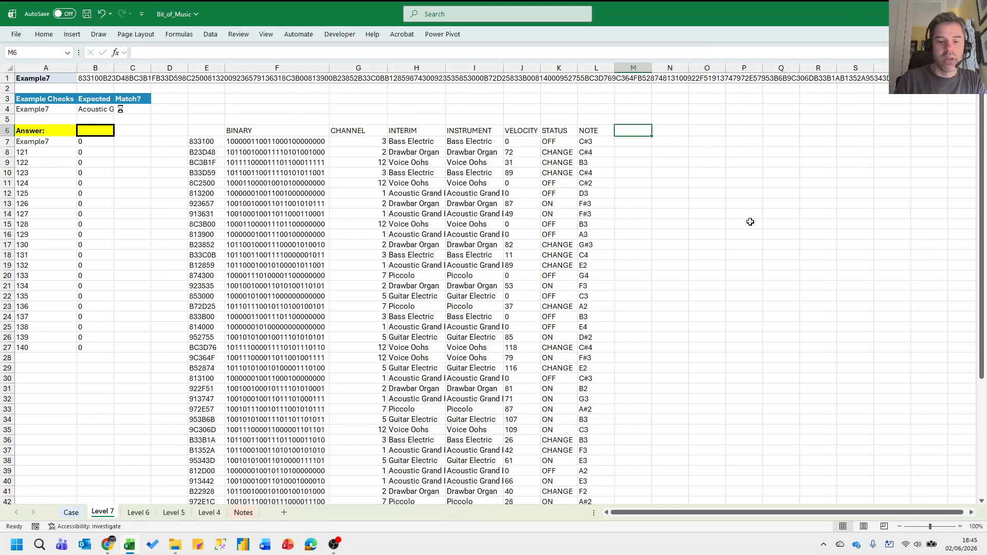
pyautogui.write('COMBO')
pyautogui.press('Return')
# Join the instrument and note in M7 with =I7&"|"&L7.
pyautogui.write('=')
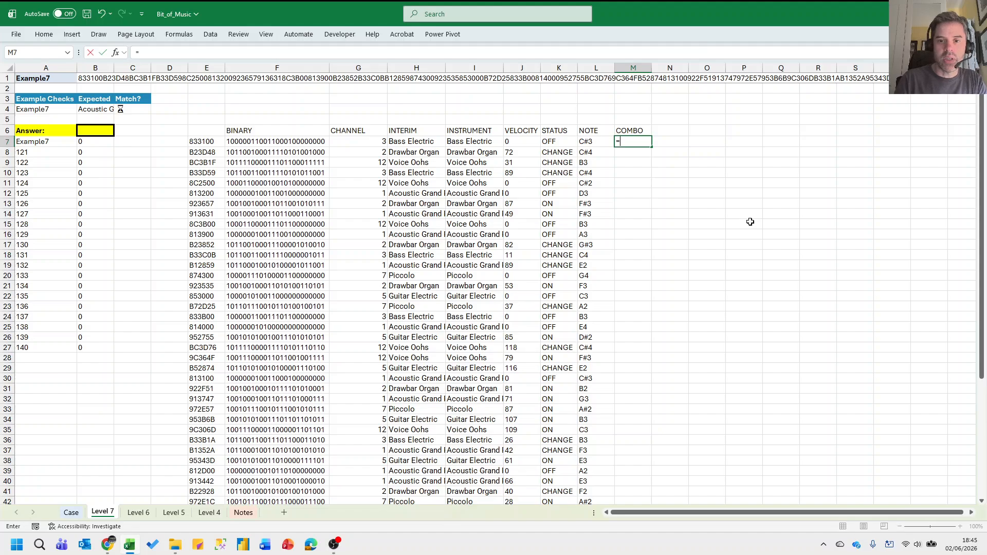
pyautogui.press('Left')
pyautogui.press('Left')
pyautogui.press('Left')
pyautogui.press('Left')
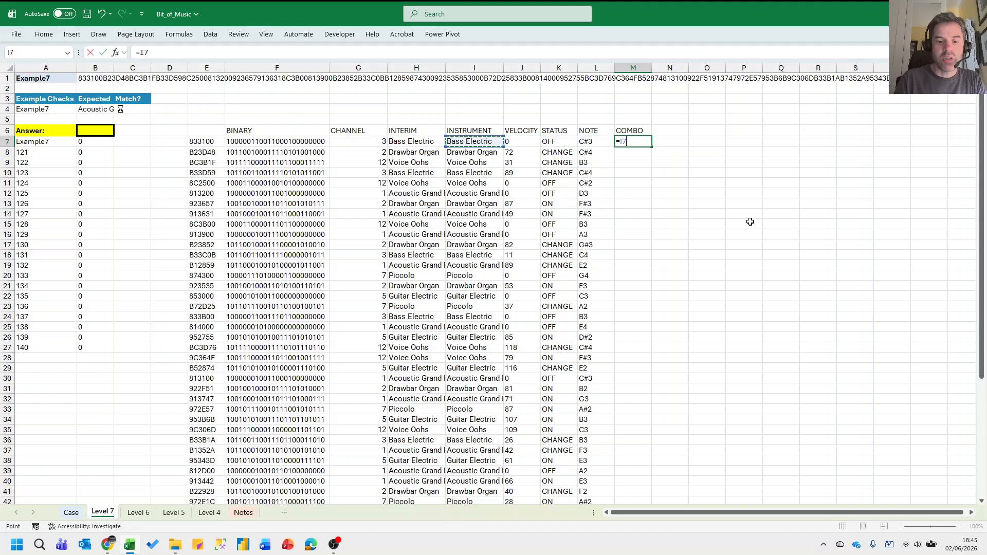
pyautogui.write('&"|')
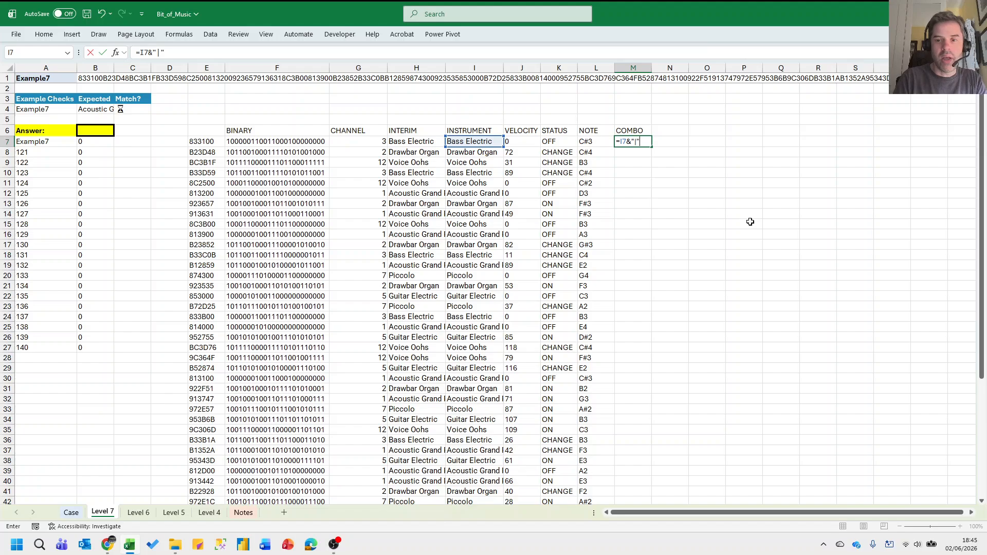
pyautogui.write('"&')
pyautogui.press('Left')
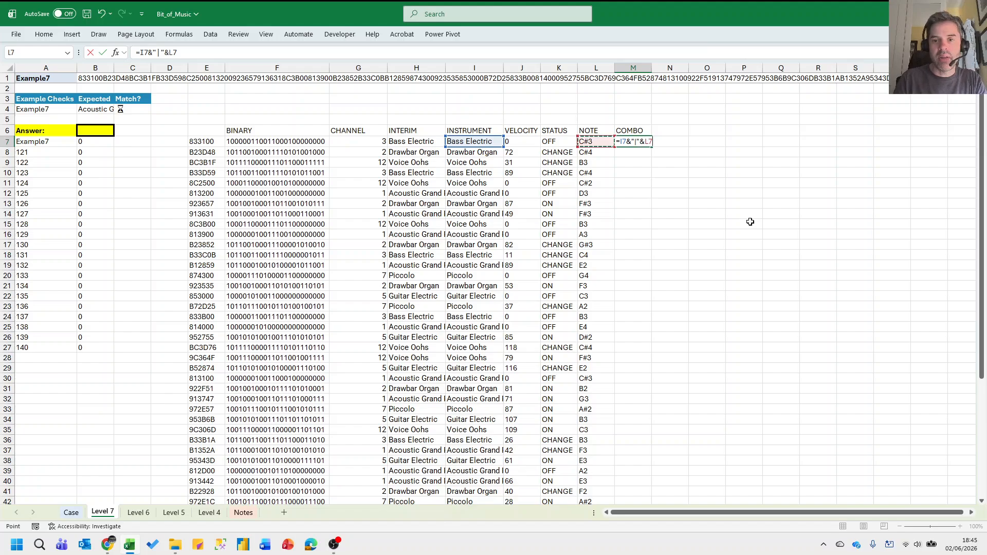
pyautogui.press('Return')
# Fill the COMBO formula down column M for all messages and autofit the column width.
pyautogui.click(644, 141)
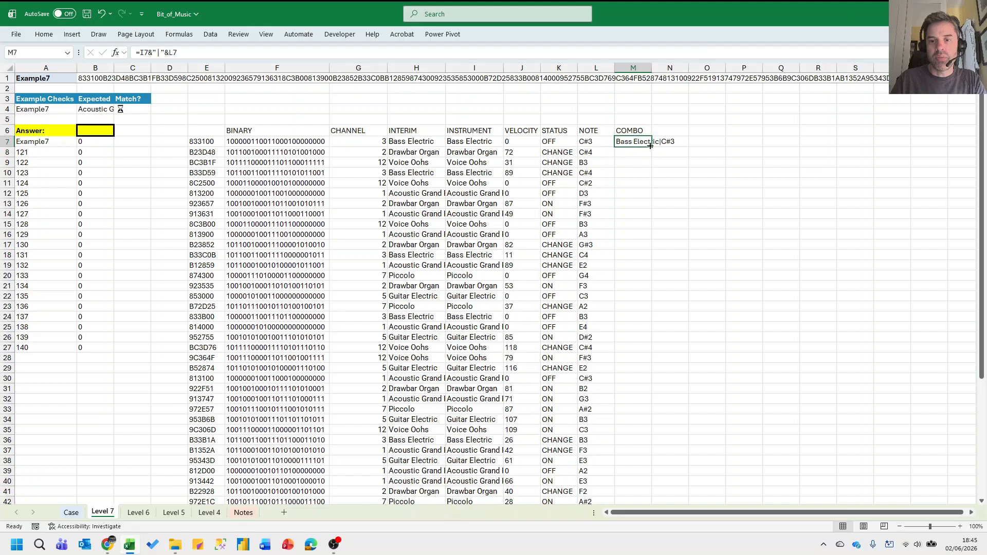
pyautogui.doubleClick(651, 146)
pyautogui.doubleClick(651, 68)
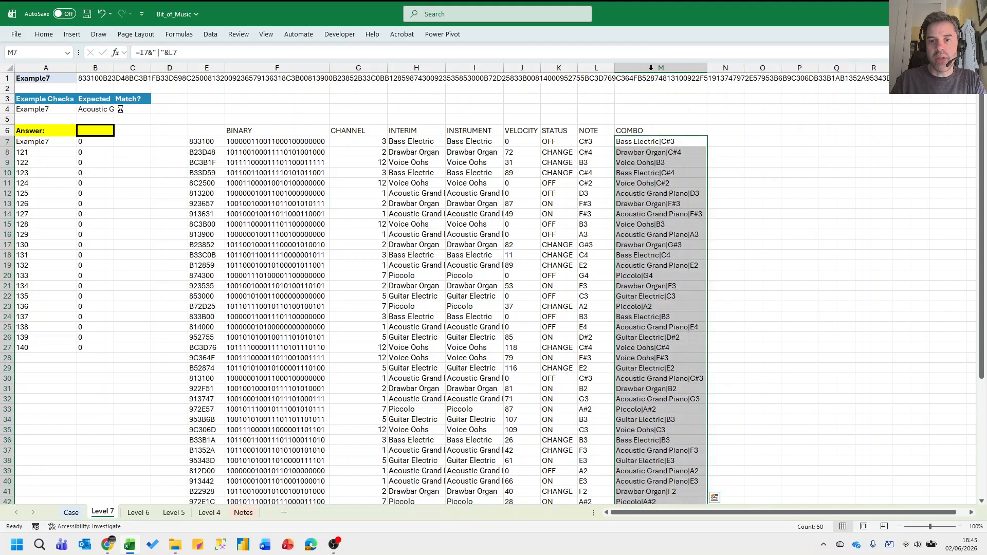
pyautogui.click(727, 186)
# List the distinct instrument and note combinations in O7 with =UNIQUE(M7:M56) and autofit column O.
pyautogui.click(771, 141)
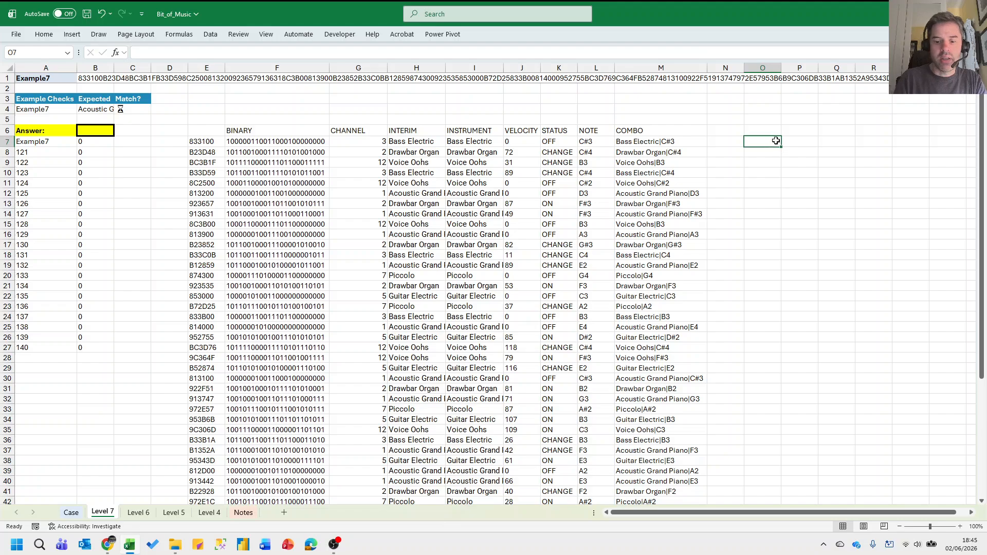
pyautogui.write('=UNIQUE(')
pyautogui.press('Left')
pyautogui.press('Left')
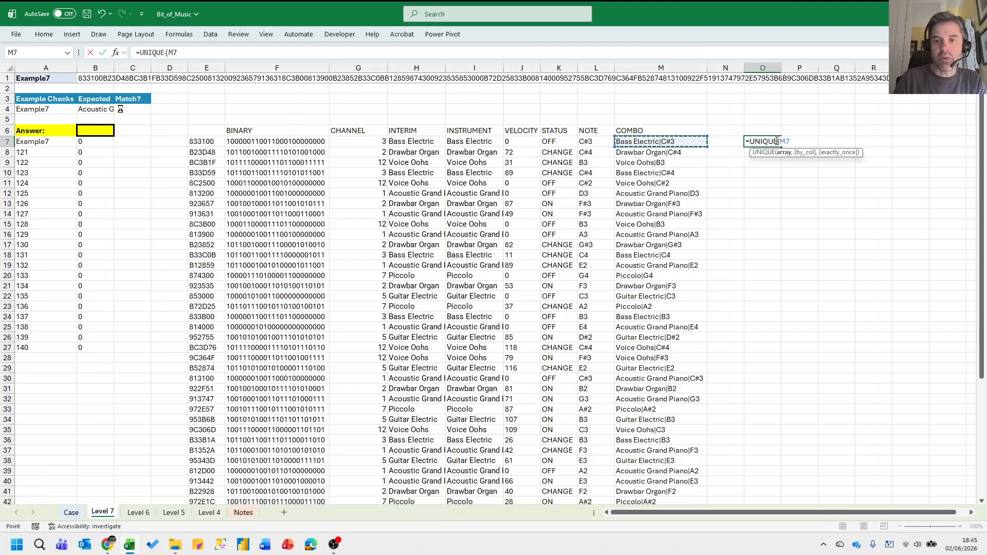
pyautogui.hotkey('ctrl', 'shift', 'Down')
pyautogui.scroll(2, 776, 140)
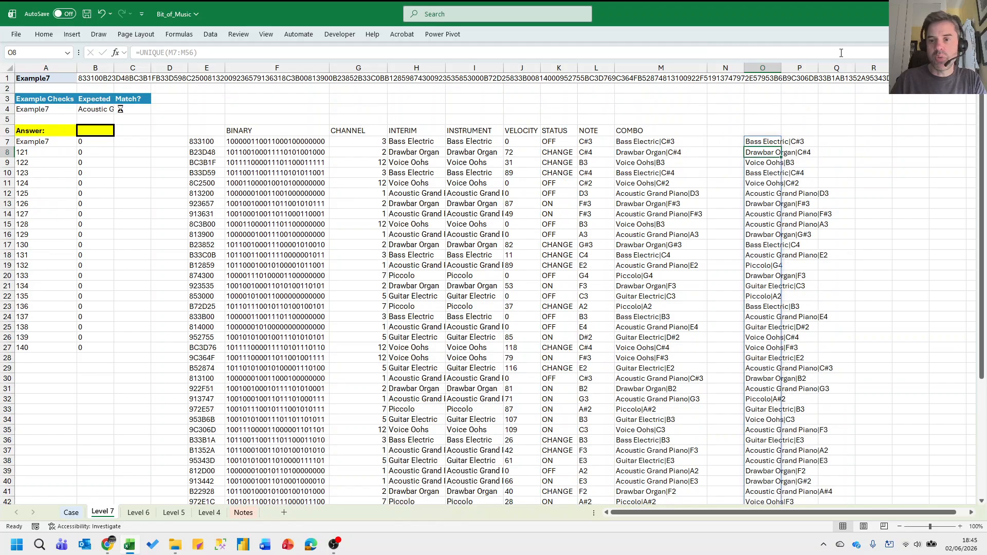
pyautogui.doubleClick(782, 68)
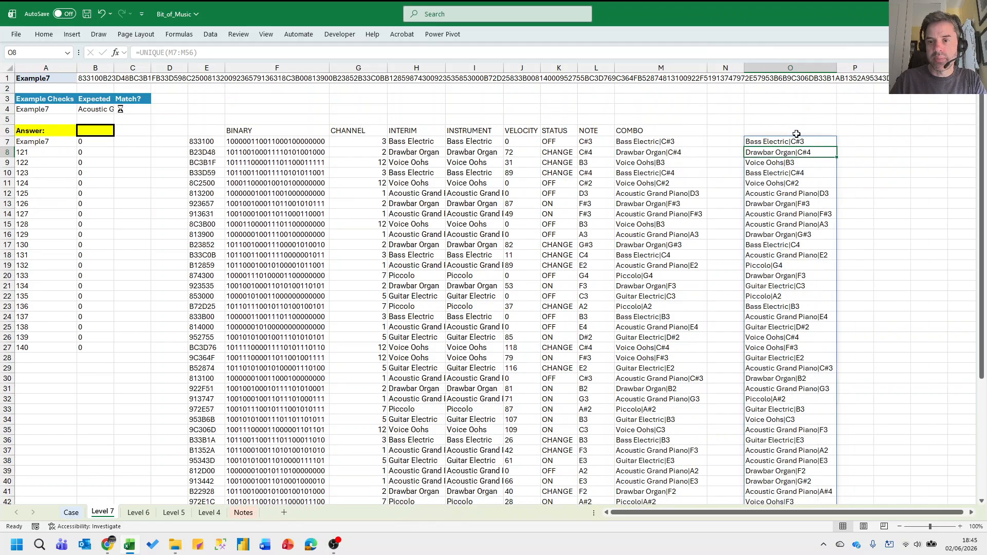
# Add the headings ON in P6 and OFF in Q6 beside the unique combinations.
pyautogui.click(854, 131)
pyautogui.write('ON')
pyautogui.press('Tab')
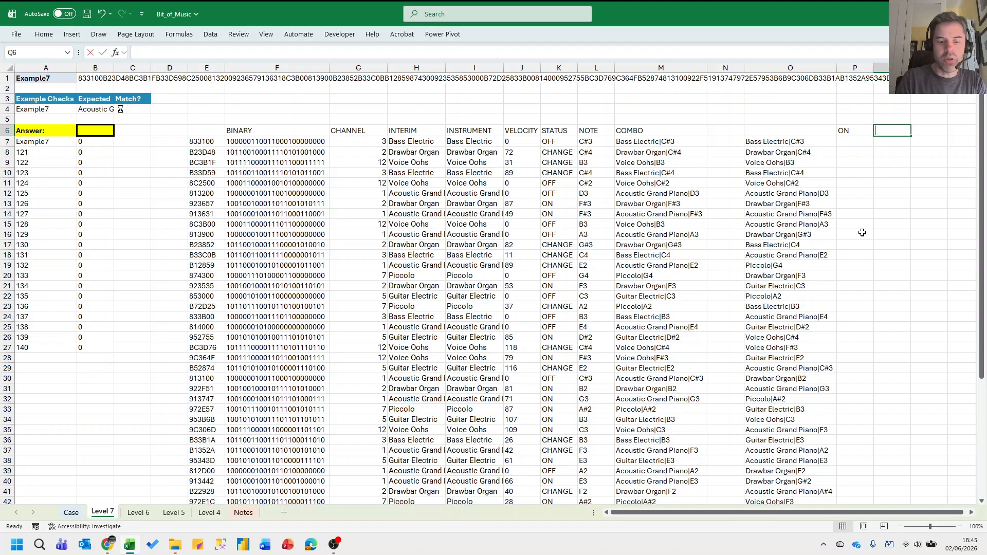
pyautogui.write('OFF')
pyautogui.press('Return')
# Build the status lookup keys in P7 with =O7#&"|"&P6:Q6, joining each unique combination to the ON and OFF headings.
pyautogui.write('=')
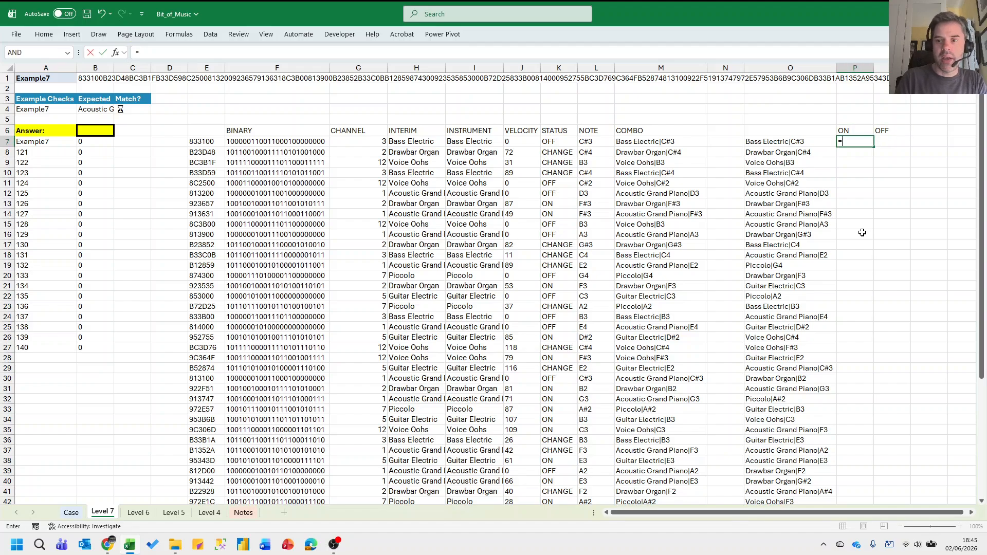
pyautogui.press('Left')
pyautogui.hotkey('ctrl', 'shift', 'Down')
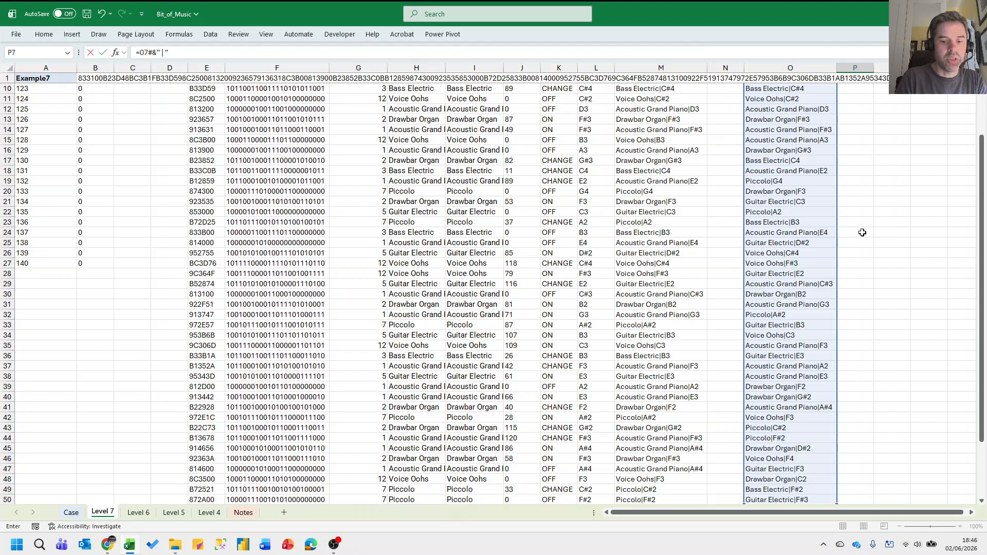
pyautogui.press('Up')
pyautogui.hotkey('shift', 'Right')
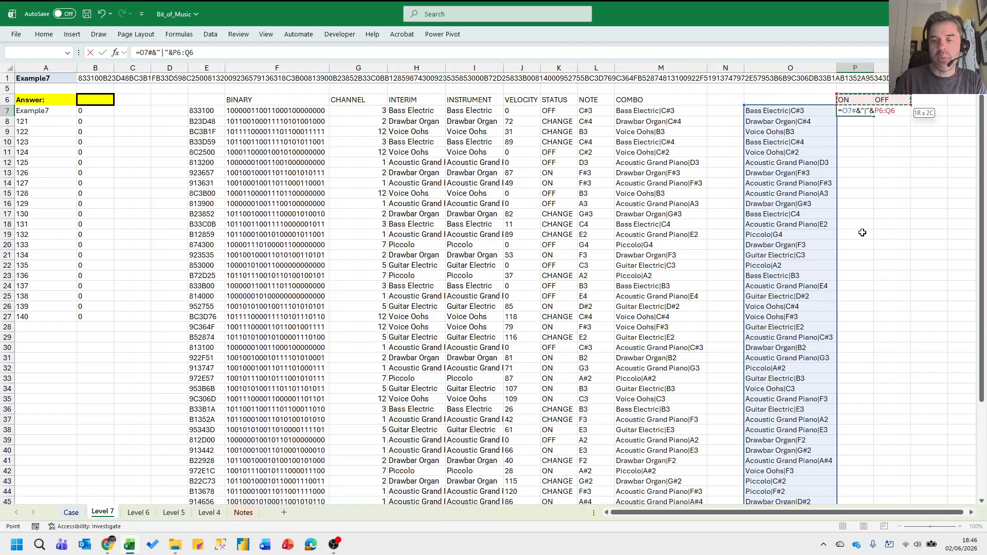
pyautogui.press('Return')
# Wrap the P7 key formula in XMATCH and start its lookup array with the COMBO range M7:M56.
pyautogui.press('Up')
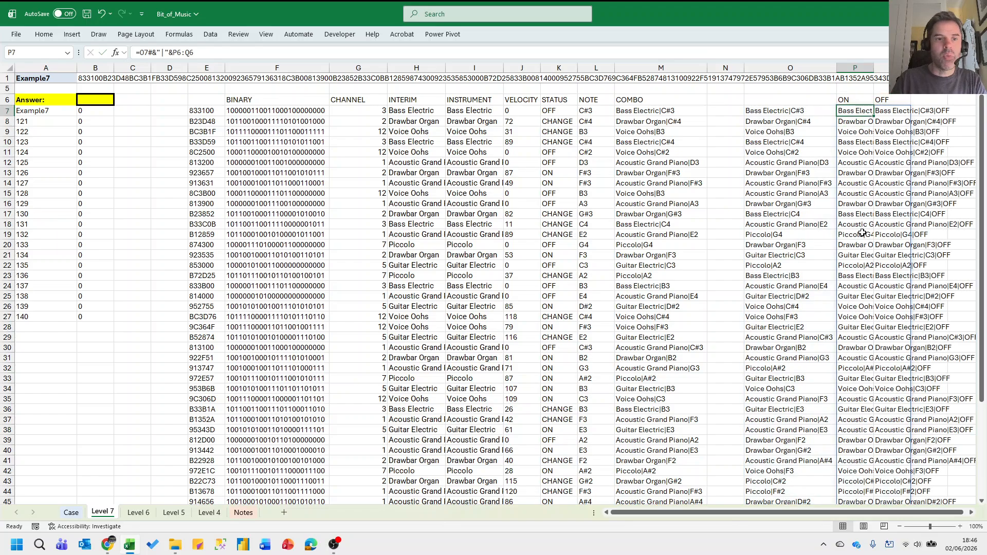
pyautogui.press('F2')
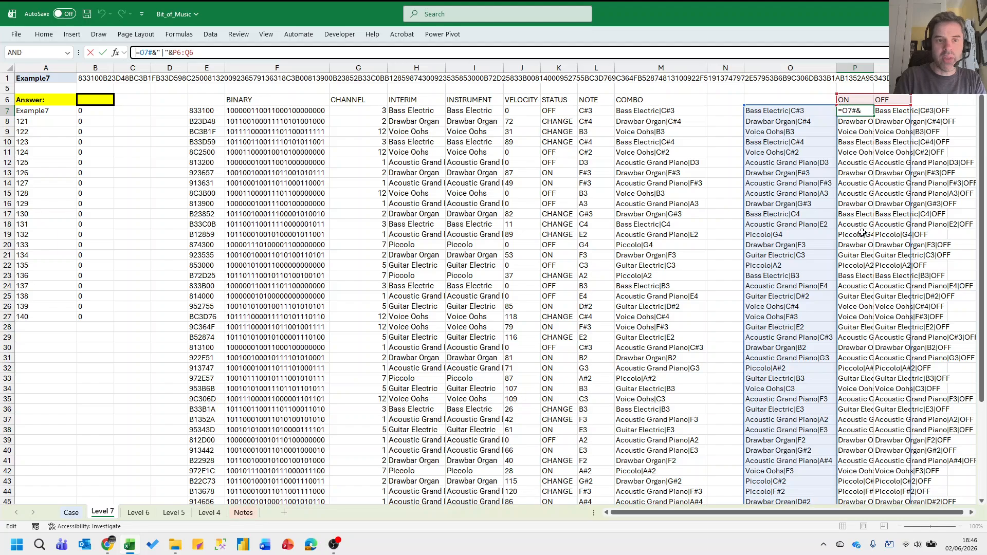
pyautogui.press('Home')
pyautogui.press('Right')
pyautogui.write('XMATCH(')
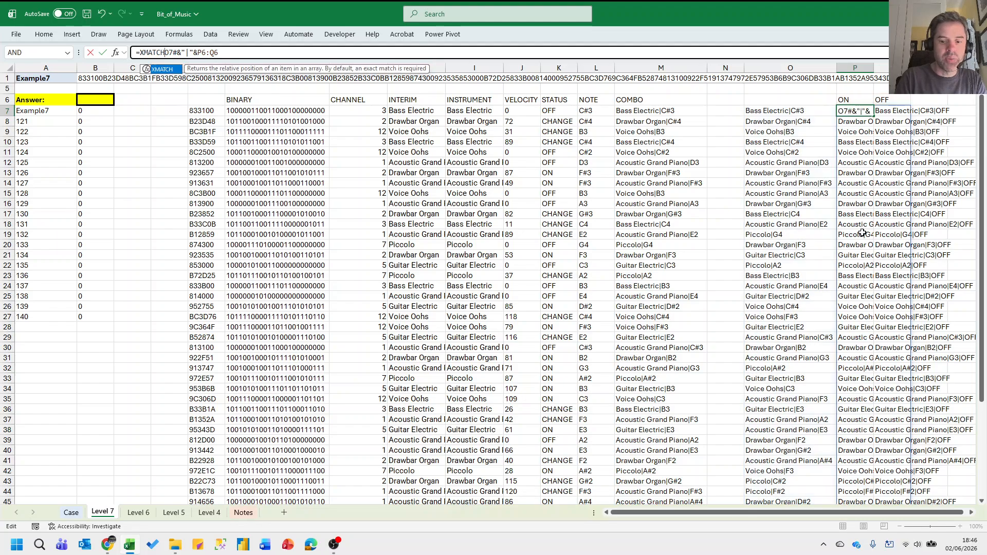
pyautogui.press('End')
pyautogui.write(',')
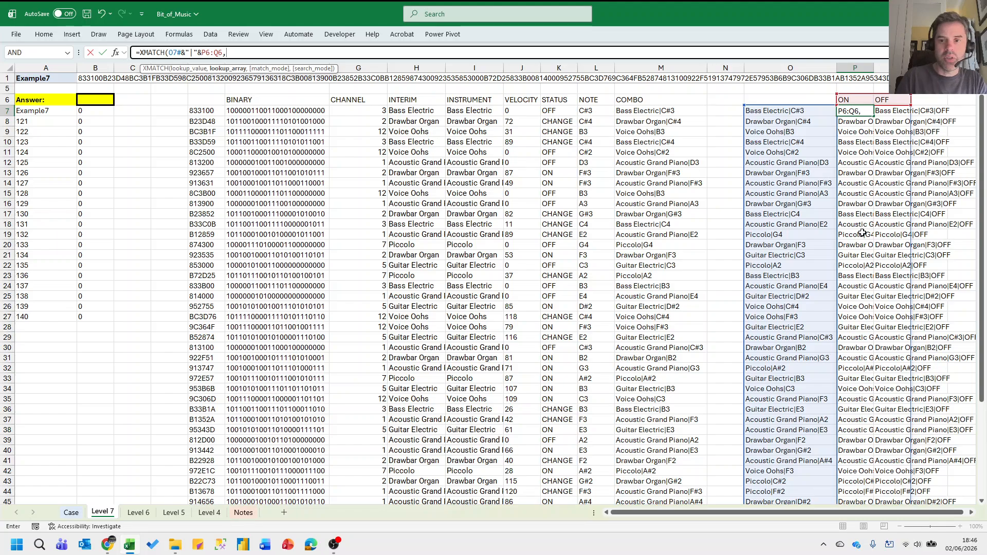
pyautogui.press('Left')
pyautogui.press('Left')
pyautogui.press('Left')
pyautogui.hotkey('ctrl', 'shift', 'Down')
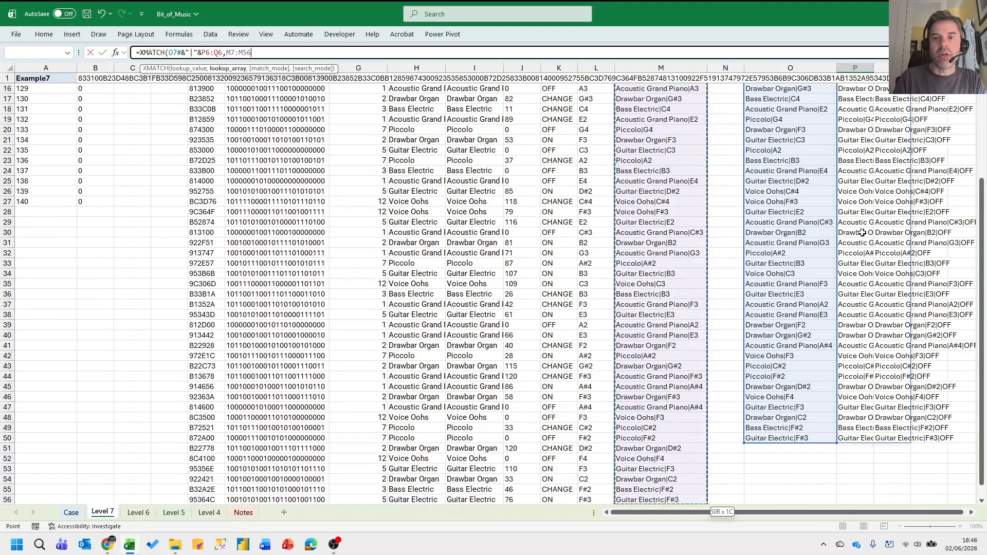
# Complete the P7 XMATCH lookup array by appending &"|"&K7:K56 for the status, and enter the formula.
pyautogui.write('&"|')
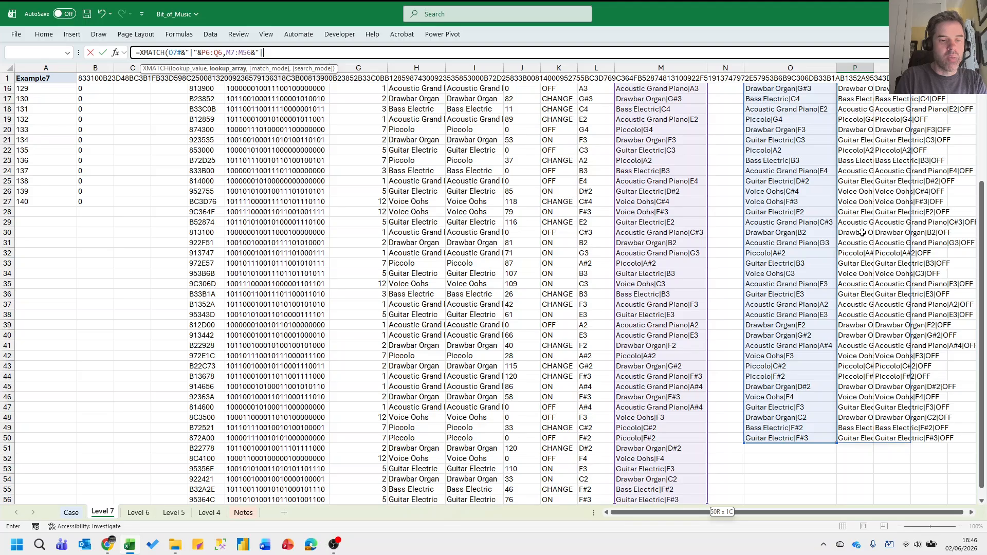
pyautogui.write('"&')
pyautogui.press('Left')
pyautogui.press('Left')
pyautogui.press('Left')
pyautogui.press('Left')
pyautogui.press('Left')
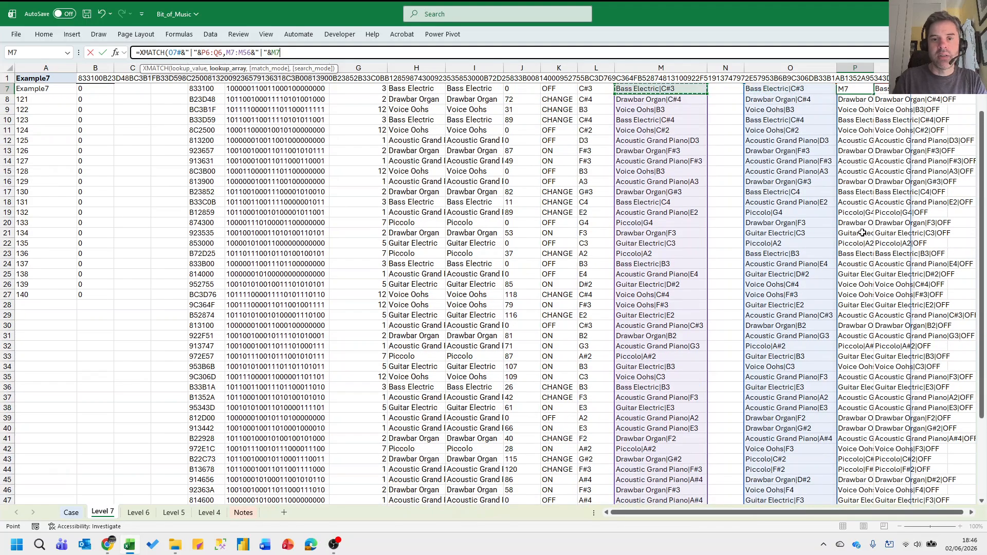
pyautogui.hotkey('ctrl', 'shift', 'Down')
pyautogui.press('Return')
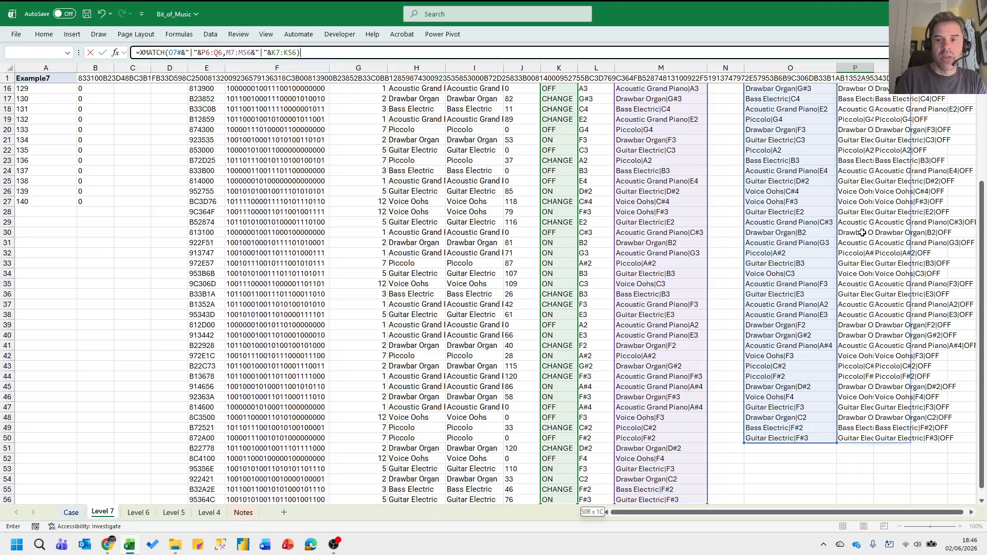
pyautogui.scroll(2, 866, 161)
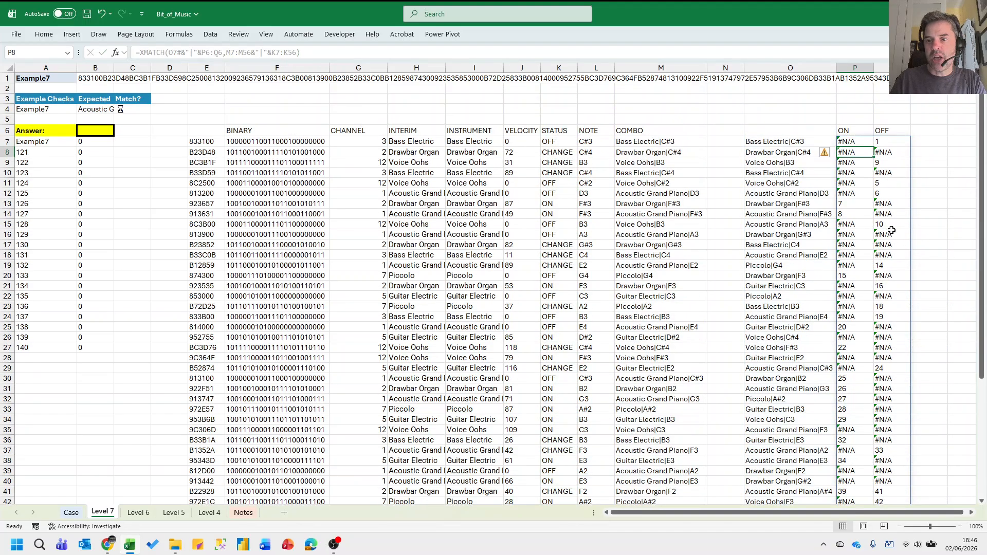
# Wrap the P7 XMATCH formula in IFERROR with 0 as the fallback value.
pyautogui.click(853, 139)
pyautogui.click(139, 52)
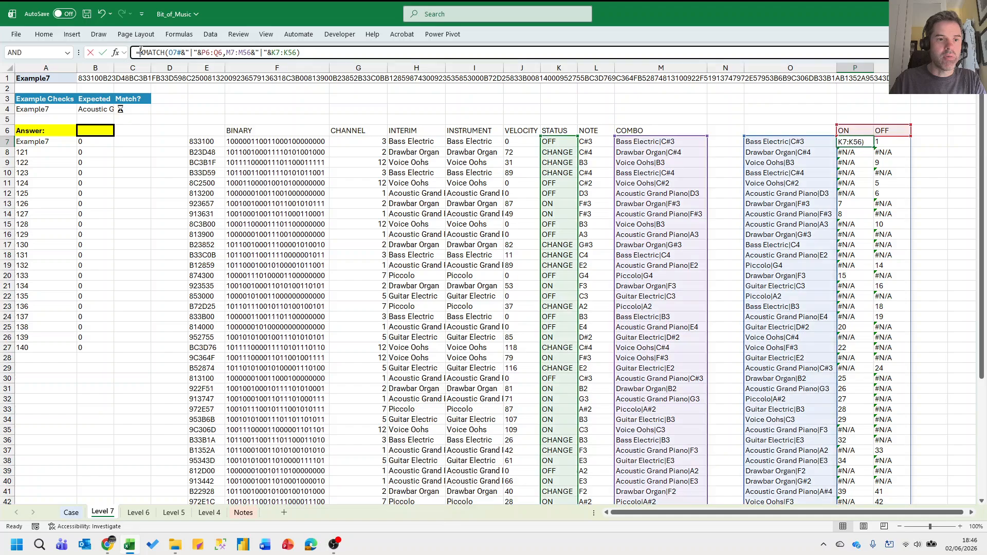
pyautogui.write('IFERROR(')
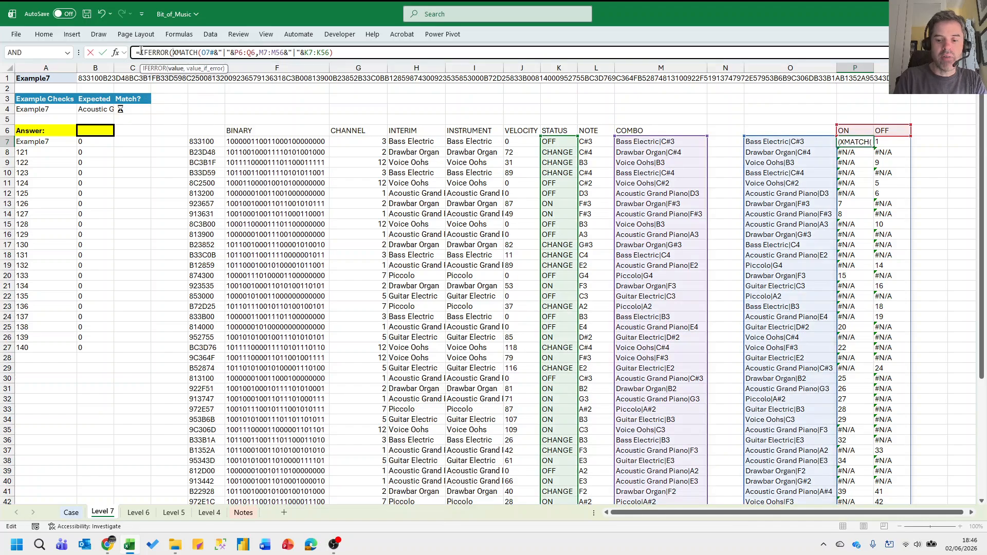
pyautogui.press('End')
pyautogui.write(',0)')
pyautogui.press('Return')
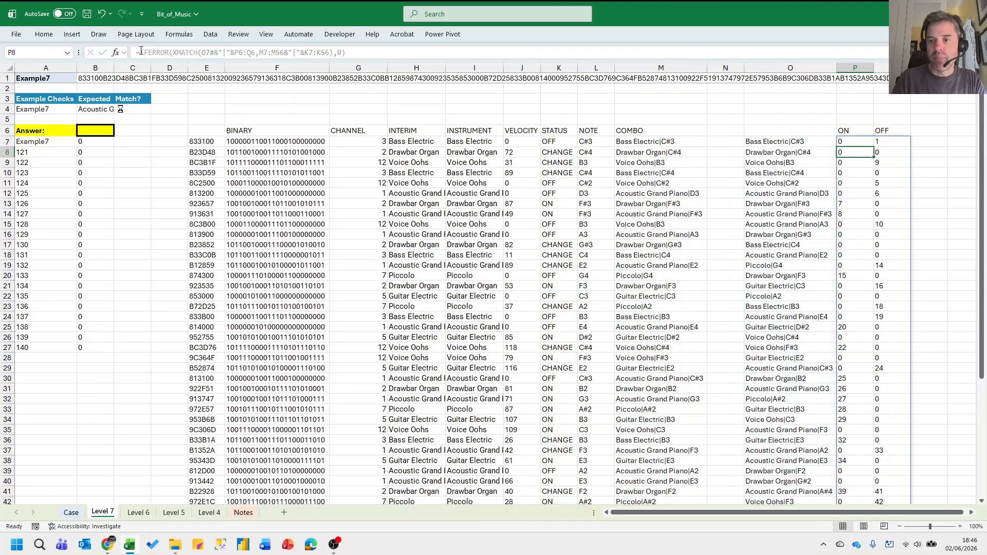
# Examine the ON and OFF columns for a combination with positions in both, and compare its two positions.
pyautogui.press('Up')
pyautogui.press('Right')
pyautogui.press('Right')
pyautogui.press('Right')
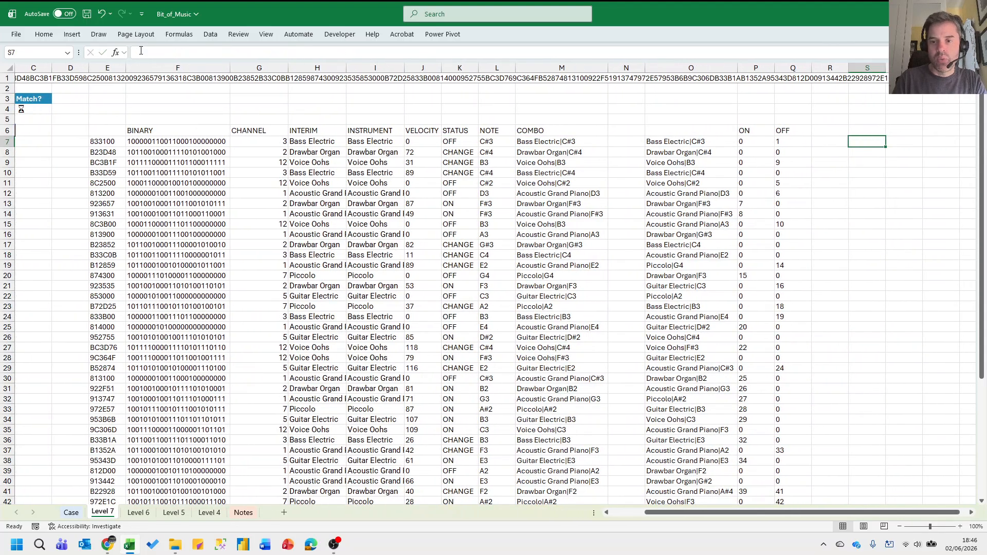
pyautogui.scroll(-5, 677, 277)
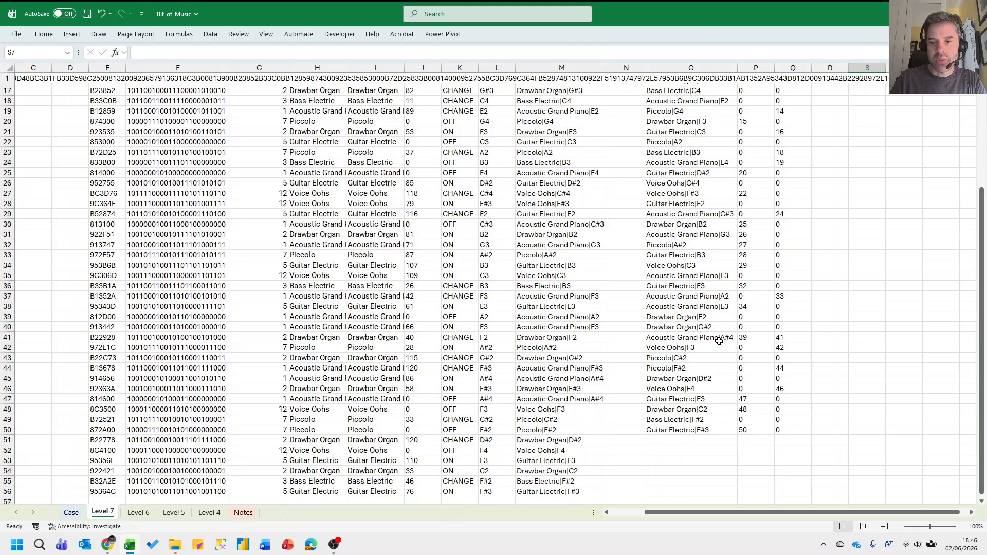
pyautogui.click(742, 337)
pyautogui.scroll(5, 760, 337)
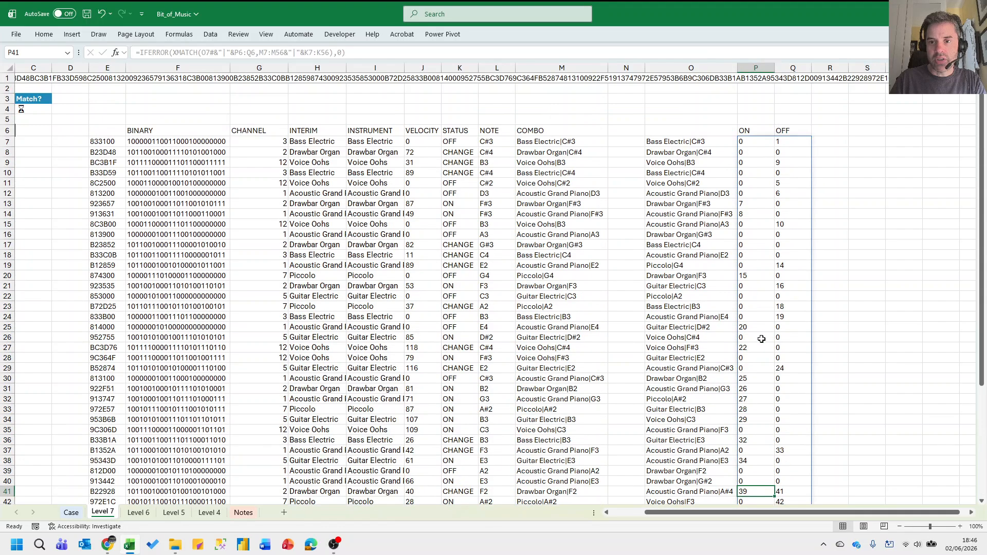
pyautogui.scroll(-6, 765, 349)
pyautogui.click(790, 308)
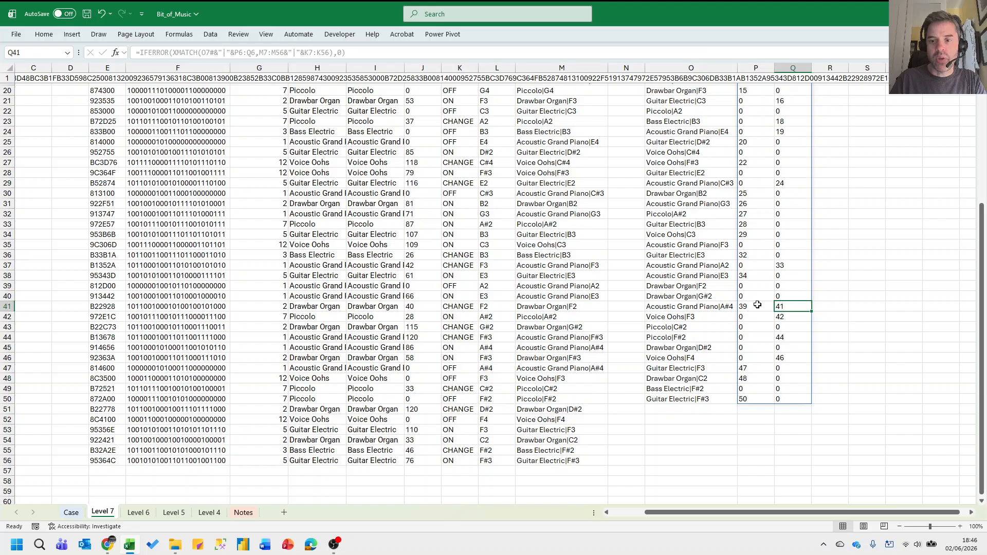
pyautogui.click(752, 306)
pyautogui.click(779, 309)
pyautogui.click(759, 307)
pyautogui.click(798, 307)
pyautogui.scroll(5, 756, 308)
pyautogui.scroll(1, 762, 327)
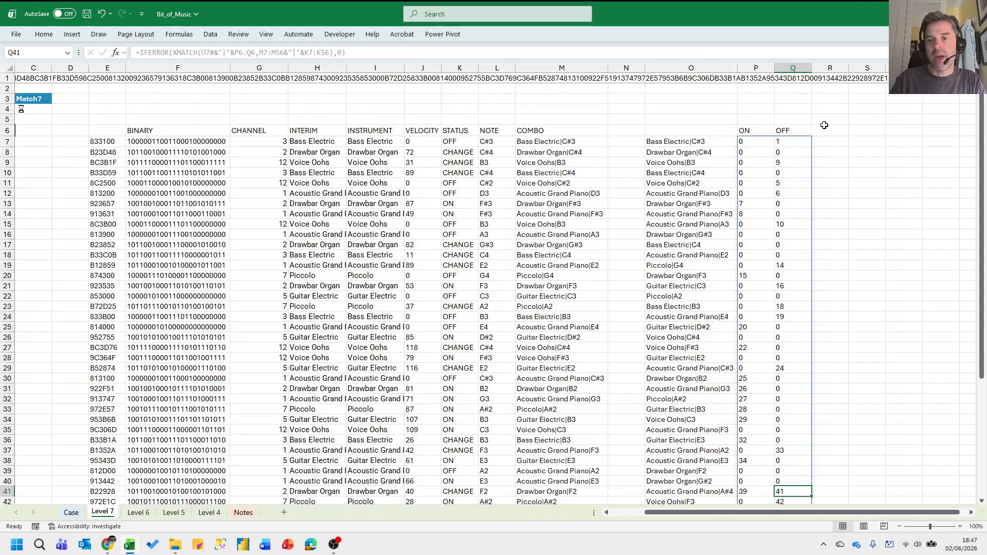
# Start a MAP formula in R7 with the ON column as its first array, TAKE(P7#,,1).
pyautogui.click(824, 144)
pyautogui.write('=')
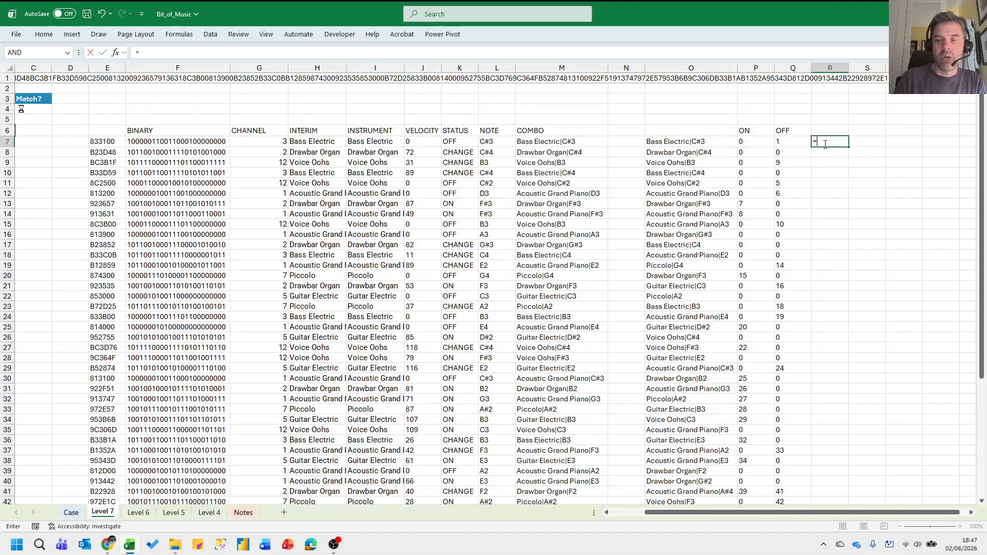
pyautogui.write('map')
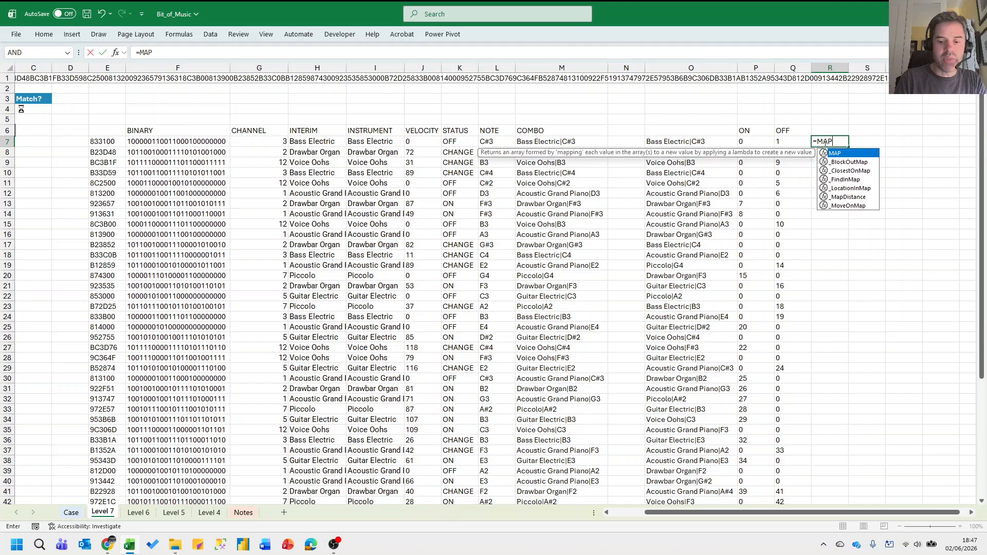
pyautogui.press('Tab')
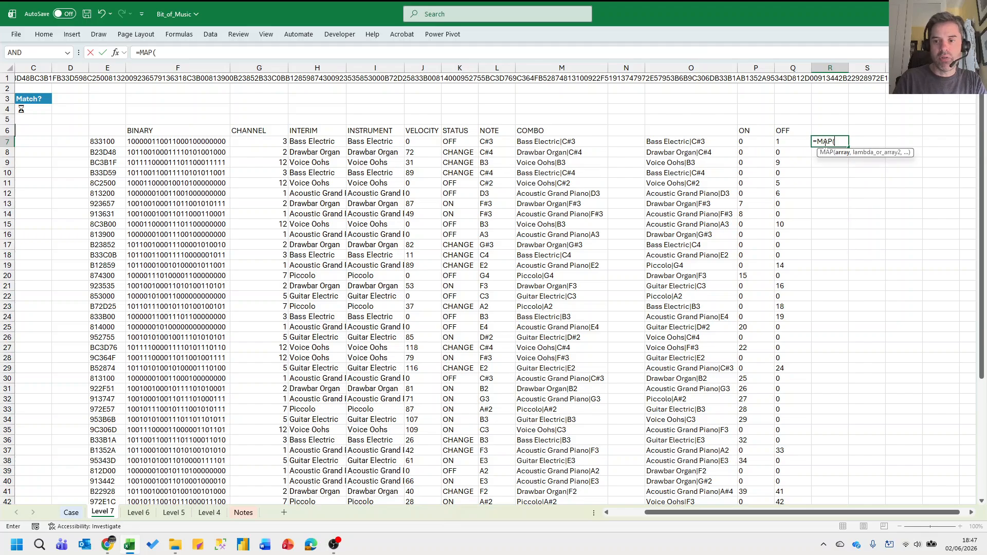
pyautogui.write('TAKEW')
pyautogui.press('BackSpace')
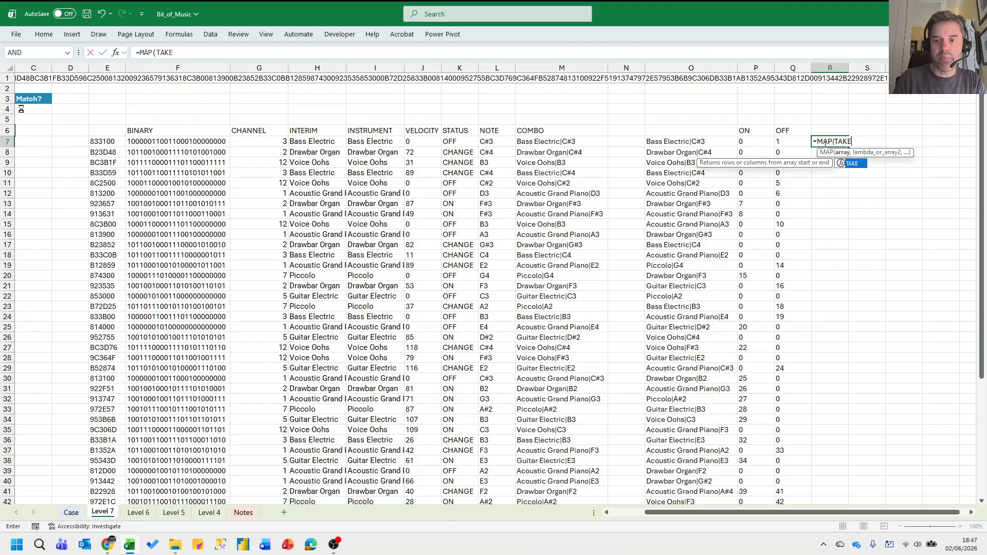
pyautogui.press('Tab')
pyautogui.write('P7#')
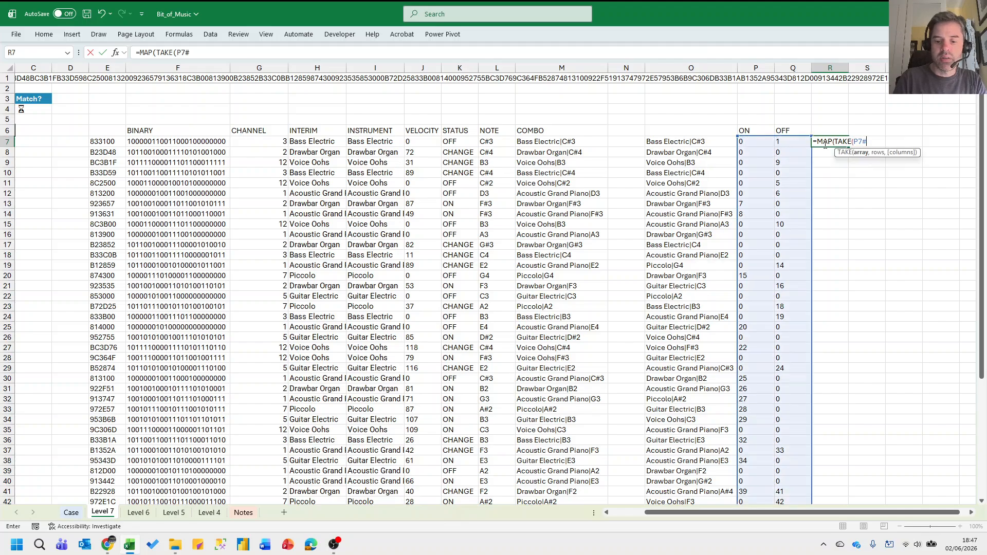
pyautogui.write(',,1),')
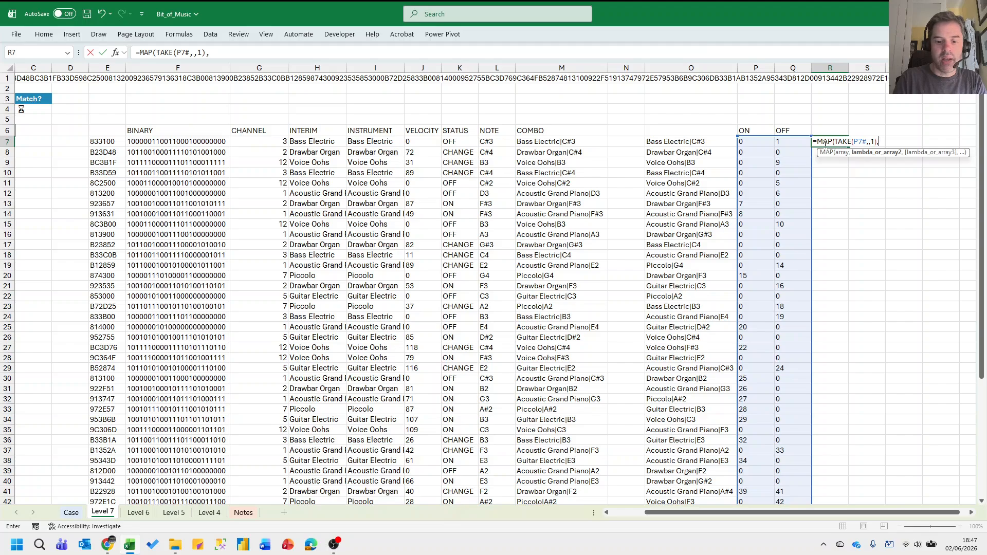
# Add the OFF column as the second MAP array in R7 with TAKE(P7#,,-1).
pyautogui.write('l')
pyautogui.press('BackSpace')
pyautogui.click(824, 143)
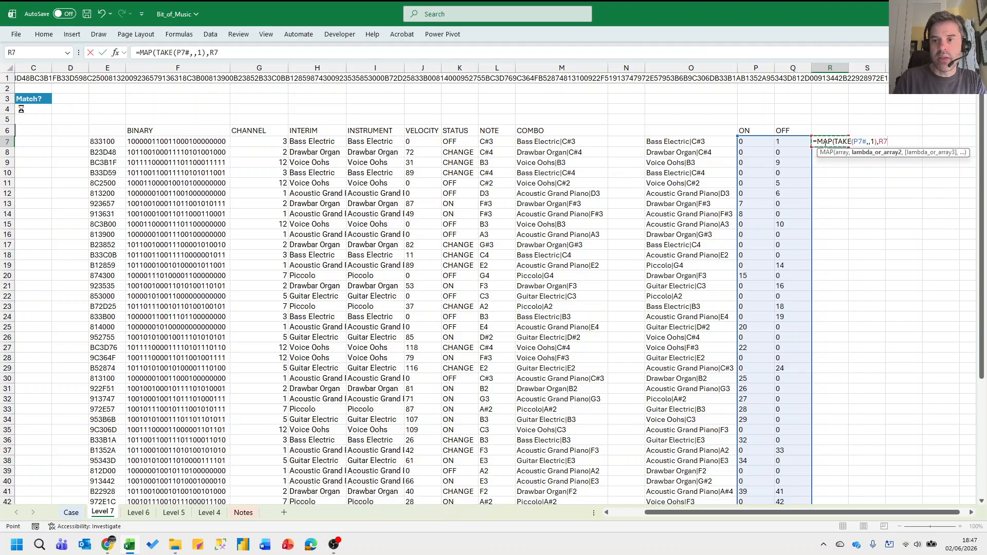
pyautogui.press('BackSpace')
pyautogui.press('BackSpace')
pyautogui.write('TAKE(')
pyautogui.press('Left')
pyautogui.press('Left')
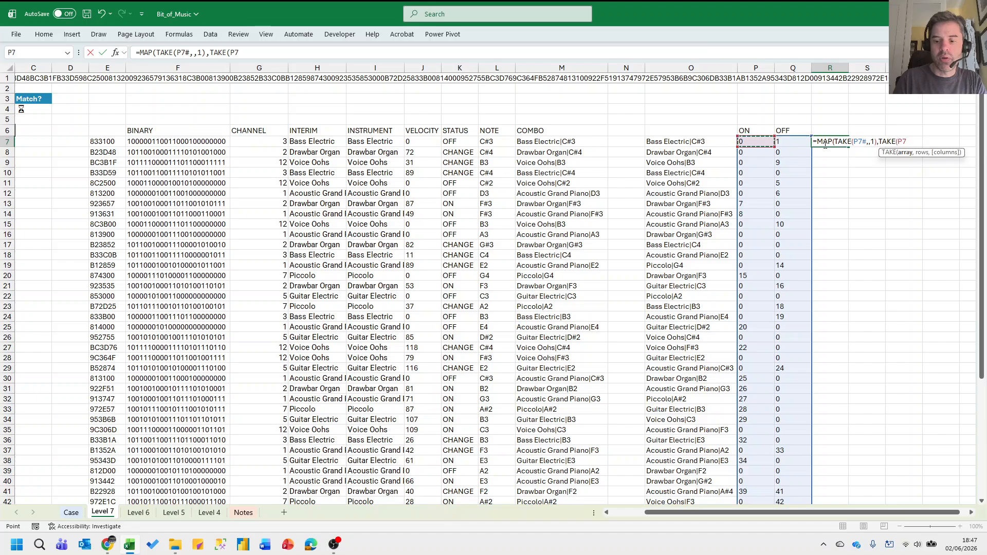
pyautogui.write('#,,-1)')
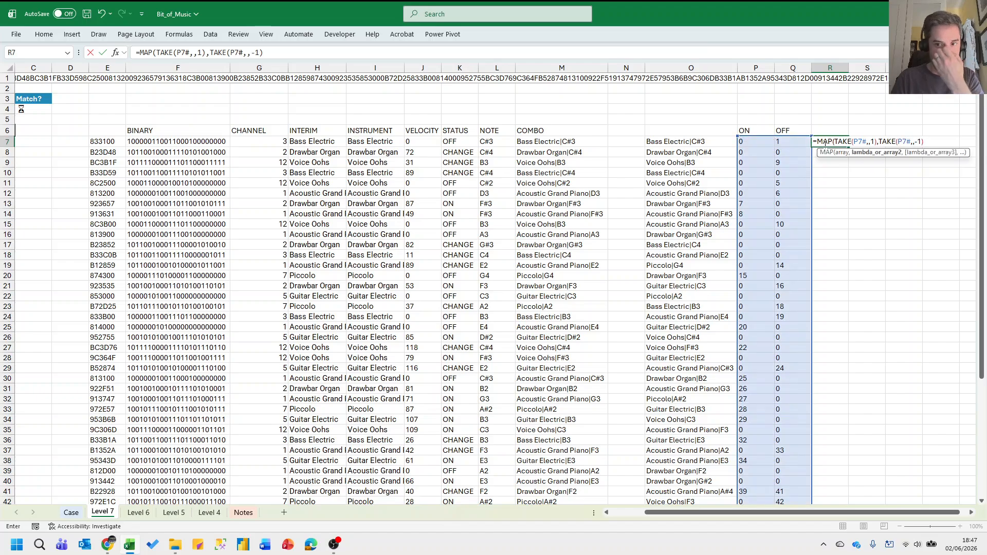
# Add a LAMBDA with the parameters on and off to the MAP formula in R7.
pyautogui.write(',Lambda(')
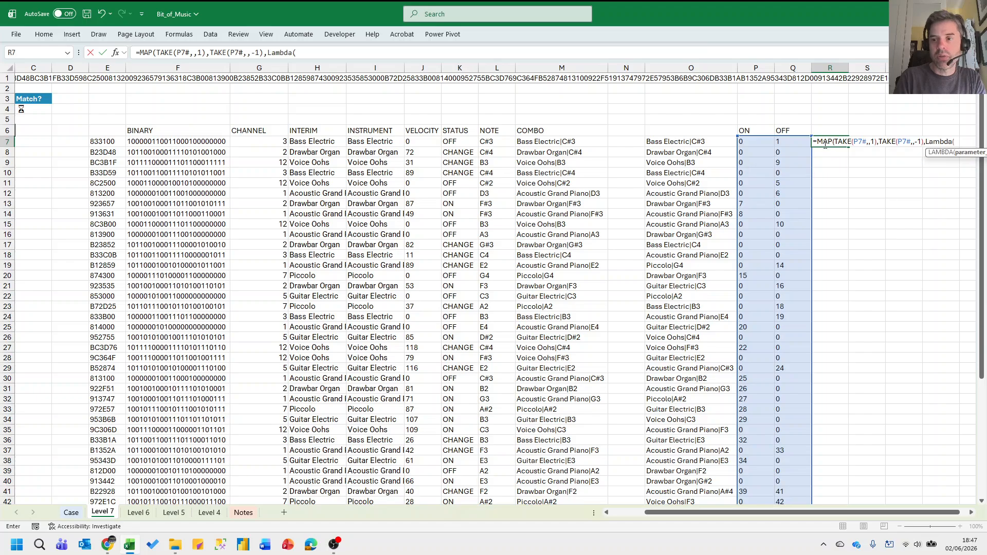
pyautogui.write('on')
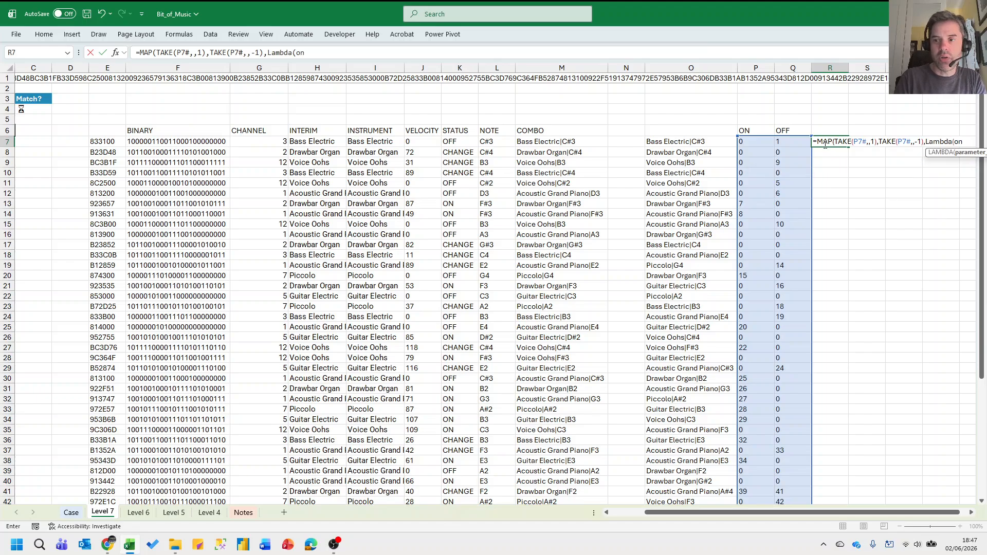
pyautogui.write(', off,')
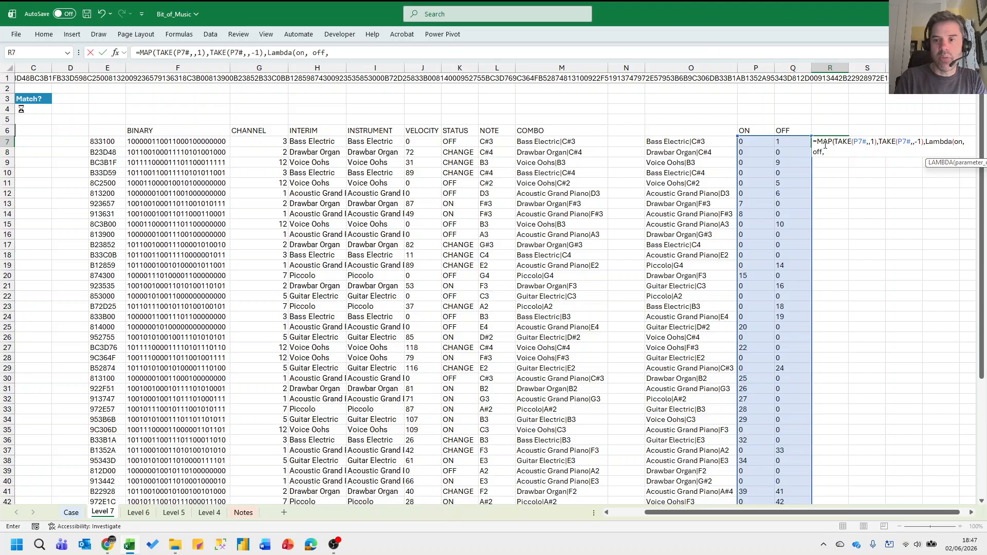
# Start an IF inside the R7 LAMBDA that tests AND(on>0,off>0,off>on).
pyautogui.write(' if(and')
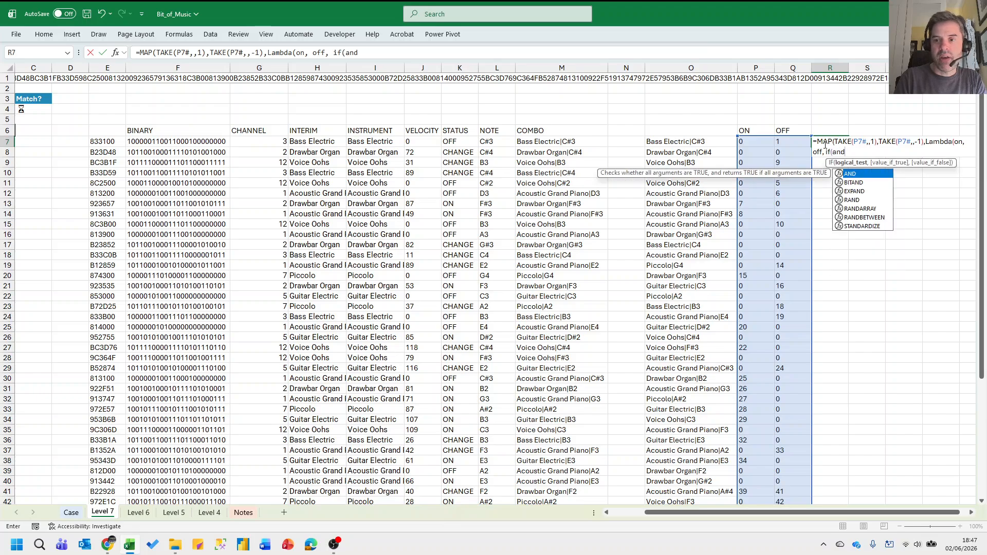
pyautogui.write('(')
pyautogui.write('o')
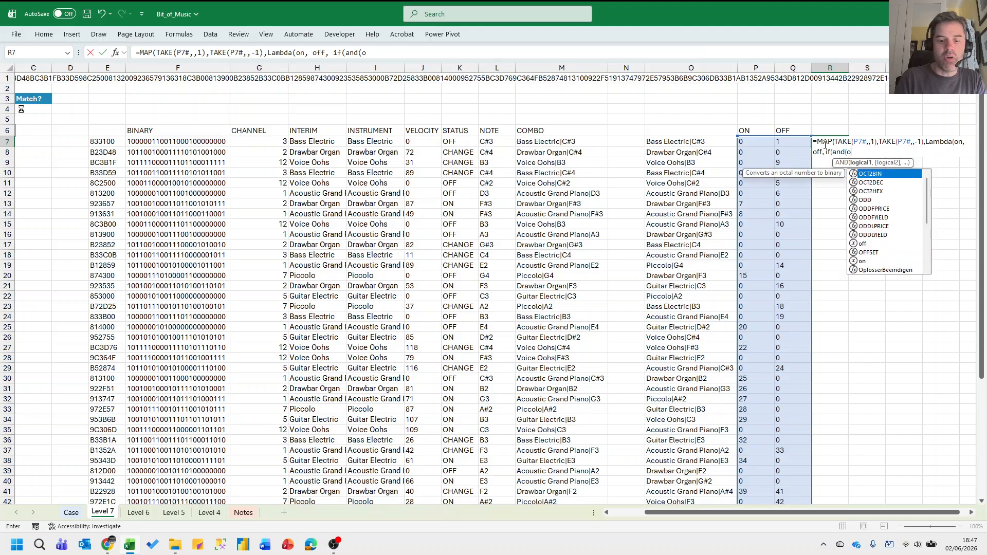
pyautogui.write('n>0,')
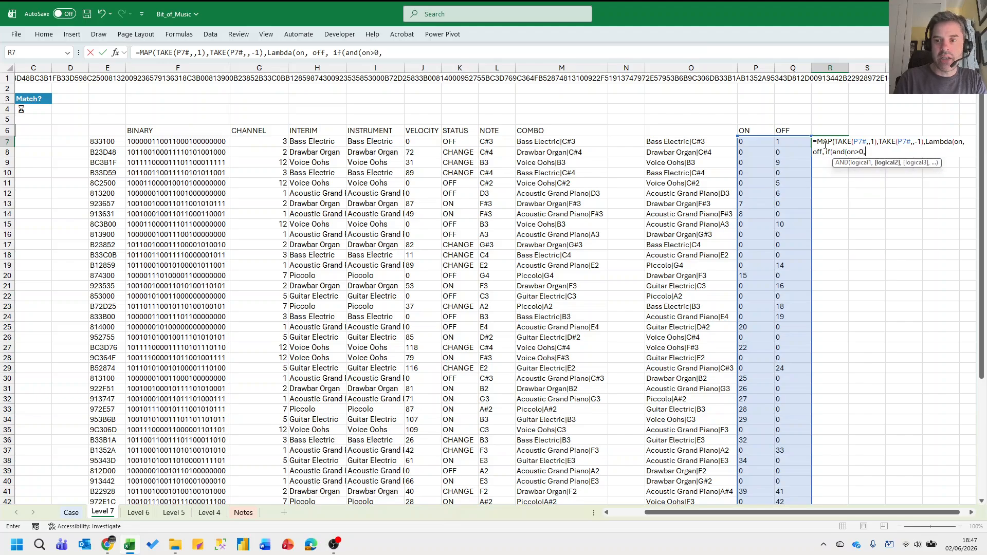
pyautogui.write('off>0')
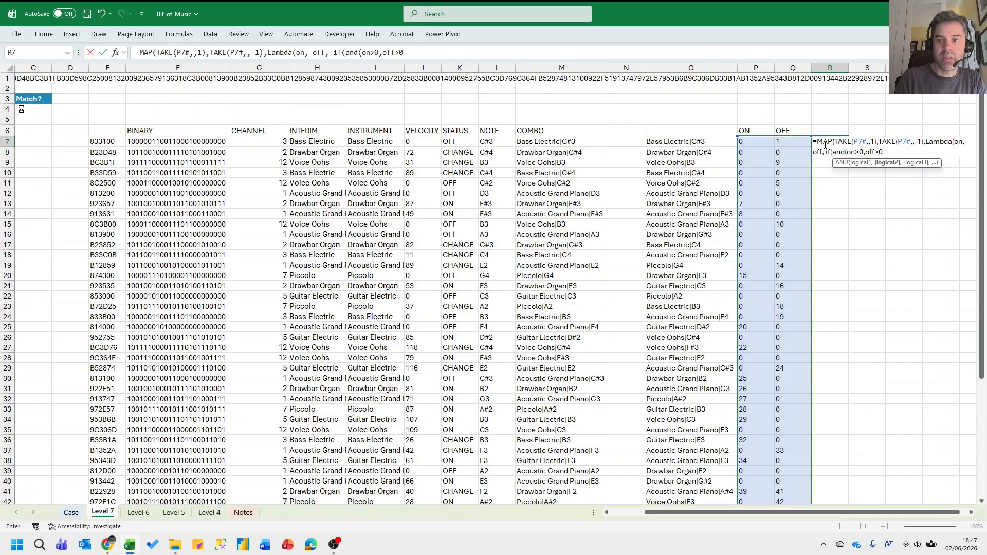
pyautogui.write(',')
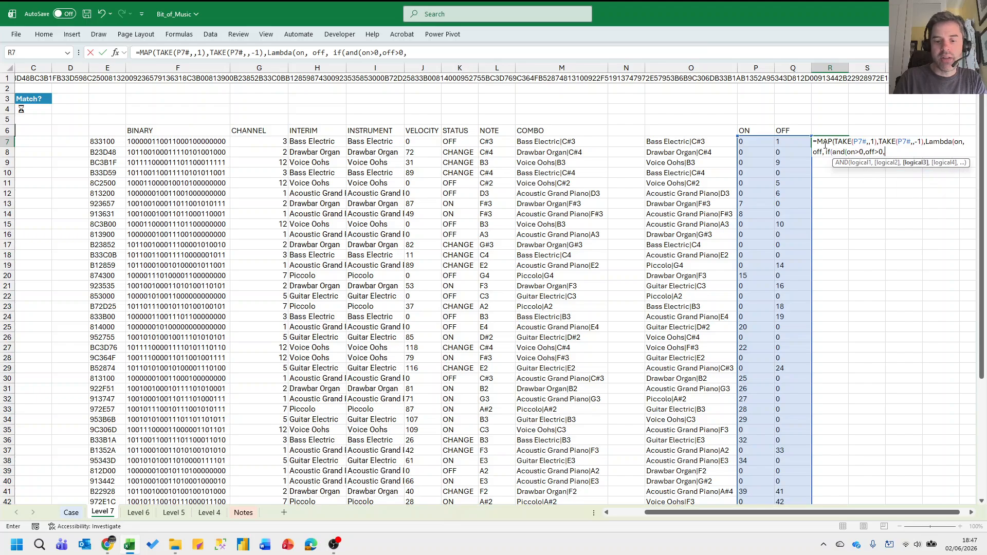
pyautogui.write('off')
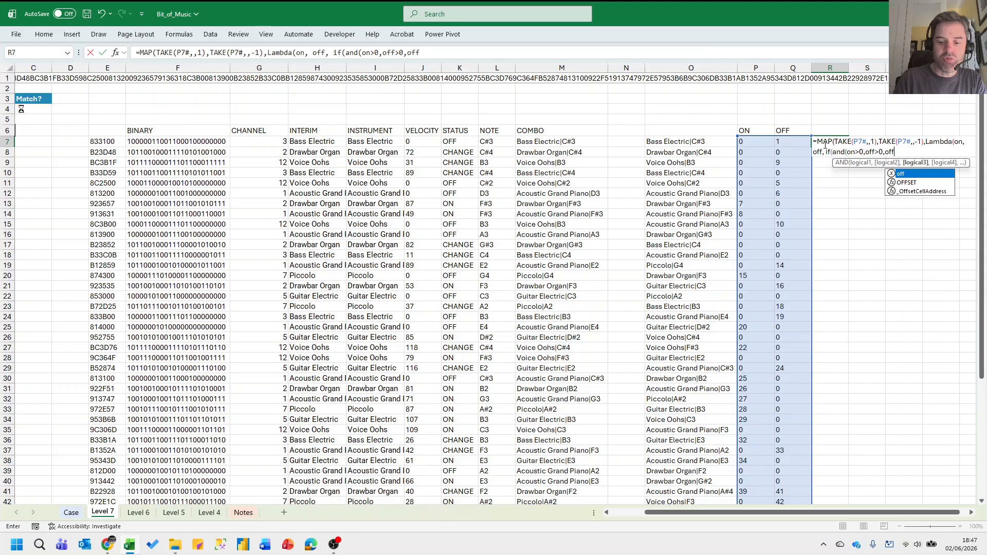
pyautogui.write('>on')
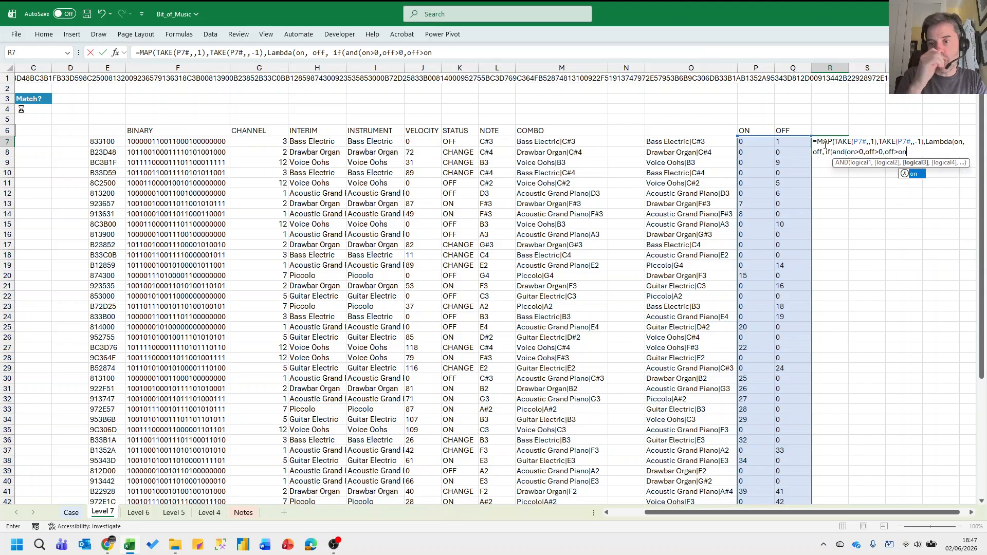
pyautogui.write(')')
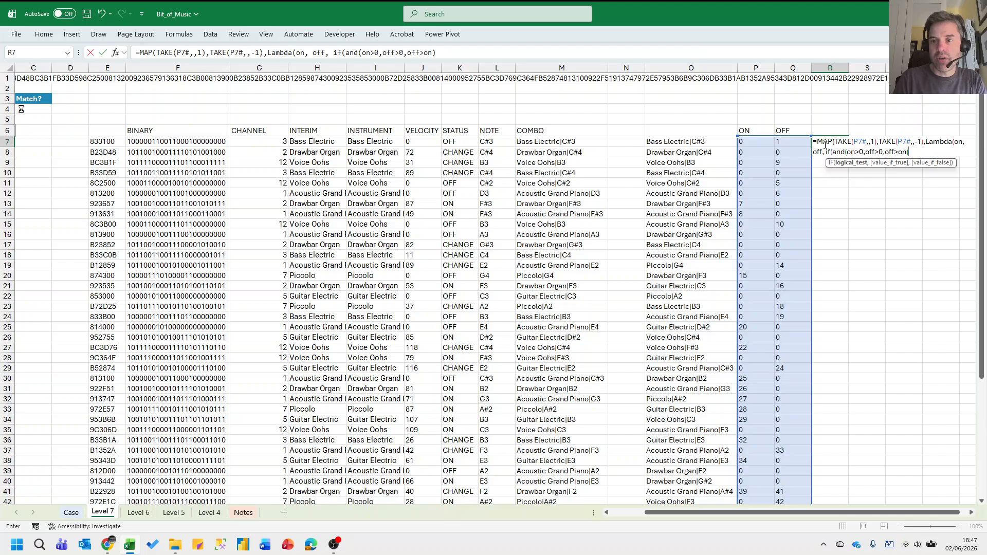
# Make the IF in R7 return off when true and 999 otherwise, and enter the MAP formula.
pyautogui.write(',')
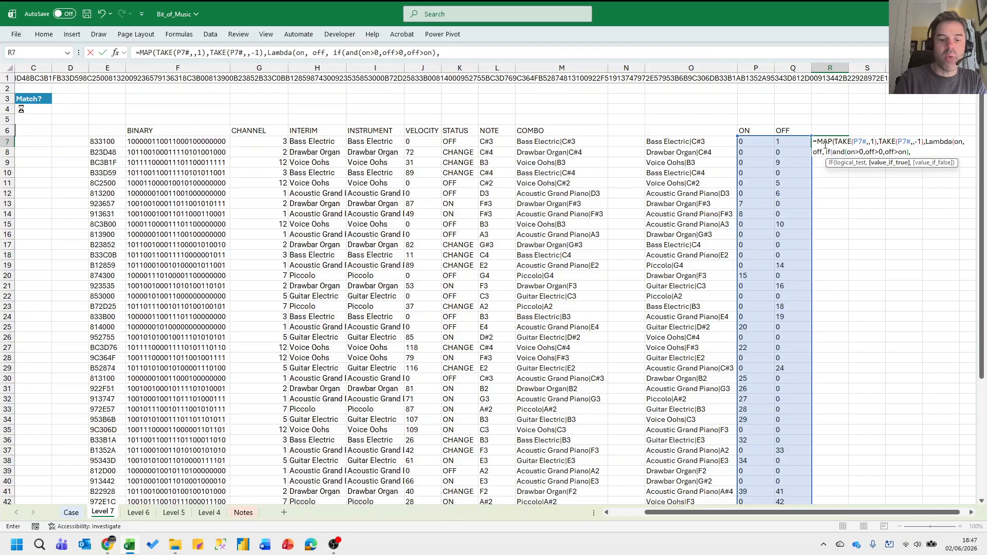
pyautogui.write('off')
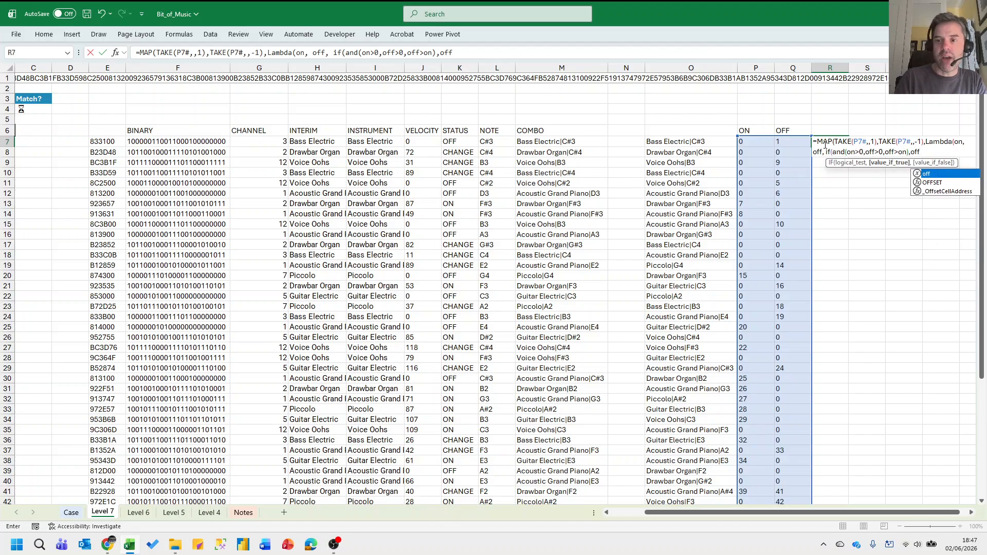
pyautogui.write(',999')
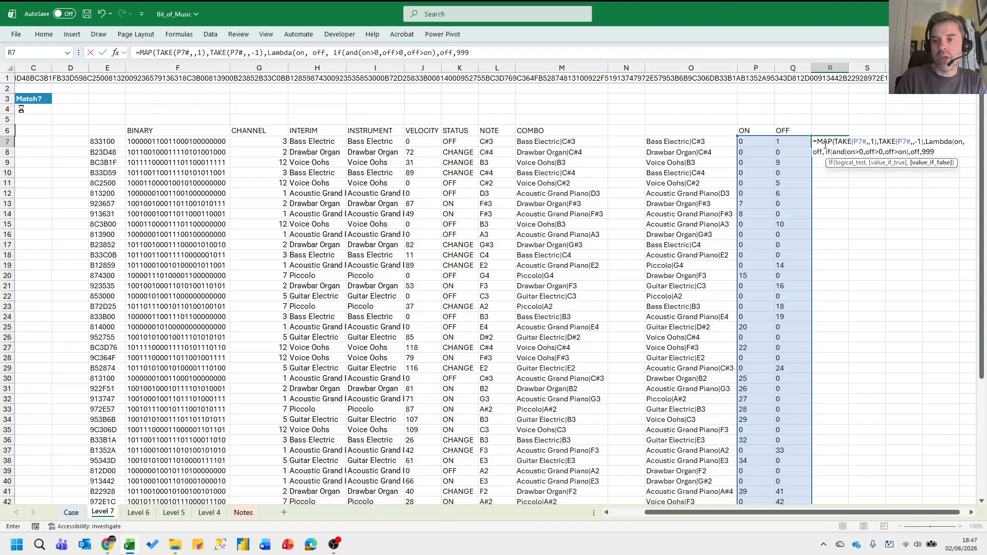
pyautogui.write(')')
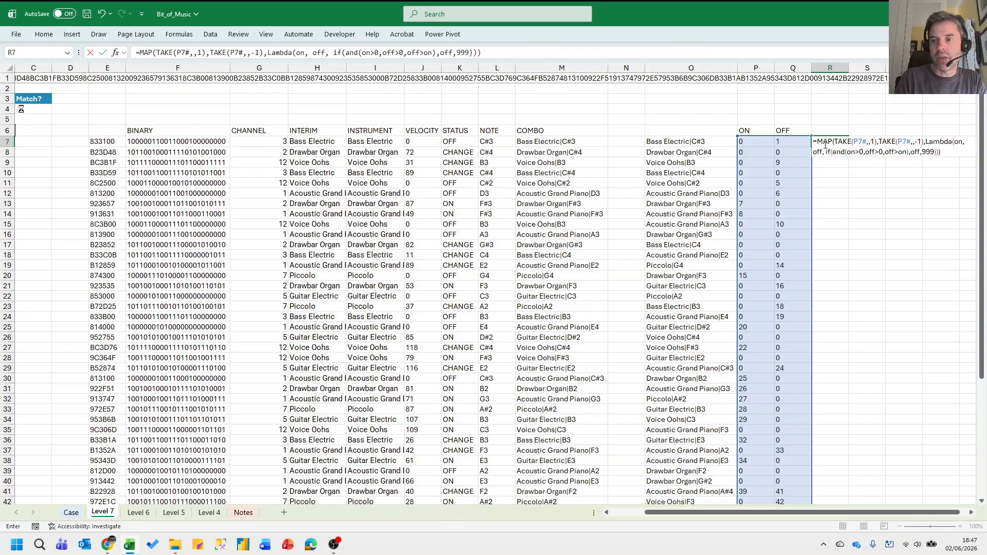
pyautogui.press('Return')
# Examine the MAP results in column R for values other than 999, and compare them with their ON and OFF positions.
pyautogui.scroll(-3, 824, 144)
pyautogui.scroll(3, 837, 159)
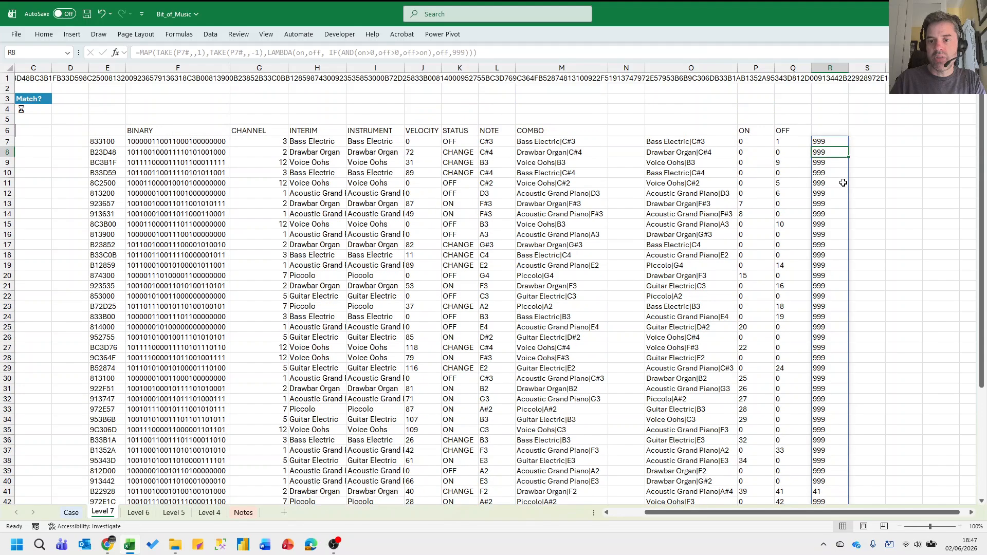
pyautogui.scroll(-6, 844, 183)
pyautogui.click(817, 307)
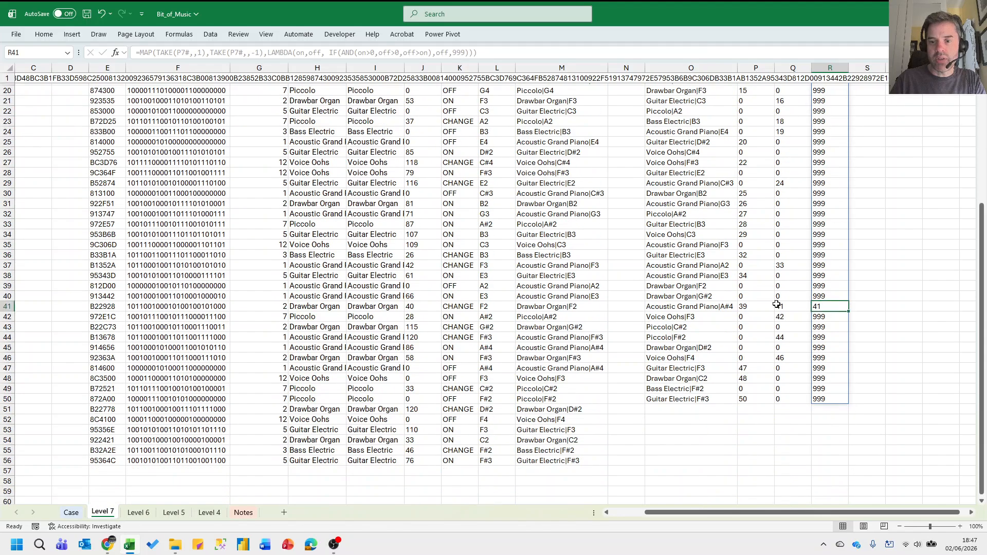
pyautogui.press('Left')
pyautogui.press('Left')
pyautogui.press('Left')
pyautogui.press('Right')
pyautogui.press('Right')
pyautogui.press('Right')
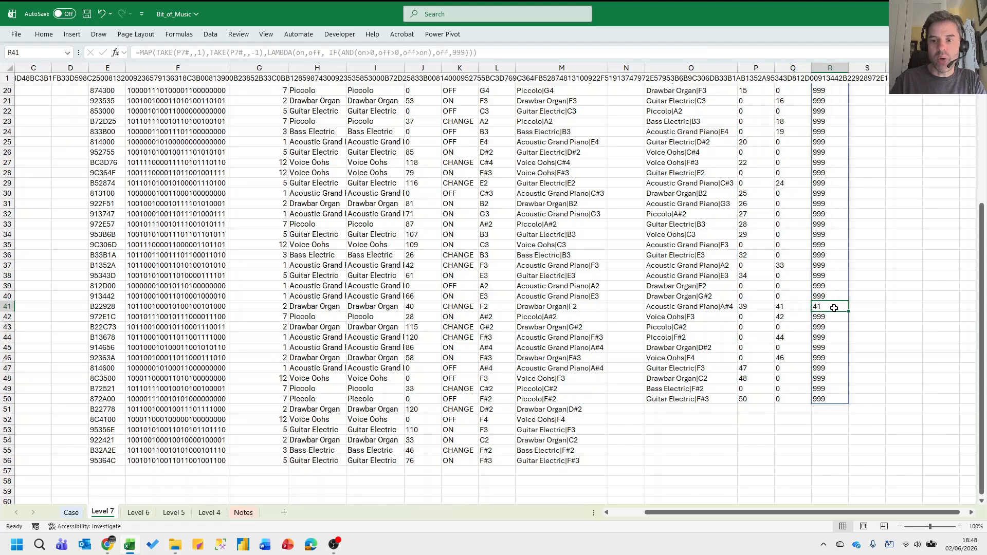
pyautogui.scroll(3, 829, 306)
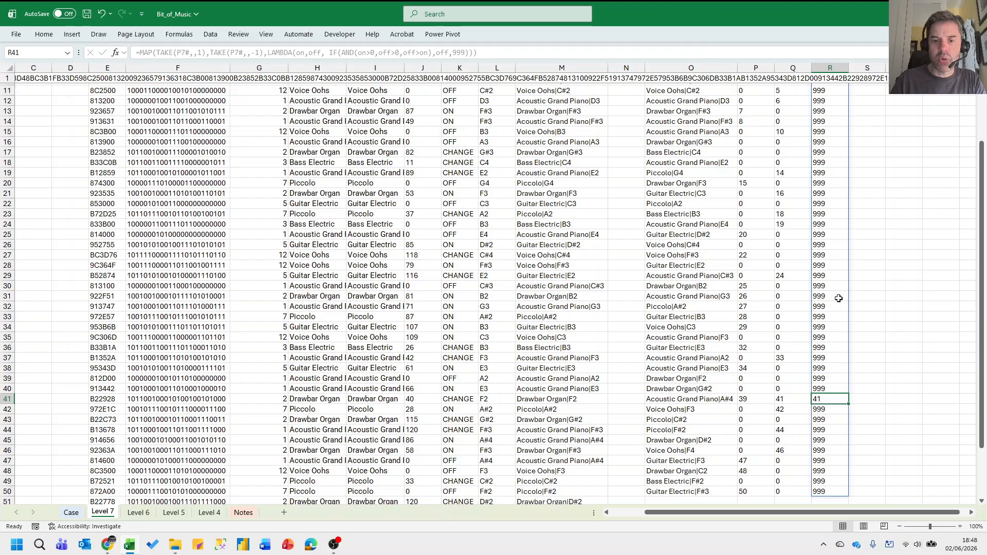
pyautogui.scroll(3, 839, 298)
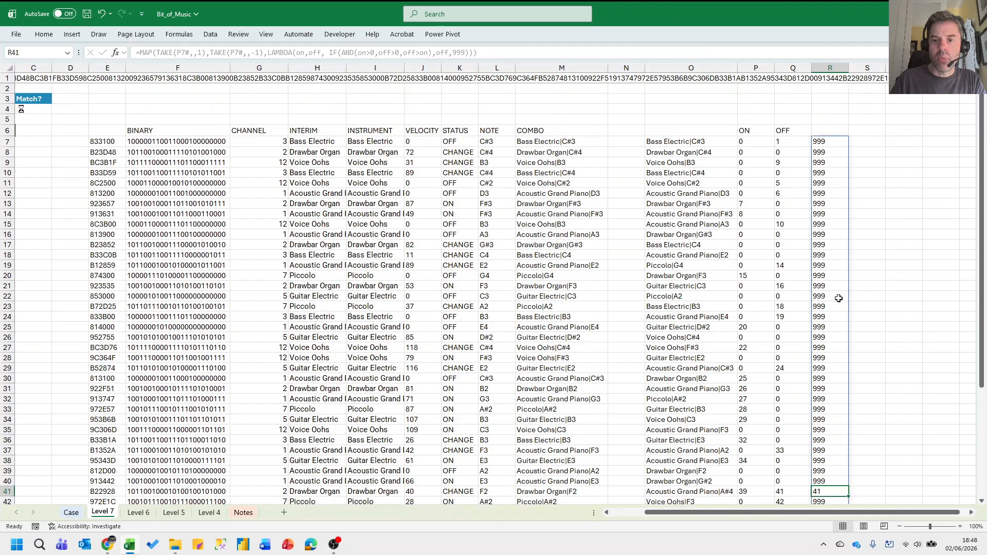
# Start an XLOOKUP in T7 that looks for 0 in R7# and returns the combination from O7#.
pyautogui.click(899, 140)
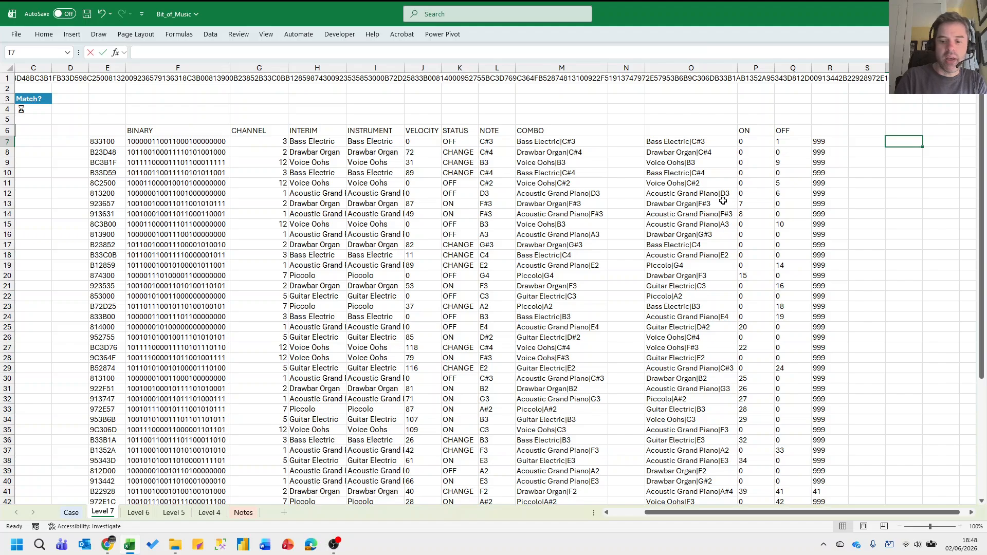
pyautogui.write('=xlookup(')
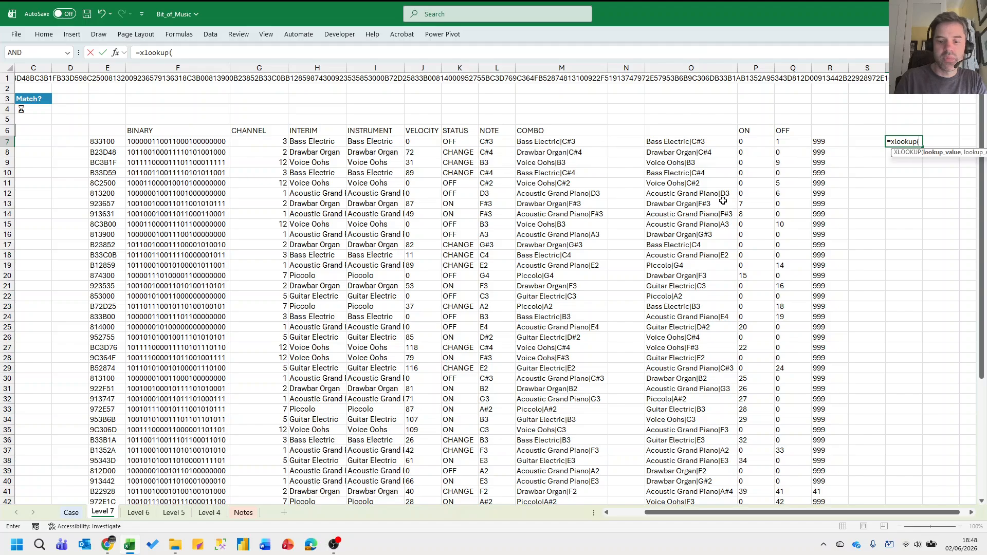
pyautogui.write('0,')
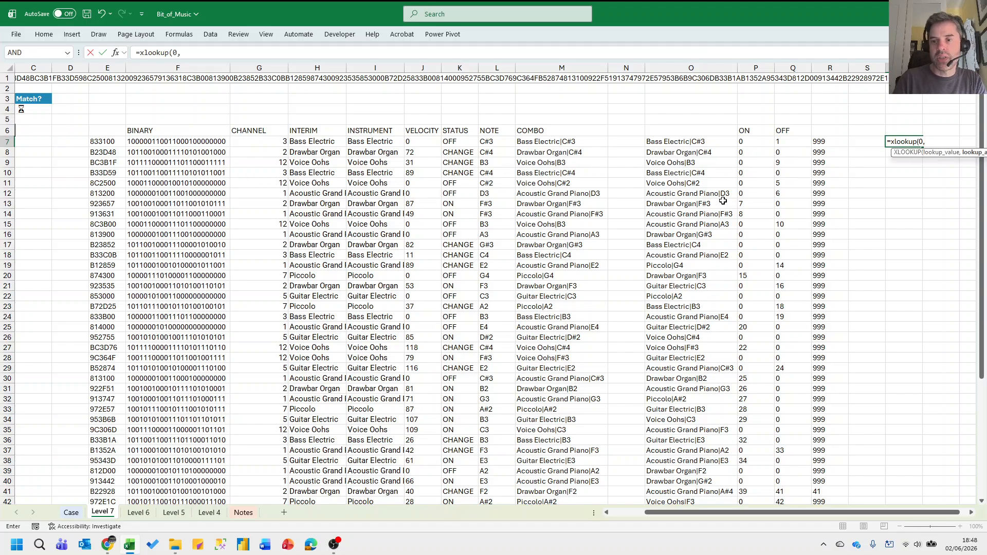
pyautogui.press('Left')
pyautogui.press('Left')
pyautogui.press('Left')
pyautogui.press('Left')
pyautogui.press('Left')
pyautogui.press('Left')
pyautogui.press('Left')
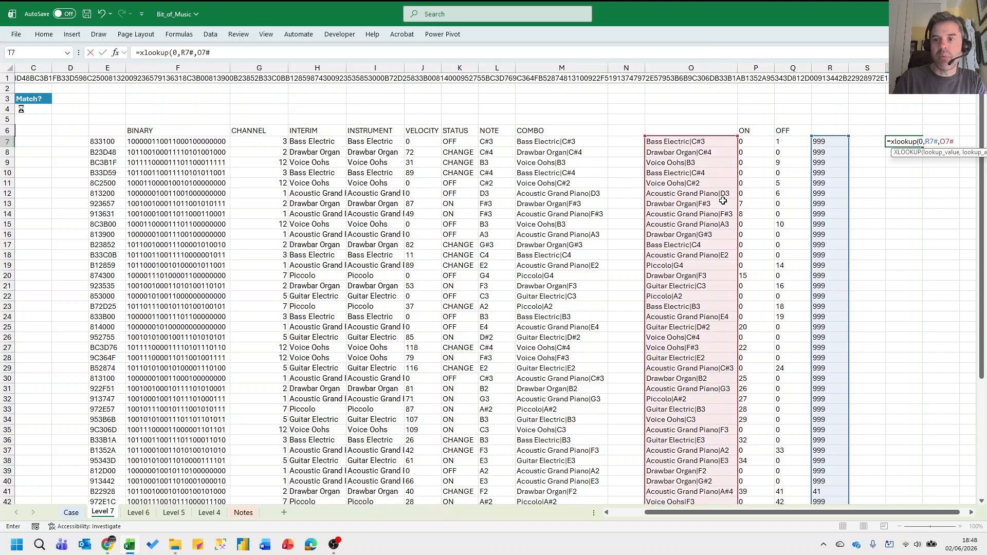
# Set the T7 XLOOKUP's match mode to 1, exact match or next larger item, and enter the formula.
pyautogui.write(',,')
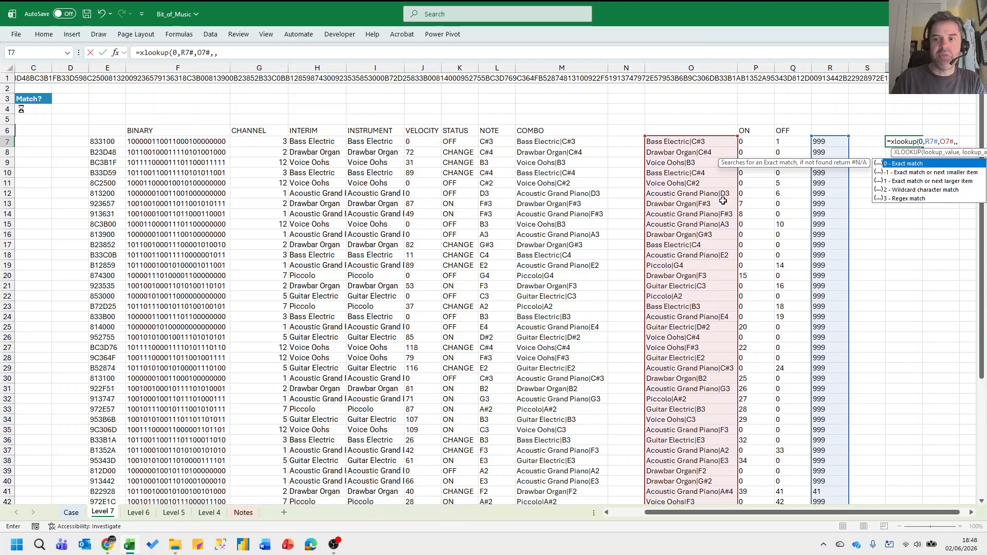
pyautogui.write('1)')
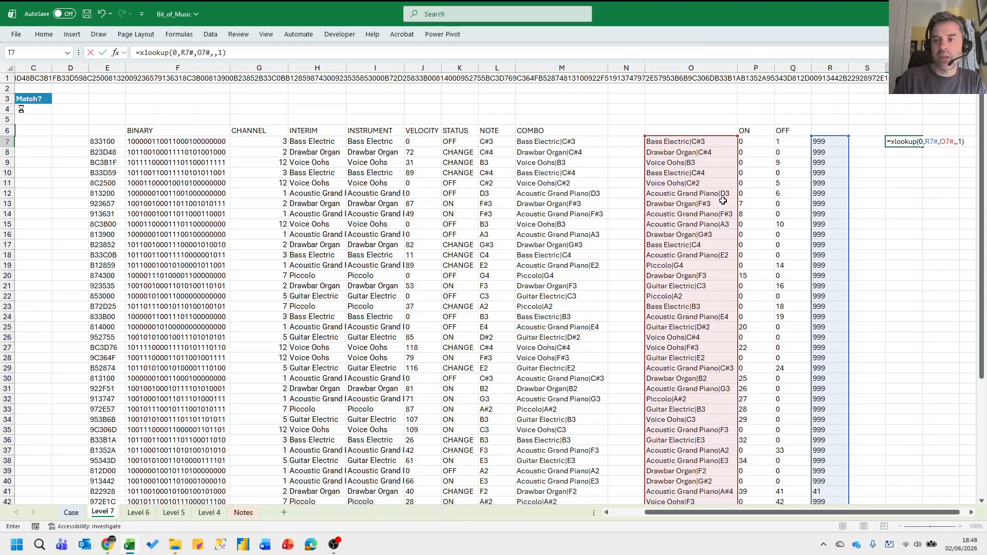
pyautogui.press('Return')
pyautogui.press('Up')
pyautogui.press('Right')
pyautogui.press('Left')
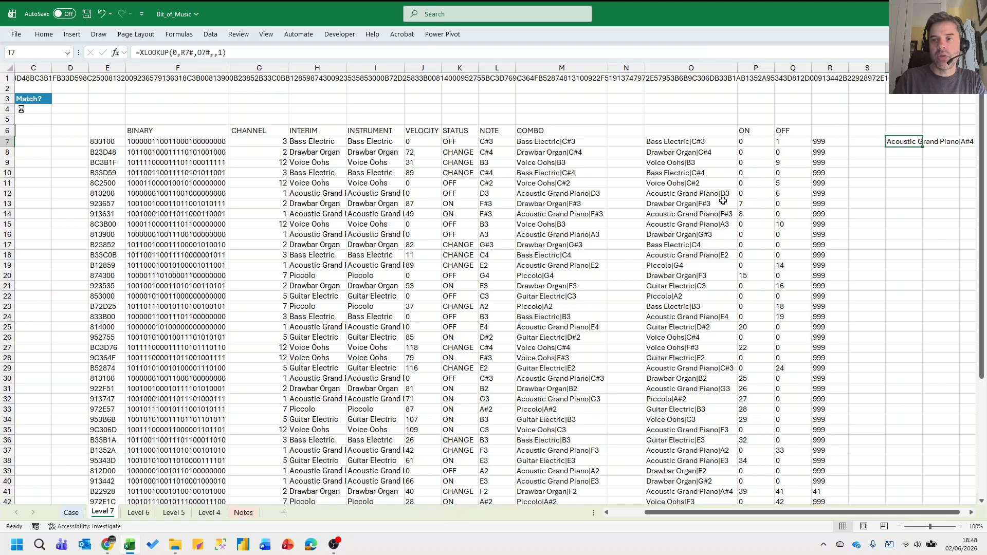
# Wrap the T7 XLOOKUP in TEXTBEFORE with the delimiter "|" to keep only the instrument name.
pyautogui.press('F2')
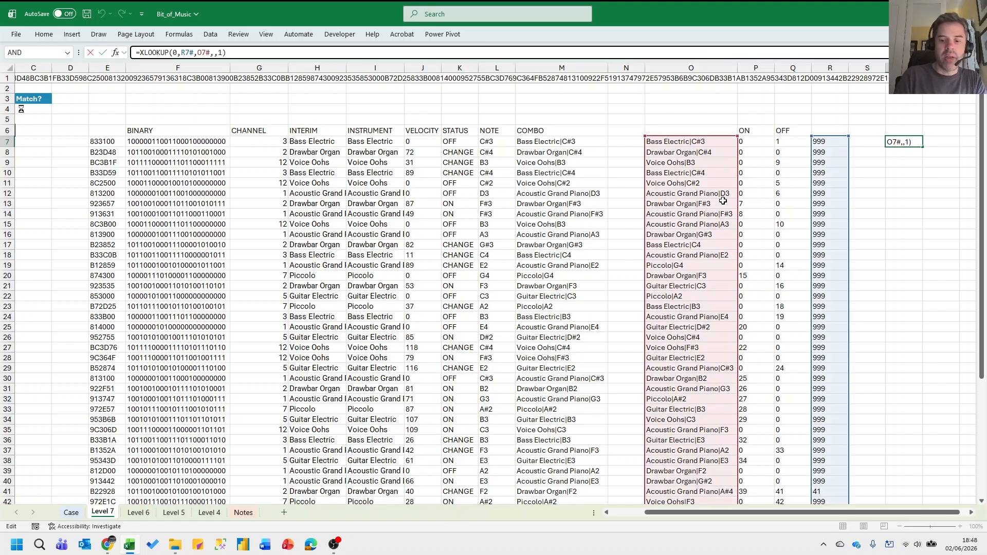
pyautogui.write('textbefore(')
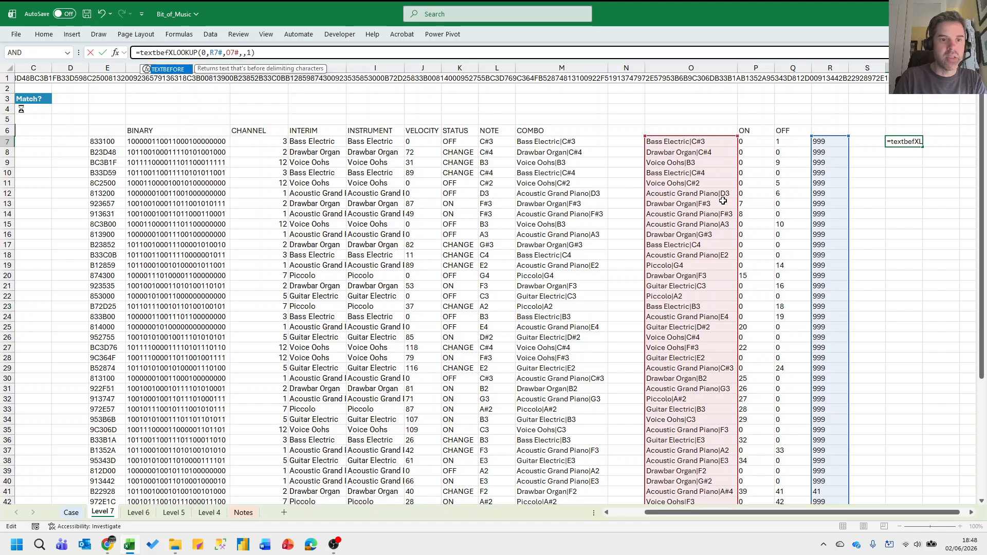
pyautogui.press('End')
pyautogui.write(',"|")')
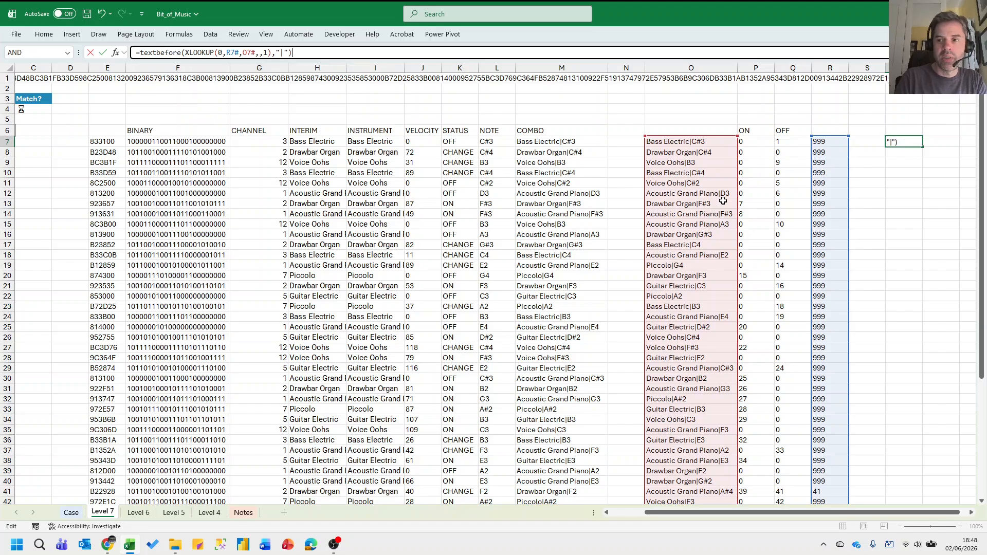
pyautogui.press('Return')
pyautogui.press('Up')
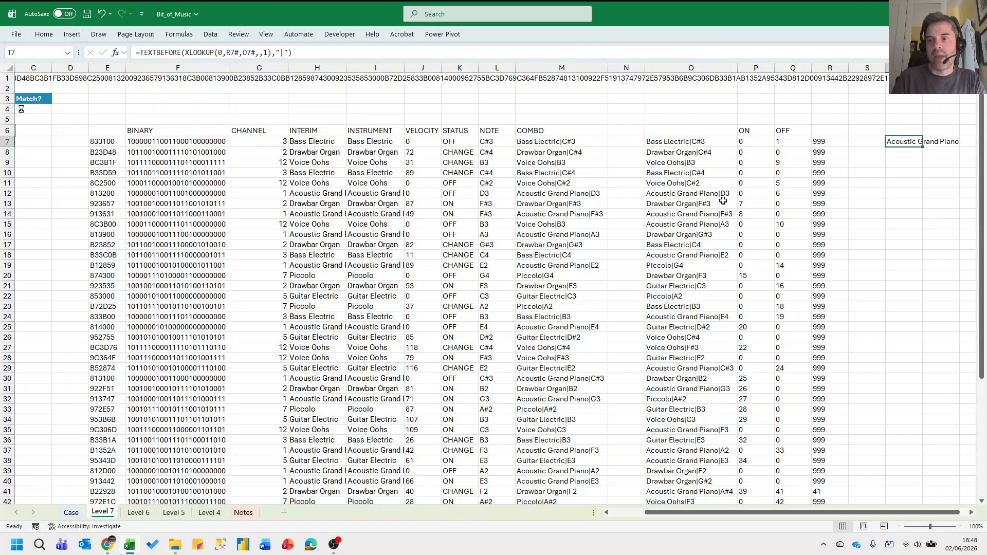
# Link the Level 7 Answer cell B6 to the instrument result in T7.
pyautogui.hotkey('ctrl', 'Left')
pyautogui.hotkey('ctrl', 'Left')
pyautogui.hotkey('ctrl', 'Left')
pyautogui.hotkey('ctrl', 'Left')
pyautogui.hotkey('ctrl', 'Left')
pyautogui.press('Up')
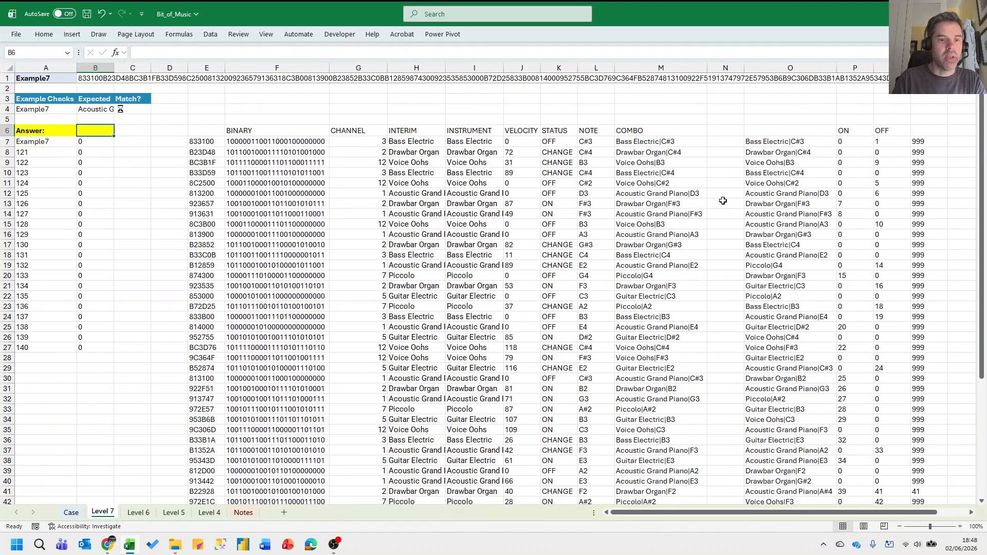
pyautogui.write('=')
pyautogui.press('Down')
pyautogui.hotkey('ctrl', 'Right')
pyautogui.hotkey('ctrl', 'Right')
pyautogui.hotkey('ctrl', 'Right')
pyautogui.hotkey('ctrl', 'Right')
pyautogui.hotkey('ctrl', 'Right')
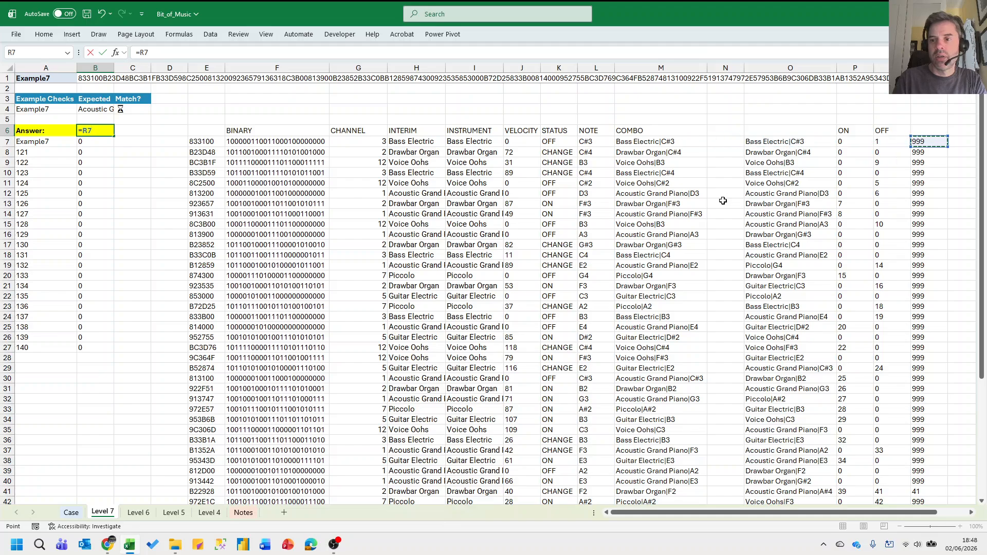
pyautogui.press('Return')
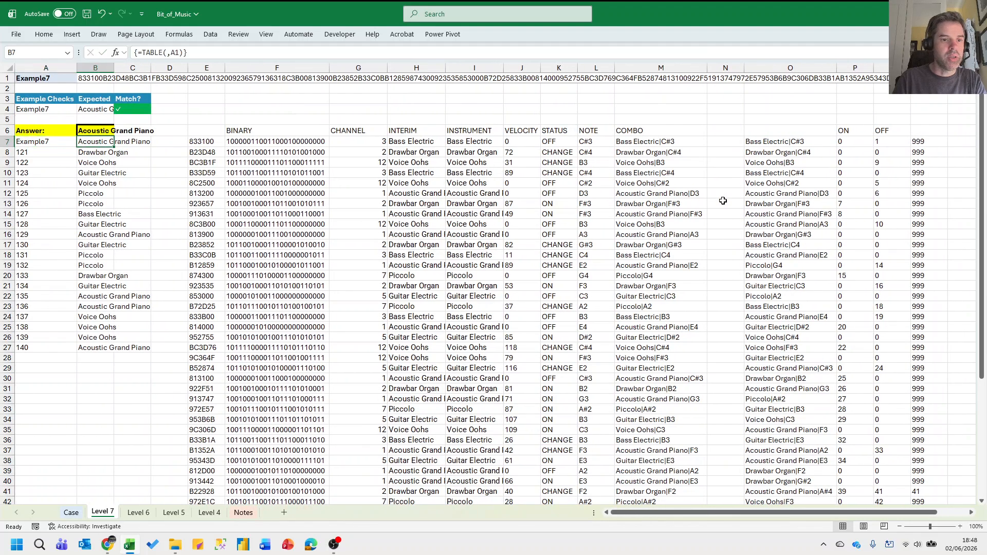
# Copy the Level 7 answers for games 121 to 140 from B8:B27 into the Level 7 answer column on the Walkthrough page in Chrome.
pyautogui.press('Down')
pyautogui.hotkey('ctrl', 'shift', 'Down')
pyautogui.hotkey('ctrl', 'c')
pyautogui.hotkey('alt', 'Tab')
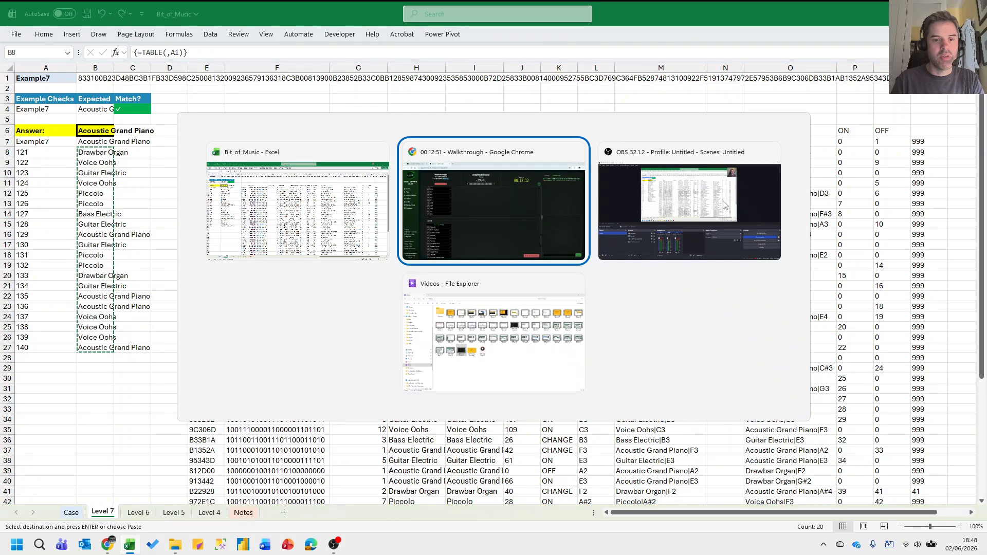
pyautogui.scroll(-1, 405, 379)
pyautogui.click(194, 399)
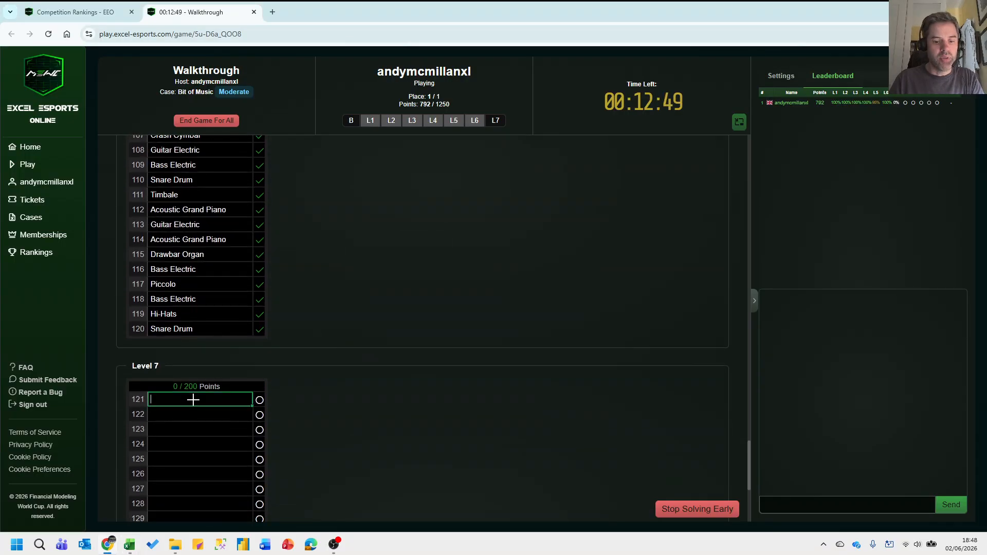
pyautogui.hotkey('ctrl', 'v')
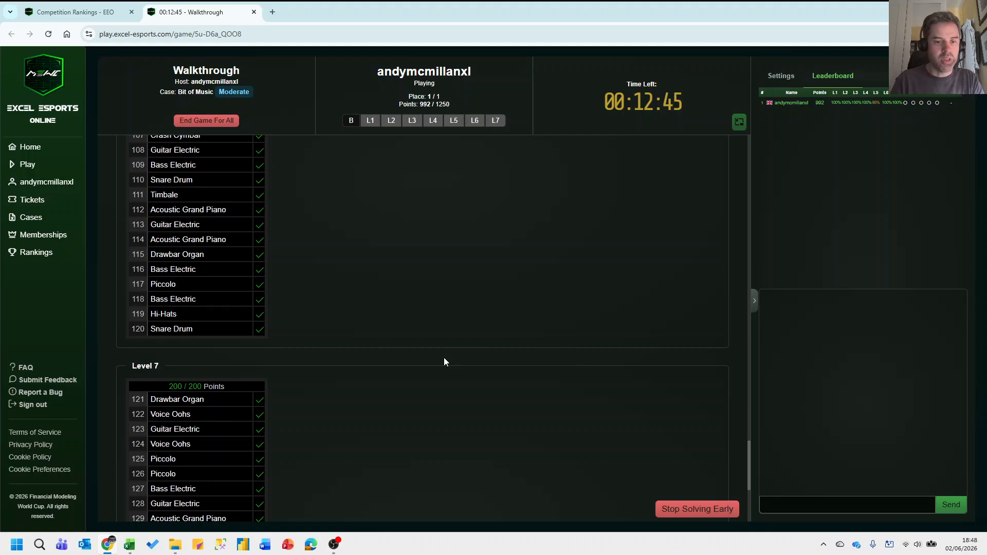
# Switch back to the Excel workbook and read the Bonus Questions on the Case sheet.
pyautogui.hotkey('alt', 'Tab')
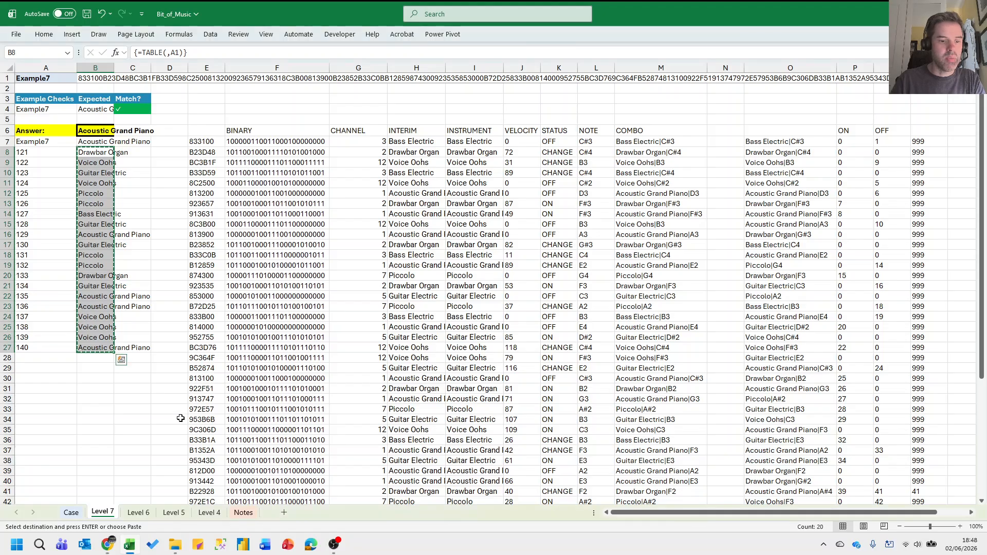
pyautogui.hotkey('ctrl', 'pageup')
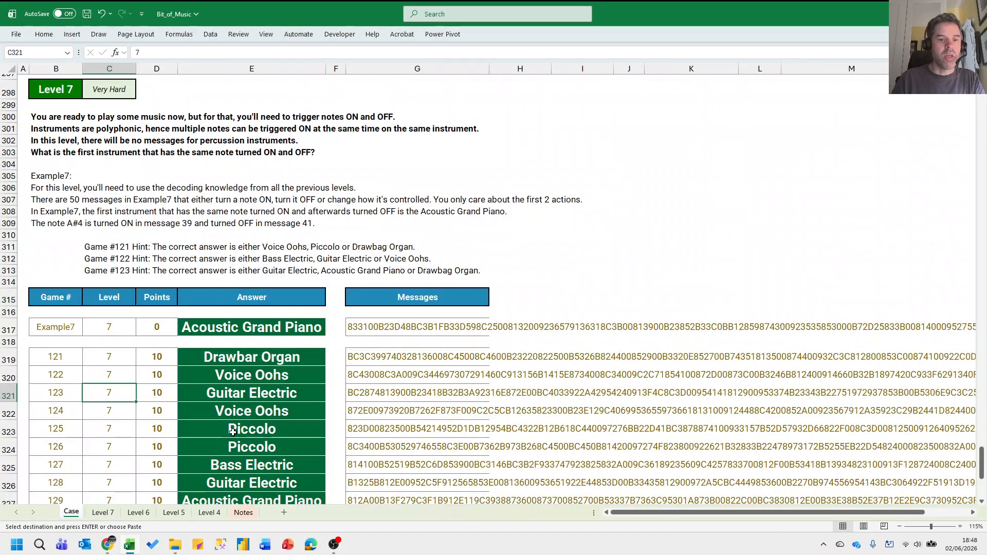
pyautogui.press('pageup')
pyautogui.press('pageup')
pyautogui.press('pageup')
pyautogui.press('pageup')
pyautogui.press('pageup')
pyautogui.press('pageup')
pyautogui.press('pageup')
pyautogui.press('pageup')
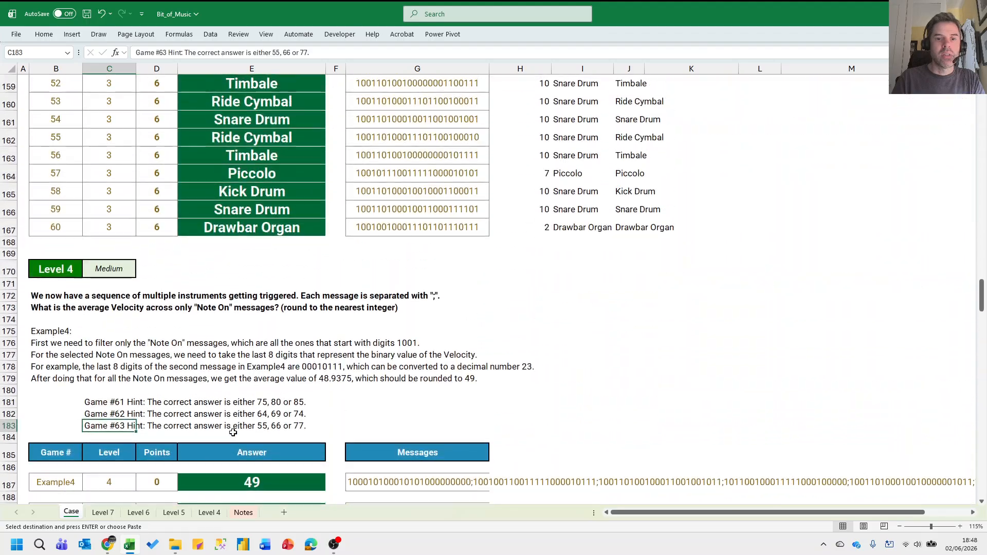
pyautogui.press('pageup')
pyautogui.press('pageup')
pyautogui.press('pageup')
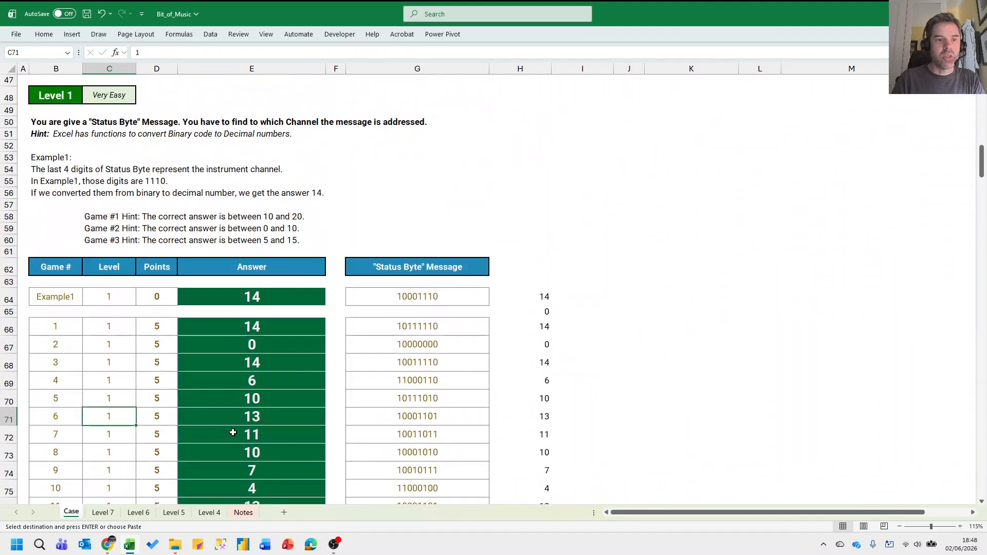
pyautogui.scroll(-3, 301, 401)
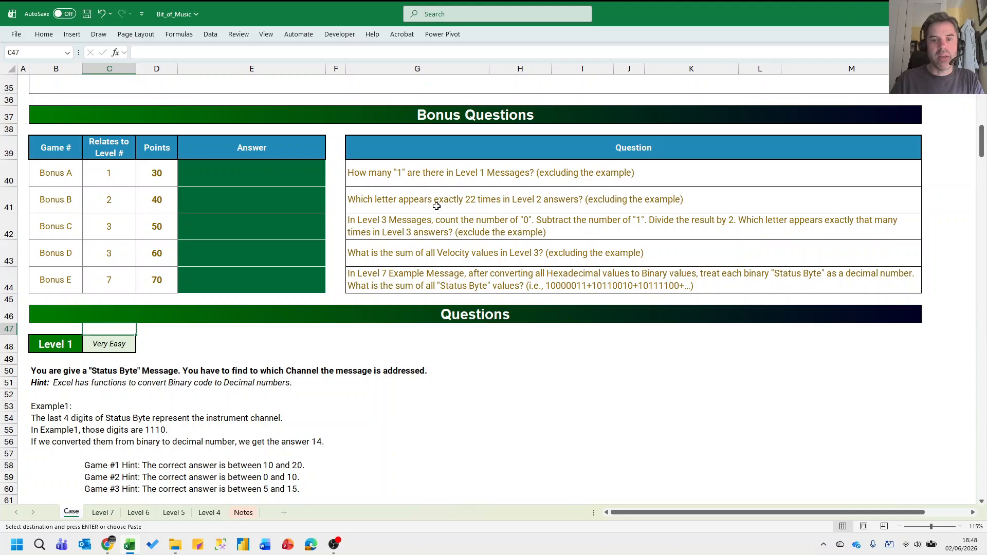
# In J66 of the Case sheet, join the Level 1 messages G66:G85 with CONCAT, excluding the example.
pyautogui.scroll(-9, 456, 242)
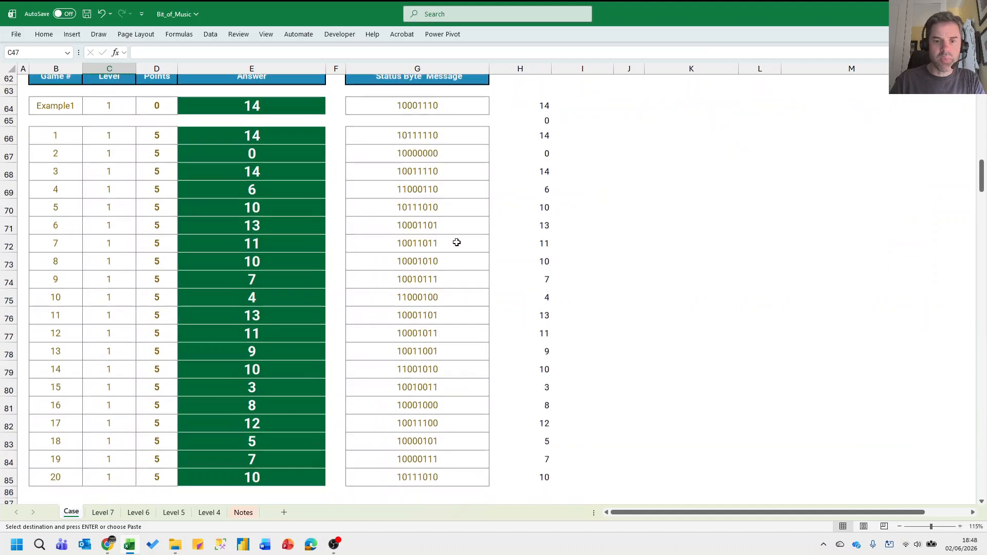
pyautogui.scroll(2, 590, 220)
pyautogui.click(637, 229)
pyautogui.write('=concat(')
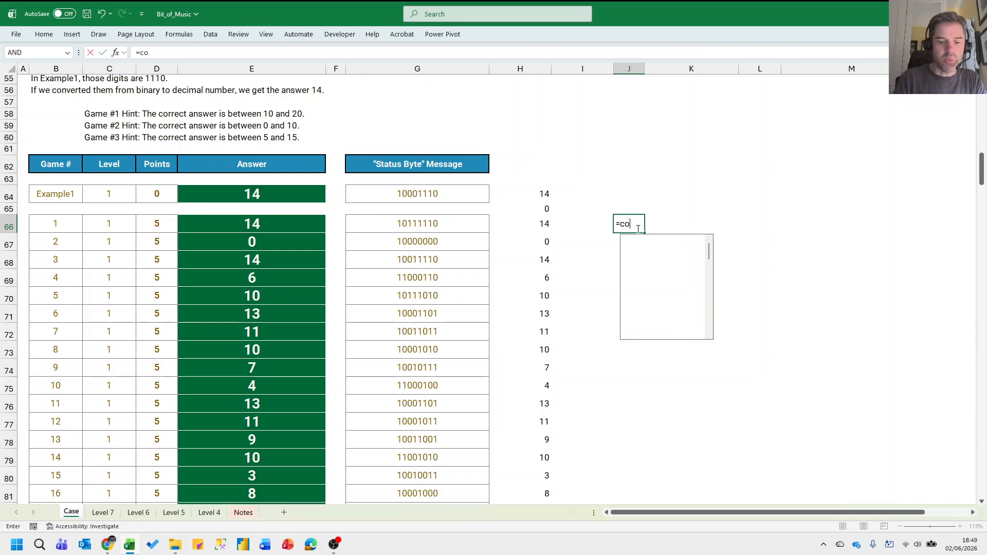
pyautogui.press('Left')
pyautogui.press('Left')
pyautogui.press('Left')
pyautogui.hotkey('ctrl', 'shift', 'Down')
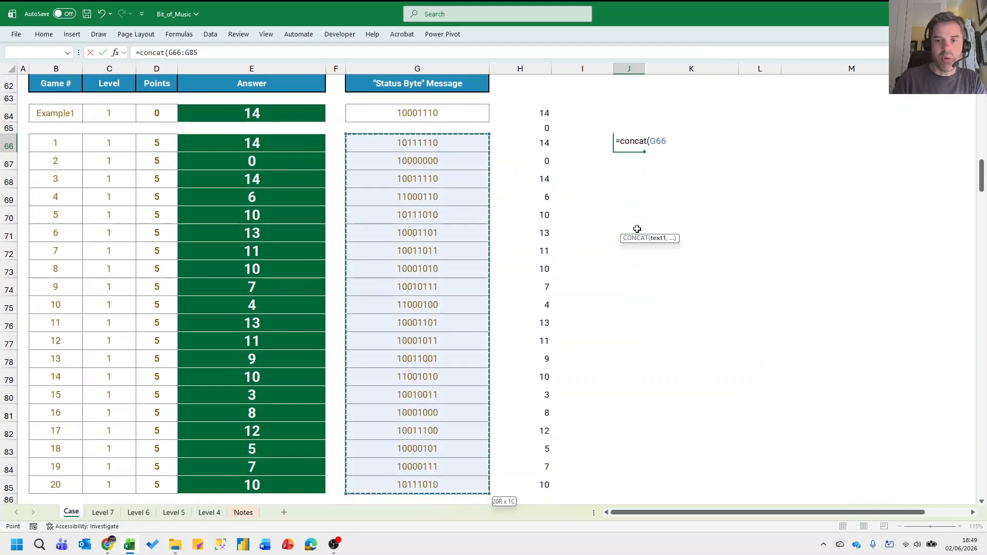
pyautogui.write(')')
pyautogui.press('Return')
# Wrap the J66 CONCAT in _CountOcc to count the occurrences of "1".
pyautogui.press('F2')
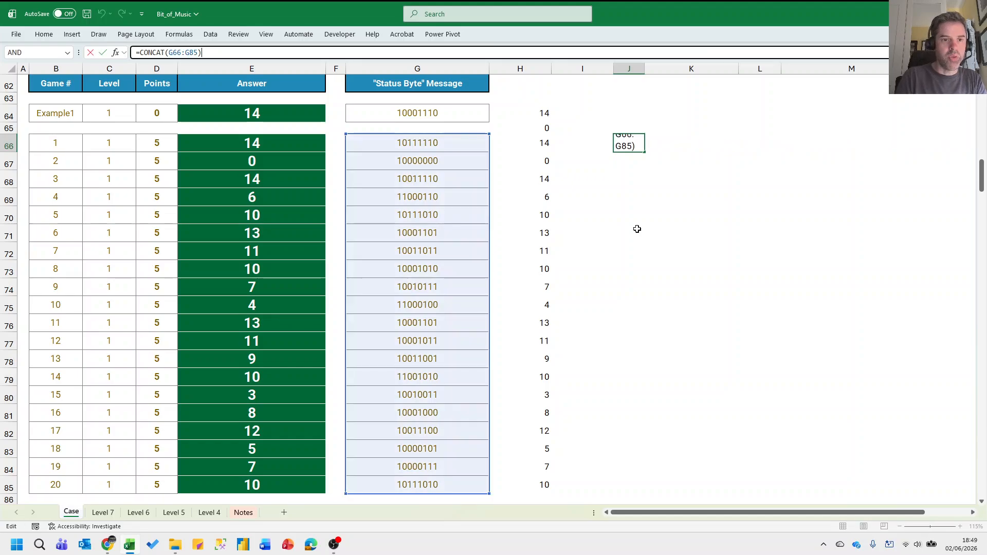
pyautogui.press('Home')
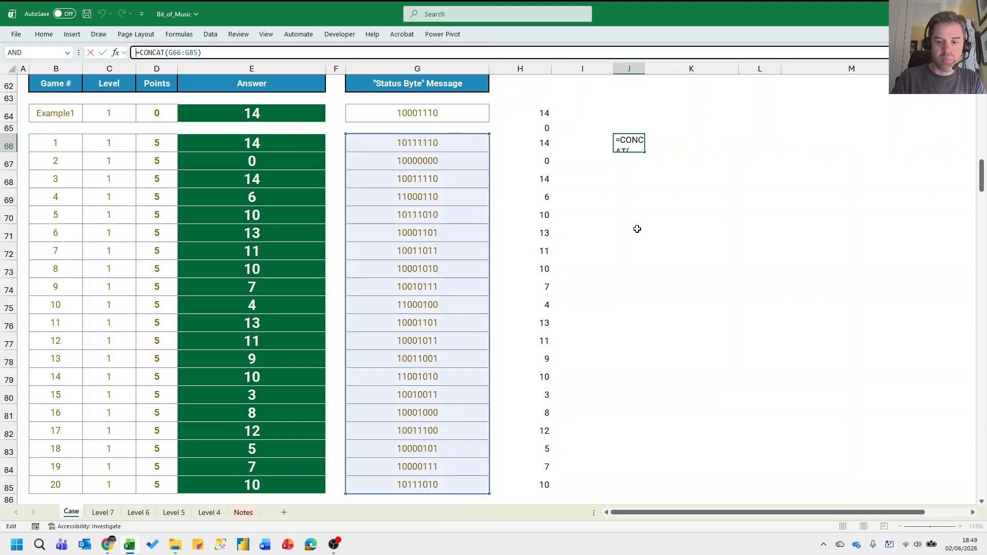
pyautogui.write('_')
pyautogui.write('un')
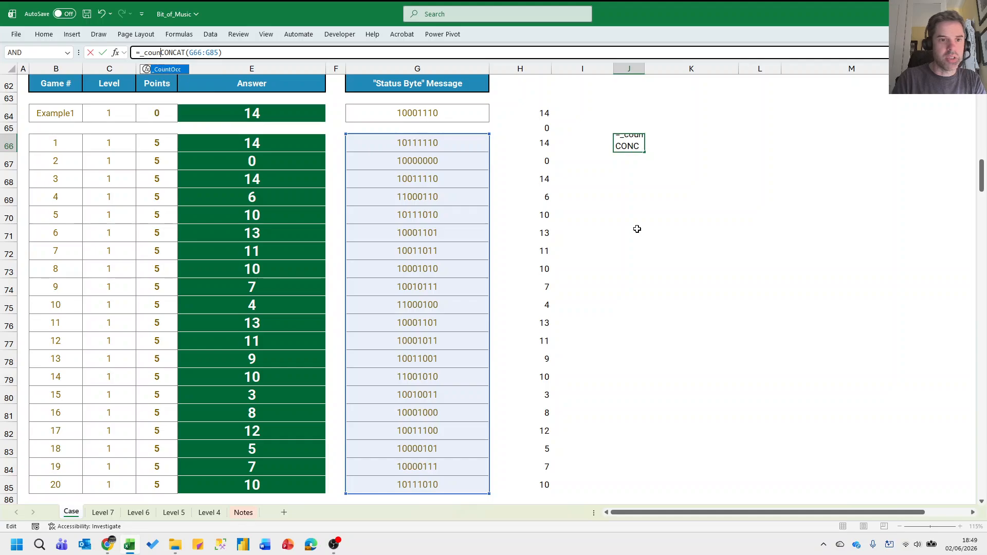
pyautogui.press('Tab')
pyautogui.write('"1"m')
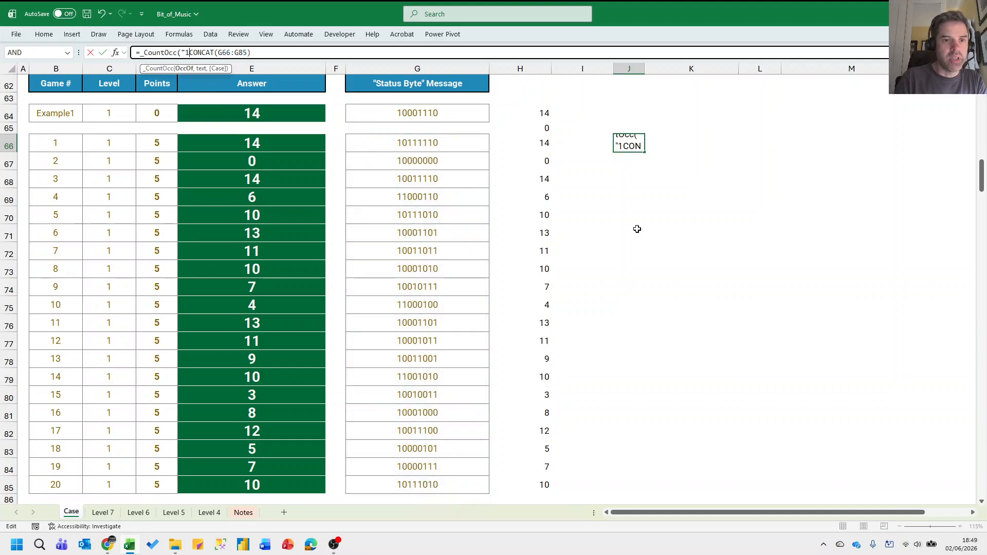
pyautogui.press('BackSpace')
pyautogui.write(',')
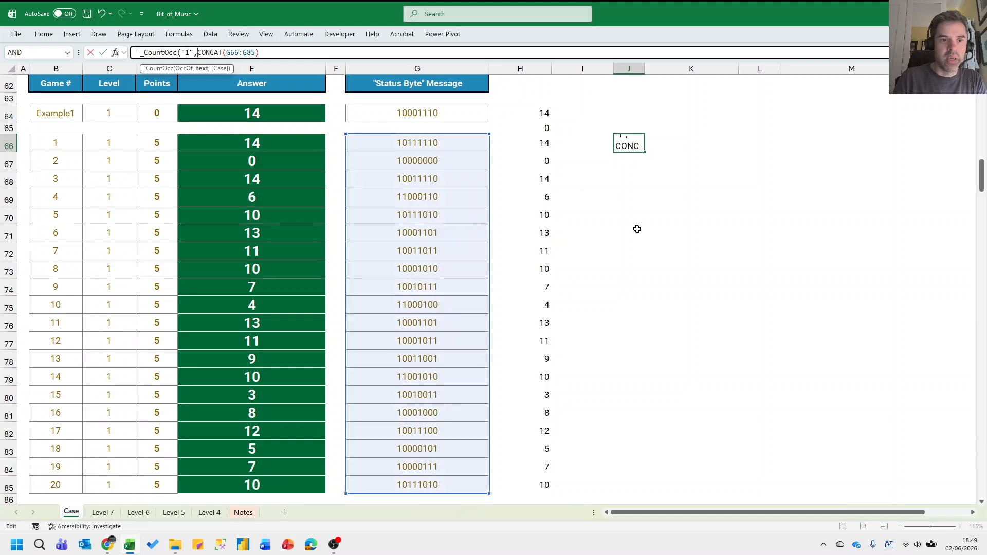
pyautogui.write(')')
pyautogui.hotkey('ctrl', 'Return')
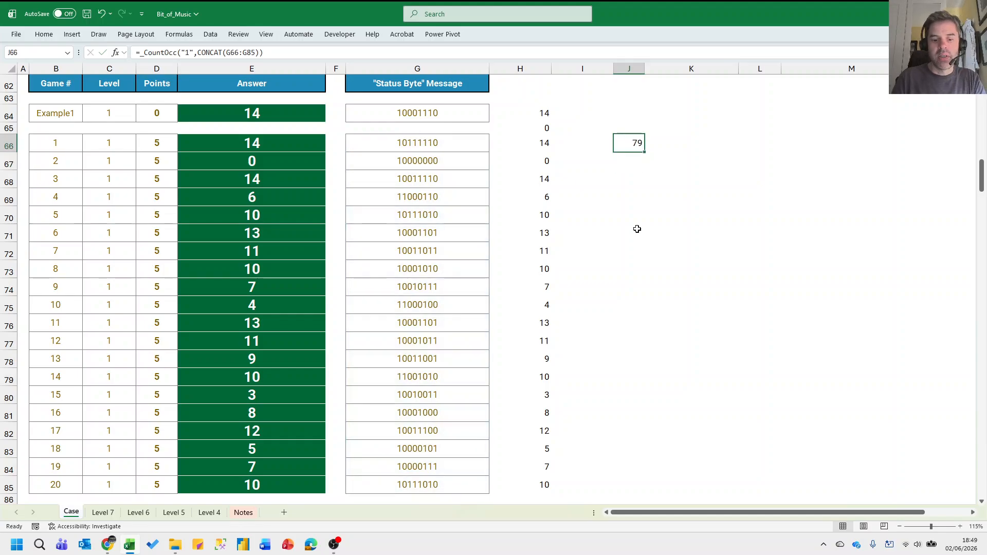
# Copy the J66 result into the Bonus A answer on the Walkthrough page in Chrome.
pyautogui.hotkey('ctrl', 'c')
pyautogui.hotkey('alt', 'Tab')
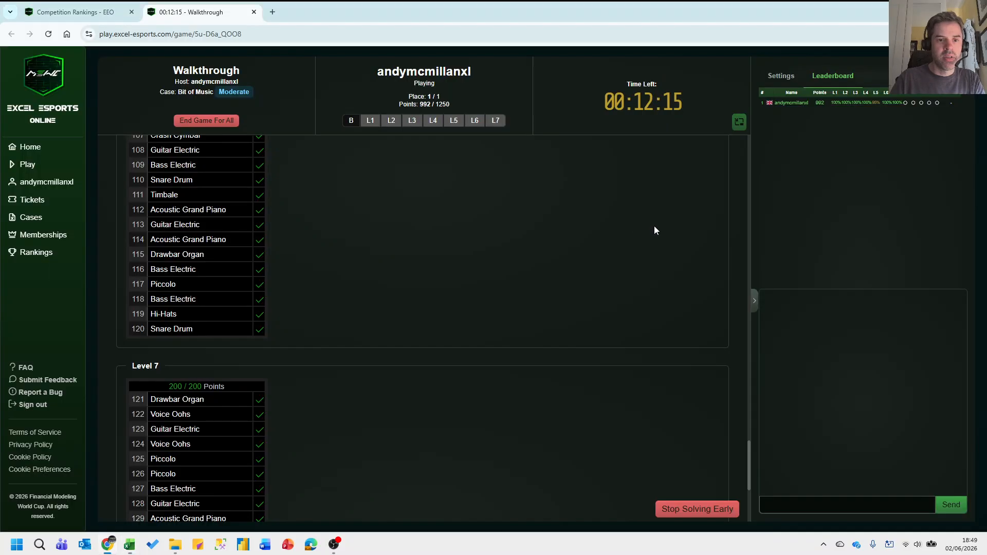
pyautogui.click(356, 122)
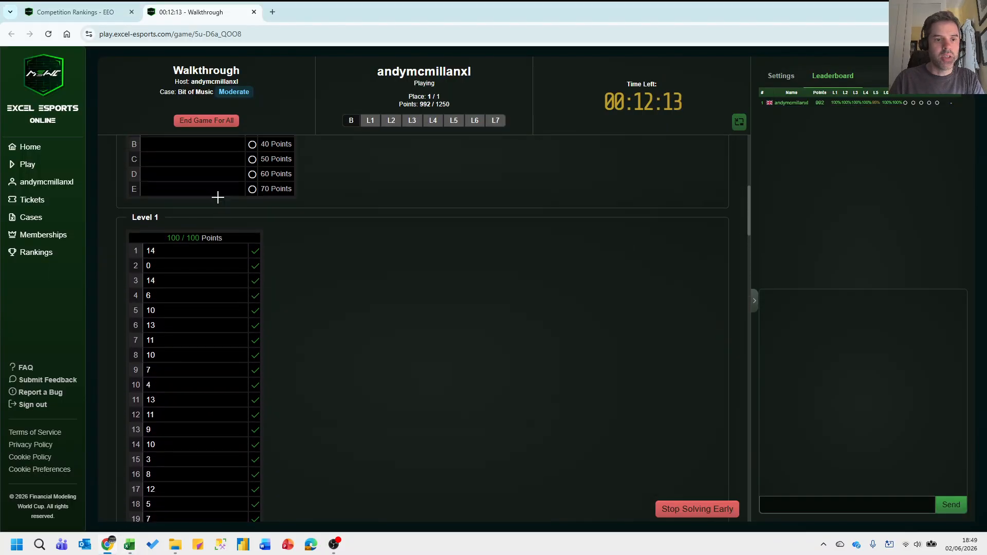
pyautogui.click(185, 166)
pyautogui.hotkey('ctrl', 'v')
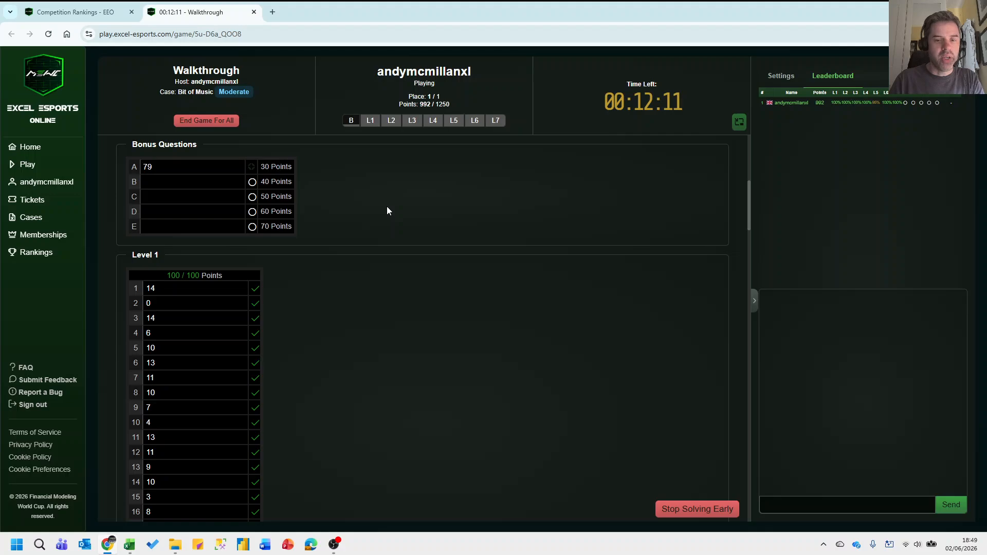
# Switch back to Excel and paste the copied count into the Bonus A answer cell E40.
pyautogui.hotkey('alt', 'Tab')
pyautogui.hotkey('ctrl', 'Up')
pyautogui.hotkey('ctrl', 'Up')
pyautogui.hotkey('ctrl', 'Up')
pyautogui.press('Down')
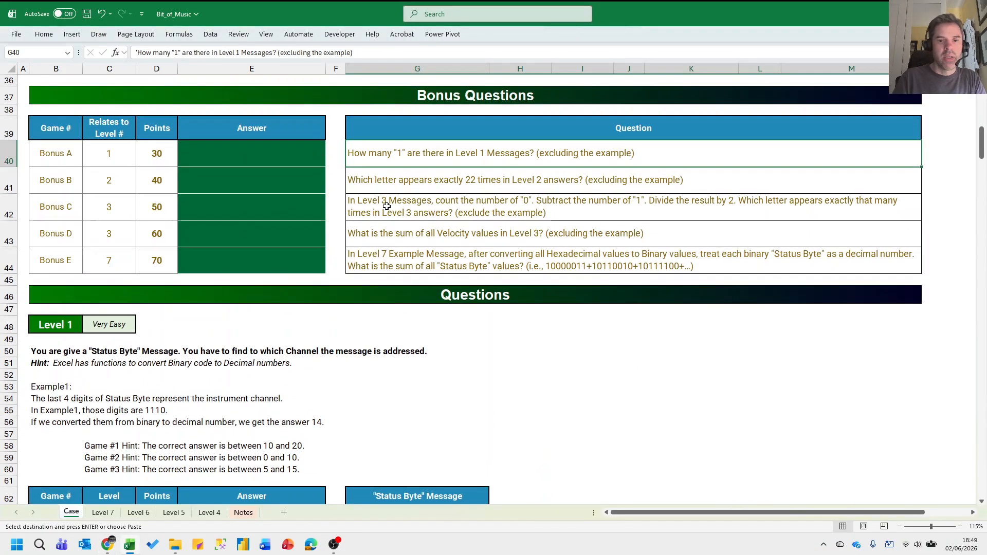
pyautogui.press('Left')
pyautogui.press('Left')
pyautogui.press('Return')
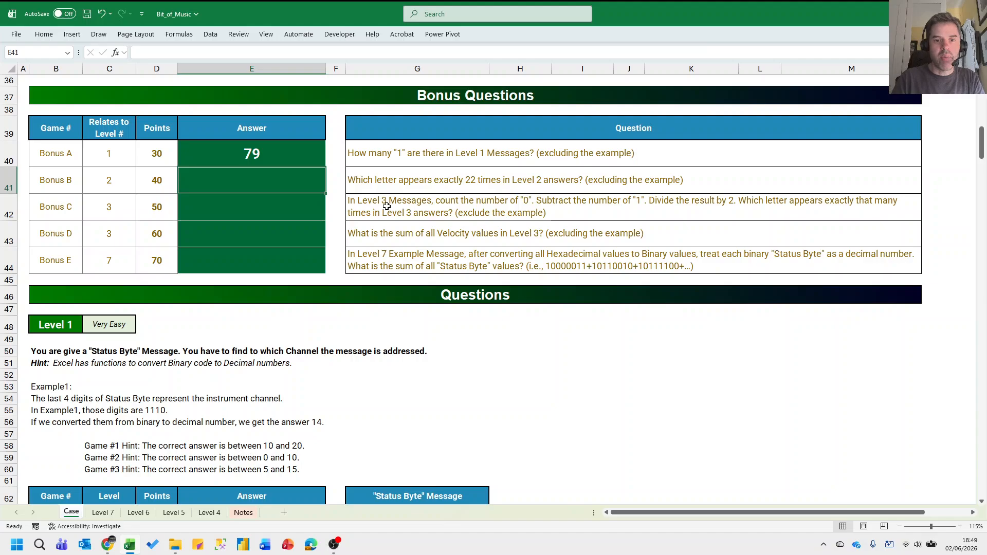
# In K106, join the Level 2 instrument names I106:I125 with CONCAT, excluding the example.
pyautogui.scroll(-20, 671, 267)
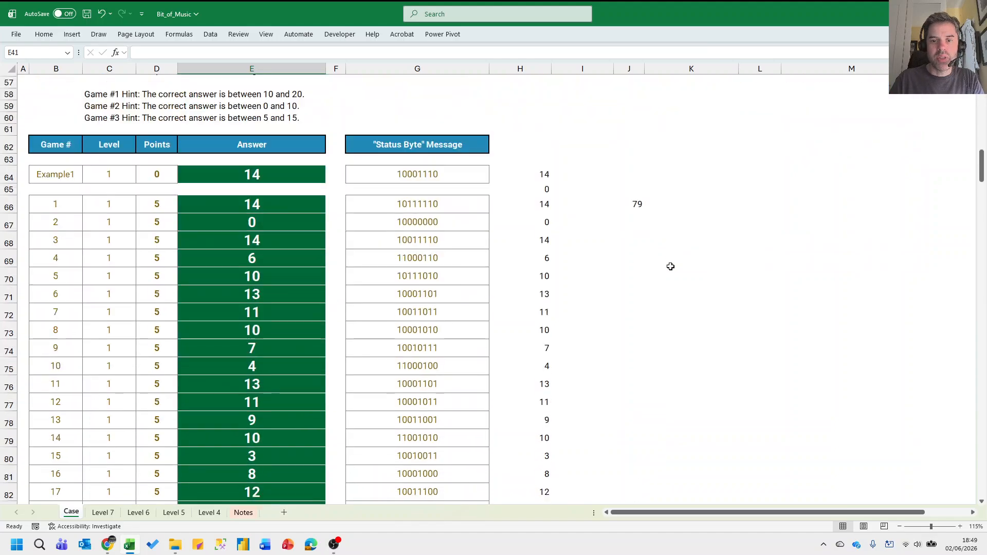
pyautogui.click(717, 144)
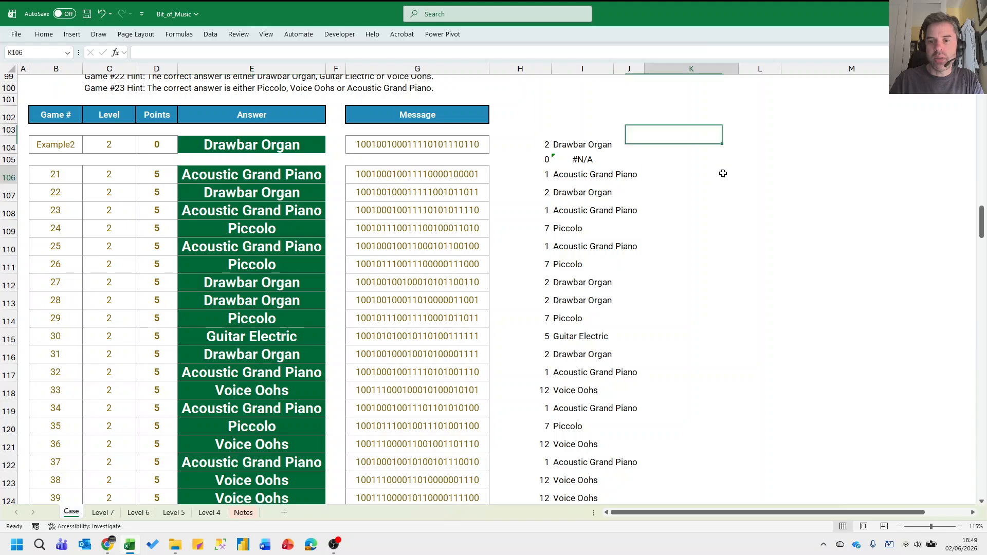
pyautogui.click(724, 173)
pyautogui.write('=concat(')
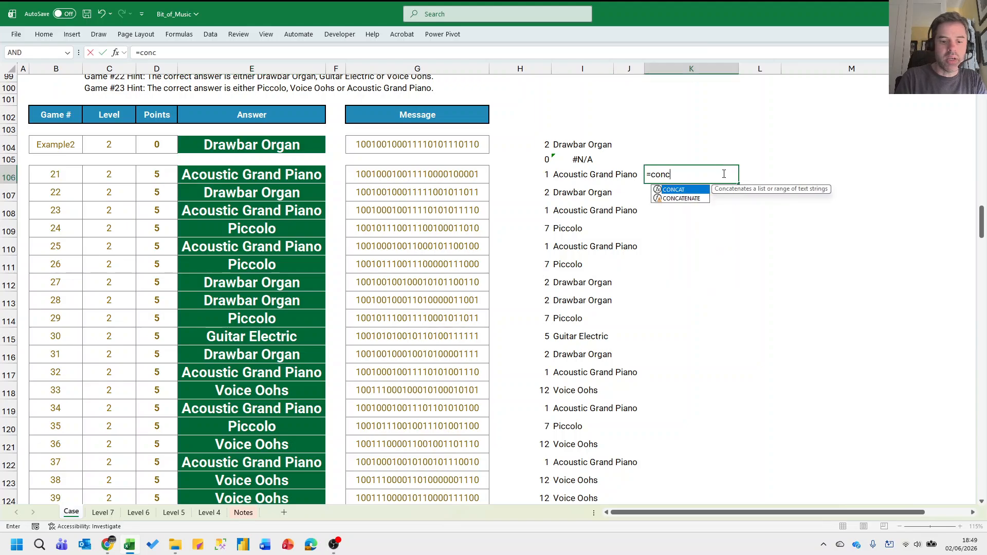
pyautogui.press('Left')
pyautogui.press('Left')
pyautogui.hotkey('ctrl', 'shift', 'Down')
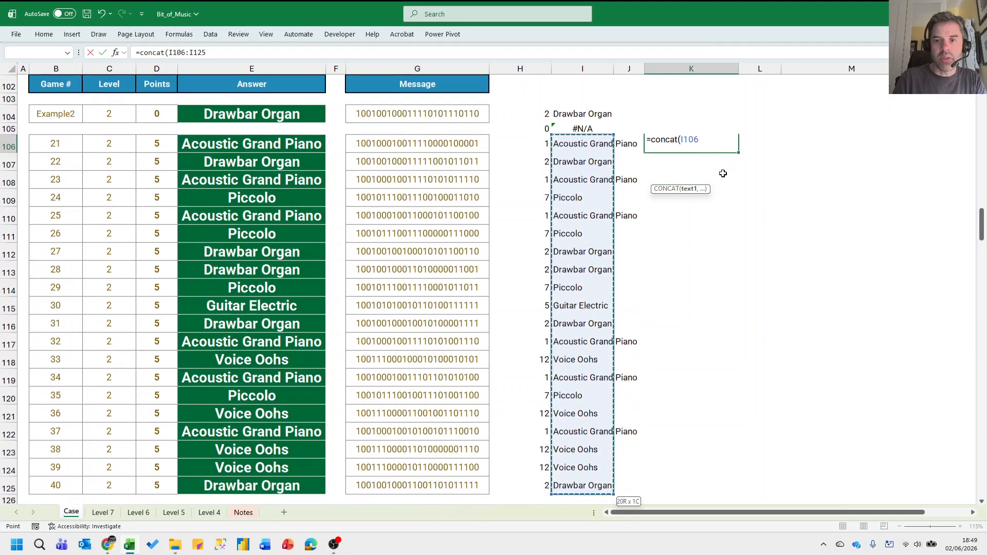
pyautogui.write(')')
pyautogui.press('Return')
# Wrap the K106 CONCAT in _TextCharacters to split the joined names into single characters.
pyautogui.press('Up')
pyautogui.press('F2')
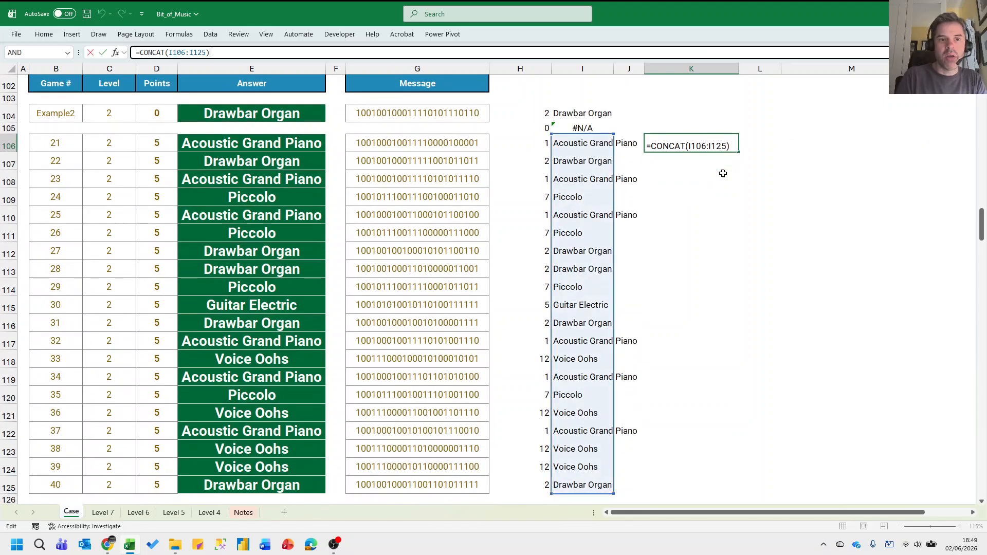
pyautogui.write('_text')
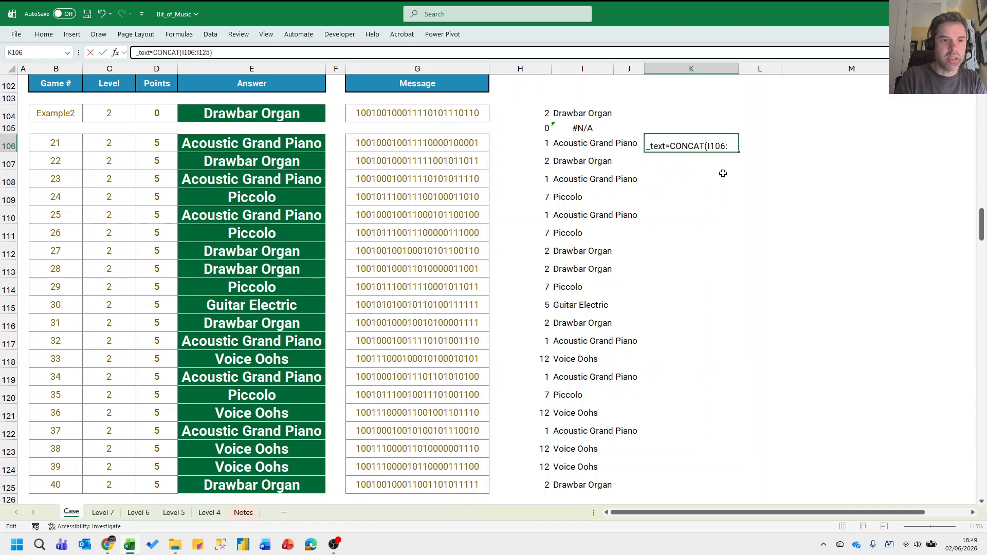
pyautogui.press('BackSpace')
pyautogui.press('BackSpace')
pyautogui.press('BackSpace')
pyautogui.press('BackSpace')
pyautogui.press('BackSpace')
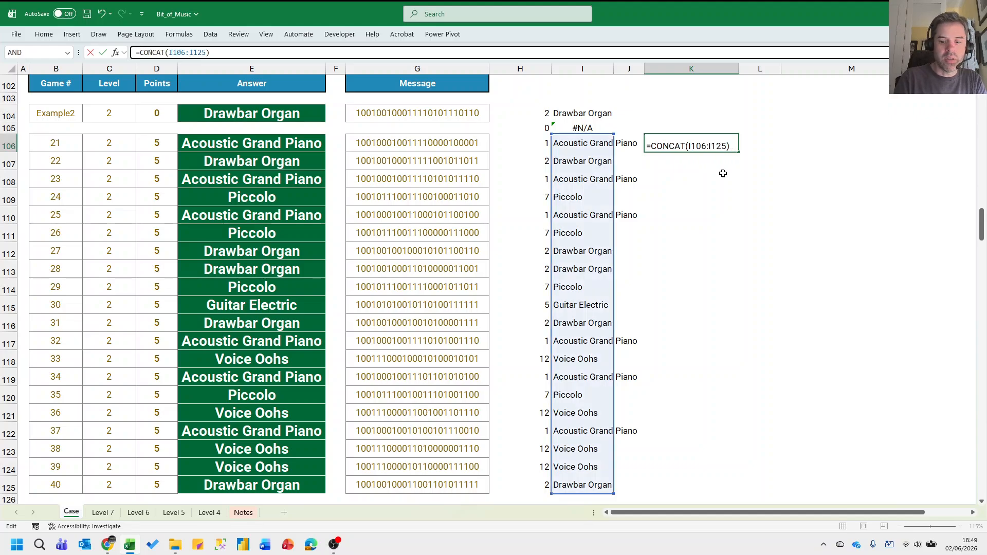
pyautogui.write('_TextCharacters(CONCAT(I106:I125')
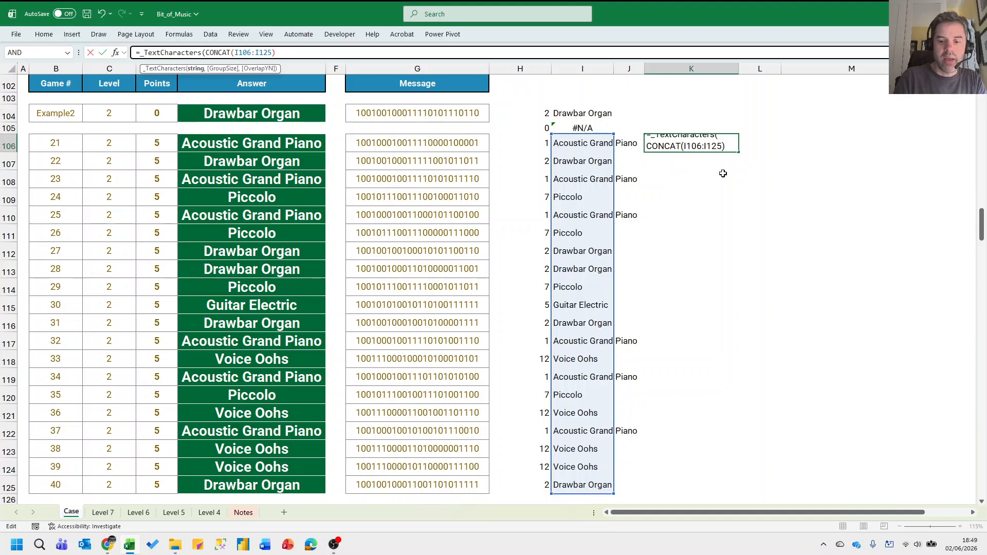
pyautogui.write(')')
pyautogui.press('Return')
pyautogui.press('Up')
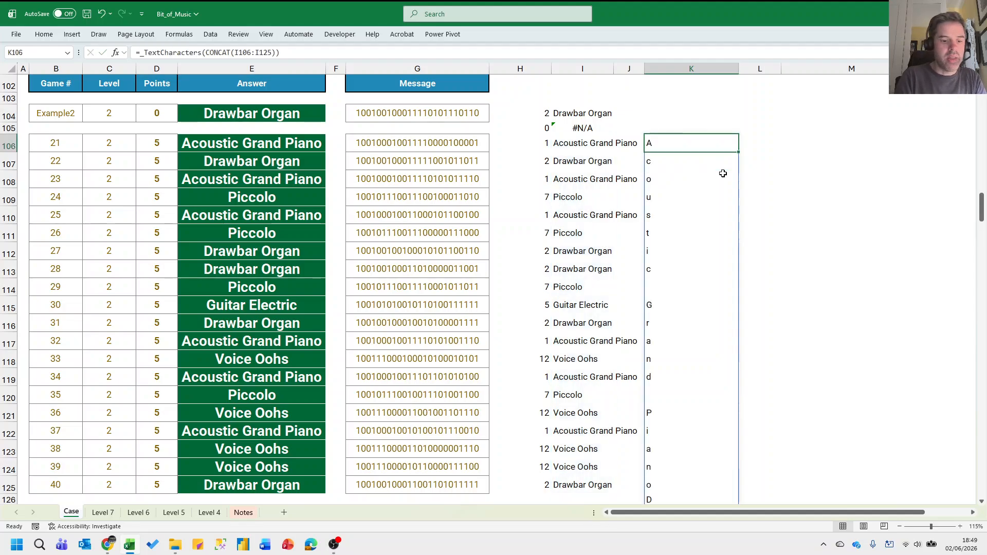
# Wrap the K106 formula in _MostLeast to rank characters by frequency, and select the letter that occurs exactly 22 times.
pyautogui.press('F2')
pyautogui.press('Home')
pyautogui.press('Right')
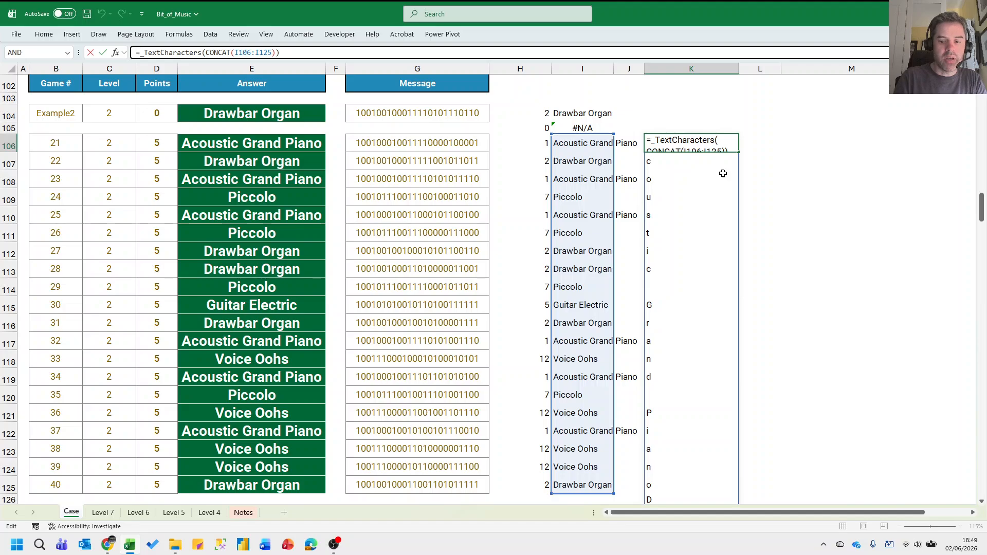
pyautogui.write('_most')
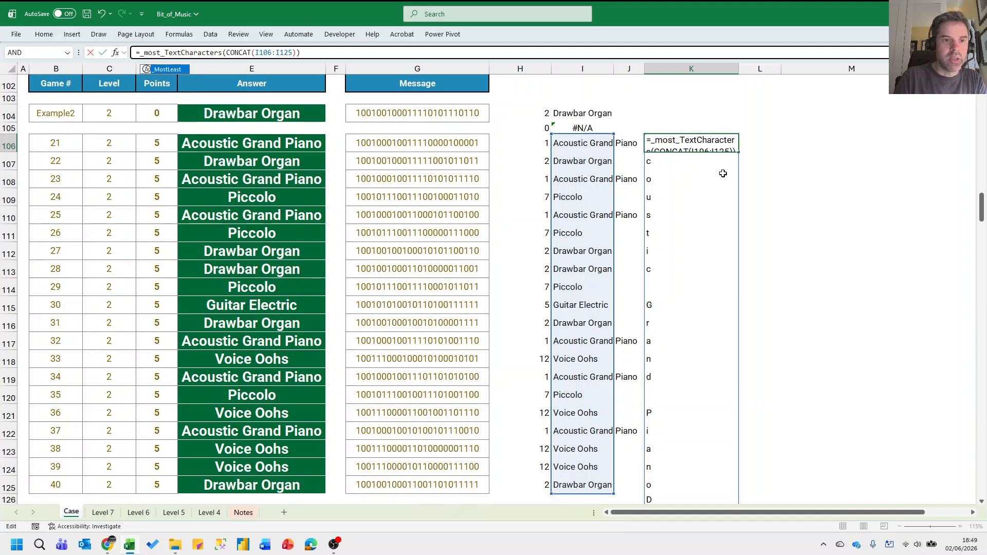
pyautogui.press('Tab')
pyautogui.write(')')
pyautogui.press('Return')
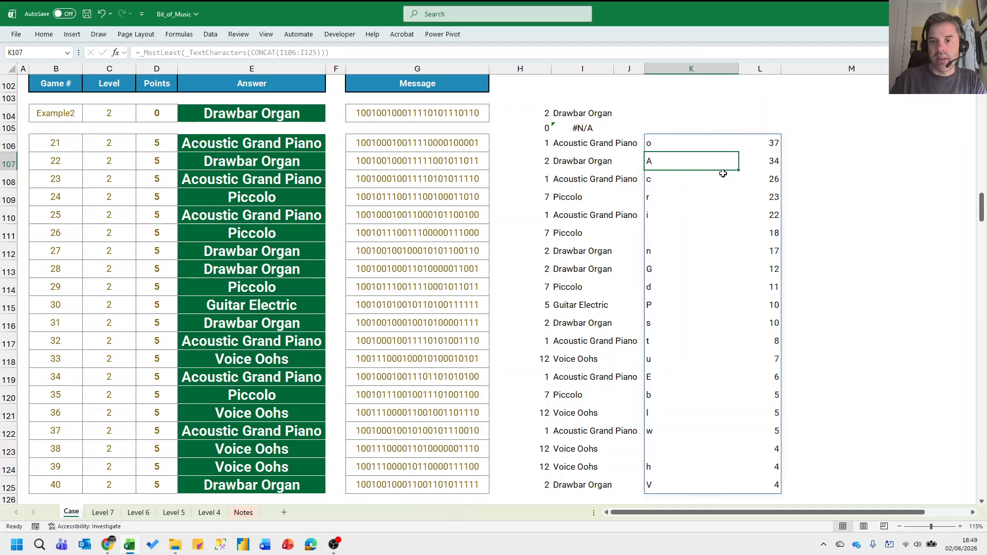
pyautogui.click(774, 214)
pyautogui.click(656, 213)
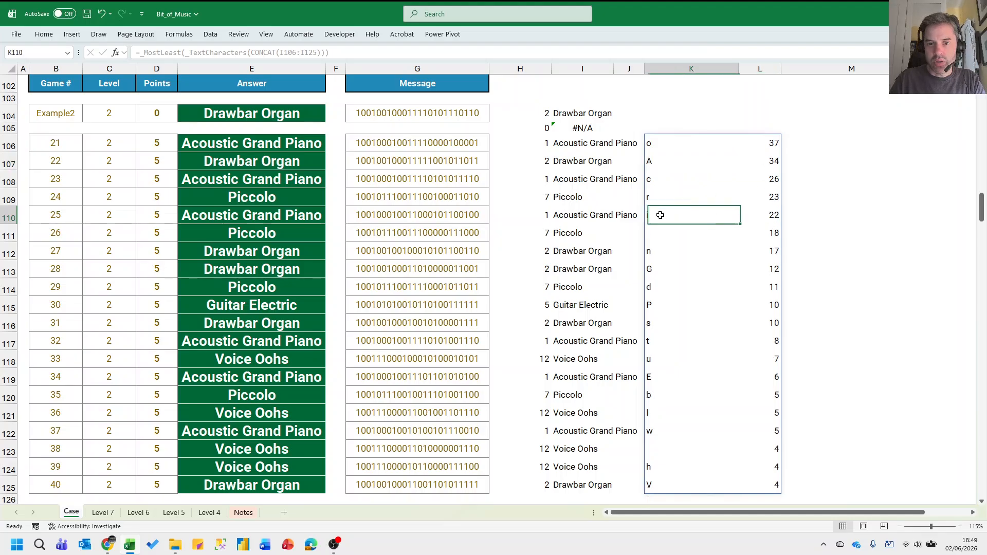
# Enter I as the Bonus B answer in E41.
pyautogui.scroll(20, 485, 220)
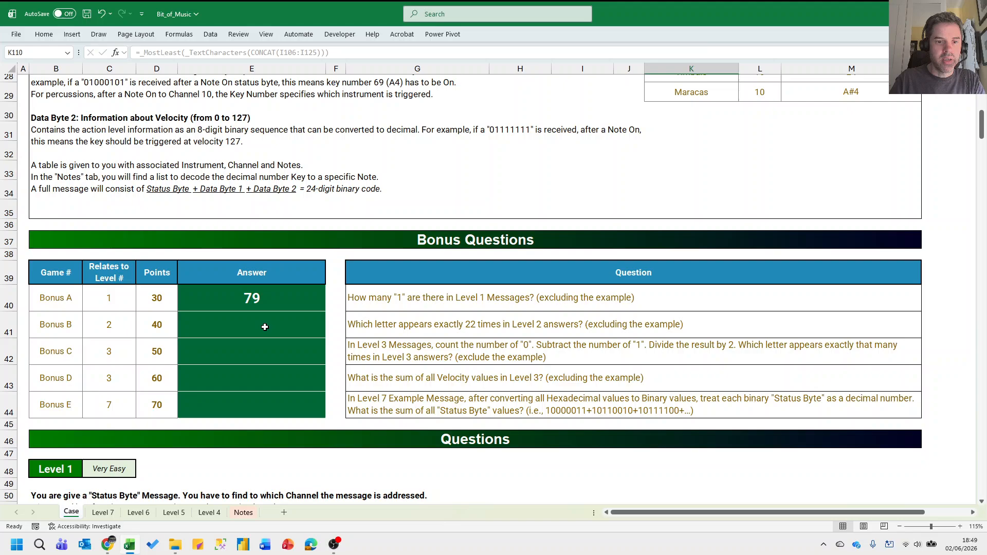
pyautogui.click(258, 330)
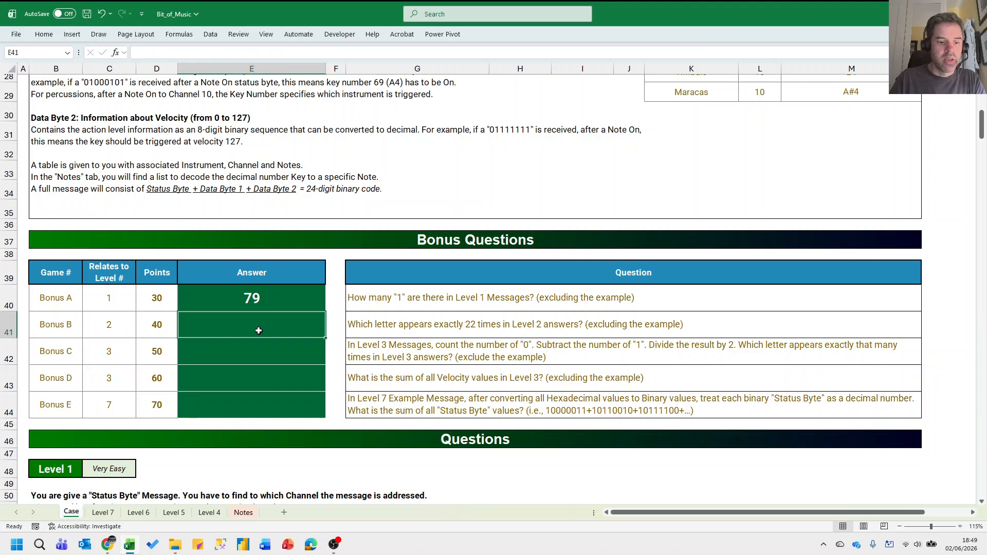
pyautogui.write('I')
pyautogui.press('Return')
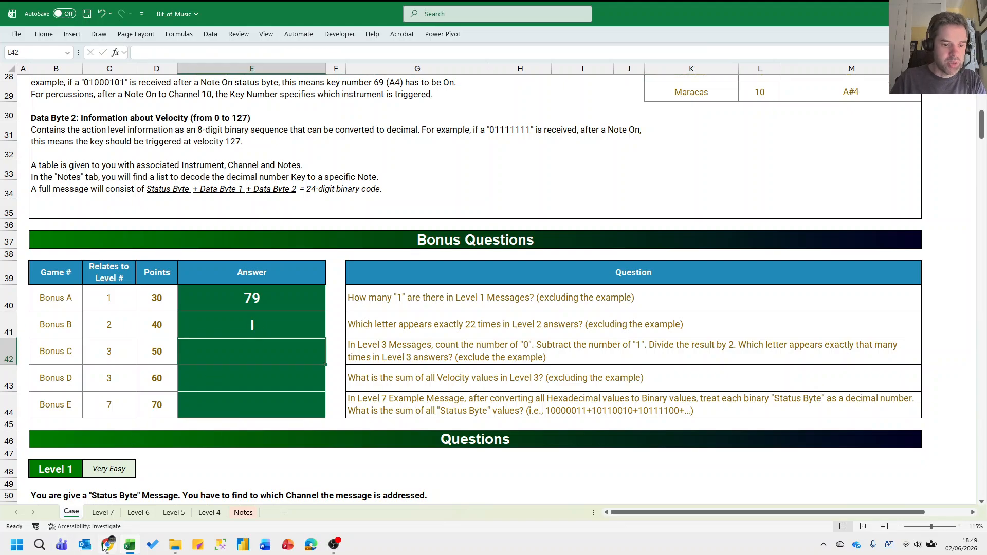
# Switch to the Walkthrough page in Chrome and enter I as the answer to bonus question B.
pyautogui.moveTo(105, 546)
pyautogui.click(112, 501)
pyautogui.click(212, 179)
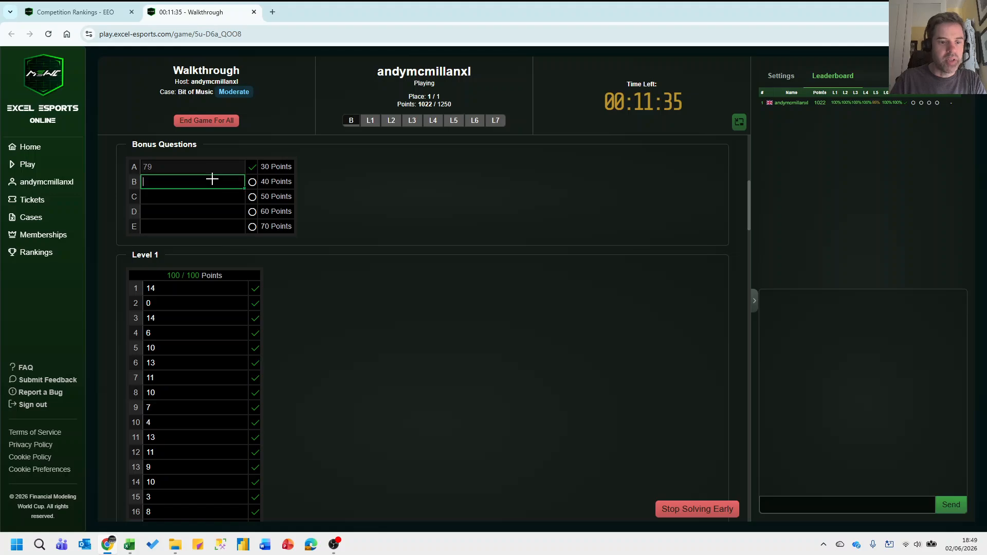
pyautogui.press('Return')
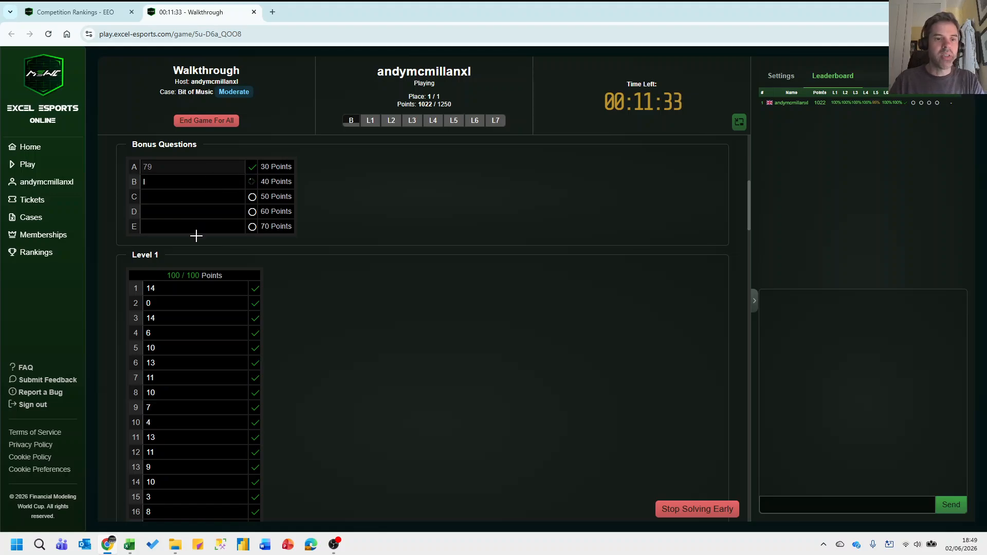
# Back in Excel, copy the K106 letter-frequency formula to K148 beside the Level 3 answers.
pyautogui.hotkey('alt', 'Tab')
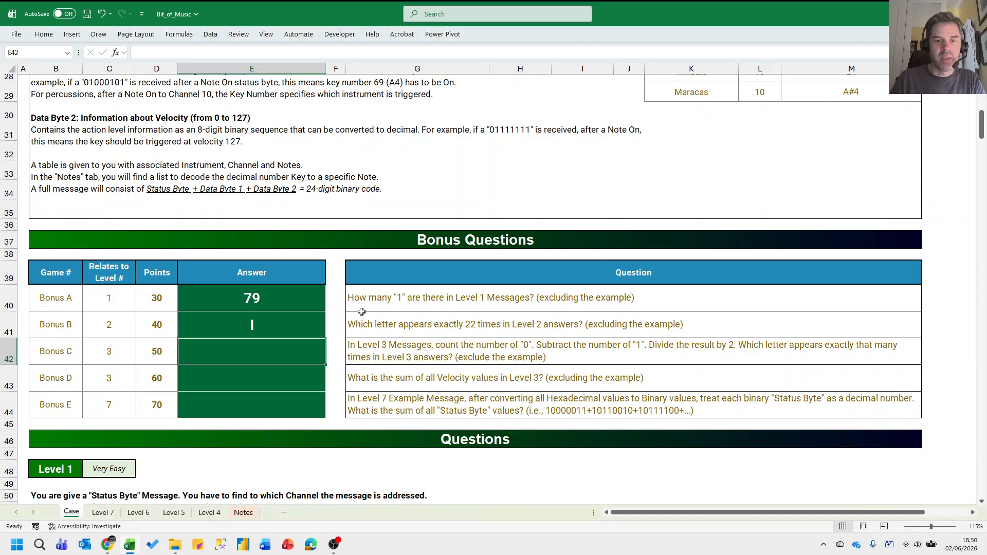
pyautogui.scroll(-1, 257, 283)
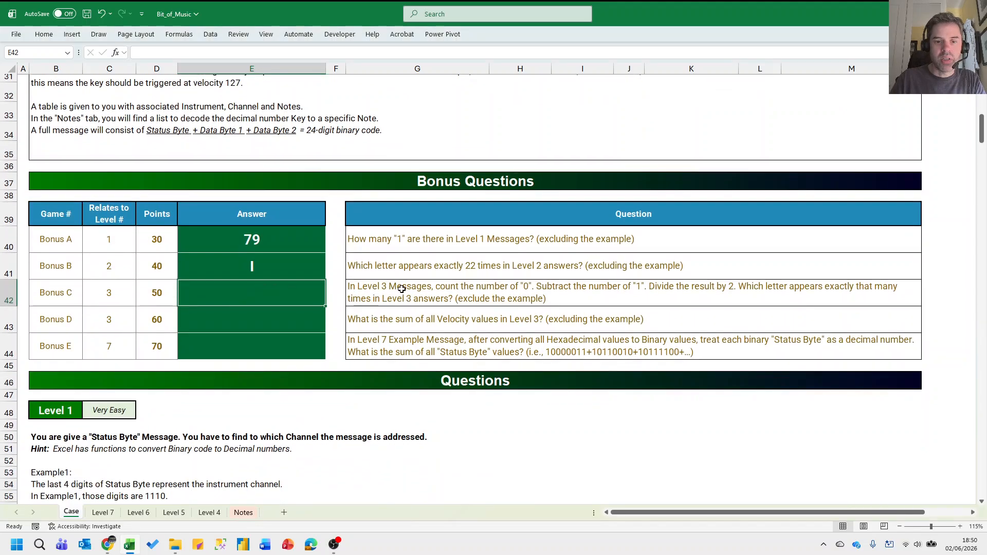
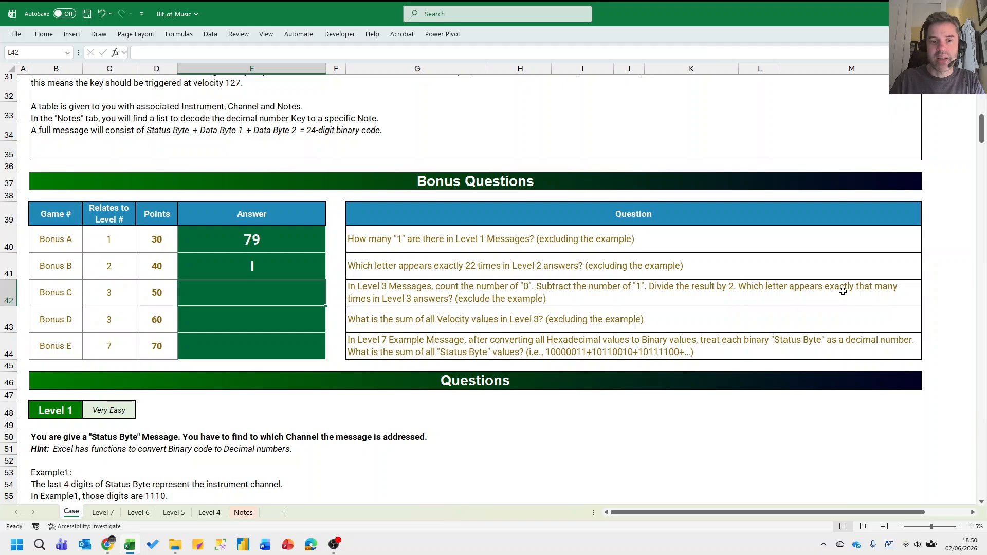
pyautogui.scroll(-20, 843, 291)
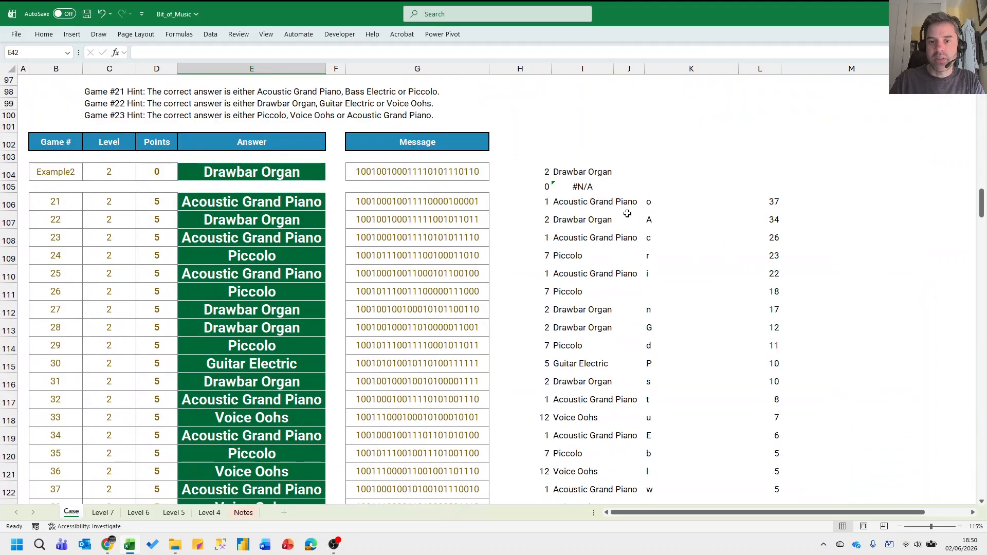
pyautogui.click(659, 204)
pyautogui.hotkey('ctrl', 'c')
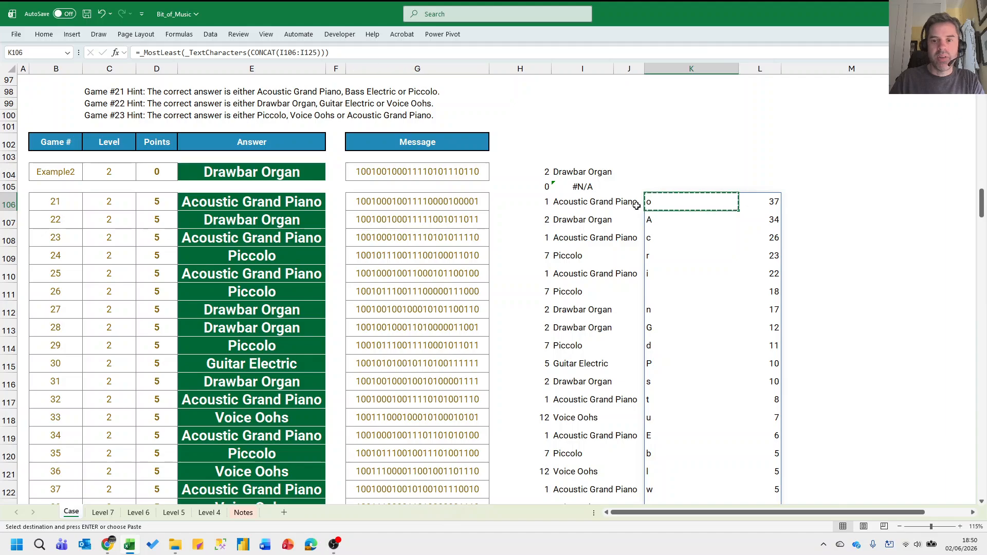
pyautogui.scroll(-8, 691, 242)
pyautogui.scroll(-4, 691, 242)
pyautogui.click(703, 255)
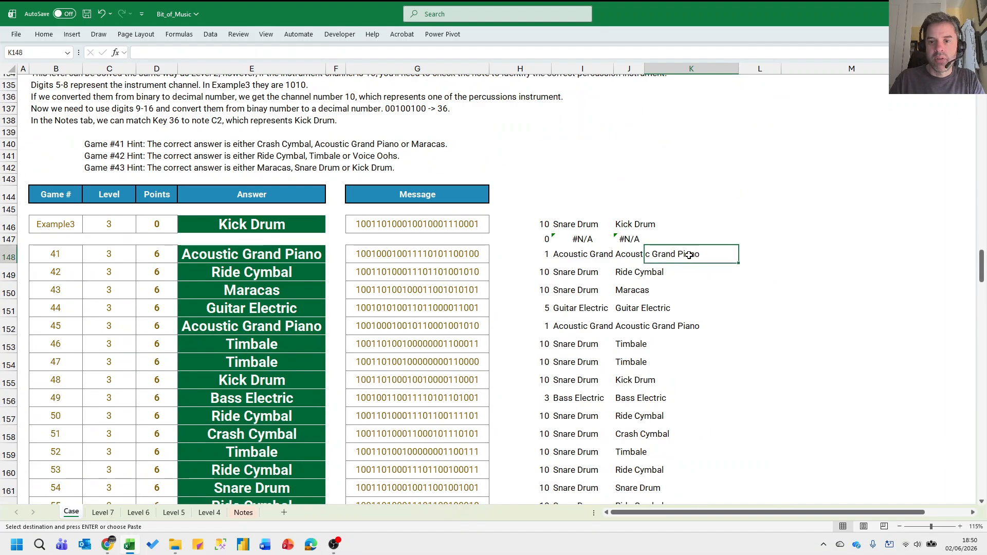
pyautogui.hotkey('ctrl', 'v')
pyautogui.scroll(-2, 804, 266)
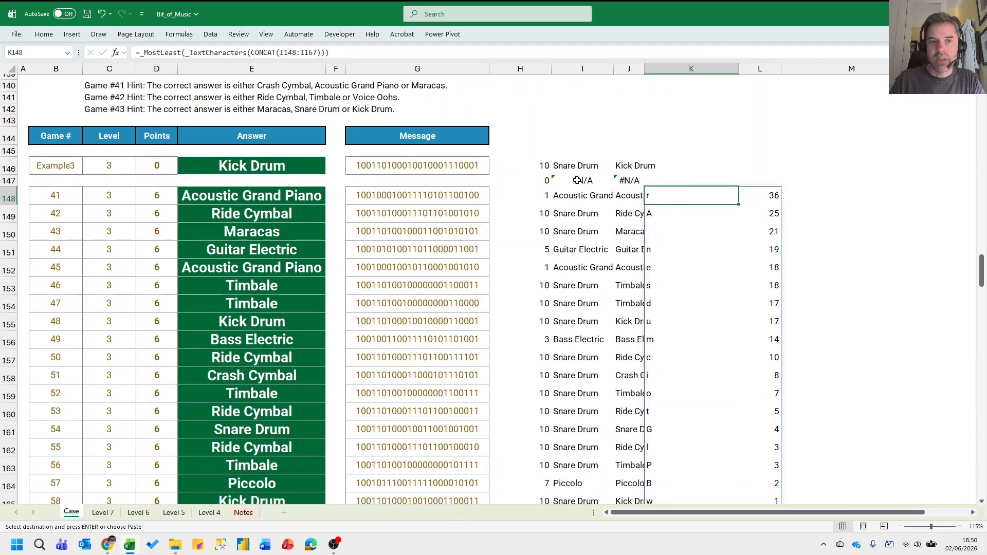
# Change the CONCAT range in the K148 frequency formula to the Level 3 instrument names J148:J167.
pyautogui.scroll(1, 581, 183)
pyautogui.scroll(-2, 596, 184)
pyautogui.press('F2')
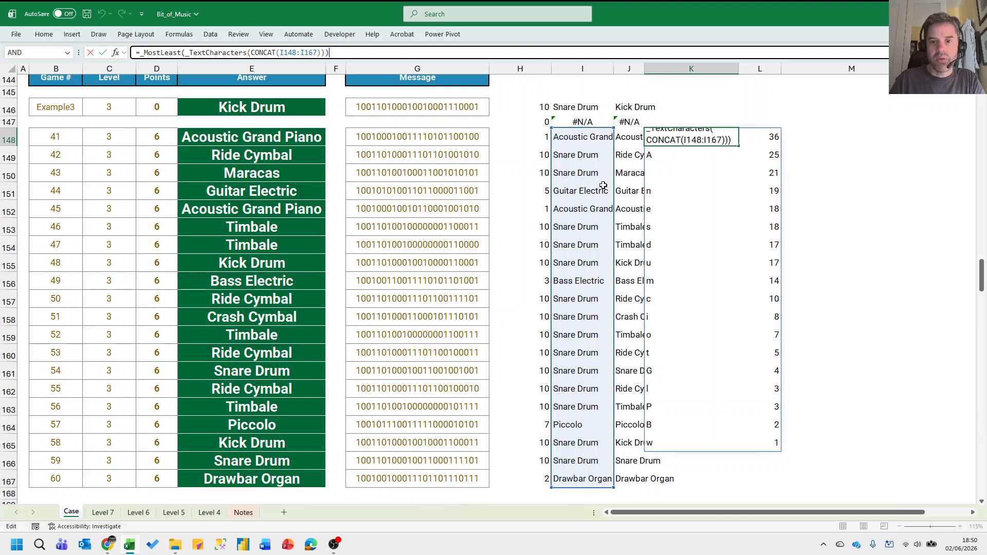
pyautogui.moveTo(603, 186); pyautogui.dragTo(638, 186)
pyautogui.press('Return')
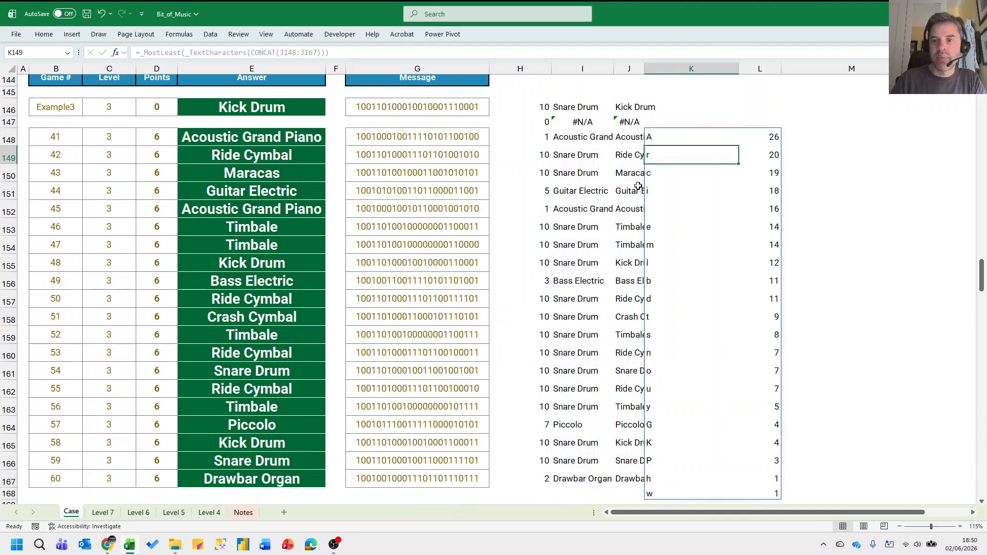
# Copy the Level 1 count formula from J66 into M106 beside the Level 2 table.
pyautogui.click(851, 135)
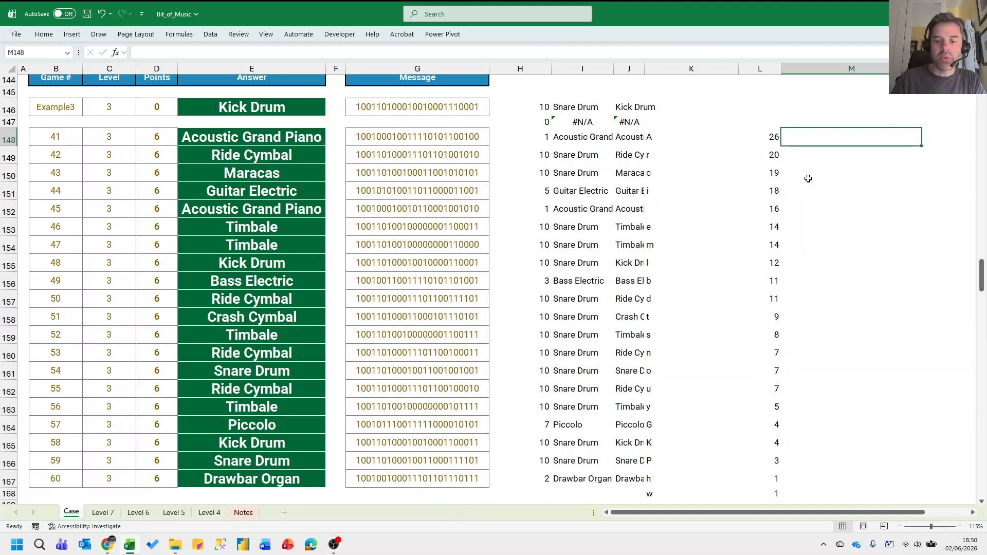
pyautogui.scroll(20, 808, 178)
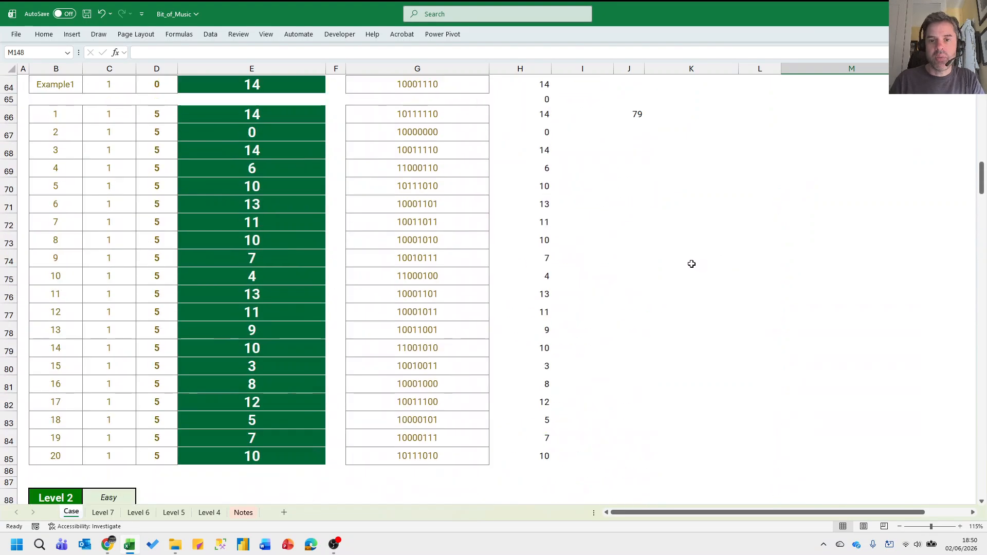
pyautogui.click(632, 289)
pyautogui.hotkey('ctrl', 'c')
pyautogui.scroll(-20, 632, 289)
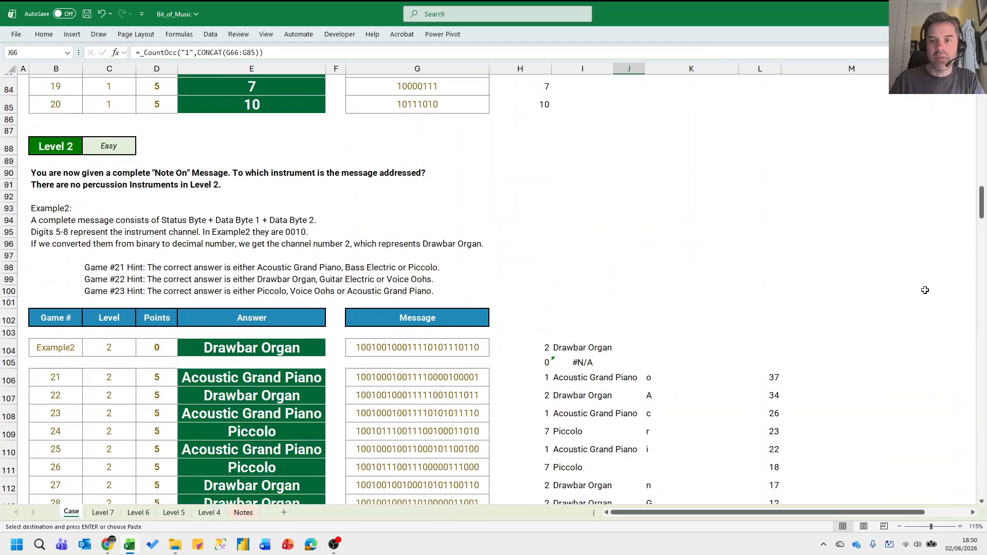
pyautogui.scroll(6, 925, 291)
pyautogui.click(852, 257)
pyautogui.hotkey('ctrl', 'v')
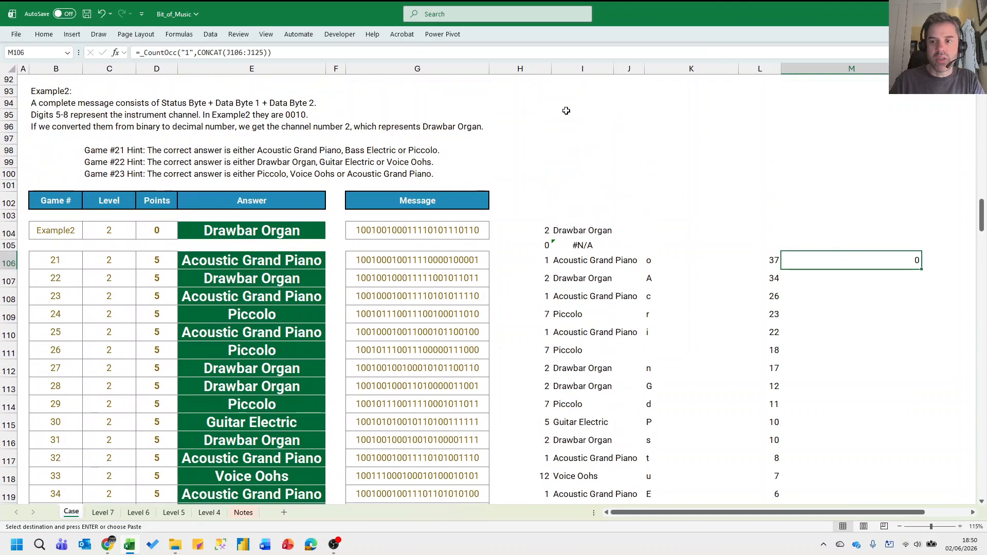
# Point the M106 _CountOcc formula at the Level 2 messages G106:G125 and review the edited formula.
pyautogui.click(403, 52)
pyautogui.moveTo(643, 293); pyautogui.dragTo(457, 297)
pyautogui.press('Return')
pyautogui.press('Up')
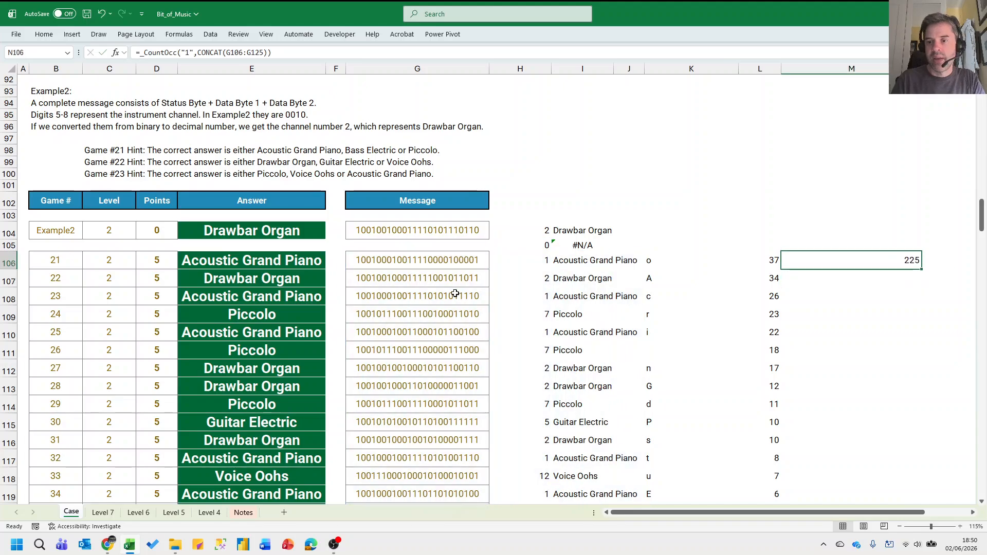
pyautogui.hscroll(1, 455, 293)
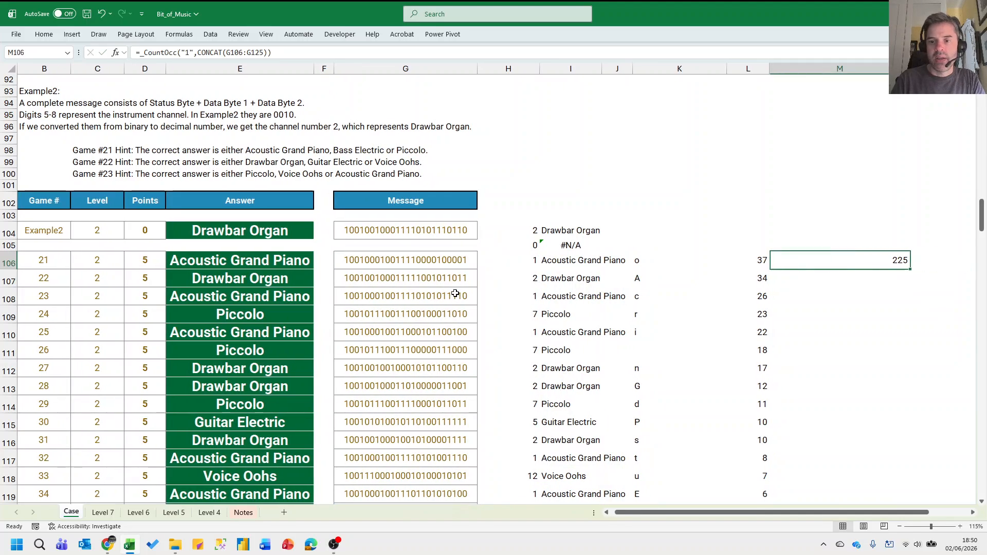
pyautogui.click(444, 52)
pyautogui.scroll(-6, 578, 296)
pyautogui.scroll(6, 579, 296)
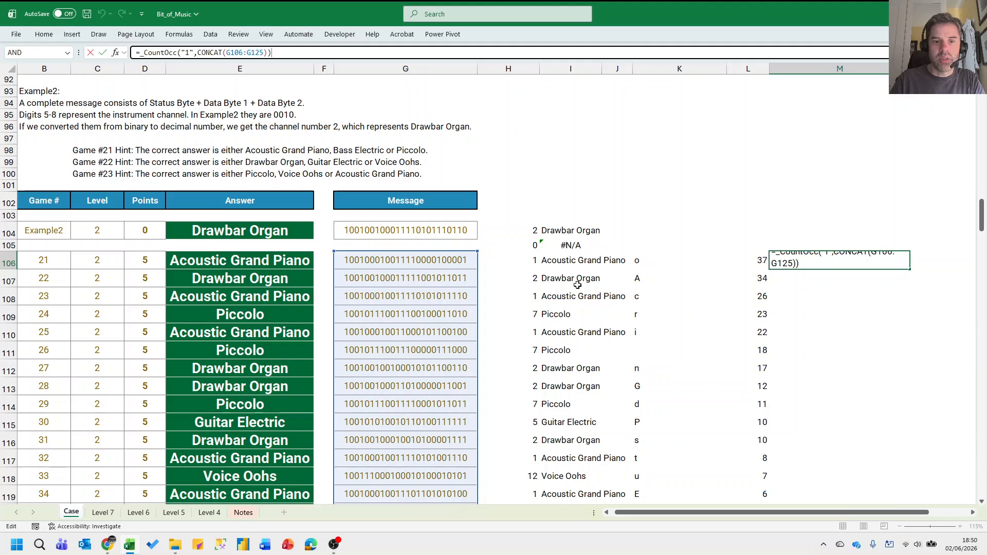
pyautogui.press('Return')
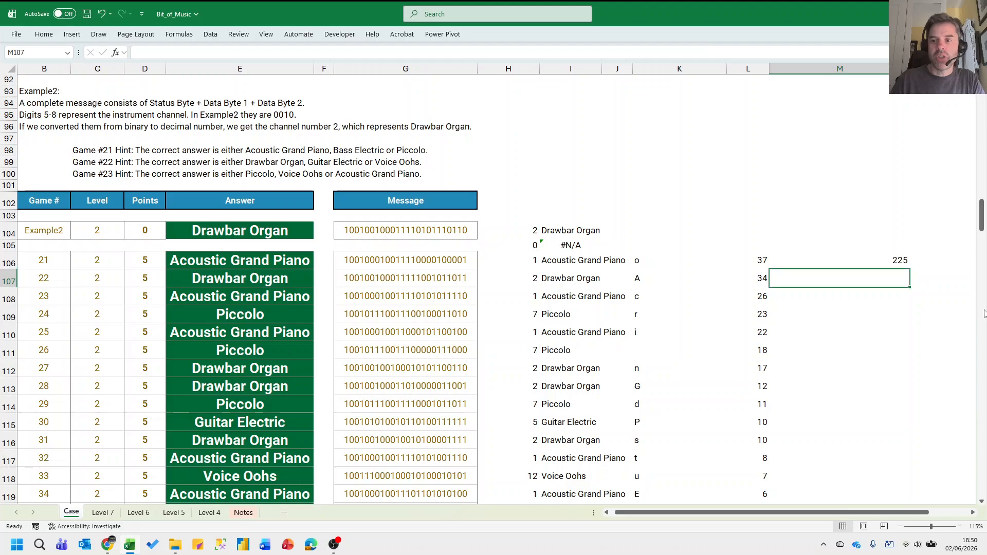
# Copy the M106 formula to M148 to count the "1" digits in the Level 3 messages G148:G167.
pyautogui.click(882, 261)
pyautogui.hotkey('ctrl', 'c')
pyautogui.scroll(-3, 893, 293)
pyautogui.scroll(-11, 894, 293)
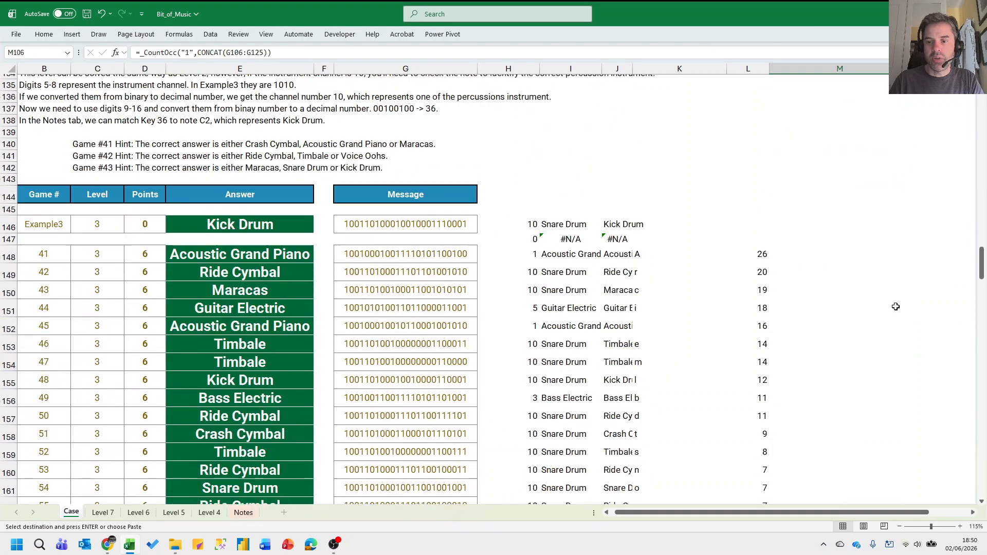
pyautogui.click(813, 252)
pyautogui.hotkey('ctrl', 'v')
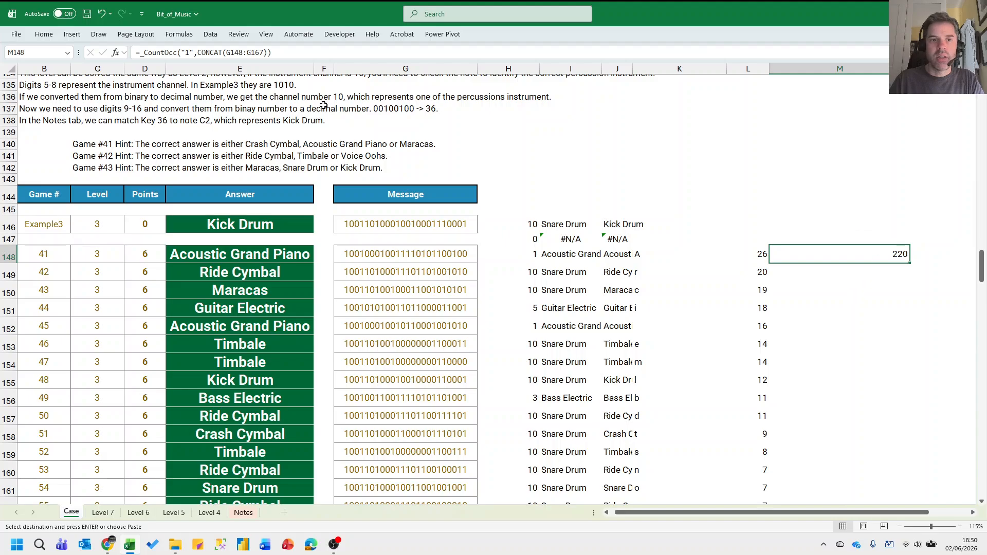
pyautogui.click(312, 51)
pyautogui.press('Return')
pyautogui.press('Up')
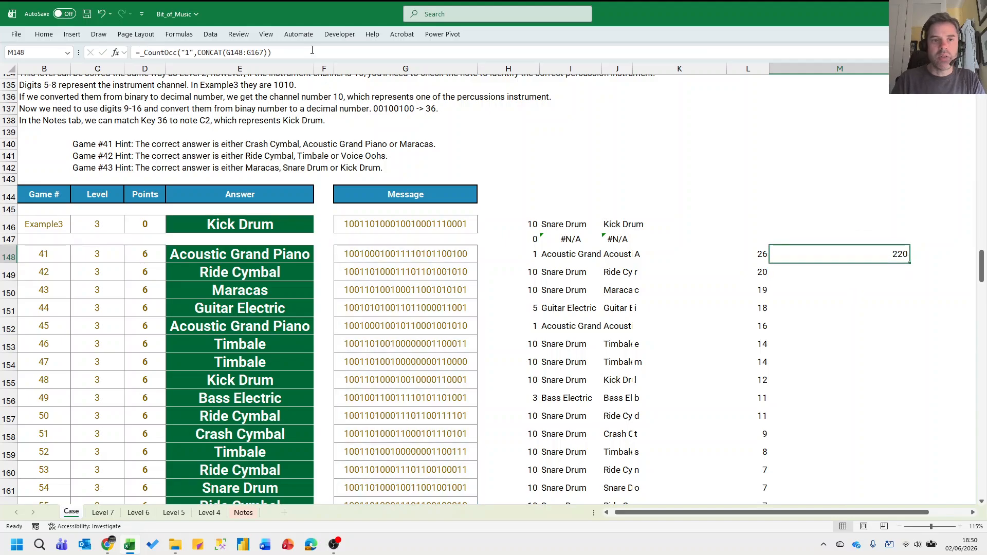
# Reuse the M148 formula text in M149, counting "0" instead of "1" in G148:G167.
pyautogui.click(201, 51)
pyautogui.press('Return')
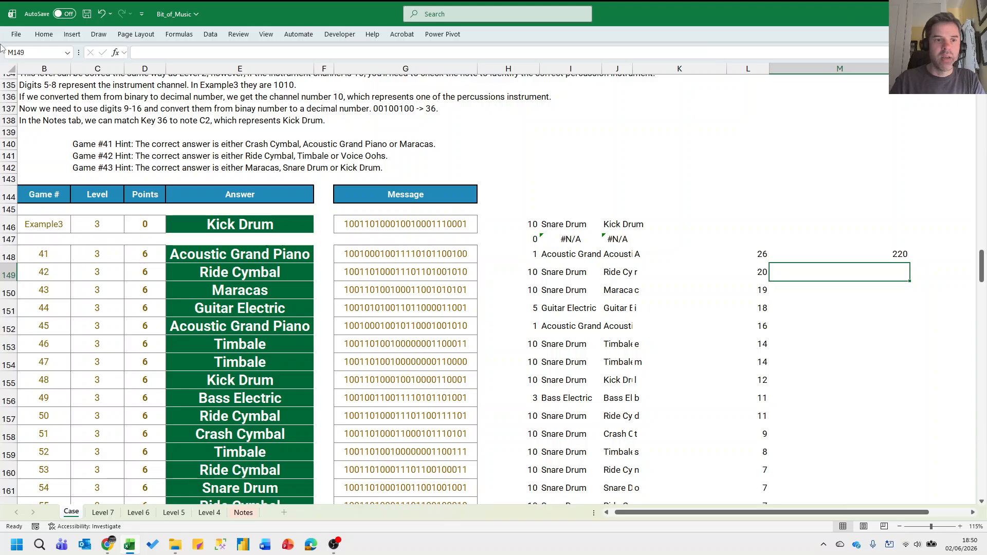
pyautogui.click(146, 53)
pyautogui.hotkey('ctrl', 'v')
pyautogui.click(189, 52)
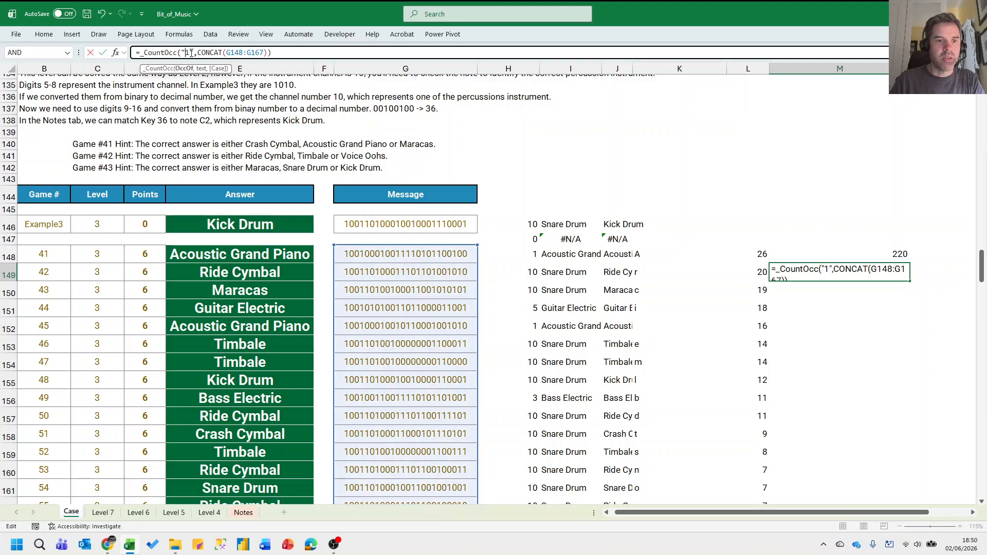
pyautogui.press('BackSpace')
pyautogui.write('0')
pyautogui.press('Return')
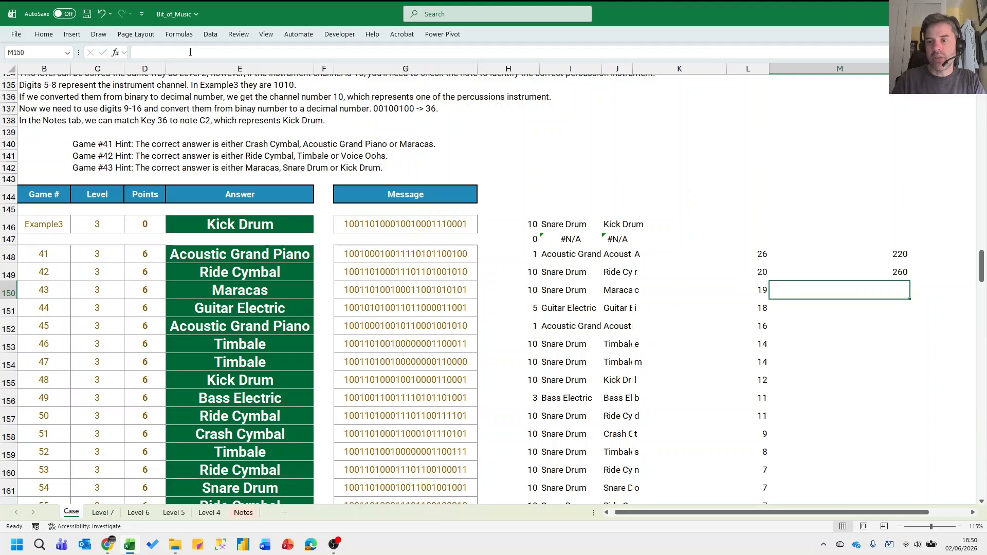
# Subtract the counts in M150 with =M149-M148 and halve the difference in M151 with =M150/2.
pyautogui.write('=M149-M148')
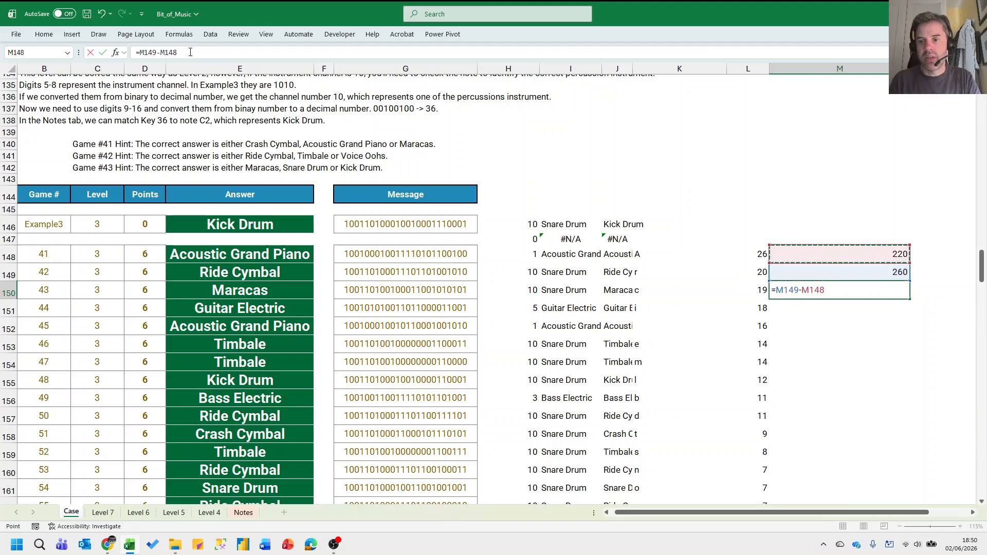
pyautogui.press('Return')
pyautogui.write('=M150/2')
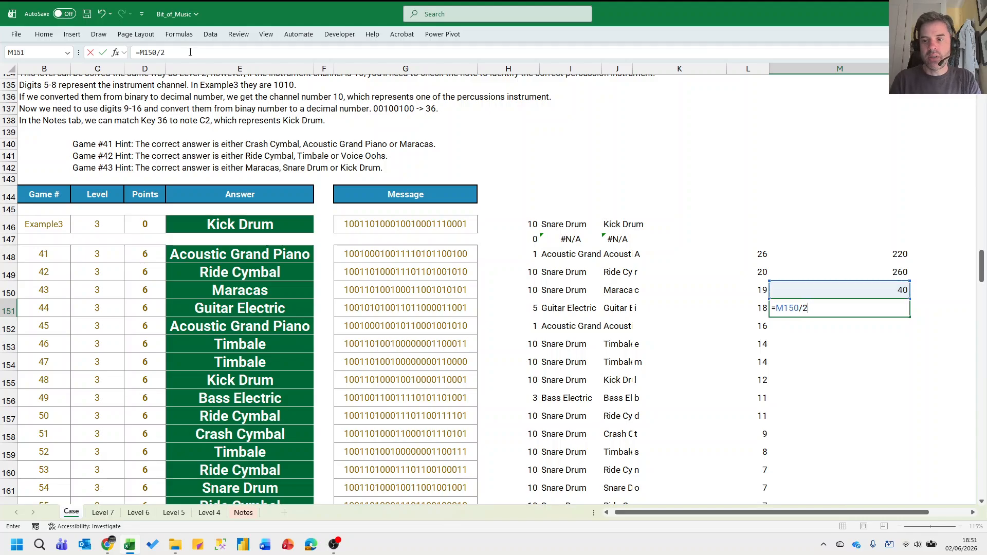
pyautogui.press('Return')
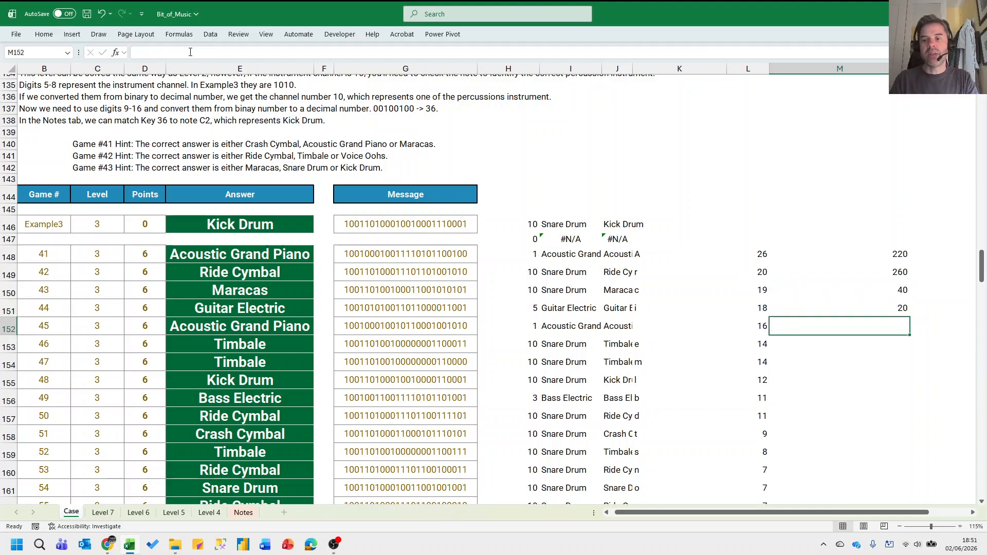
# Look up the letter in the Level 3 frequency list whose count matches the value in M151.
pyautogui.press('Left')
pyautogui.press('Up')
pyautogui.press('Up')
pyautogui.press('Up')
pyautogui.press('Left')
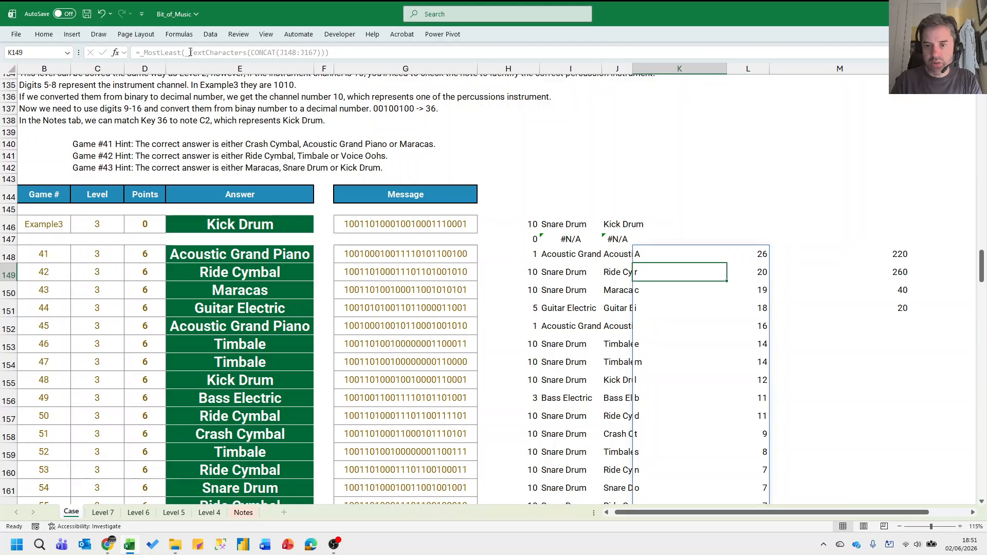
pyautogui.press('Right')
pyautogui.press('Left')
pyautogui.press('Left')
# Return to the Bonus Questions table and enter R as the Bonus C answer in E42.
pyautogui.hotkey('ctrl', 'Up')
pyautogui.hotkey('ctrl', 'Up')
pyautogui.hotkey('ctrl', 'Up')
pyautogui.hotkey('ctrl', 'Up')
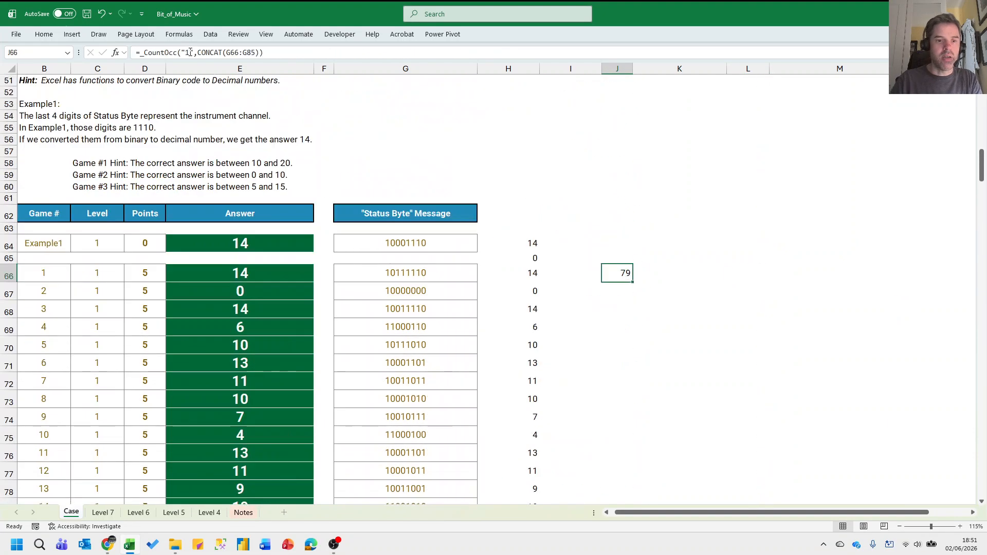
pyautogui.scroll(8, 260, 387)
pyautogui.click(263, 391)
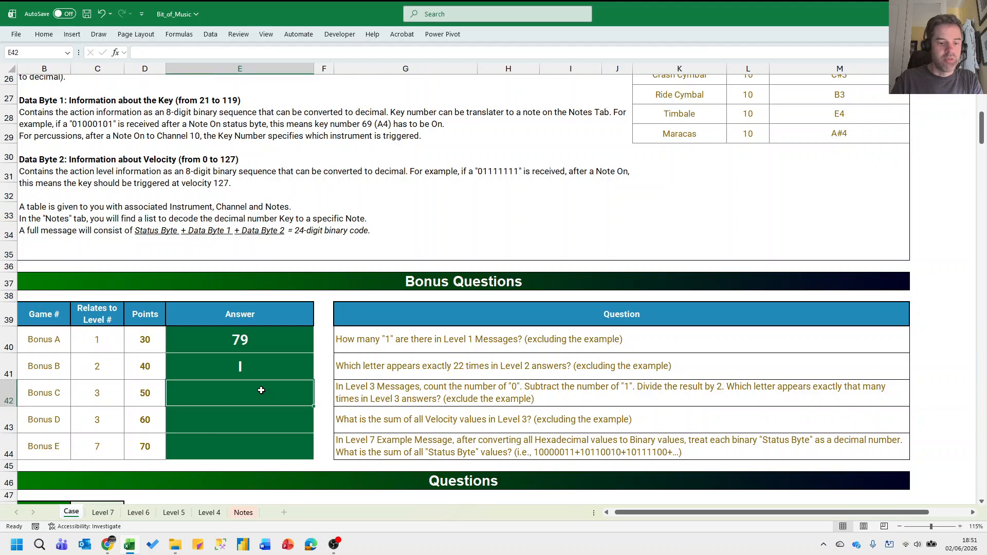
pyautogui.write('R')
pyautogui.press('Return')
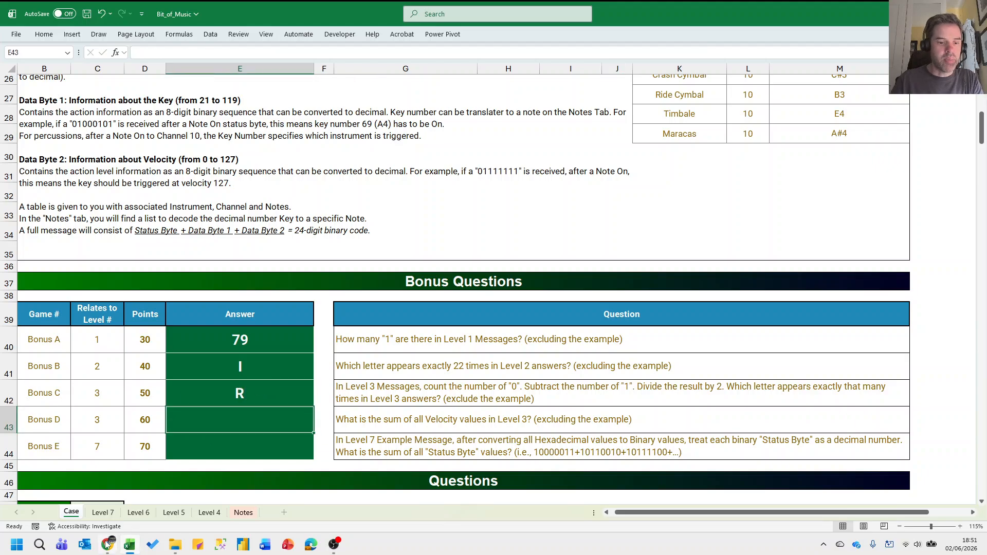
# Switch to the Walkthrough page, enter R as the Bonus C answer, and return to the workbook.
pyautogui.hotkey('alt', 'Tab')
pyautogui.click(190, 198)
pyautogui.write('R')
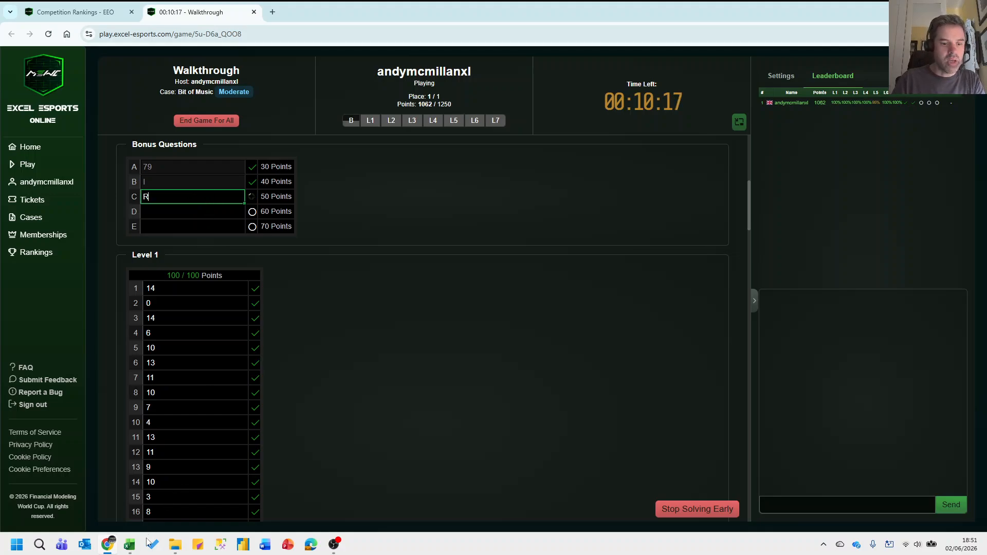
pyautogui.moveTo(108, 546)
pyautogui.click(109, 491)
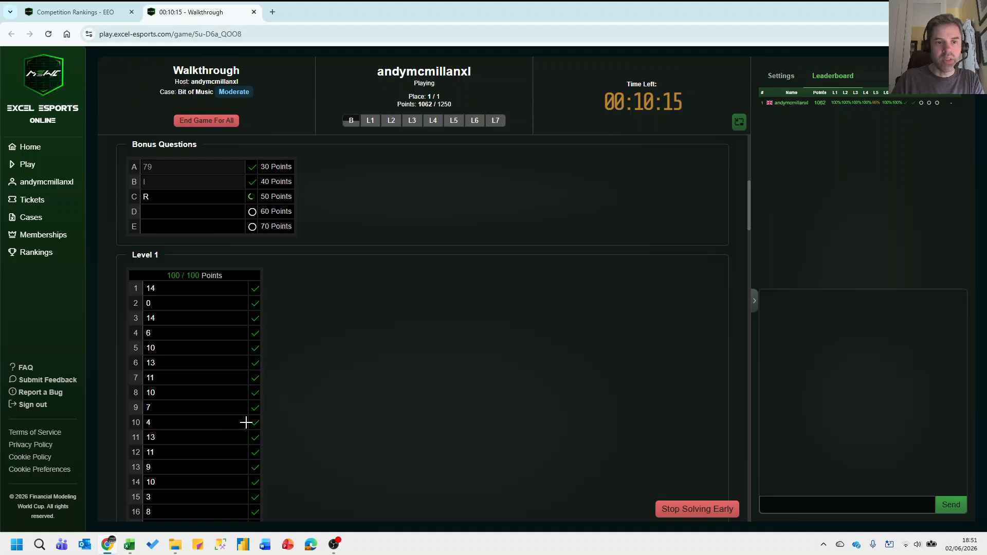
pyautogui.click(129, 544)
# Copy the Level 3 messages in G148:G167 of the Case sheet into column N starting at N148.
pyautogui.scroll(-5, 275, 307)
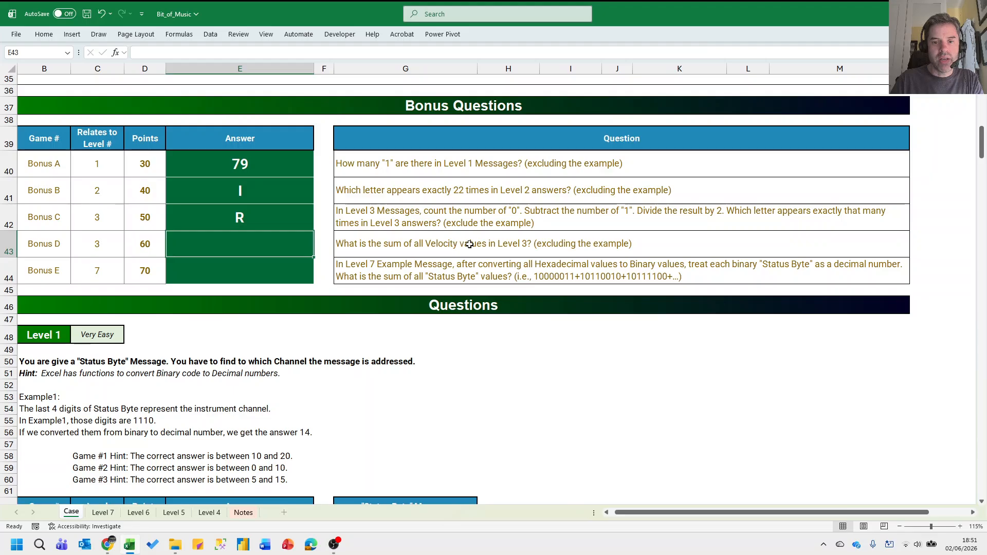
pyautogui.scroll(-20, 476, 245)
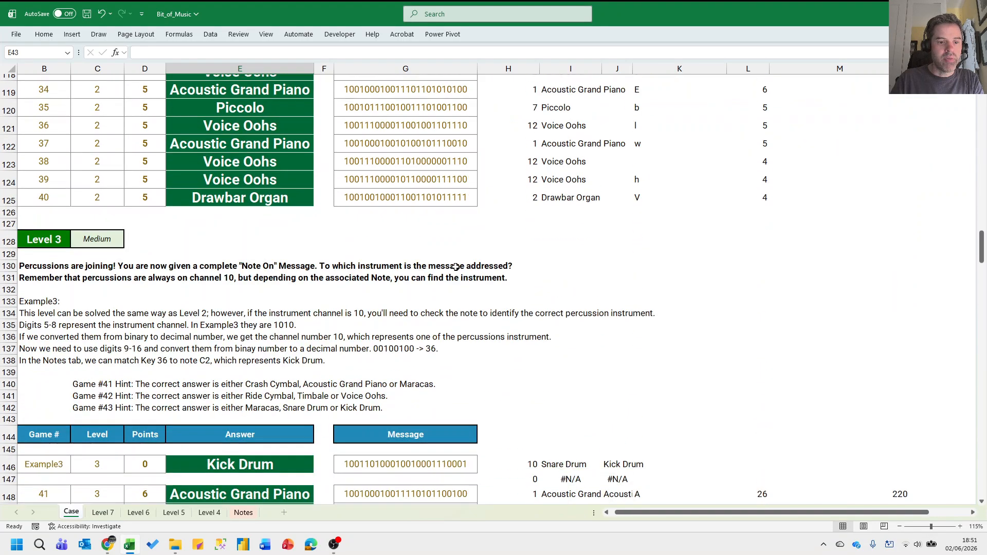
pyautogui.moveTo(399, 119); pyautogui.dragTo(406, 461)
pyautogui.hotkey('ctrl', 'c')
pyautogui.hscroll(2, 874, 241)
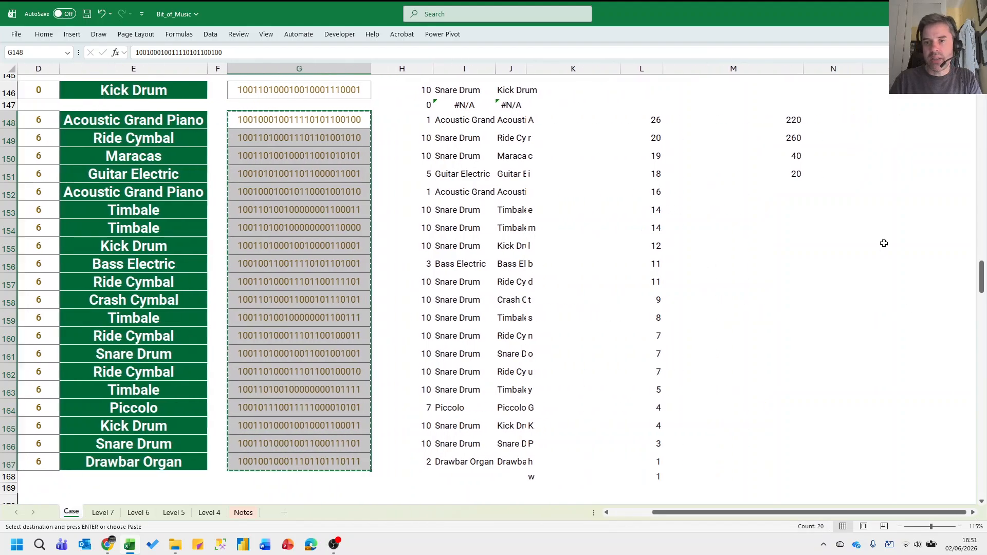
pyautogui.click(836, 122)
pyautogui.hotkey('ctrl', 'v')
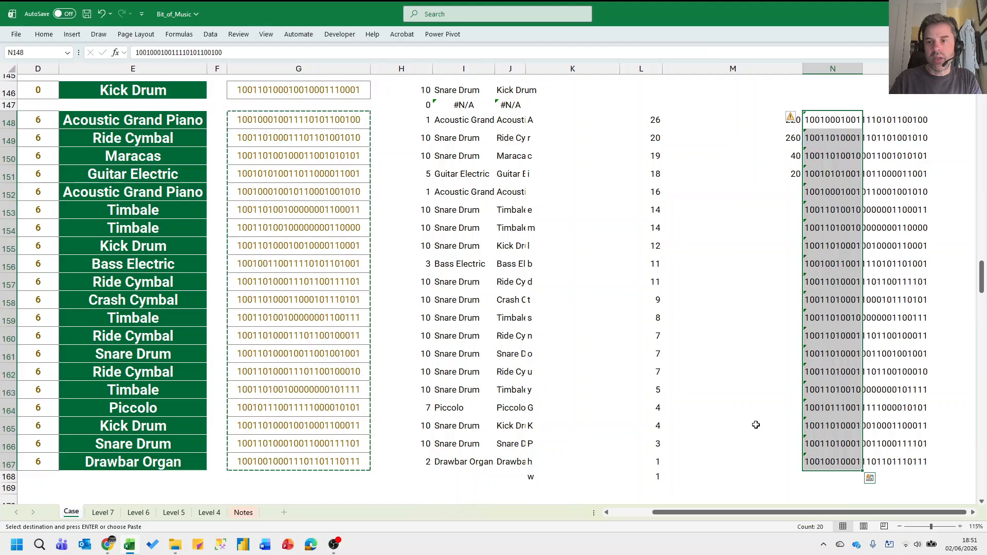
# Copy the VELOCITY column J6:J36 from the Level 5 sheet and return to the Level 3 messages on the Case sheet.
pyautogui.click(172, 512)
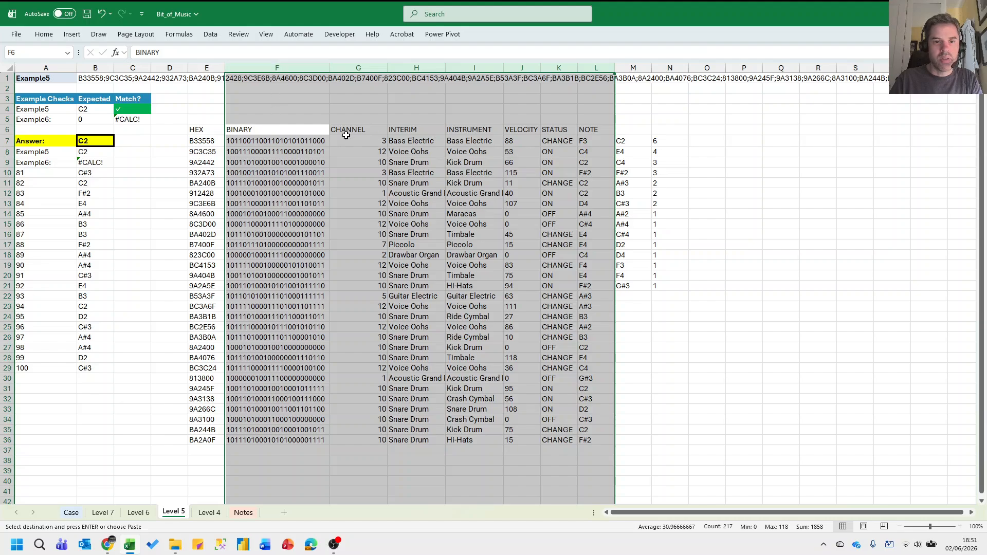
pyautogui.moveTo(346, 135); pyautogui.dragTo(533, 440)
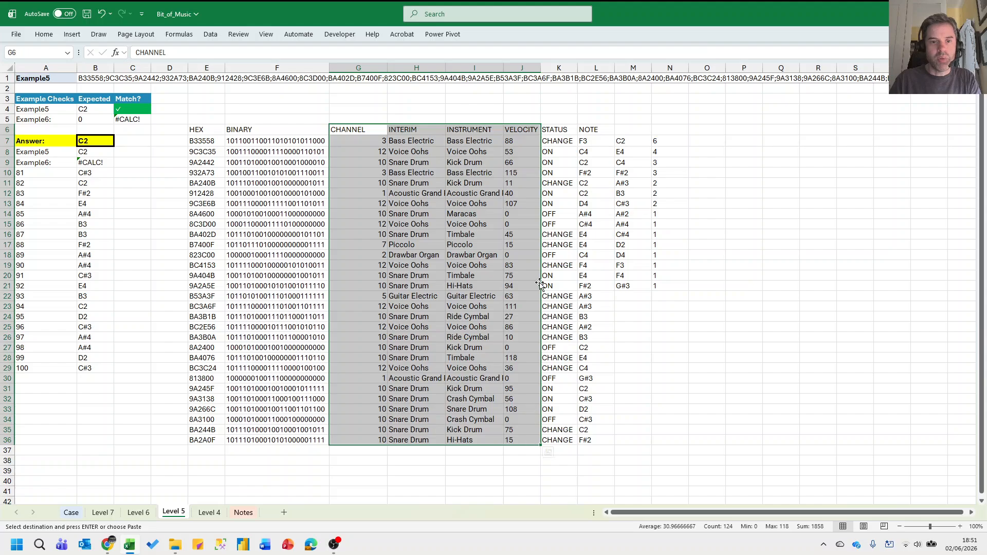
pyautogui.moveTo(522, 130); pyautogui.dragTo(522, 439)
pyautogui.hotkey('ctrl', 'c')
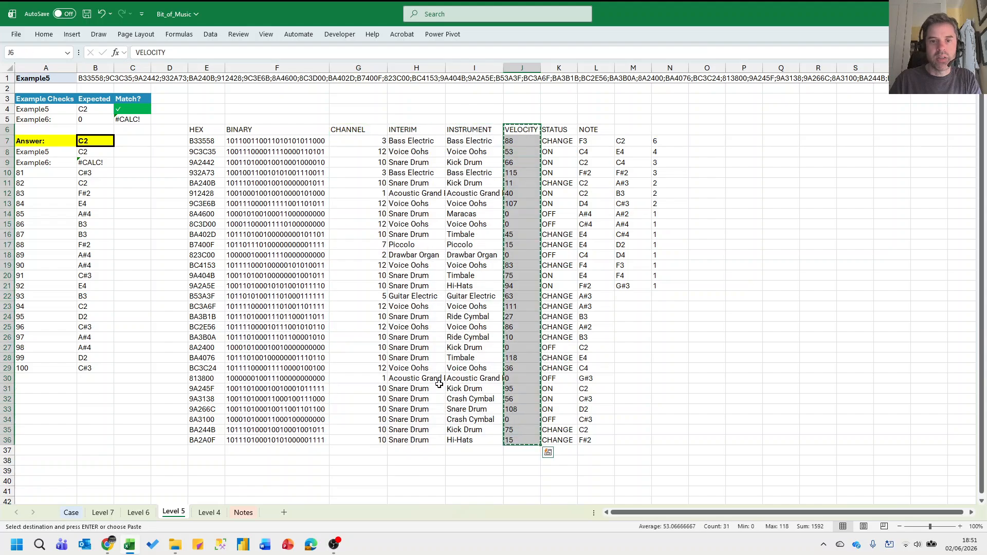
pyautogui.click(71, 512)
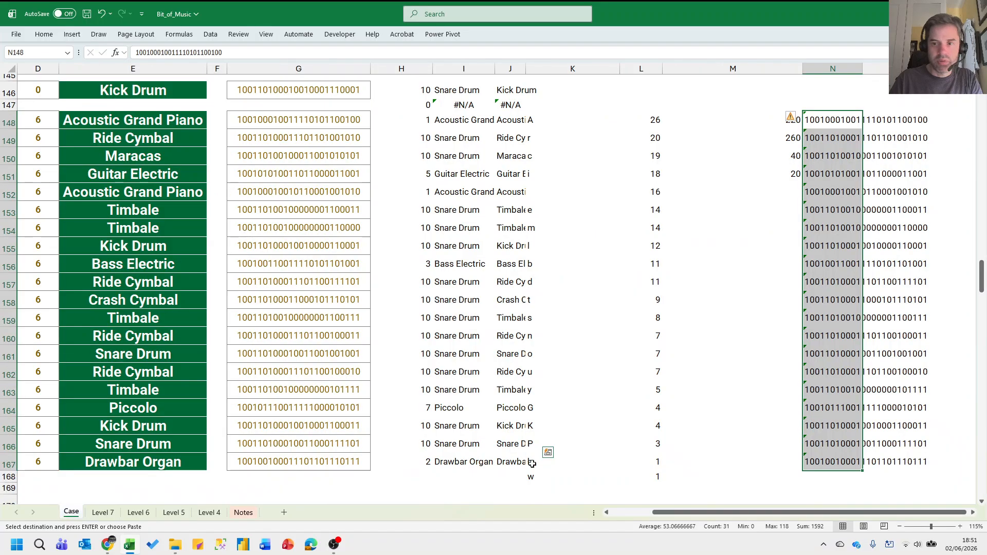
pyautogui.hscroll(5, 661, 321)
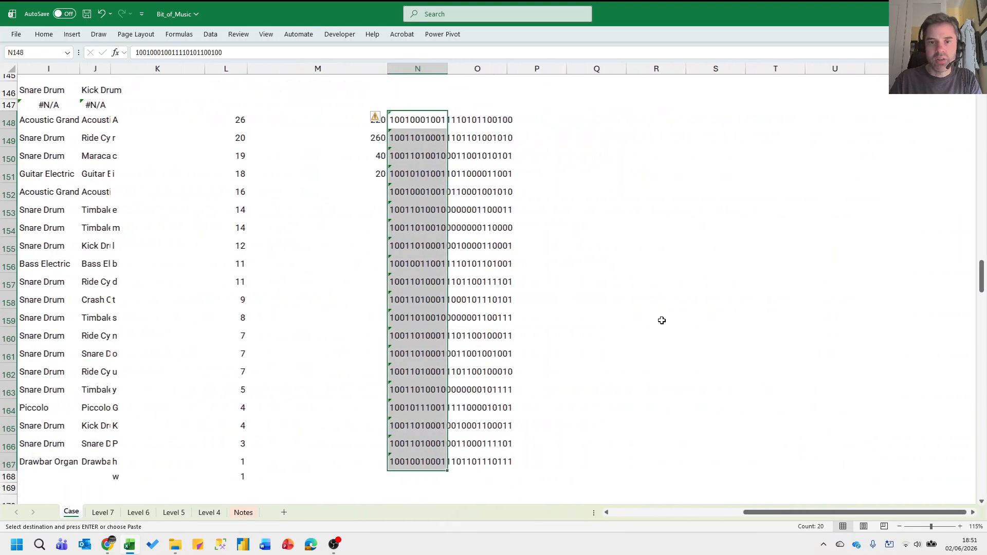
# Try to paste the copied VELOCITY column at R148, and undo the paste.
pyautogui.click(541, 116)
pyautogui.click(481, 122)
pyautogui.click(541, 119)
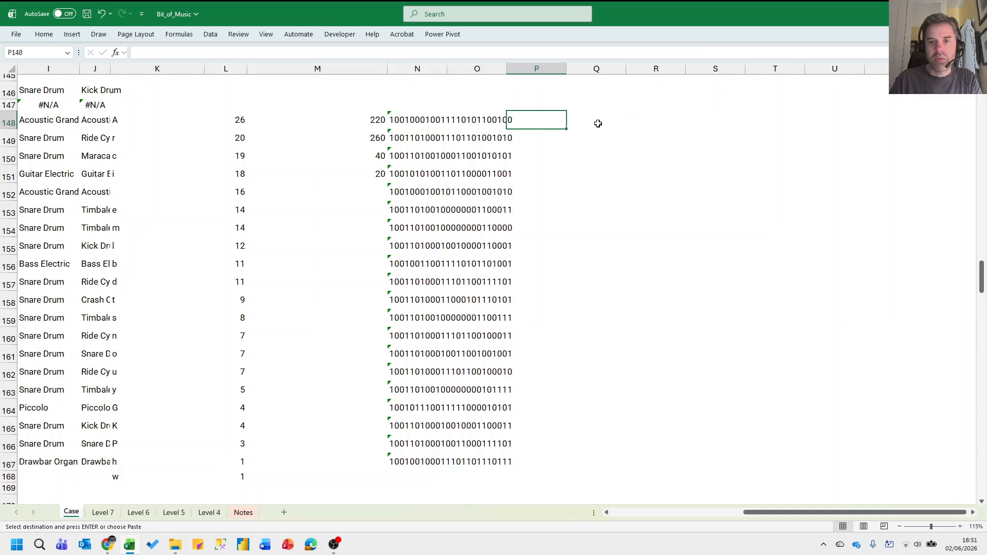
pyautogui.click(598, 123)
pyautogui.click(666, 118)
pyautogui.hotkey('ctrl', 'v')
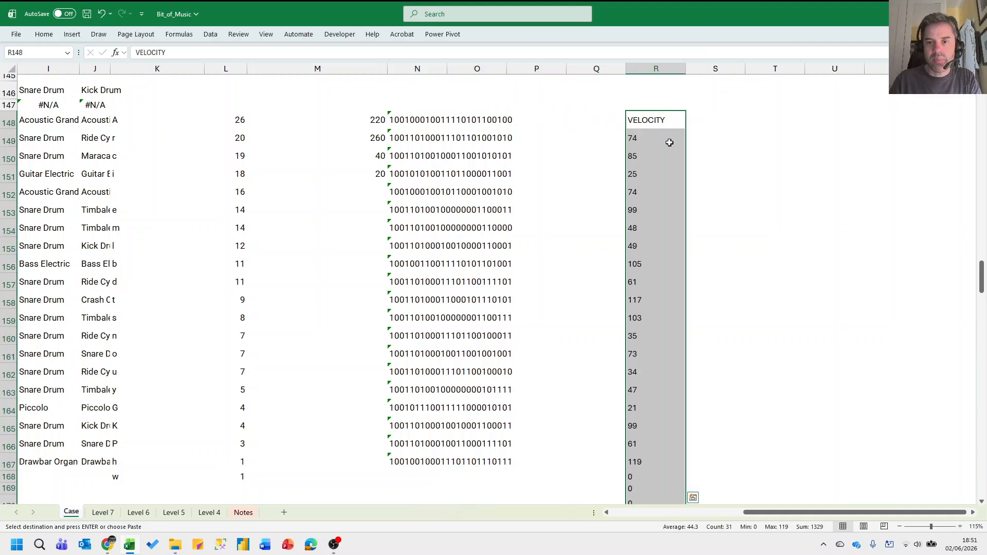
pyautogui.hotkey('ctrl', 'z')
# Paste the VELOCITY column with its header in R147 and select R148:R167 to sum the Level 3 velocities.
pyautogui.click(655, 104)
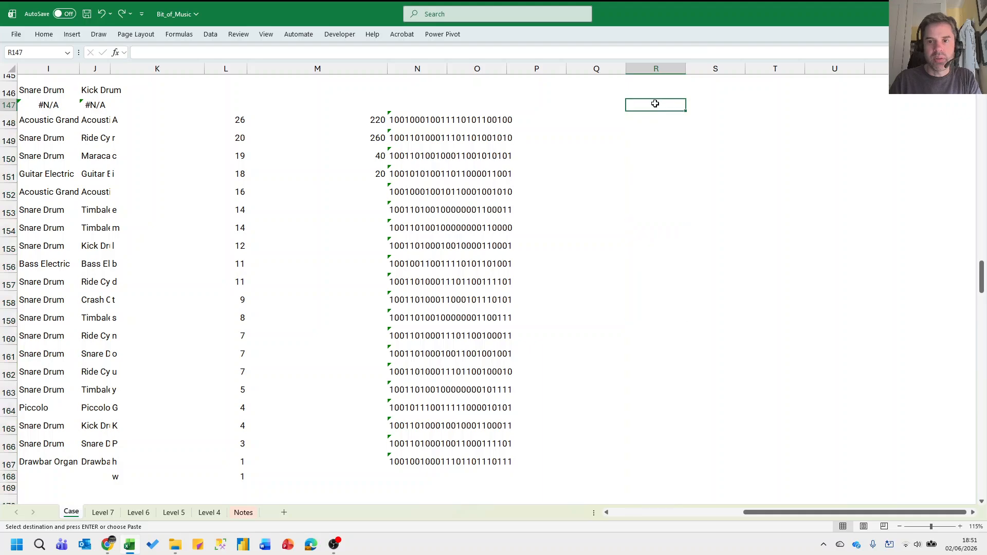
pyautogui.hotkey('ctrl', 'v')
pyautogui.scroll(-1, 671, 158)
pyautogui.scroll(1, 669, 182)
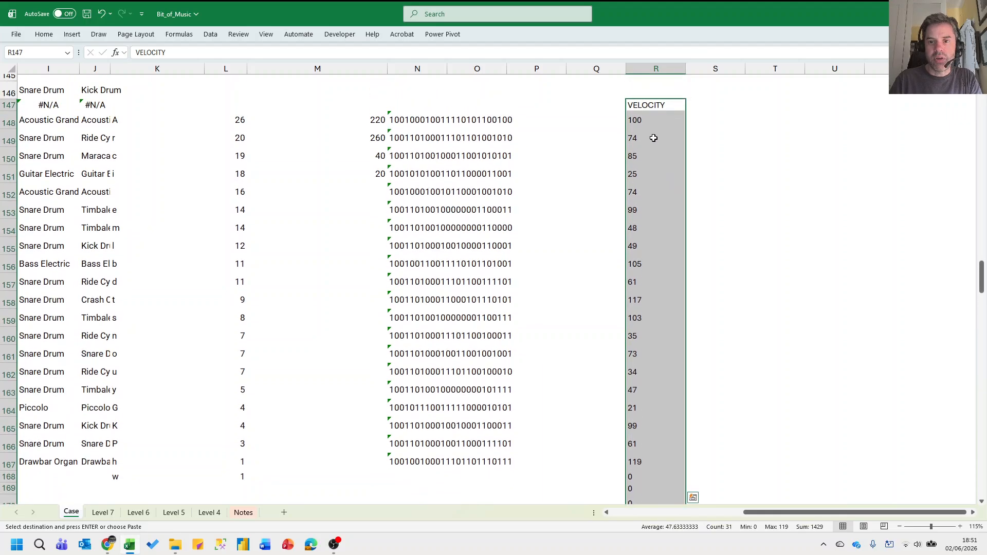
pyautogui.moveTo(653, 122); pyautogui.dragTo(663, 465)
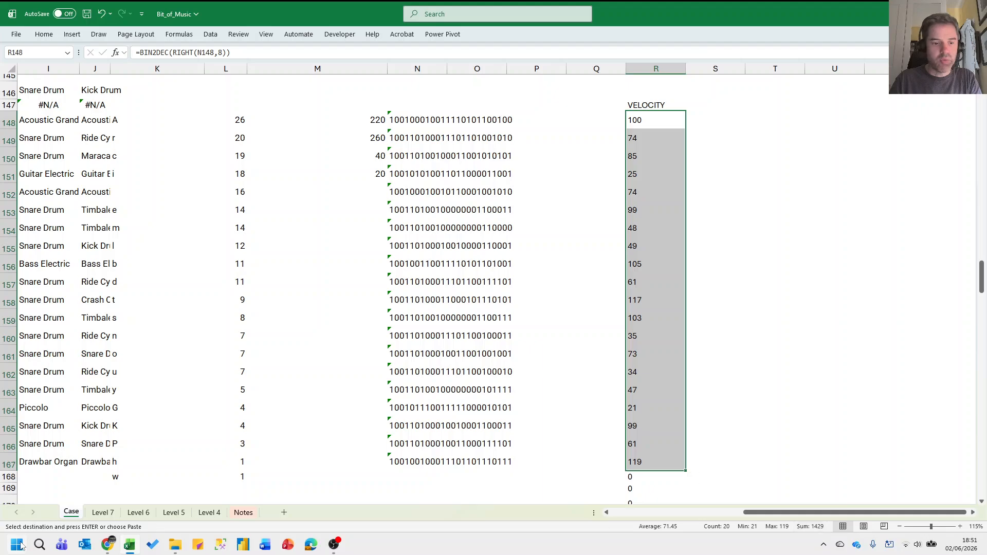
# Return to the Bonus Questions table and enter 1429 as the Bonus D answer in E43.
pyautogui.press('pageup')
pyautogui.press('pageup')
pyautogui.press('pageup')
pyautogui.press('pageup')
pyautogui.press('pageup')
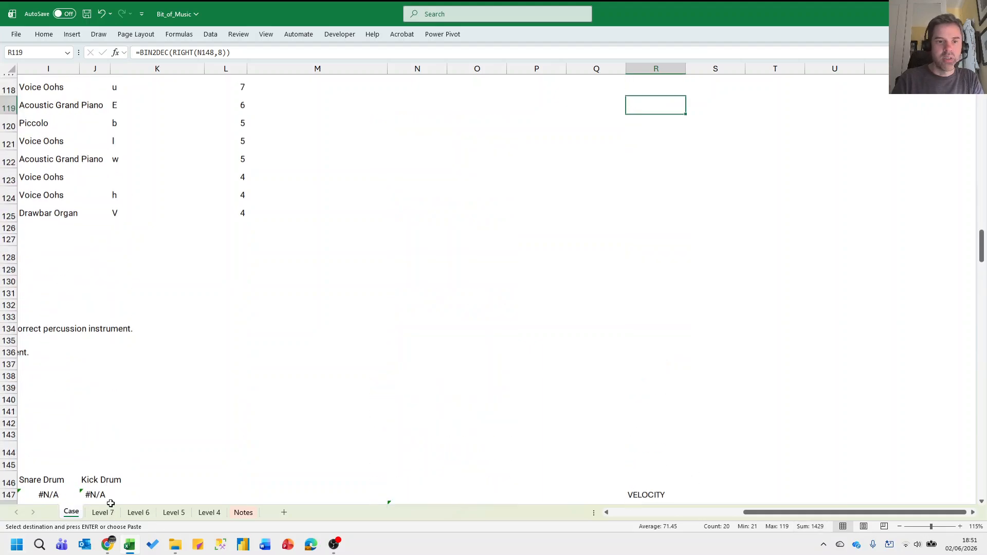
pyautogui.press('Home')
pyautogui.press('Down')
pyautogui.press('Down')
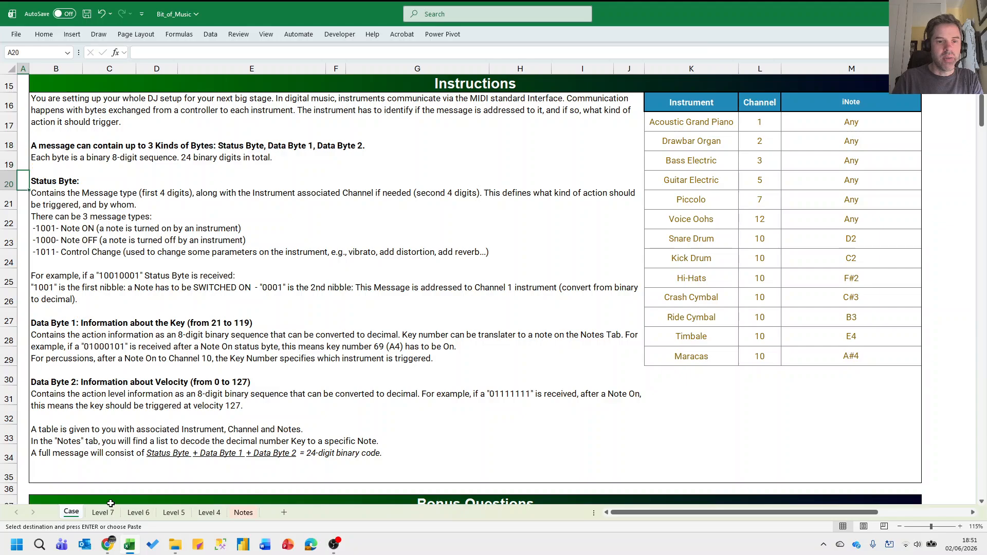
pyautogui.scroll(-5, 128, 498)
pyautogui.click(247, 354)
pyautogui.write('1429')
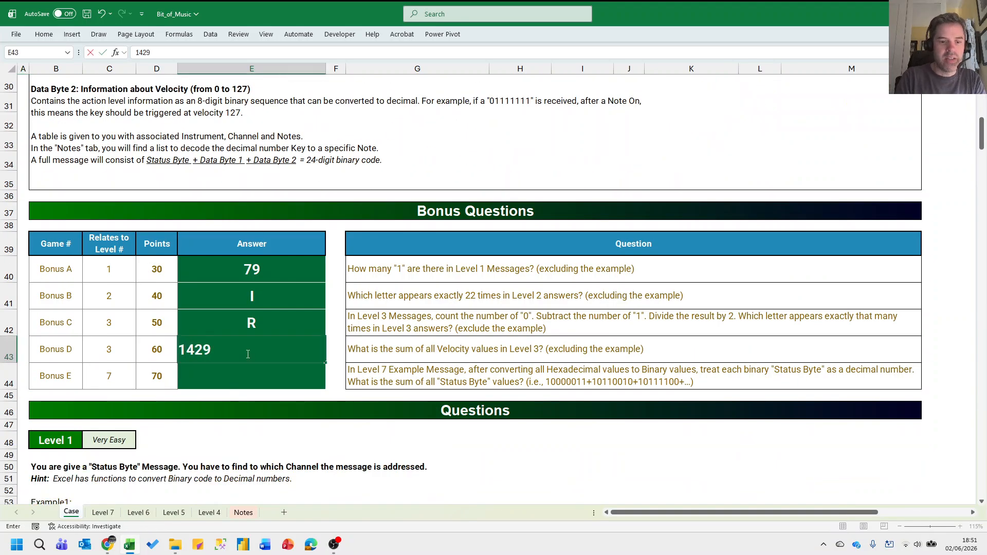
pyautogui.press('Tab')
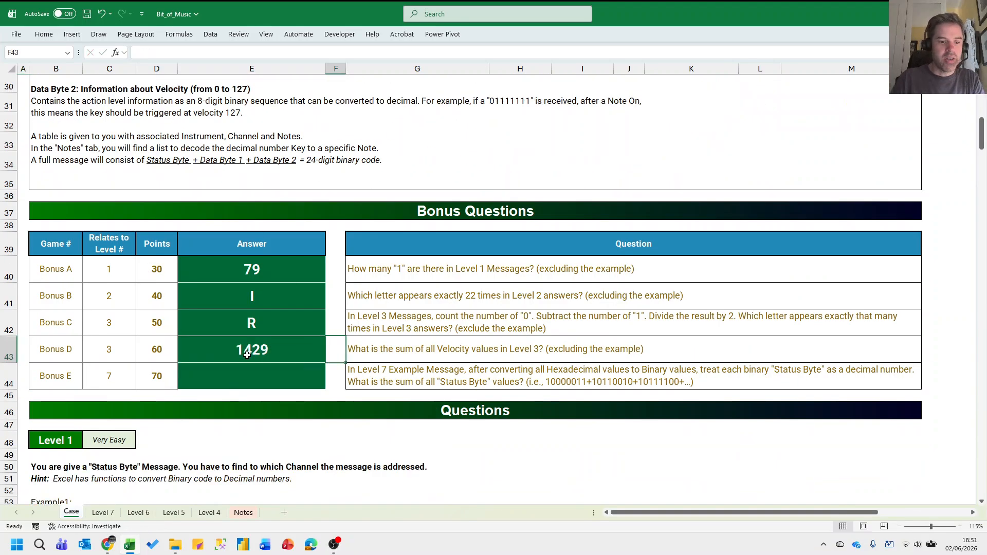
# Switch to the Walkthrough page, enter 1429 as the Bonus D answer, and return to the workbook.
pyautogui.click(110, 545)
pyautogui.click(181, 208)
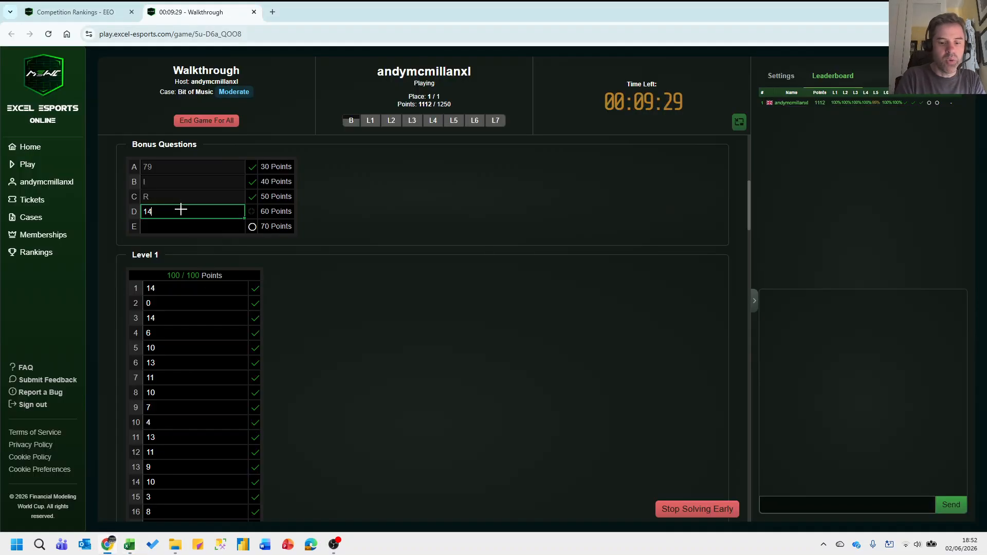
pyautogui.press('Tab')
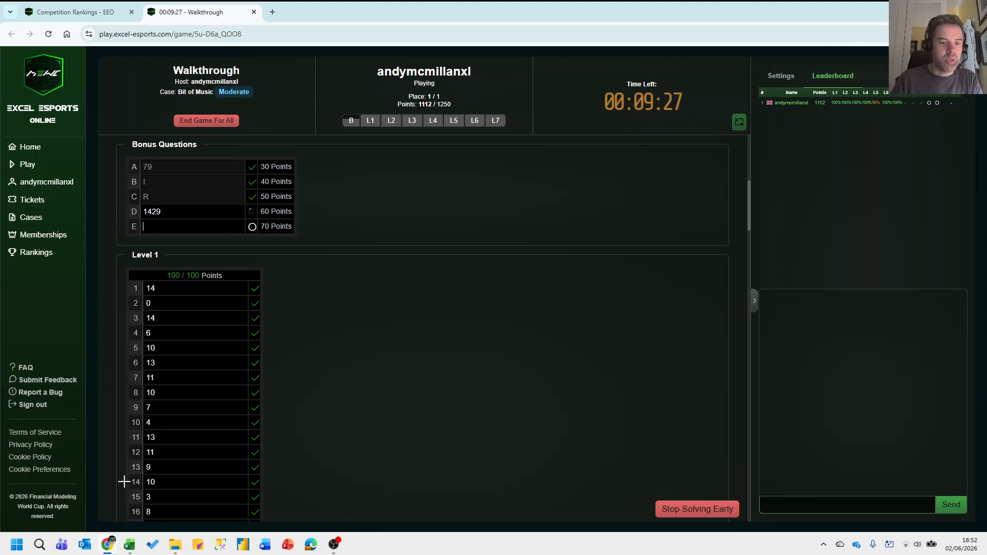
pyautogui.hotkey('alt', 'Tab')
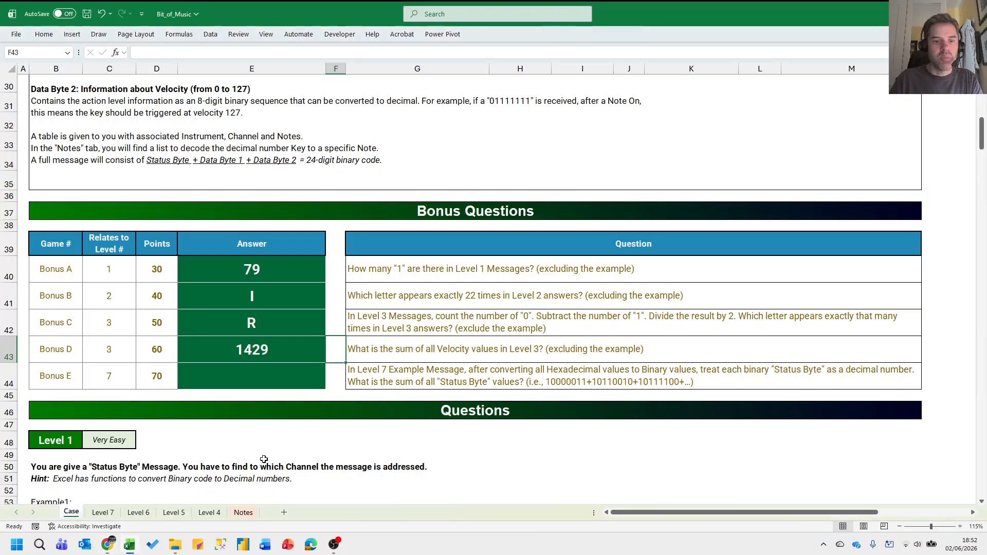
# Read the Bonus E question in G44 and check the Status Byte definition in the instructions.
pyautogui.scroll(-1, 433, 309)
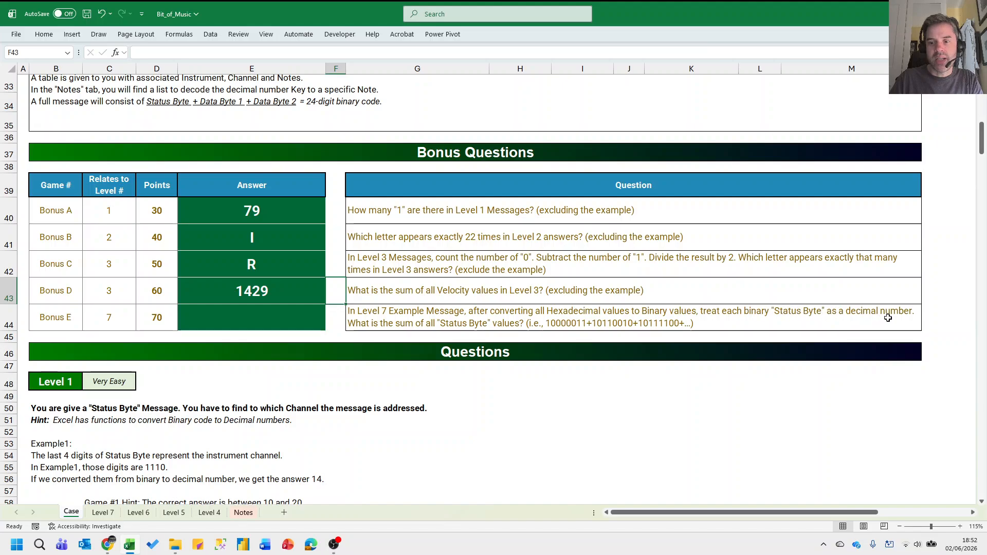
pyautogui.scroll(5, 841, 315)
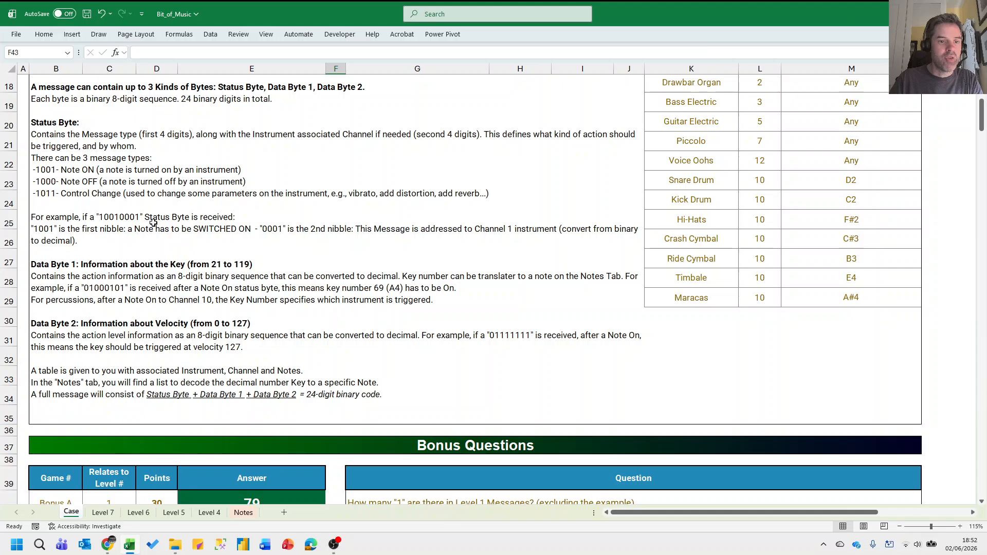
pyautogui.scroll(-6, 755, 379)
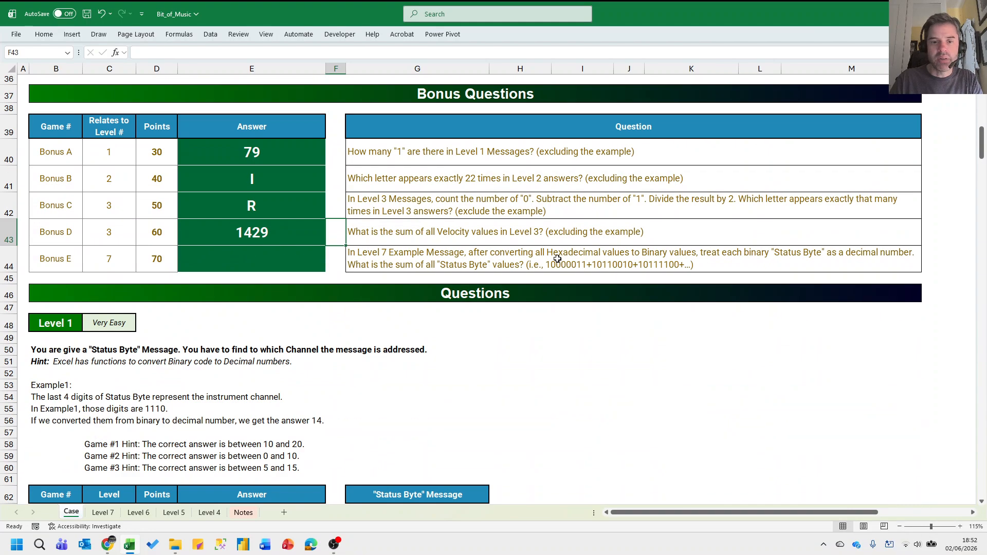
pyautogui.click(525, 259)
# Split the Example7 message into six-character groups below the Level 7 table with =_TextCharacters(G317,6) in G341.
pyautogui.scroll(-2, 570, 257)
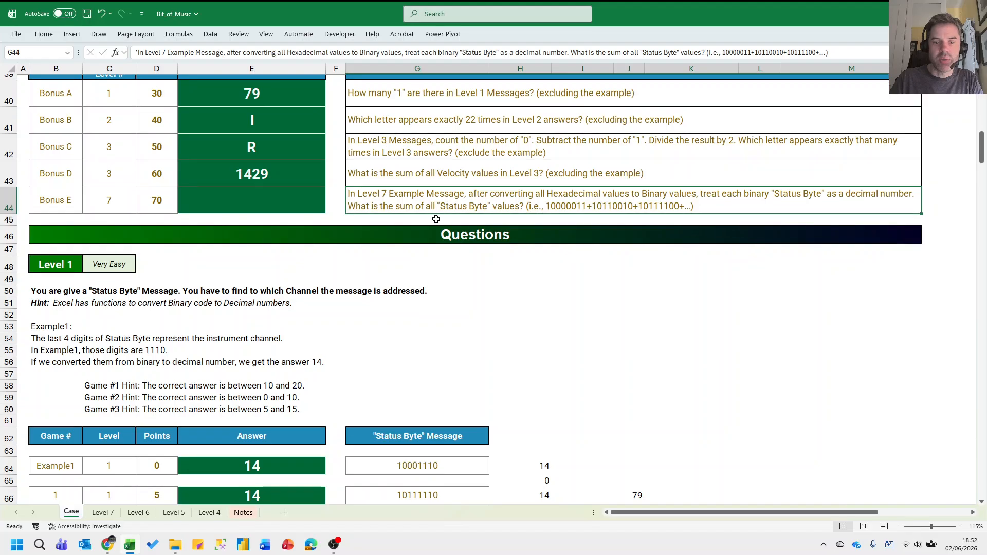
pyautogui.scroll(-20, 481, 233)
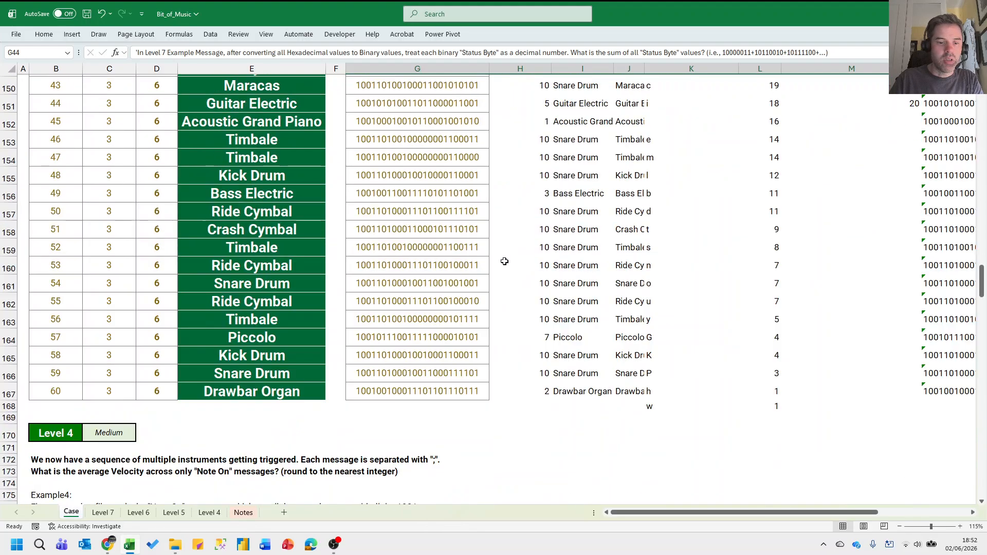
pyautogui.scroll(-9, 510, 266)
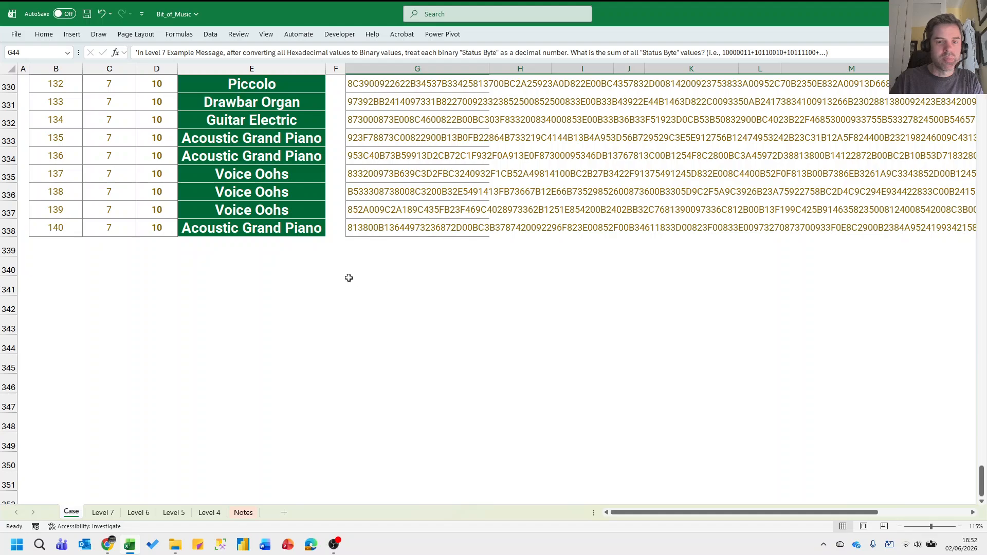
pyautogui.click(366, 279)
pyautogui.write('=')
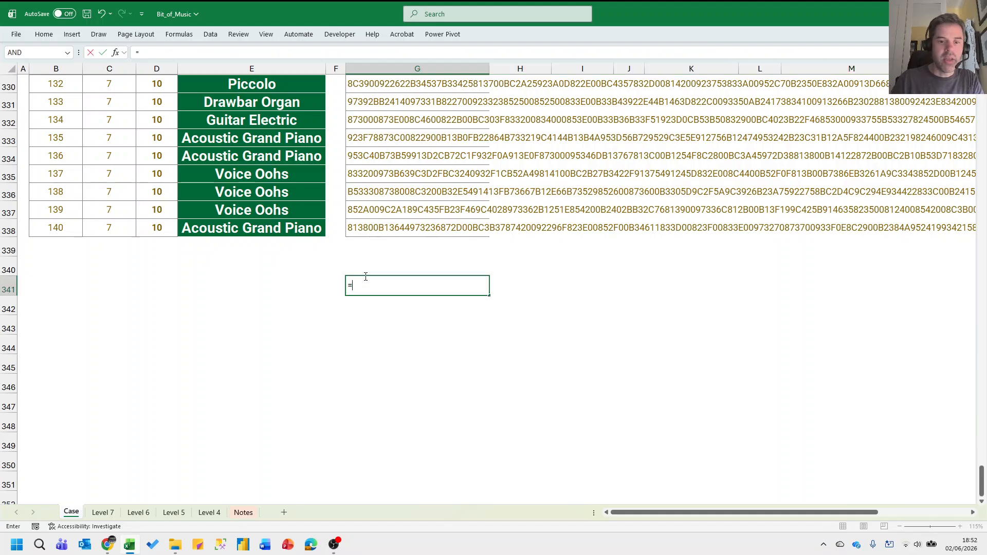
pyautogui.scroll(13, 363, 273)
pyautogui.scroll(-3, 372, 272)
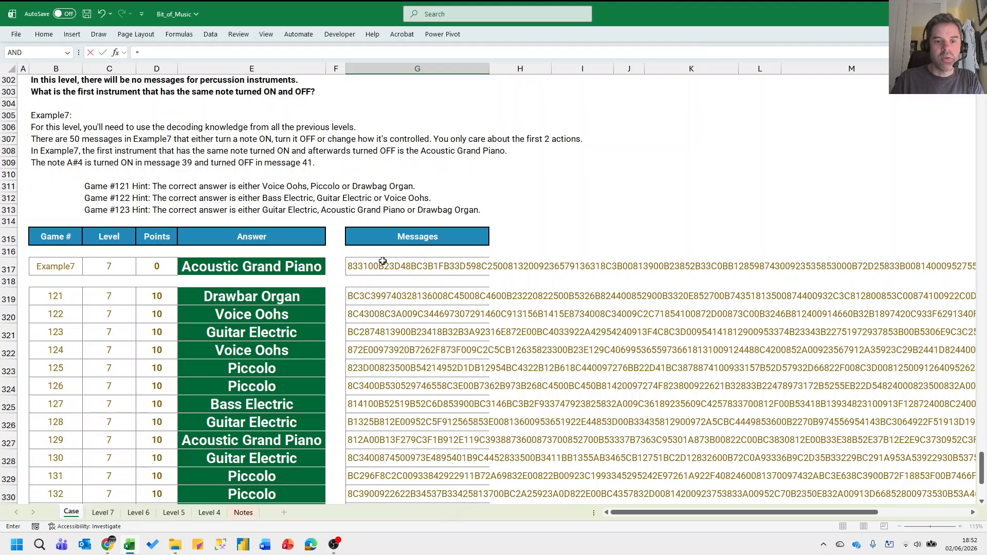
pyautogui.scroll(-10, 382, 260)
pyautogui.write('_TEXT')
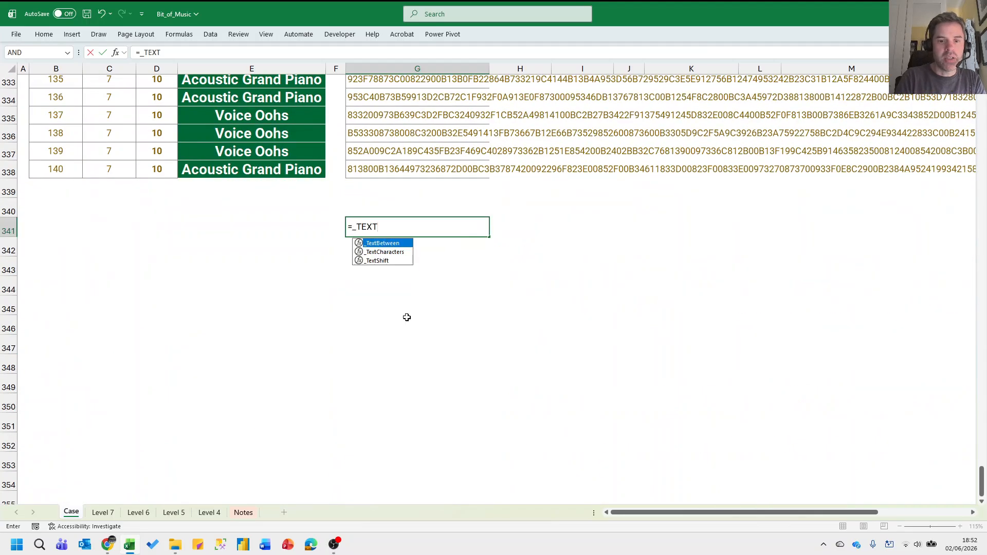
pyautogui.press('Down')
pyautogui.press('Tab')
pyautogui.scroll(9, 406, 267)
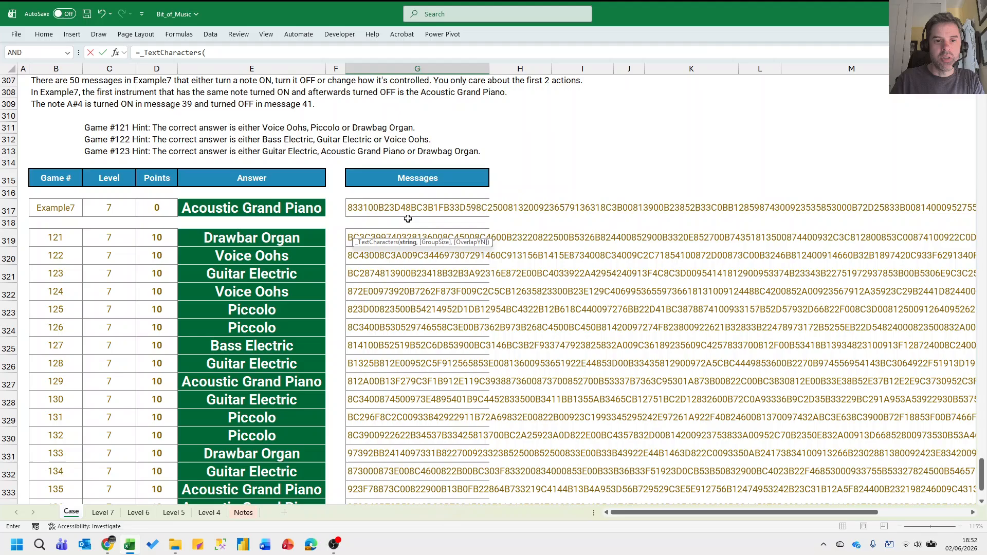
pyautogui.click(383, 208)
pyautogui.write(',6)')
pyautogui.press('Return')
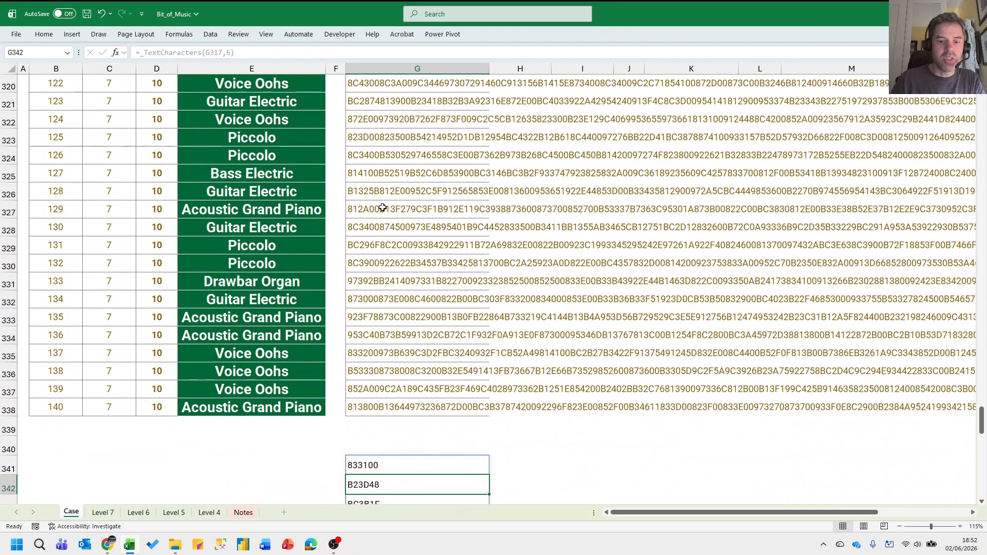
pyautogui.scroll(-5, 523, 265)
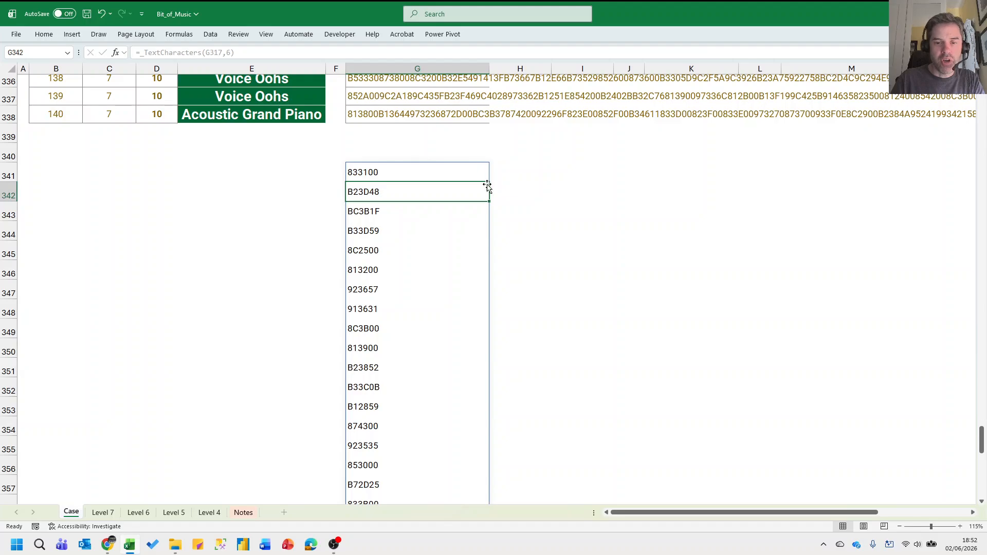
# Reduce each six-character group to its first two characters by changing G341 to =LEFT(_TextCharacters(G317,6),2).
pyautogui.scroll(-2, 482, 183)
pyautogui.scroll(2, 463, 177)
pyautogui.click(446, 173)
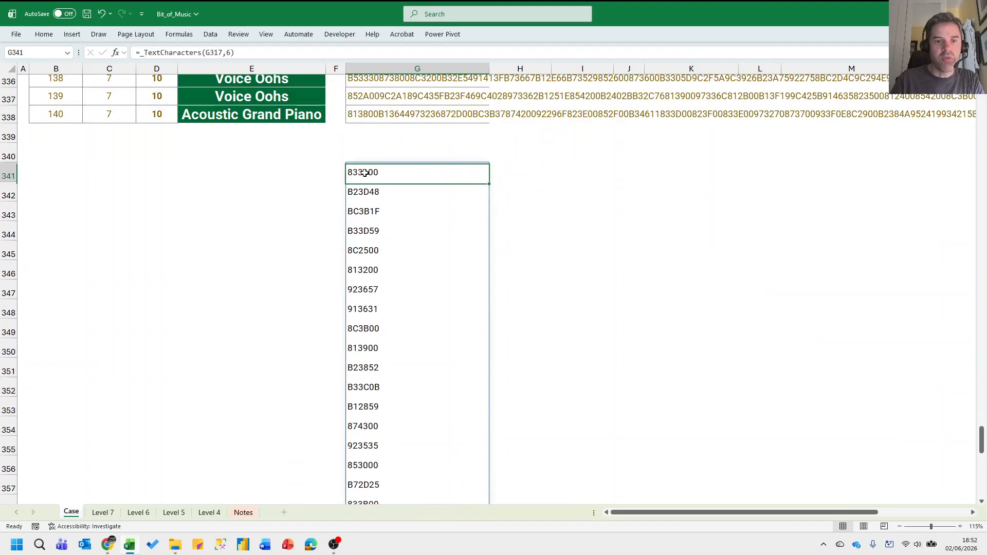
pyautogui.click(139, 52)
pyautogui.write('LEFT(')
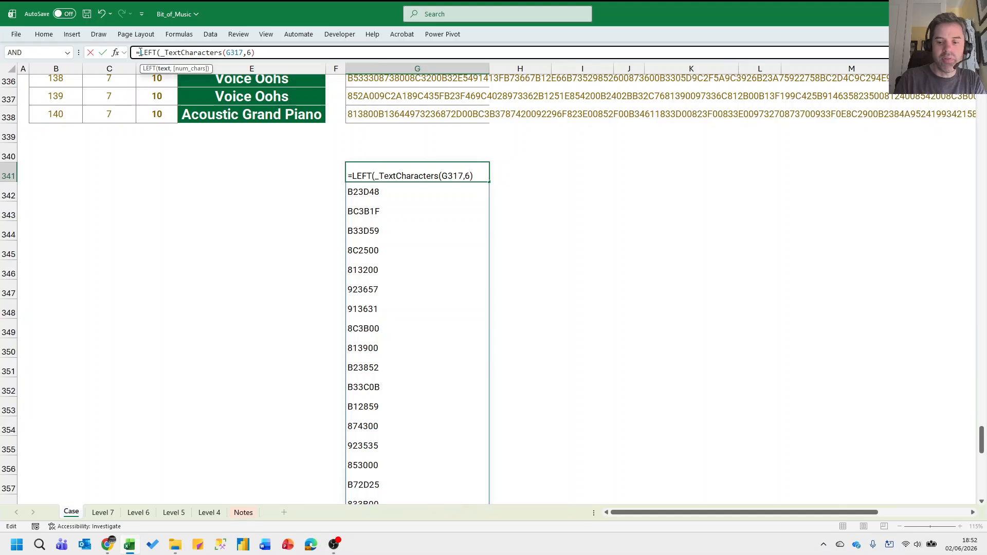
pyautogui.write(',2)')
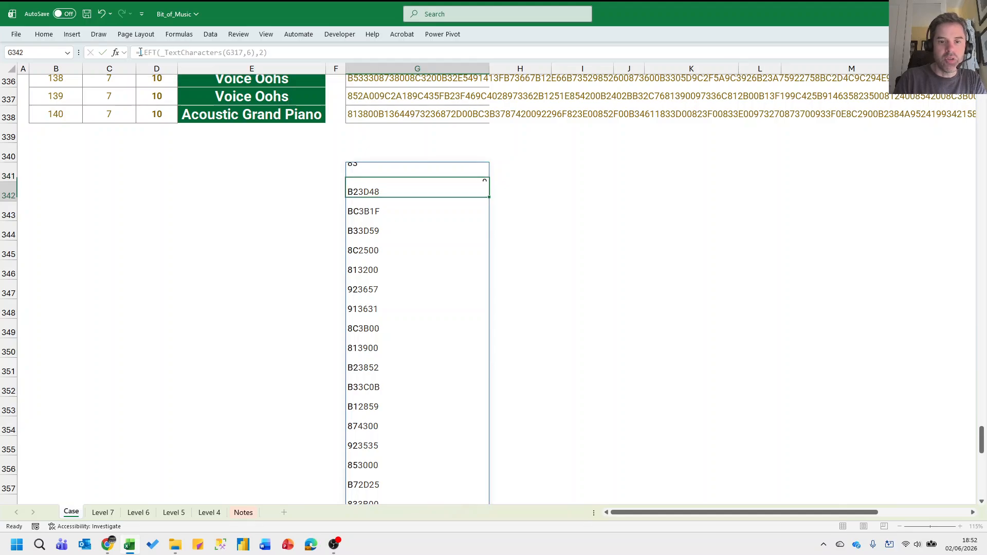
pyautogui.press('Return')
# Convert the first status byte to binary with =HEX2BIN(G341) in H341.
pyautogui.press('Up')
pyautogui.press('Right')
pyautogui.write('=')
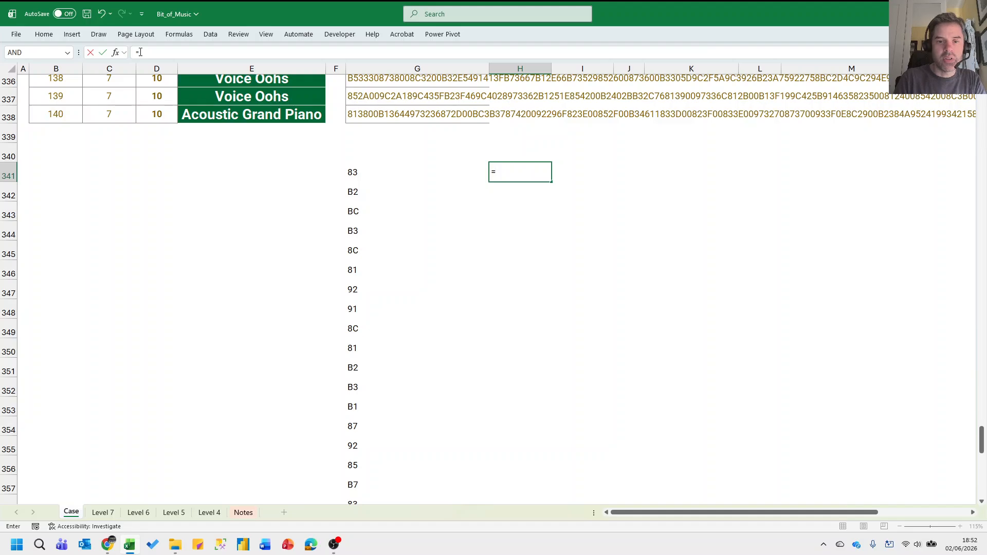
pyautogui.write('BY')
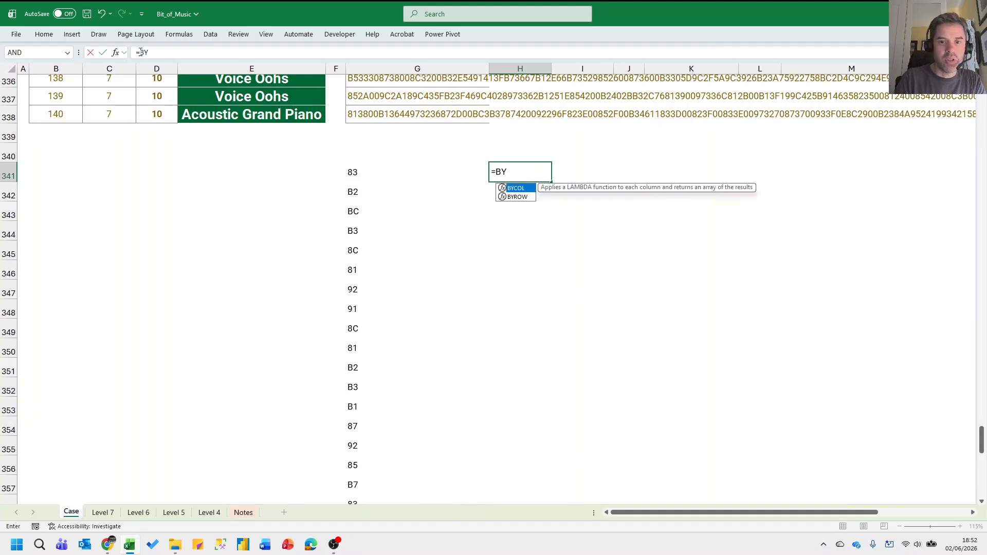
pyautogui.press('BackSpace')
pyautogui.press('BackSpace')
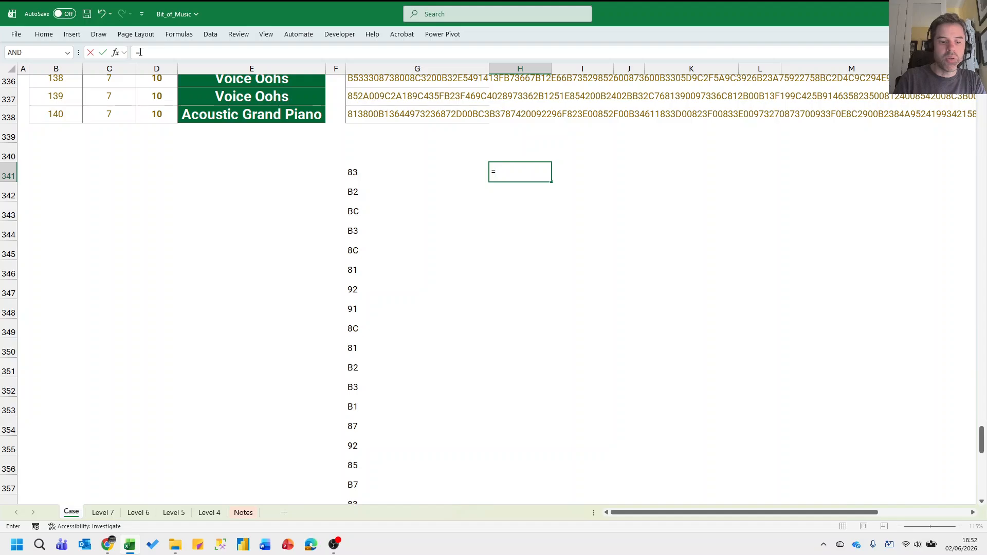
pyautogui.write('B')
pyautogui.press('BackSpace')
pyautogui.write('H')
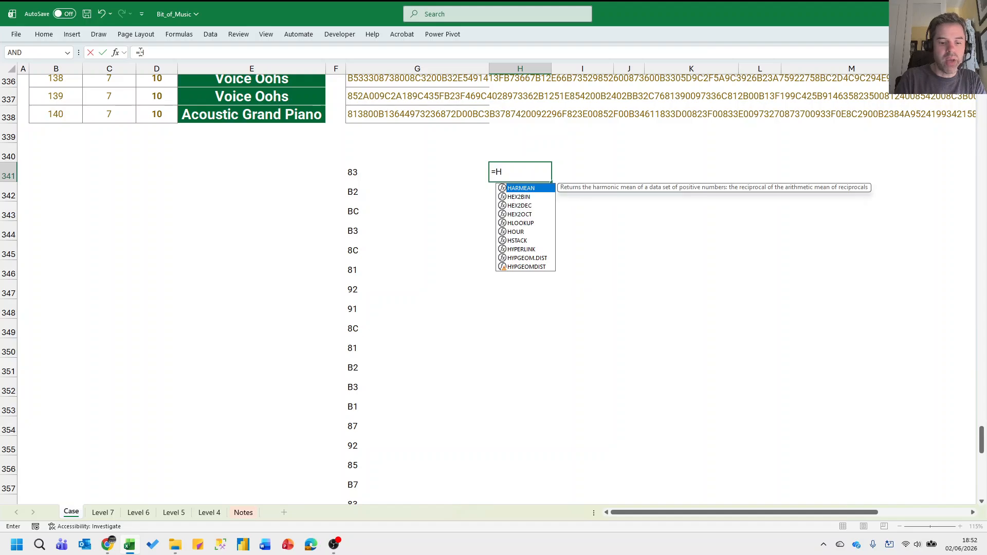
pyautogui.write('EX2DEC(')
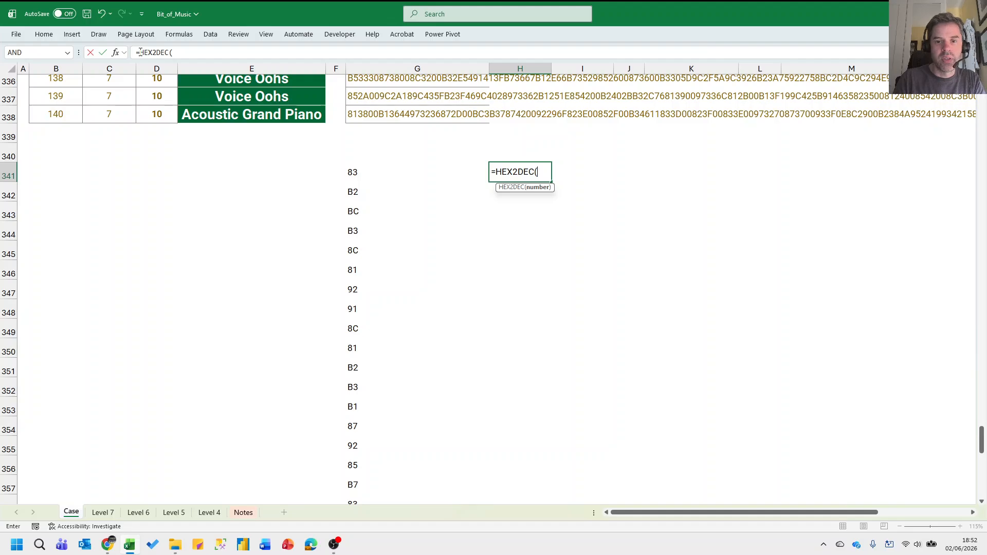
pyautogui.press('BackSpace')
pyautogui.press('BackSpace')
pyautogui.press('BackSpace')
pyautogui.press('BackSpace')
pyautogui.write('BIN')
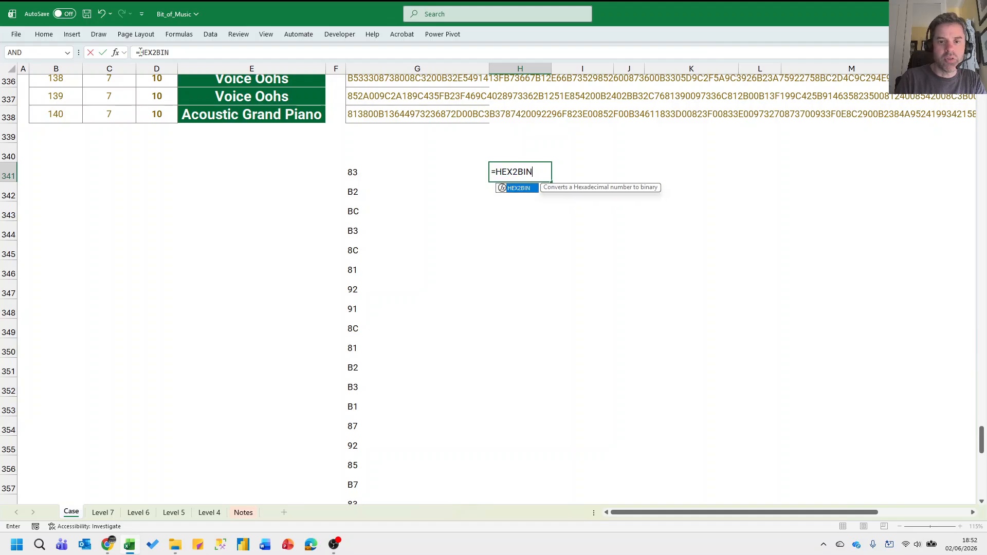
pyautogui.write('(')
pyautogui.press('Left')
pyautogui.write(')')
pyautogui.hotkey('ctrl', 'Return')
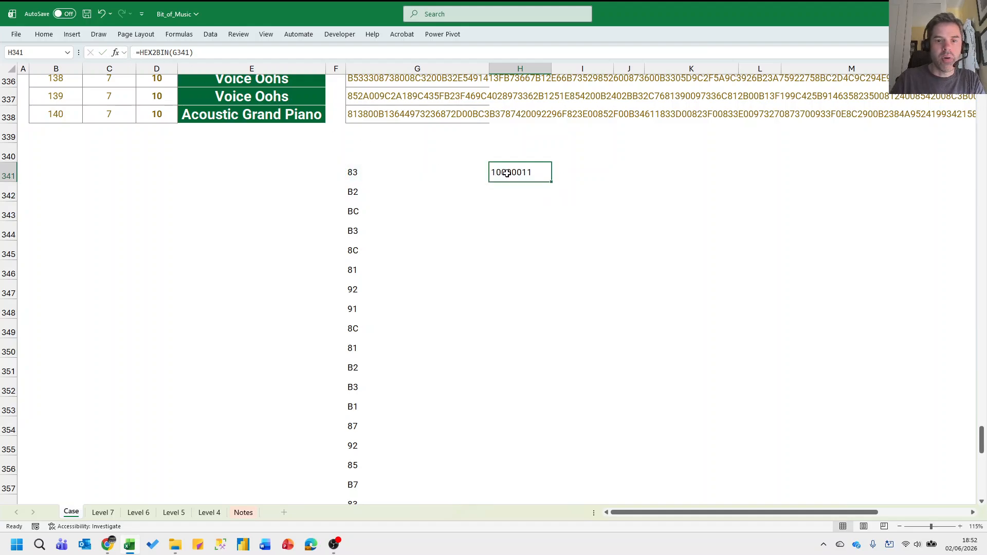
# Fill the HEX2BIN formula from H341 down to H390 alongside the remaining status bytes.
pyautogui.doubleClick(554, 180)
pyautogui.scroll(-14, 553, 179)
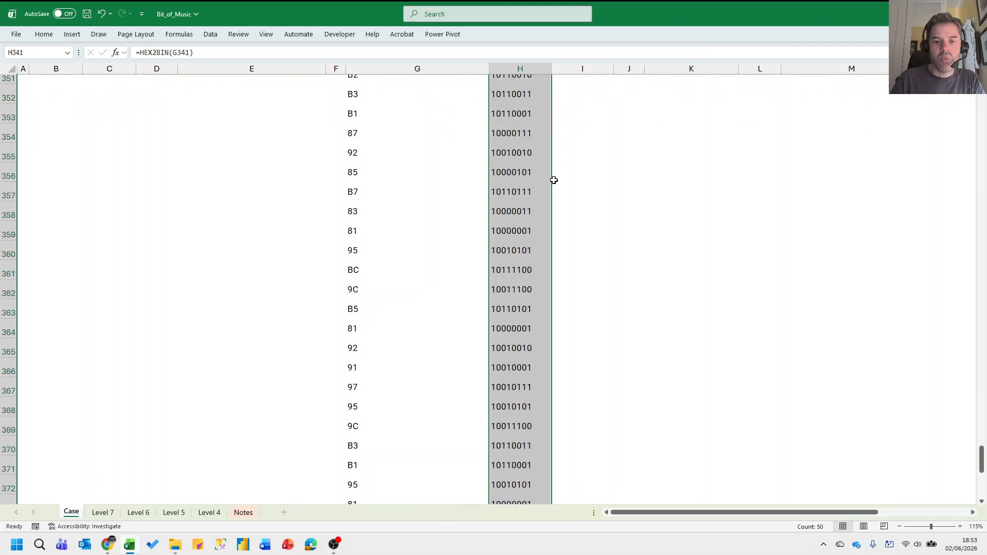
pyautogui.scroll(14, 553, 180)
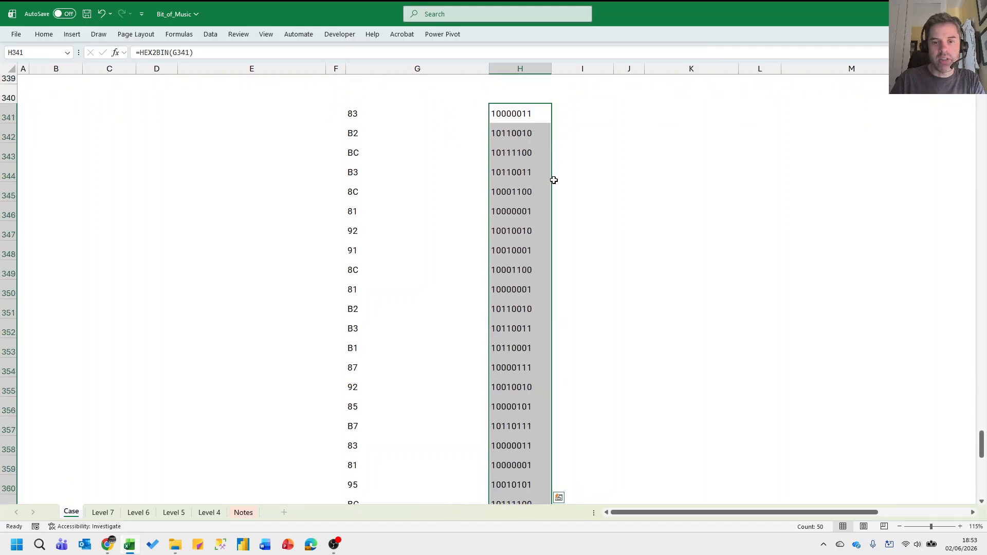
# Try to sum the binary status bytes with =SUM(H341#) in I341 and clear the cell.
pyautogui.click(567, 173)
pyautogui.write('=SUM(')
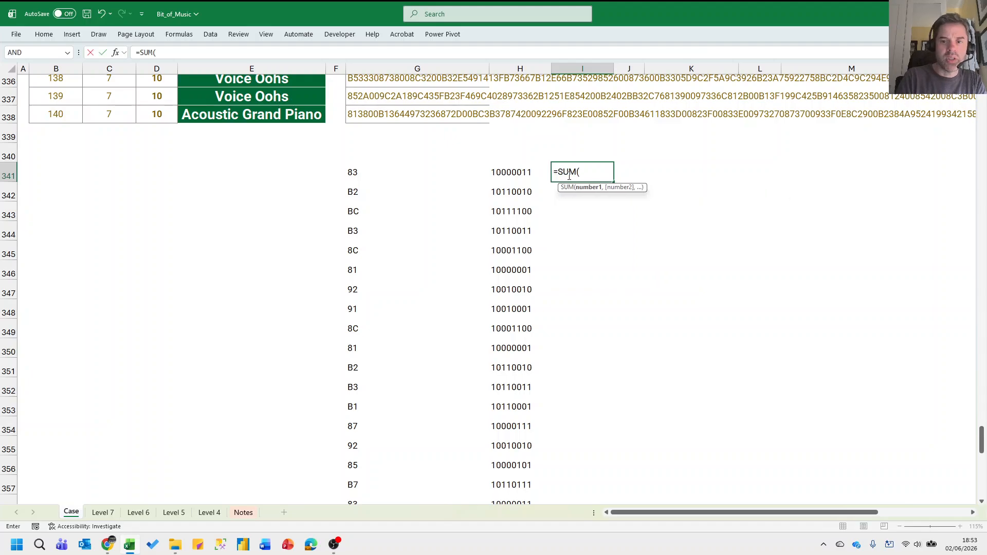
pyautogui.press('Left')
pyautogui.write('#)')
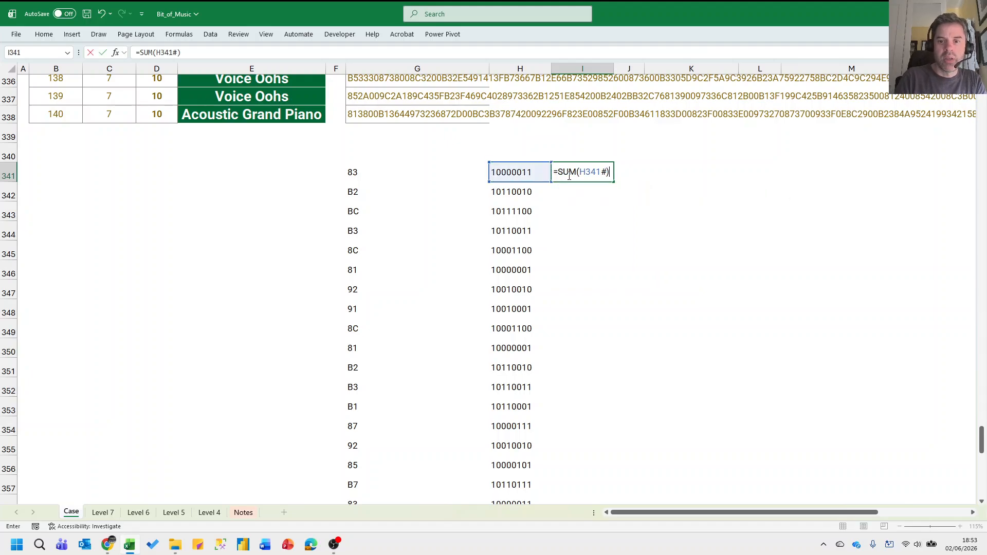
pyautogui.press('Return')
pyautogui.press('Up')
pyautogui.press('BackSpace')
pyautogui.press('Return')
pyautogui.press('Up')
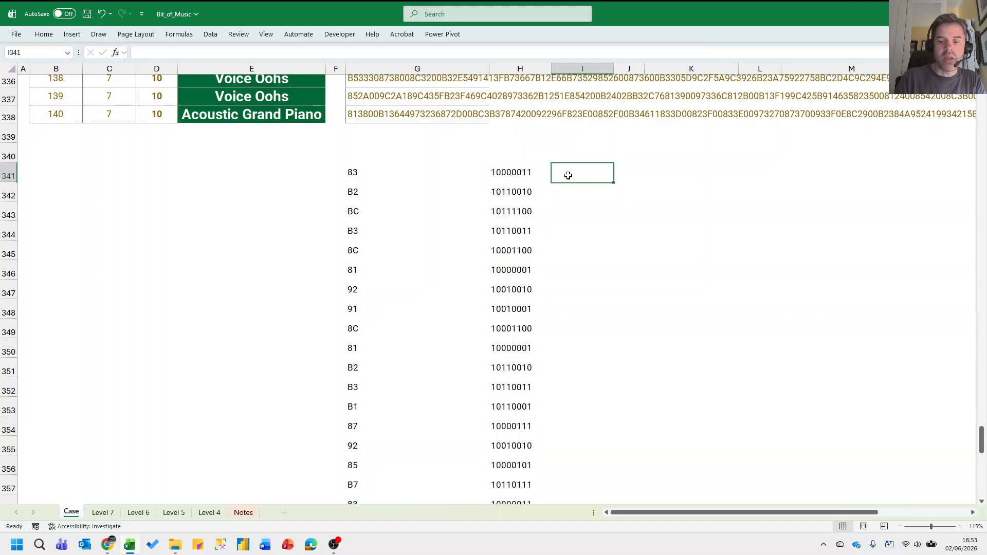
# Sum the binary status bytes in I341, coercing the text to numbers with =SUM(H341:H390*1).
pyautogui.write('=SUM(')
pyautogui.press('Left')
pyautogui.hotkey('ctrl', 'shift', 'Down')
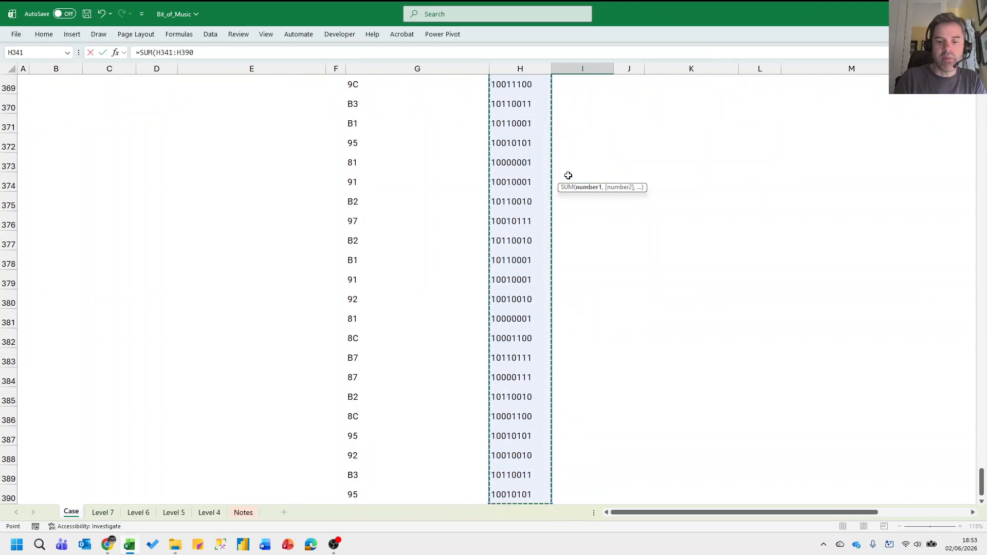
pyautogui.press('Return')
pyautogui.scroll(5, 568, 175)
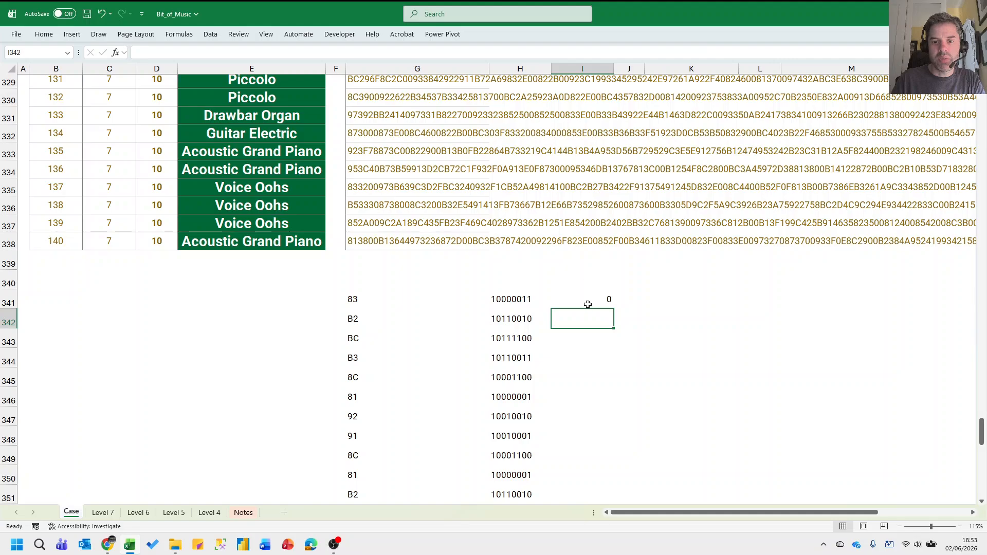
pyautogui.click(585, 303)
pyautogui.click(193, 54)
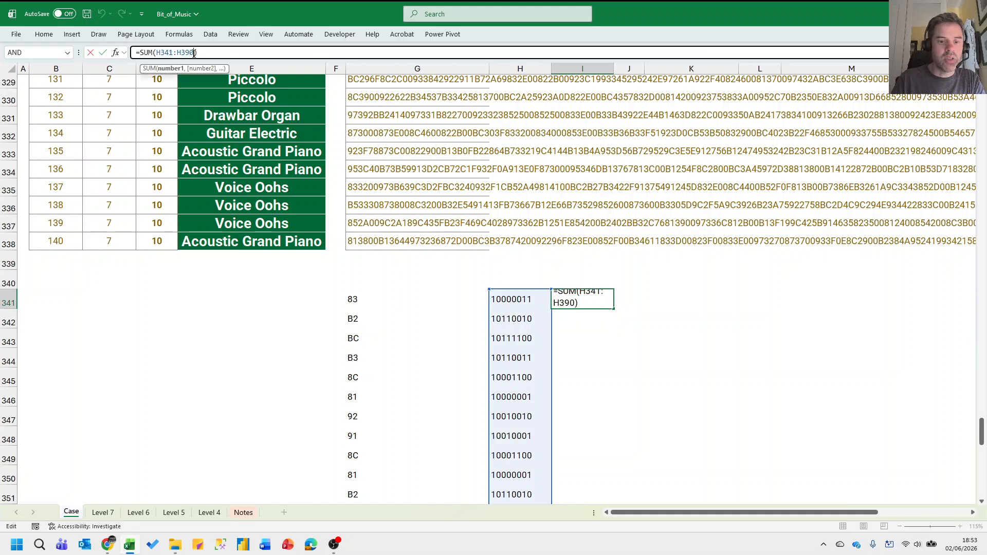
pyautogui.press('Return')
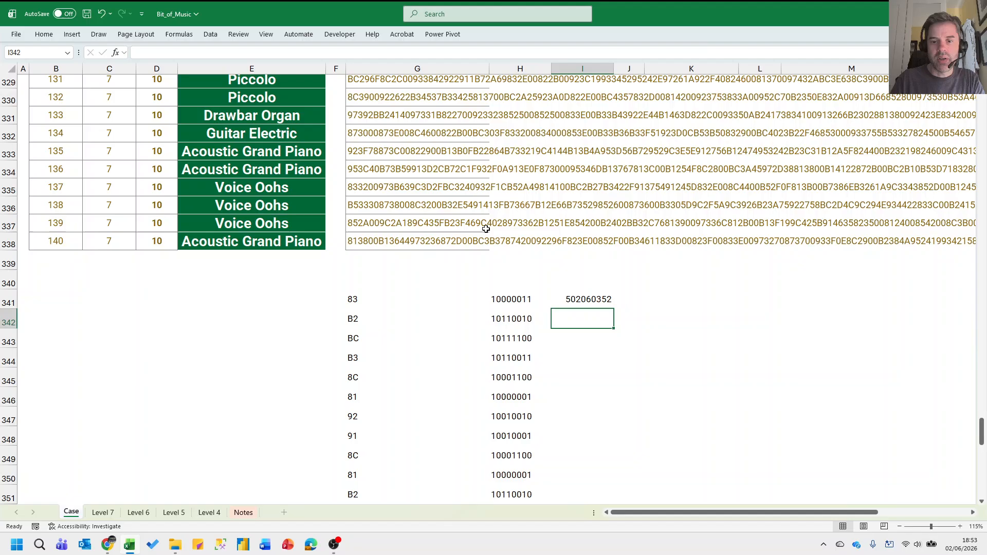
# Copy the sum from I341 into E44 of the Bonus Questions table as the Bonus E answer, 502060352.
pyautogui.click(591, 302)
pyautogui.hotkey('ctrl', 'c')
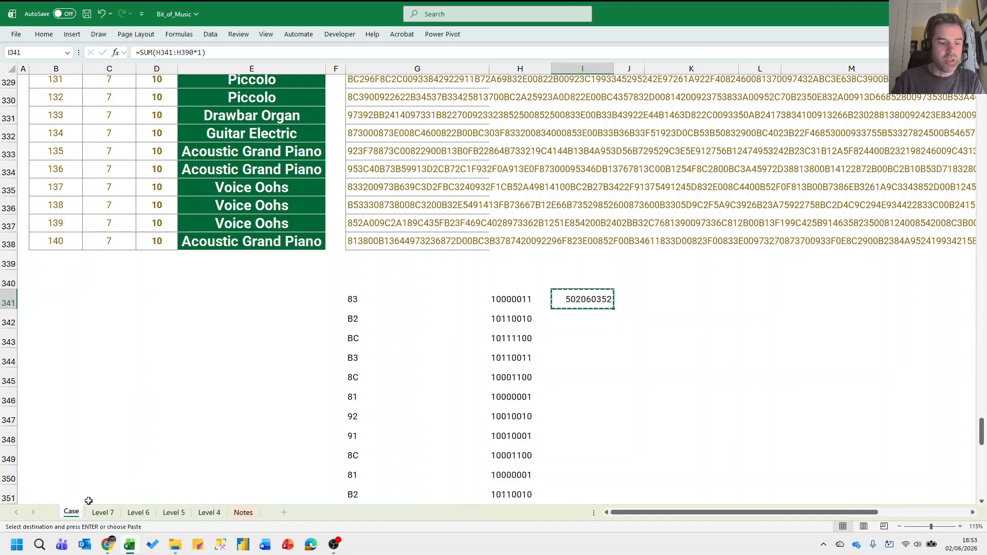
pyautogui.press('pageup')
pyautogui.press('pageup')
pyautogui.press('pageup')
pyautogui.press('pageup')
pyautogui.press('pageup')
pyautogui.press('pageup')
pyautogui.press('pageup')
pyautogui.press('pageup')
pyautogui.press('pageup')
pyautogui.press('pageup')
pyautogui.press('pageup')
pyautogui.press('pageup')
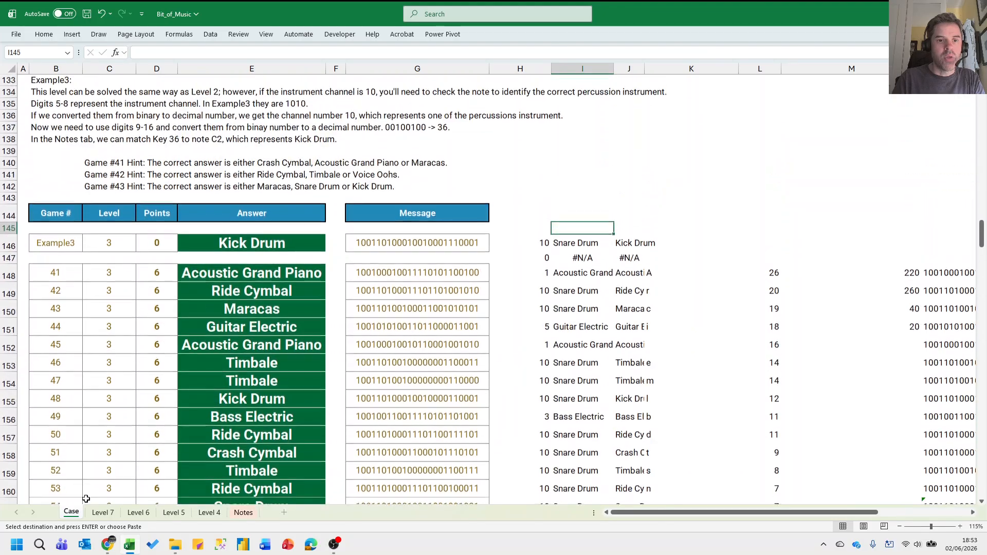
pyautogui.scroll(1, 86, 498)
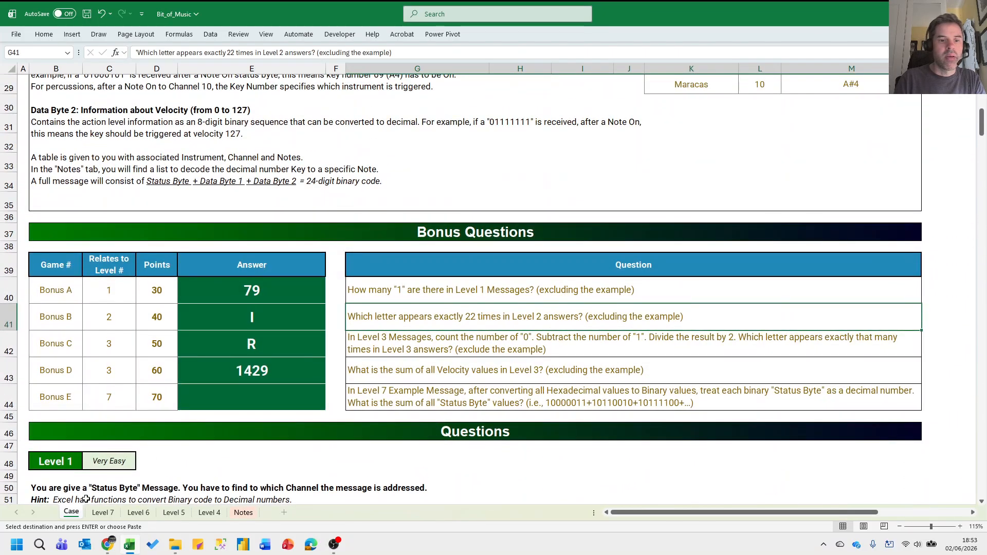
pyautogui.click(262, 395)
pyautogui.hotkey('ctrl', 'v')
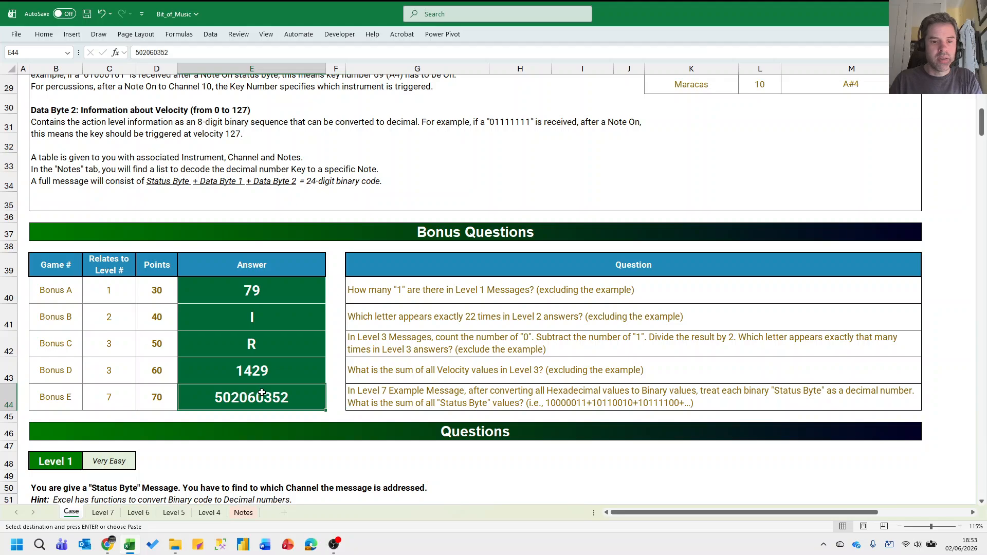
# Switch to the Walkthrough page in Chrome and enter 502060352 as the Bonus E answer.
pyautogui.hotkey('alt', 'Tab')
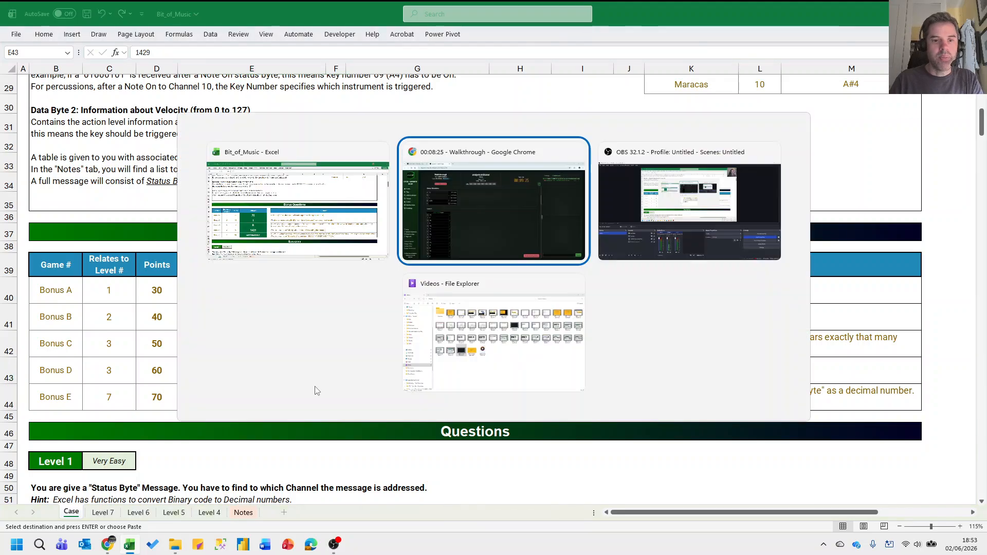
pyautogui.click(179, 230)
pyautogui.hotkey('ctrl', 'v')
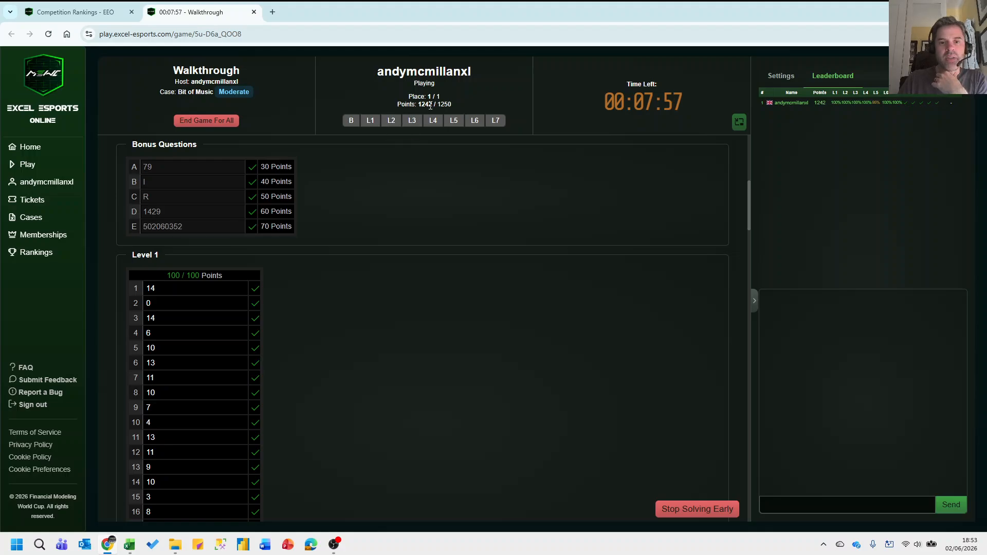
pyautogui.scroll(-8, 504, 241)
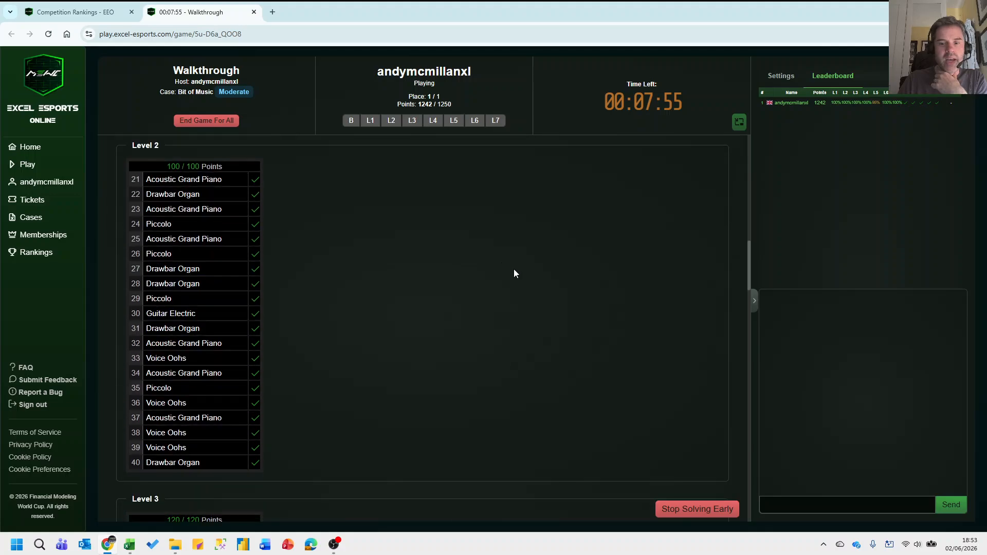
pyautogui.click(720, 509)
pyautogui.click(640, 259)
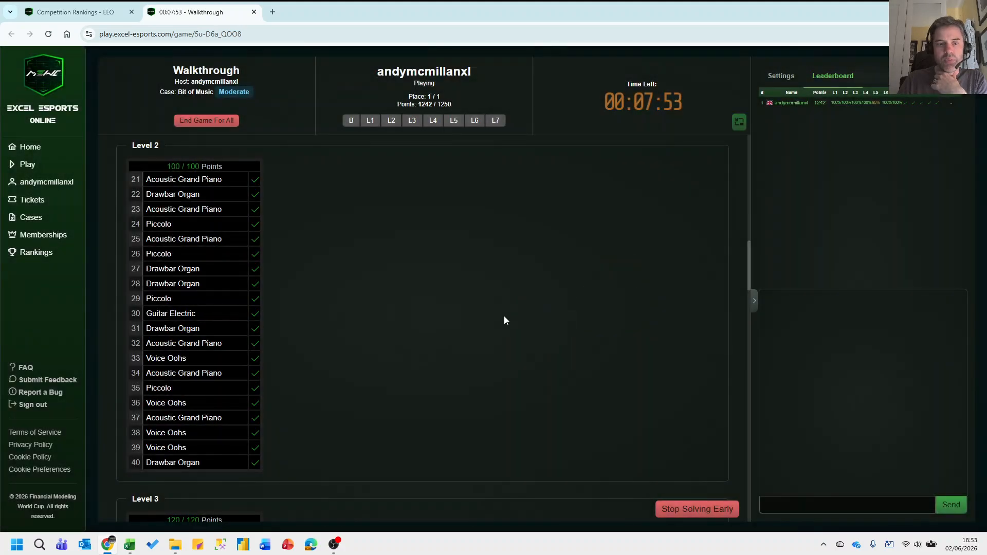
# Find the answer marked wrong in Level 5 and change game 90 to C2.
pyautogui.scroll(-15, 504, 316)
pyautogui.scroll(-2, 461, 321)
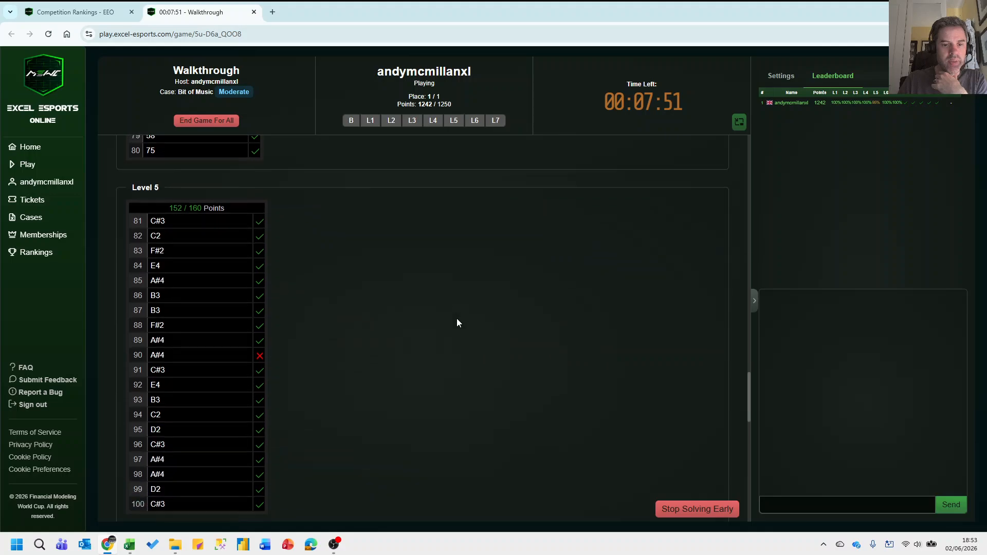
pyautogui.click(169, 346)
pyautogui.press('BackSpace')
pyautogui.press('BackSpace')
pyautogui.press('BackSpace')
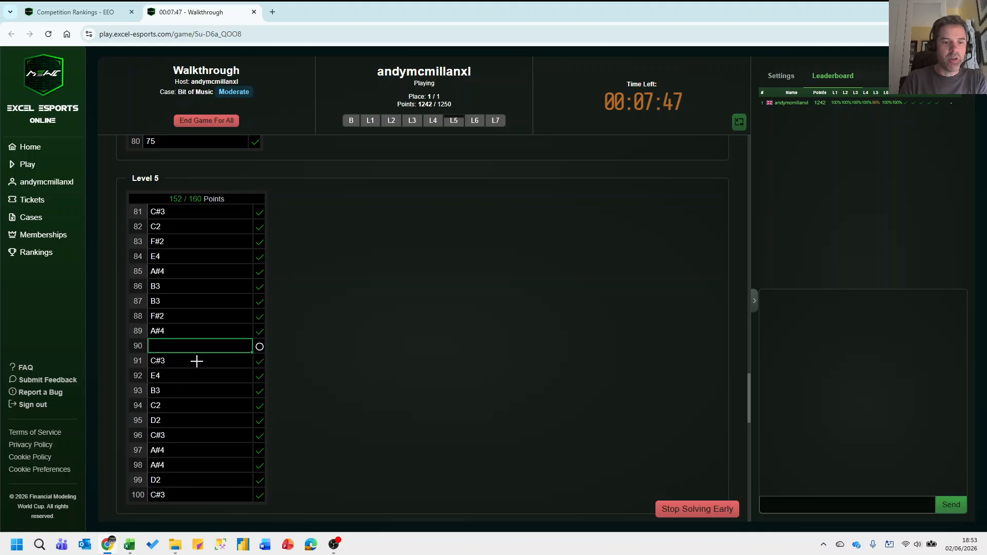
pyautogui.write('C2')
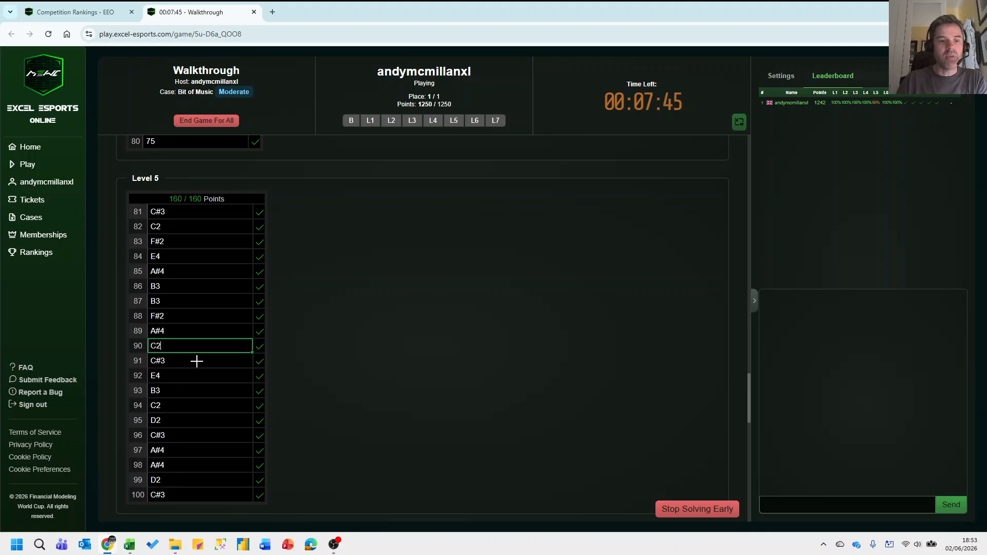
pyautogui.click(172, 331)
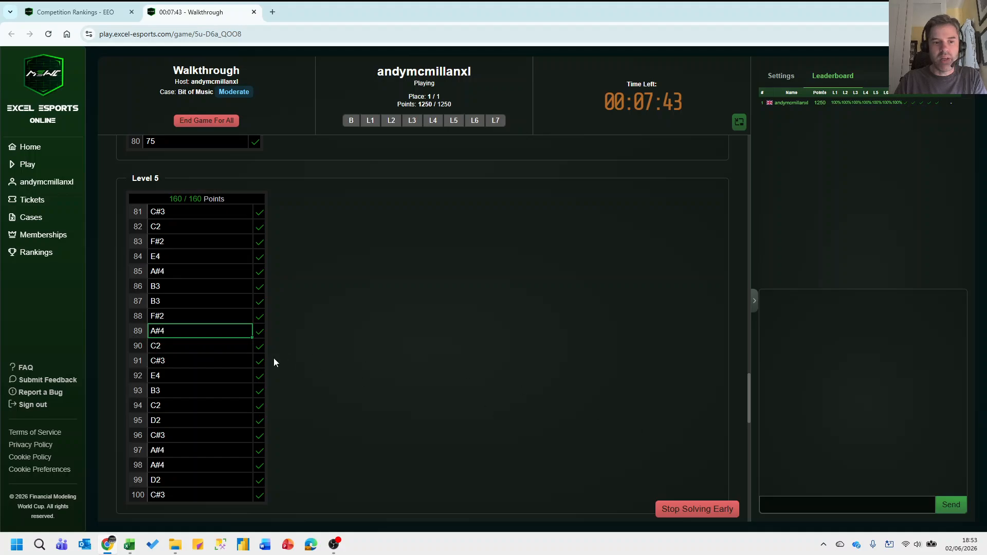
# Stop solving the Walkthrough game early and confirm the submission of the answers.
pyautogui.click(697, 509)
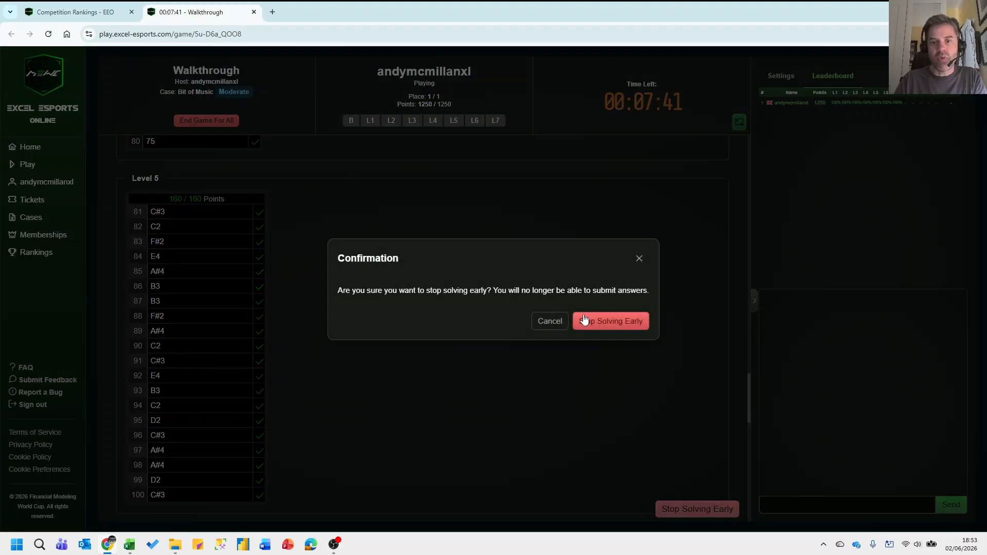
pyautogui.click(631, 326)
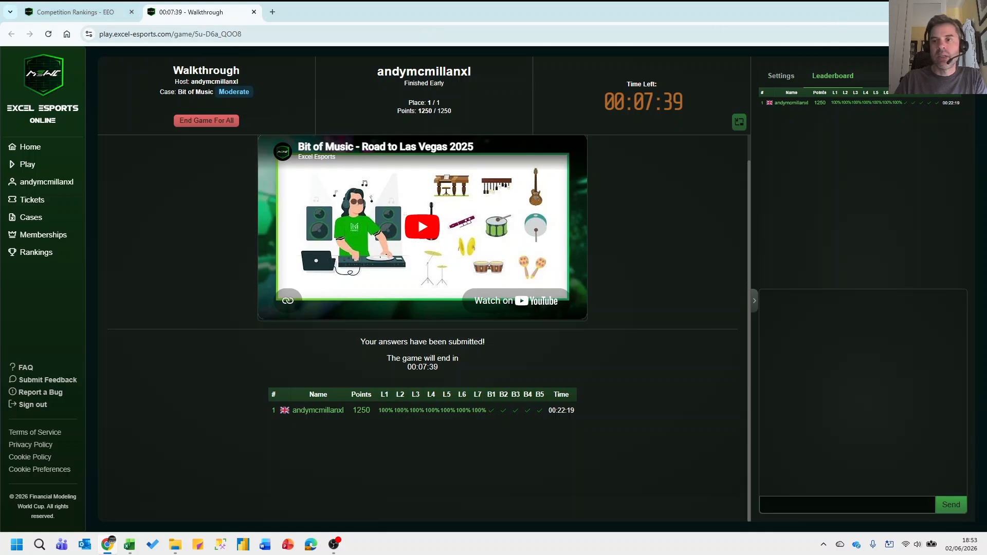
# Return to the Bit_of_Music workbook in Excel and open the Level 5 sheet.
pyautogui.moveTo(129, 544)
pyautogui.click(125, 480)
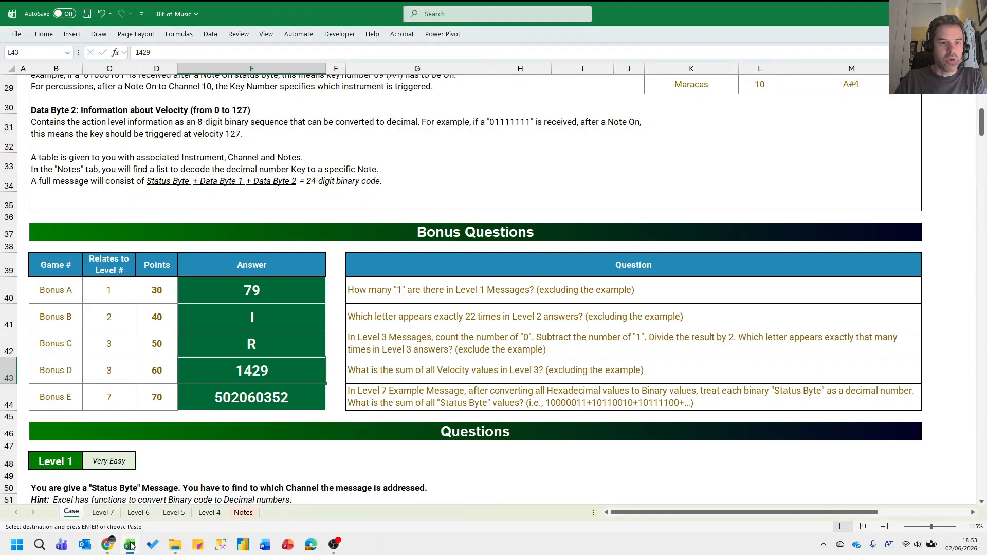
pyautogui.click(173, 513)
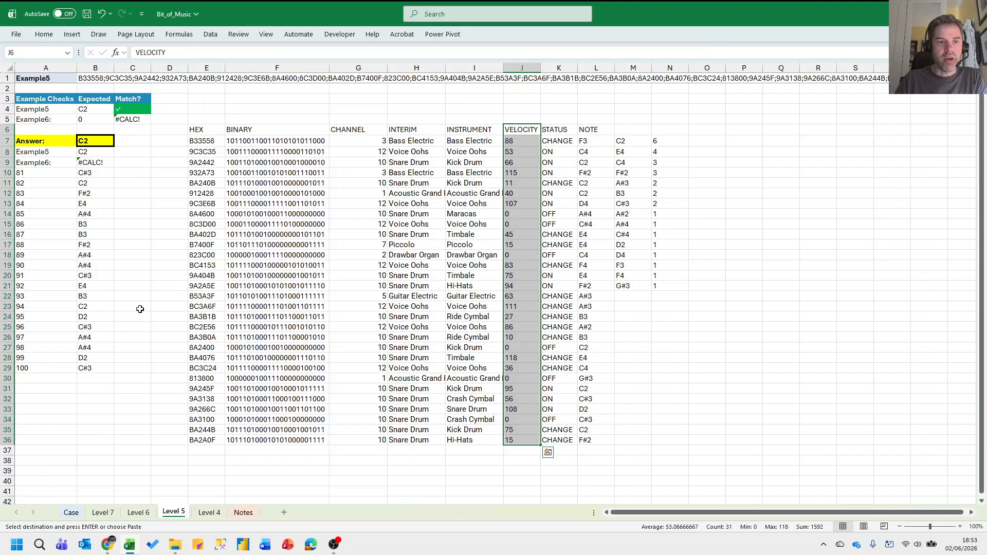
# Set the game selector in A1 of the Level 5 sheet to 90.
pyautogui.click(99, 263)
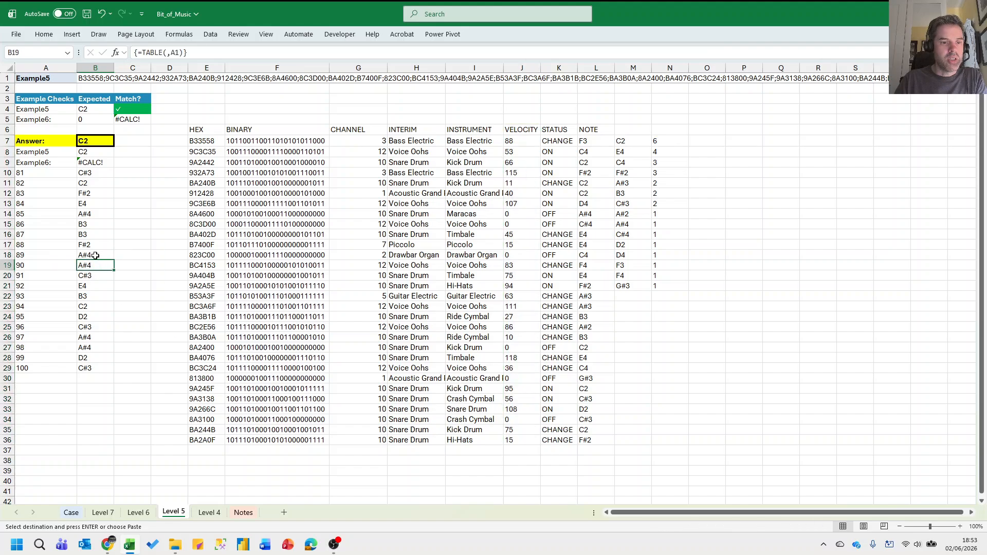
pyautogui.moveTo(95, 255); pyautogui.dragTo(101, 264)
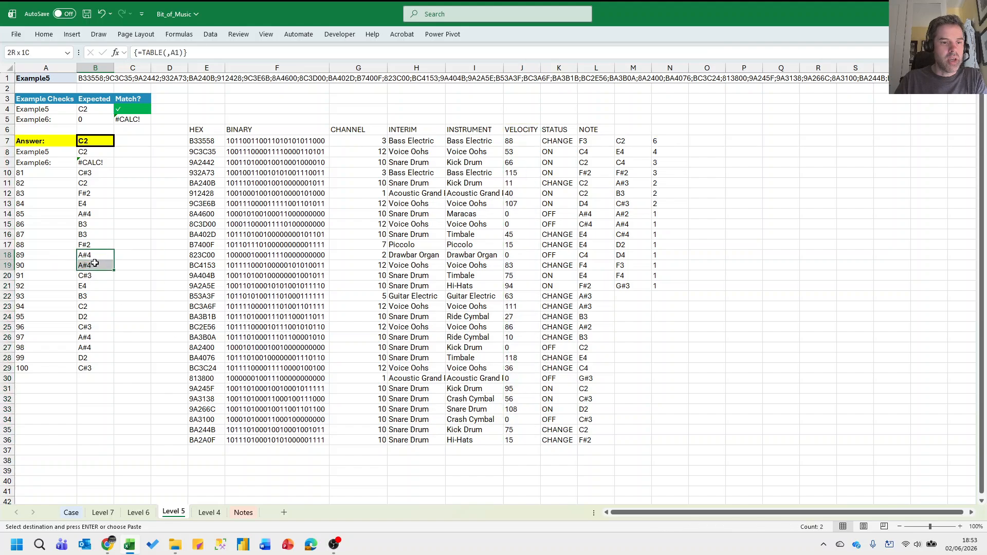
pyautogui.click(51, 78)
pyautogui.click(81, 78)
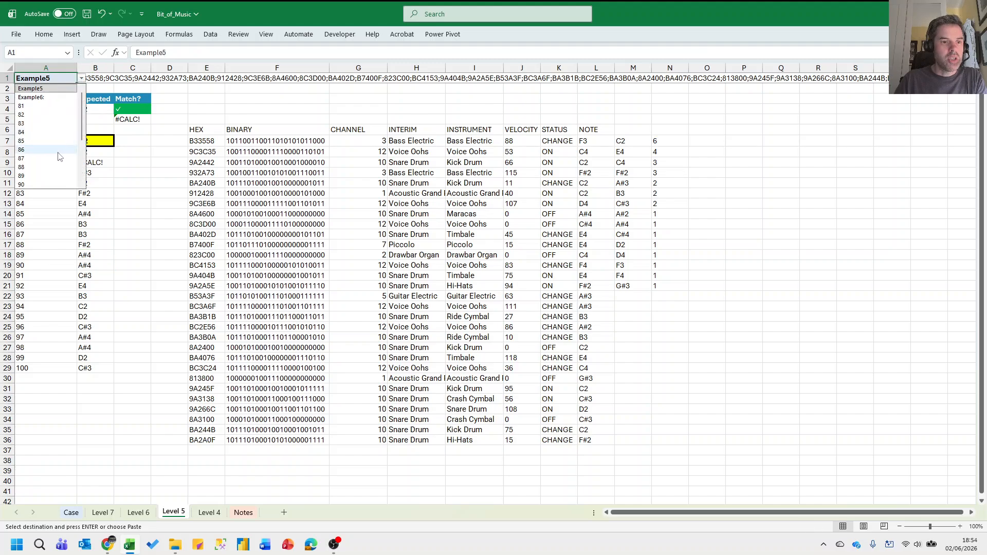
pyautogui.click(50, 185)
# Compare the two most frequent notes for game 90 and their counts in M7:N8.
pyautogui.moveTo(663, 144); pyautogui.dragTo(675, 154)
pyautogui.click(665, 143)
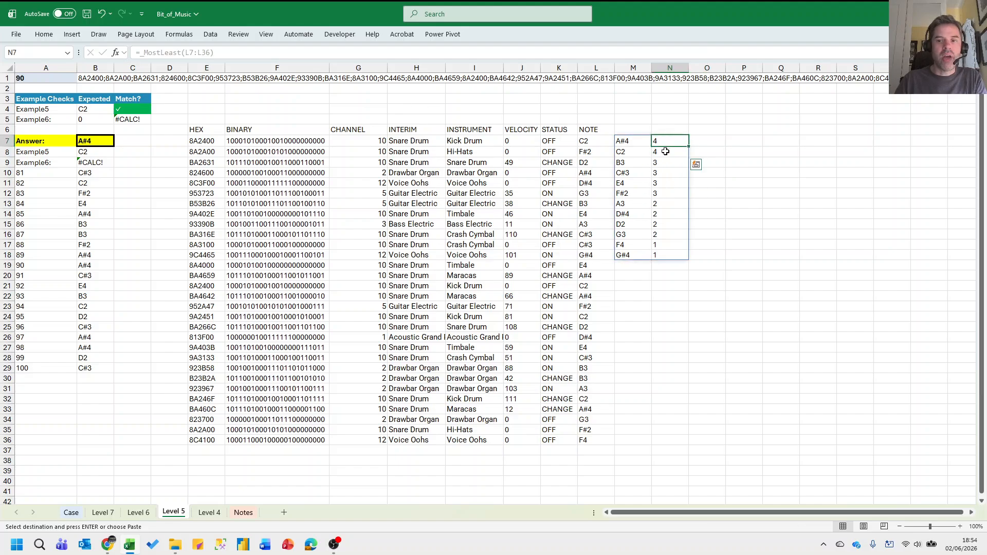
pyautogui.click(659, 153)
pyautogui.click(634, 152)
pyautogui.click(635, 143)
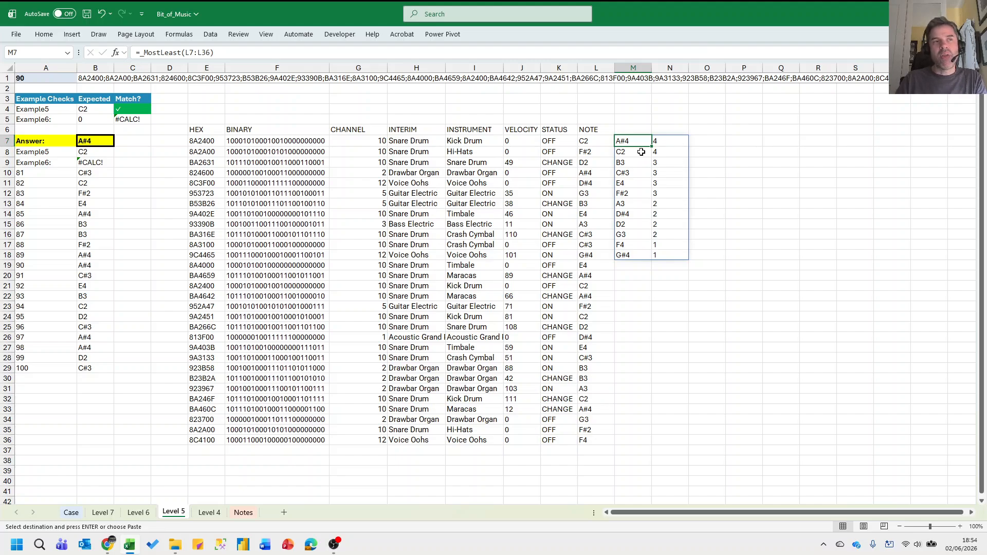
pyautogui.click(634, 153)
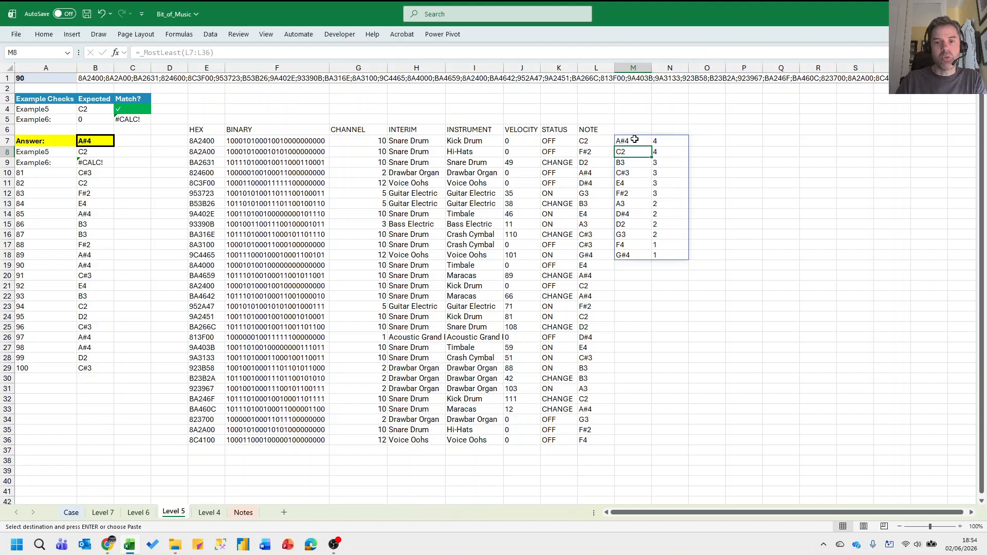
pyautogui.moveTo(635, 140); pyautogui.dragTo(668, 153)
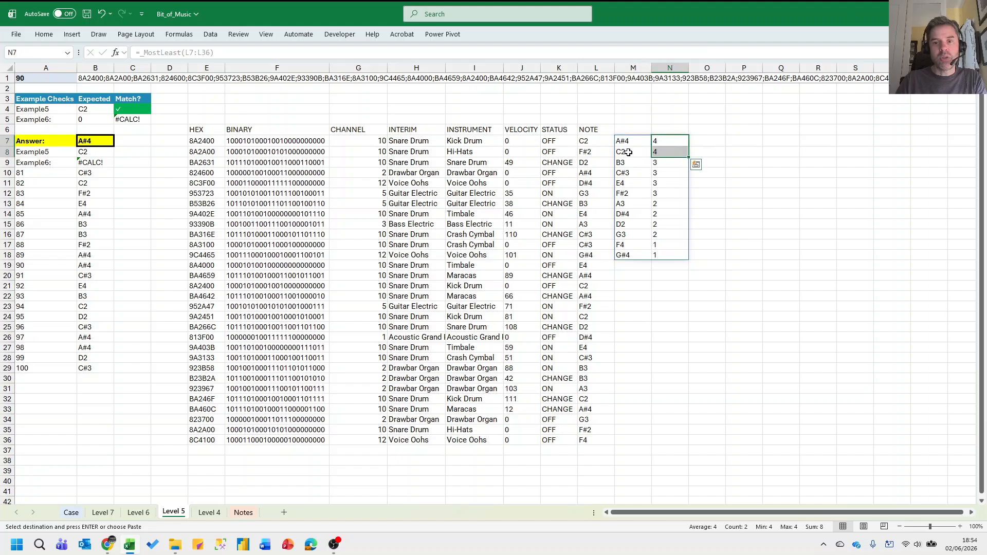
# Check the key order on the Notes sheet and the instructions on the Case sheet, and return to Level 5.
pyautogui.click(243, 512)
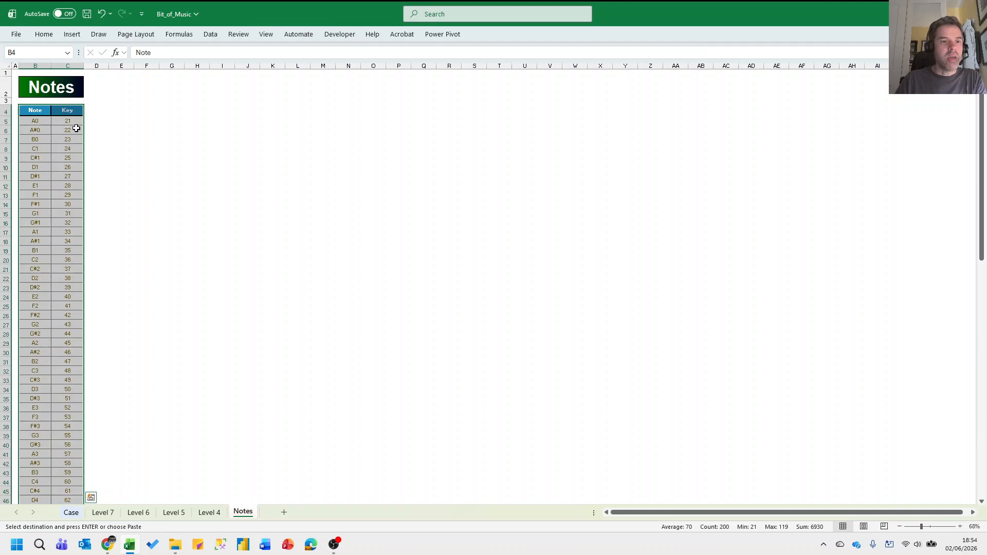
pyautogui.moveTo(75, 122); pyautogui.dragTo(63, 251)
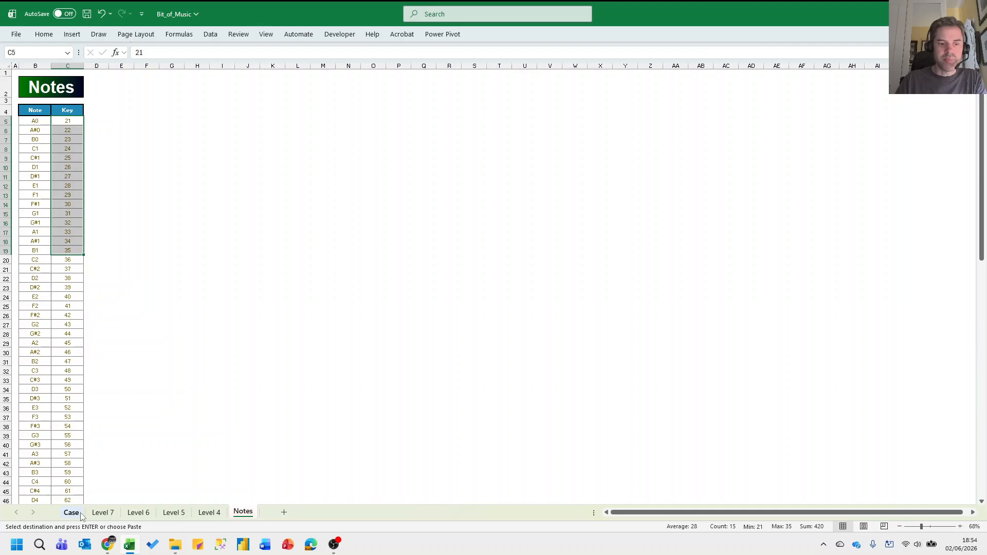
pyautogui.click(71, 513)
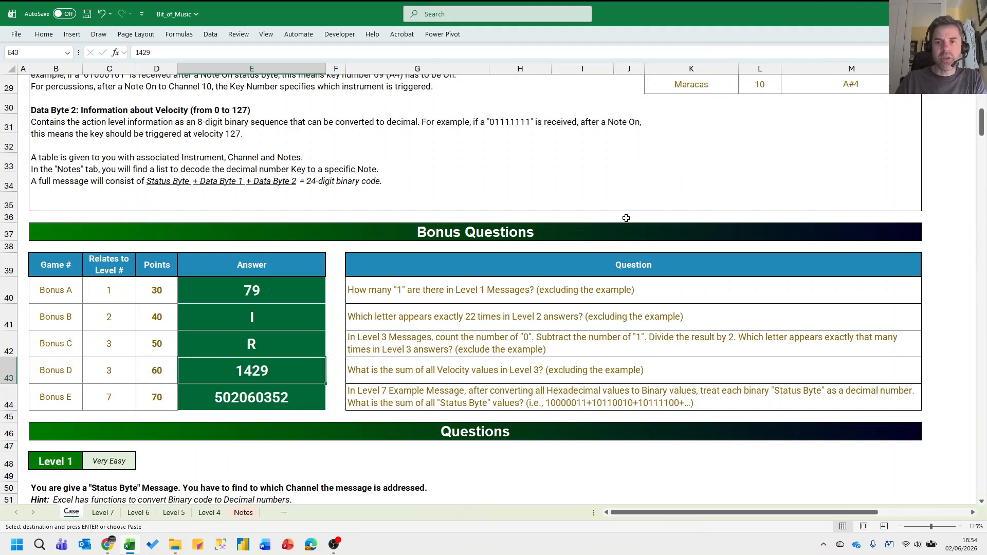
pyautogui.click(174, 513)
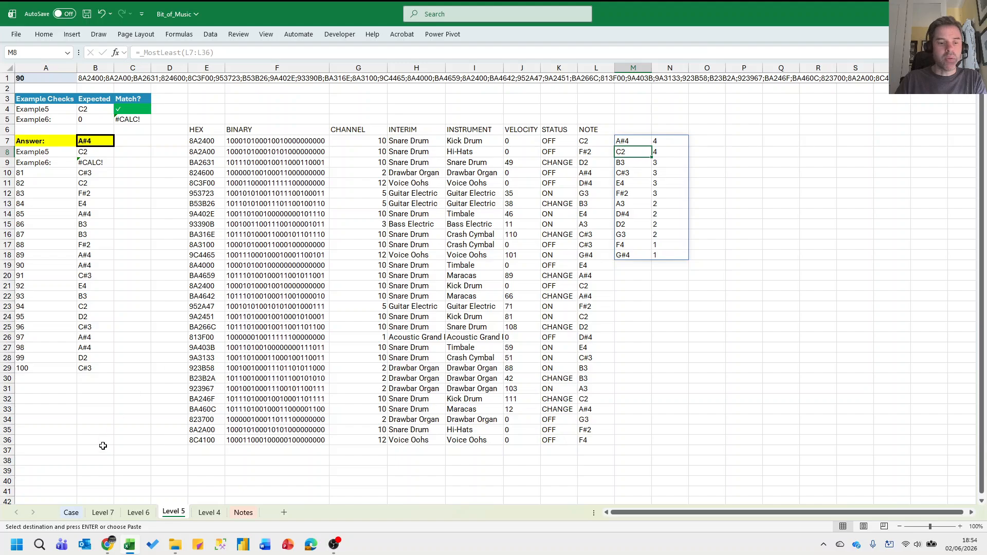
# Open the Case sheet and inspect the answer formula for game 90 in the Level 5 table.
pyautogui.moveTo(108, 545)
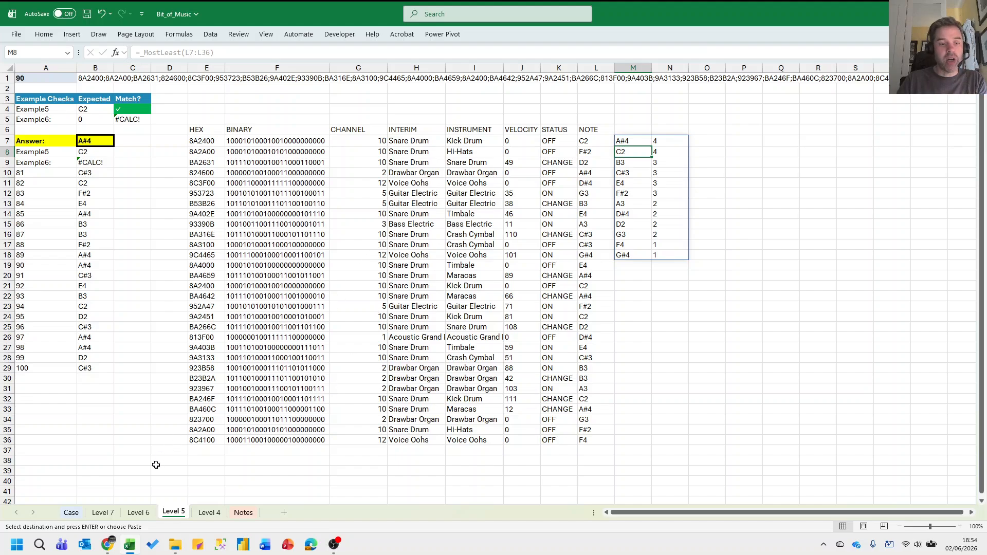
pyautogui.click(72, 513)
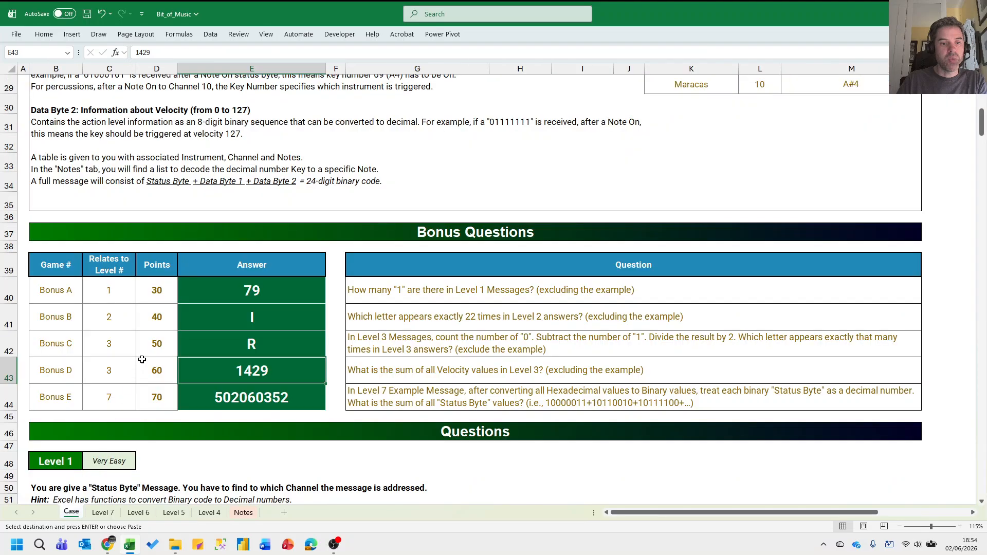
pyautogui.scroll(-15, 165, 375)
pyautogui.click(264, 442)
pyautogui.click(335, 446)
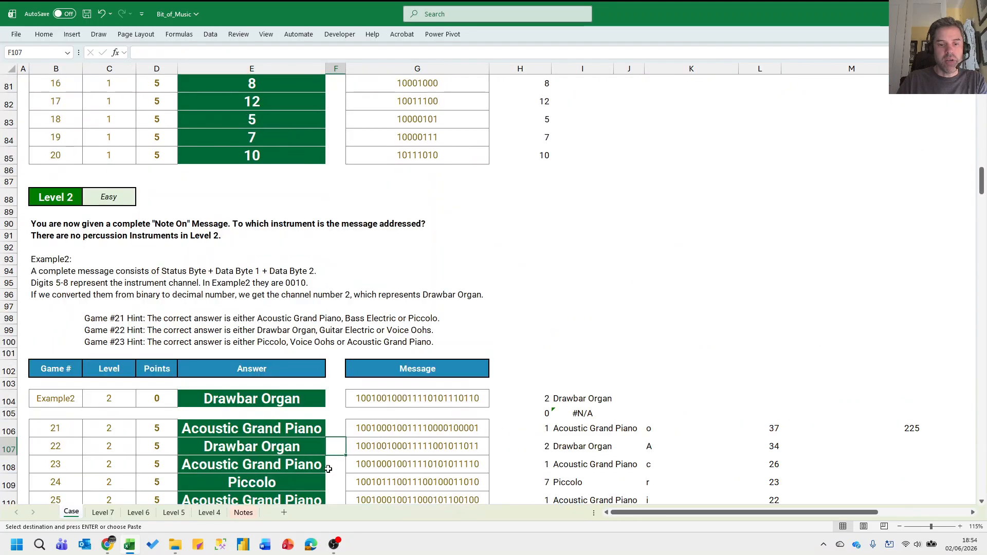
pyautogui.scroll(-6, 333, 452)
pyautogui.scroll(-20, 333, 456)
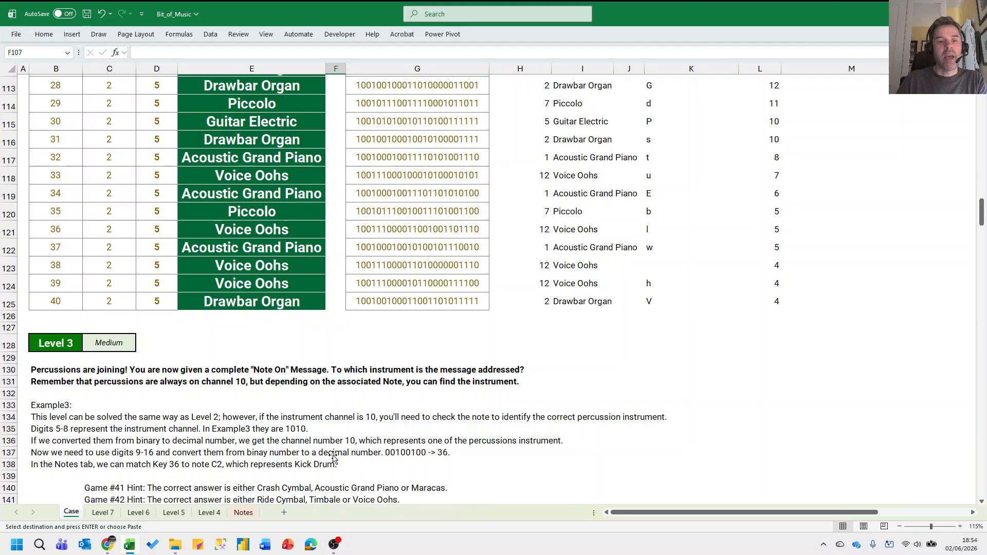
pyautogui.scroll(-18, 333, 457)
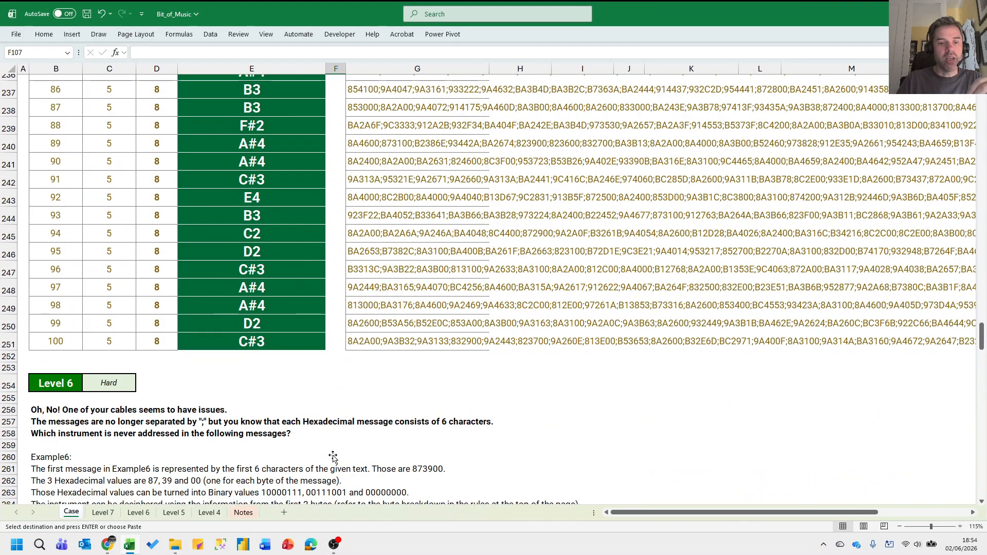
pyautogui.click(262, 162)
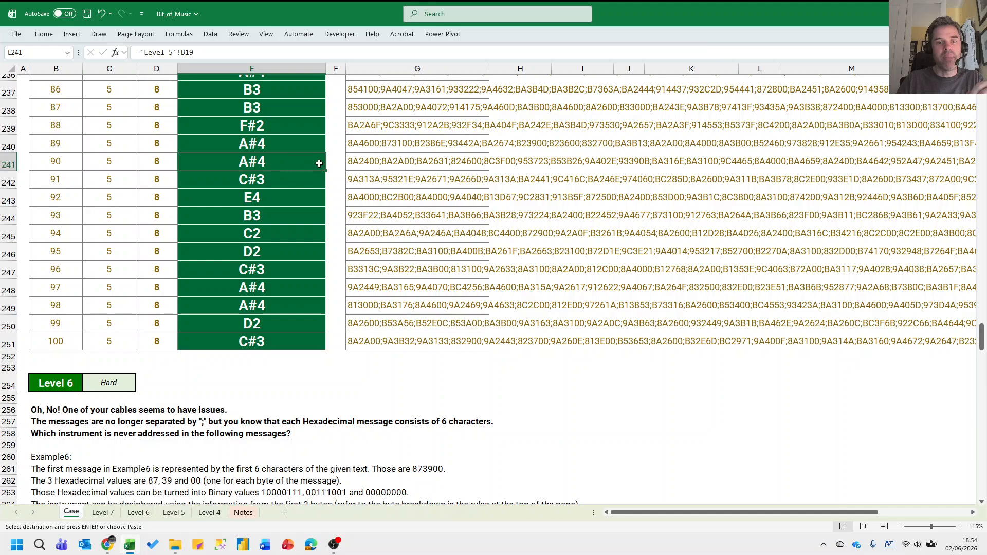
# Compare the rows of games 89 and 90 in the Level 5 answer table.
pyautogui.click(335, 161)
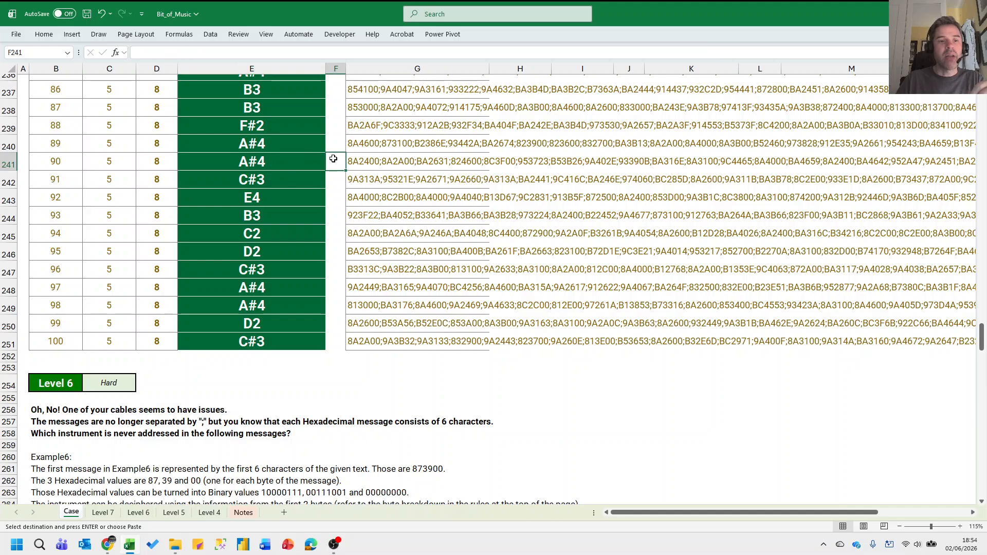
pyautogui.moveTo(330, 148); pyautogui.dragTo(333, 165)
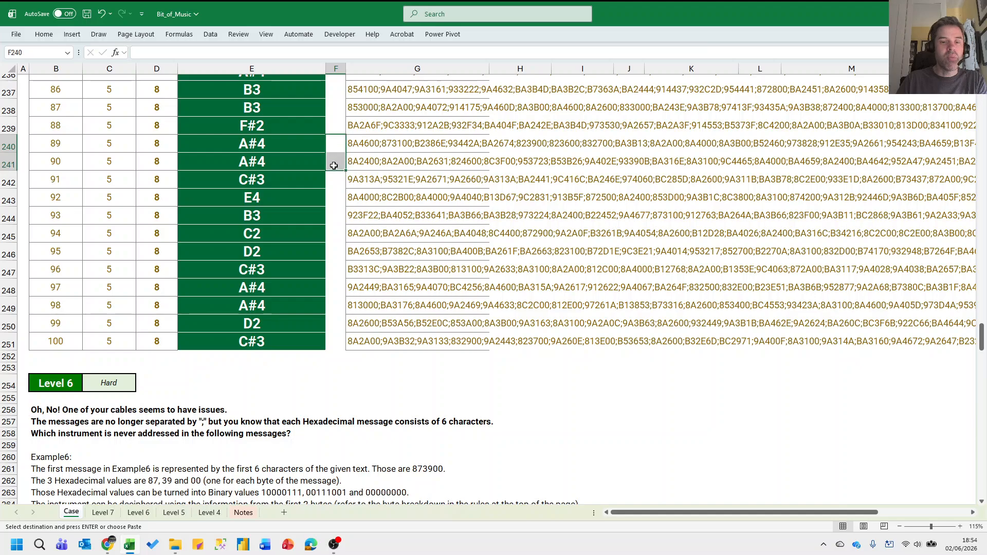
pyautogui.click(338, 145)
pyautogui.click(337, 158)
pyautogui.click(338, 144)
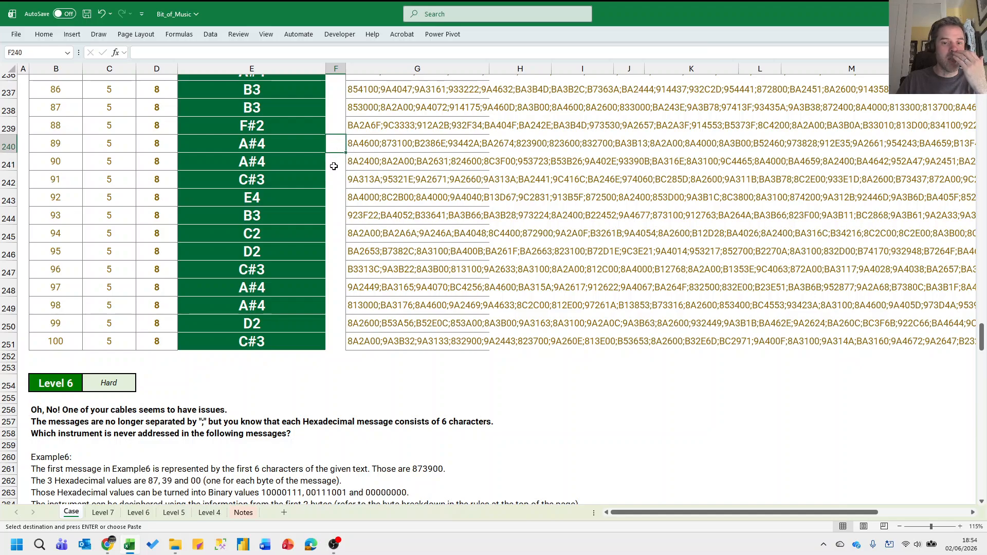
pyautogui.click(337, 164)
# Switch to Chrome and compare the submitted Walkthrough result with the RTLV 2025 Battle V rankings.
pyautogui.click(108, 544)
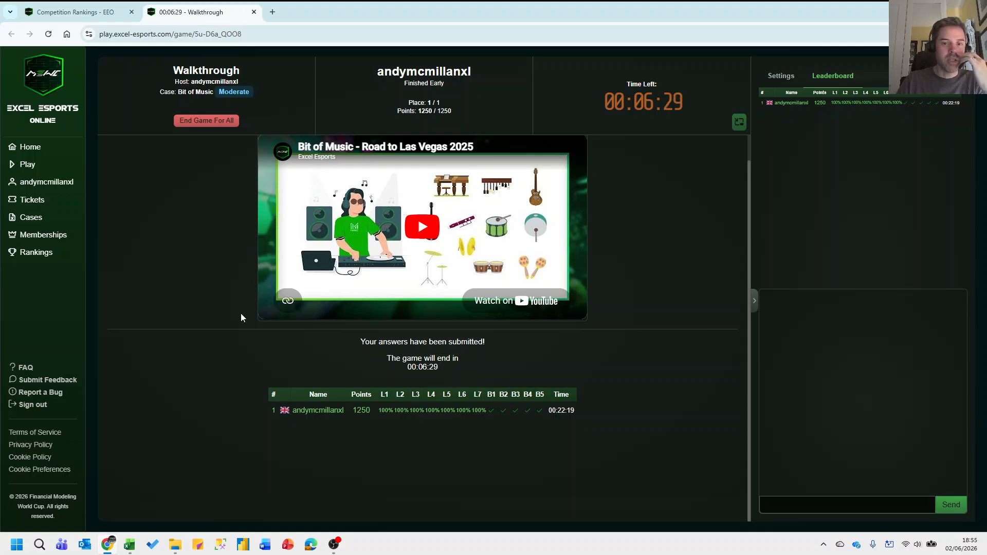
pyautogui.hotkey('ctrl', 'shift', 'Tab')
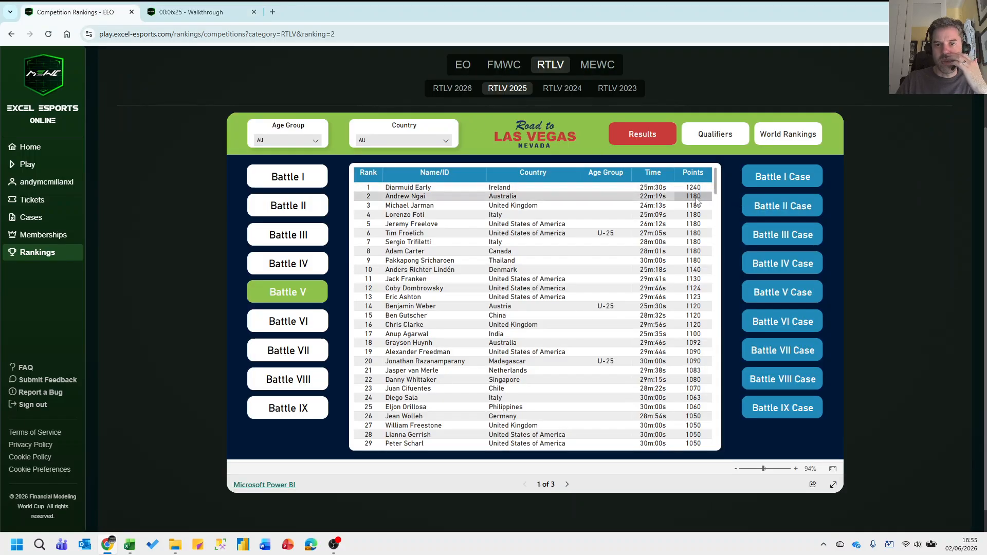
# Return to the Bit_of_Music workbook in Excel and check the points and answer of Bonus E on the Case sheet.
pyautogui.moveTo(129, 543)
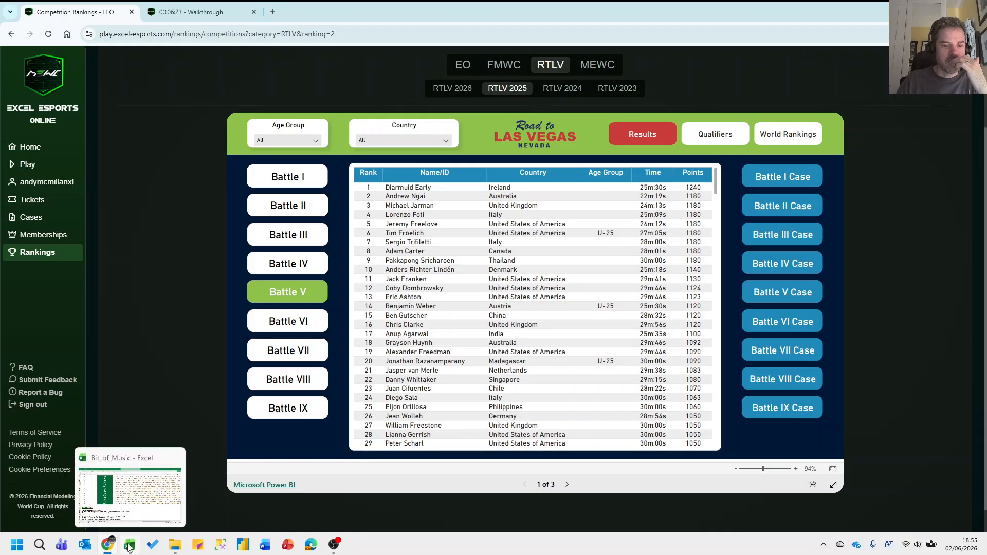
pyautogui.click(131, 500)
pyautogui.scroll(20, 241, 301)
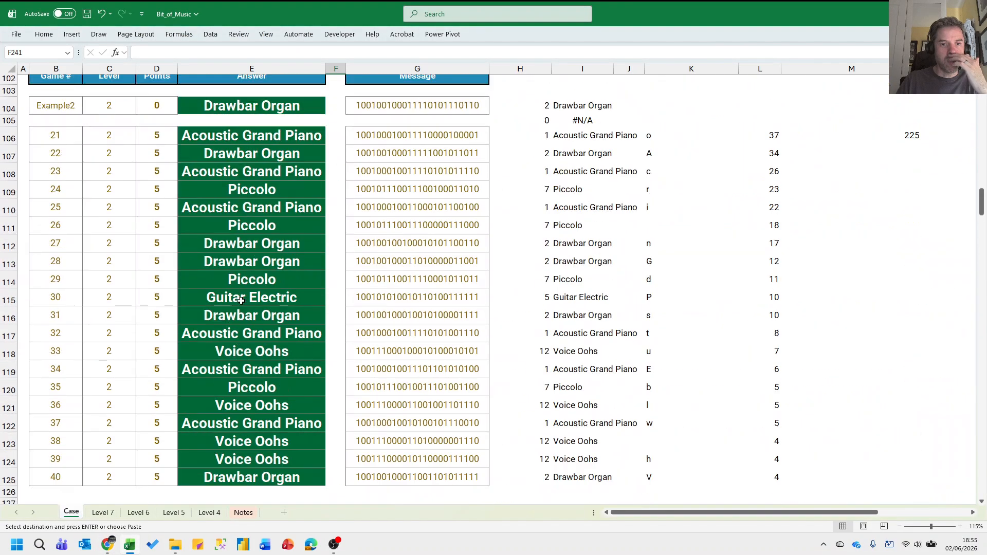
pyautogui.scroll(5, 241, 301)
pyautogui.click(160, 340)
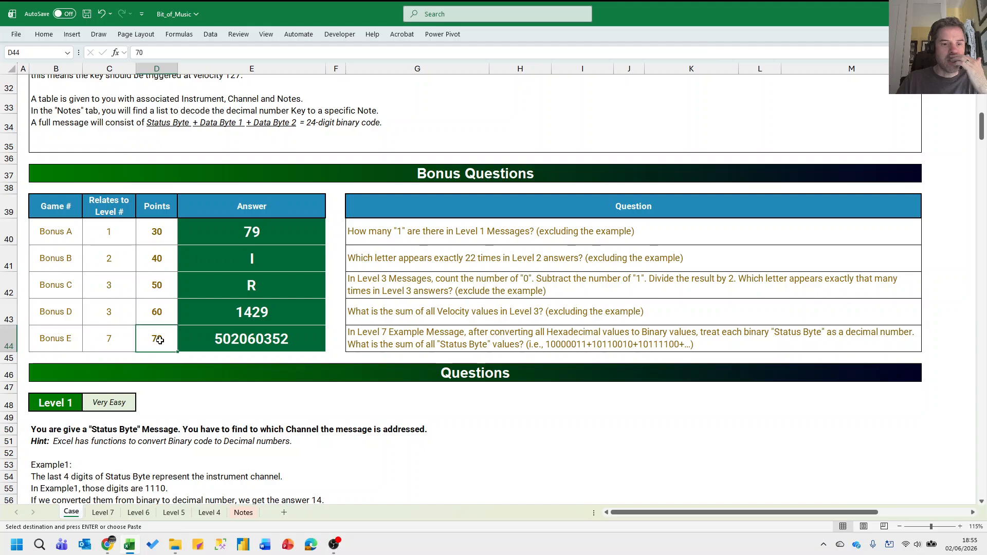
pyautogui.click(295, 341)
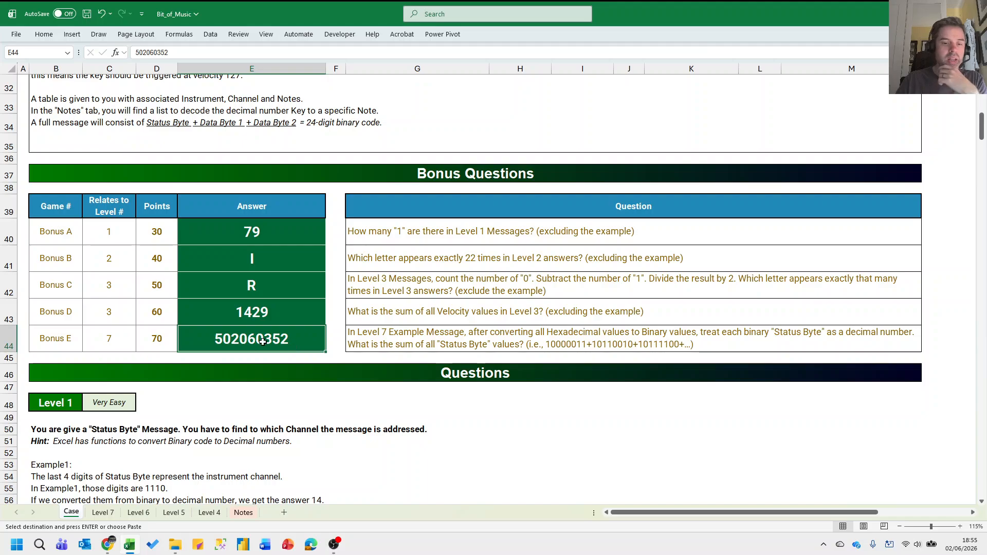
# Examine the points per game in the Level 7 table of the Case sheet.
pyautogui.scroll(-15, 203, 322)
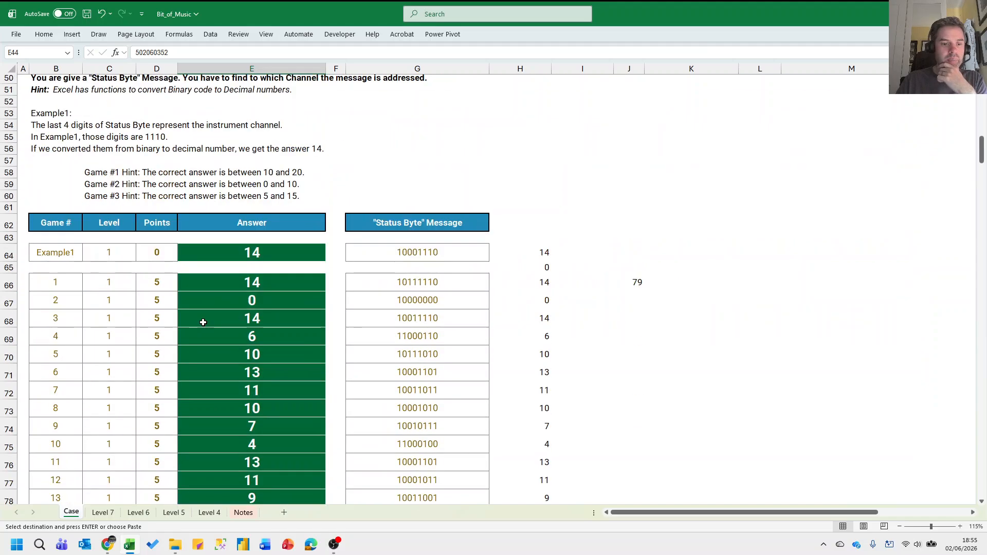
pyautogui.scroll(-19, 203, 322)
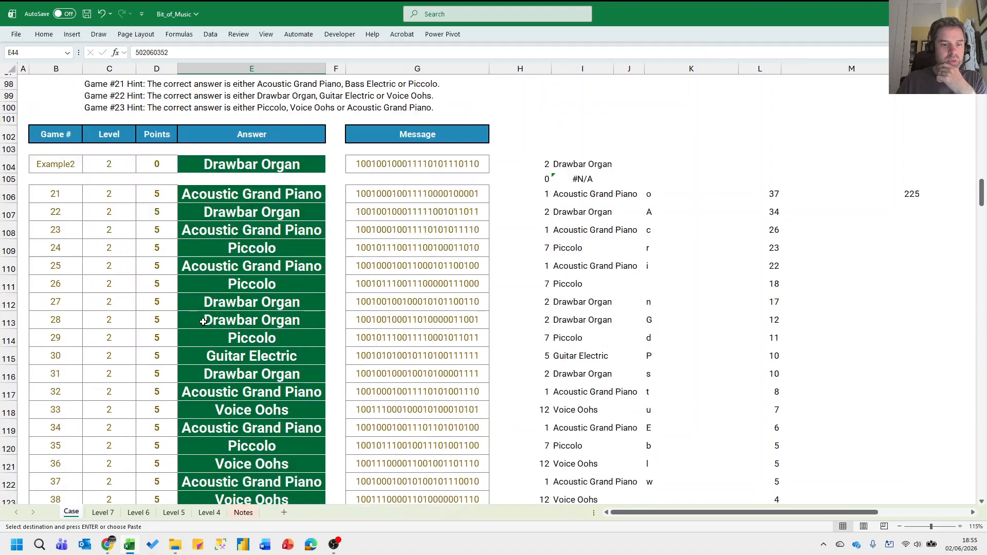
pyautogui.scroll(-20, 203, 322)
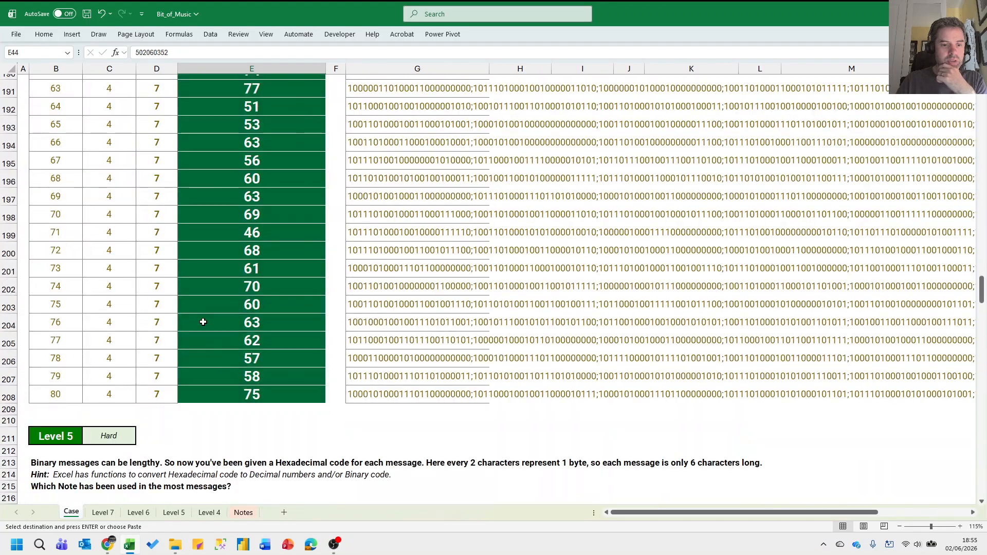
pyautogui.scroll(-3, 203, 323)
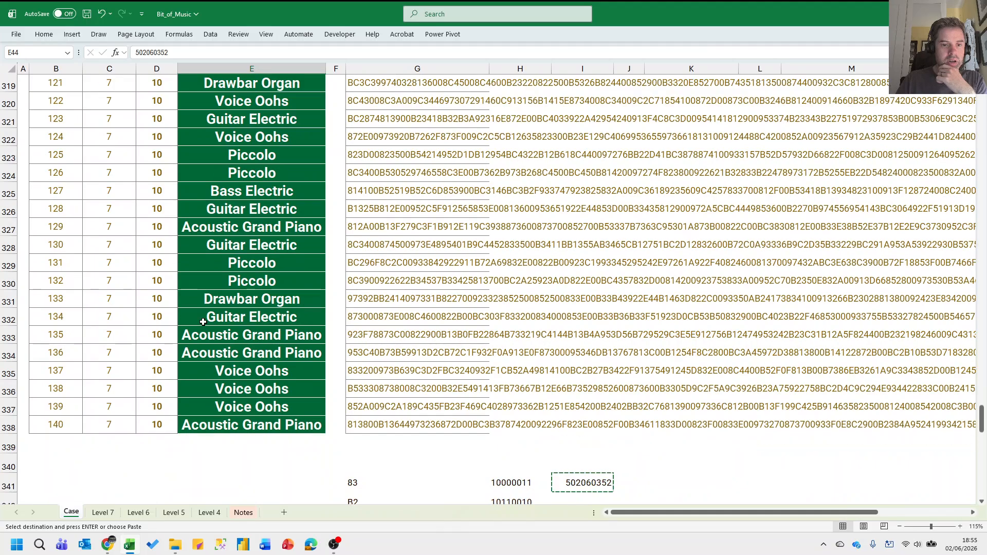
pyautogui.scroll(3, 203, 323)
pyautogui.moveTo(159, 195); pyautogui.dragTo(165, 400)
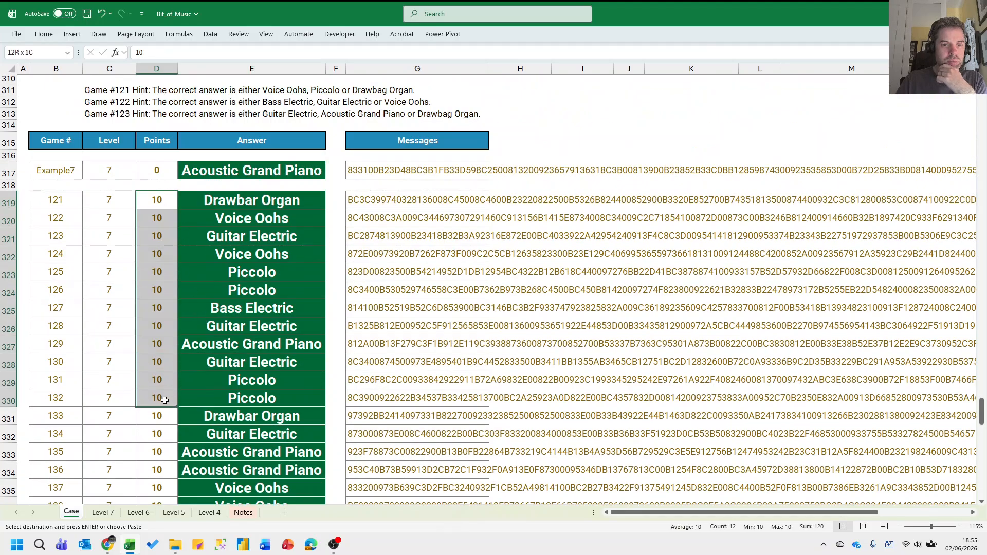
pyautogui.scroll(-5, 185, 367)
# Examine the points per game in the Level 1 table of the Case sheet.
pyautogui.scroll(20, 185, 367)
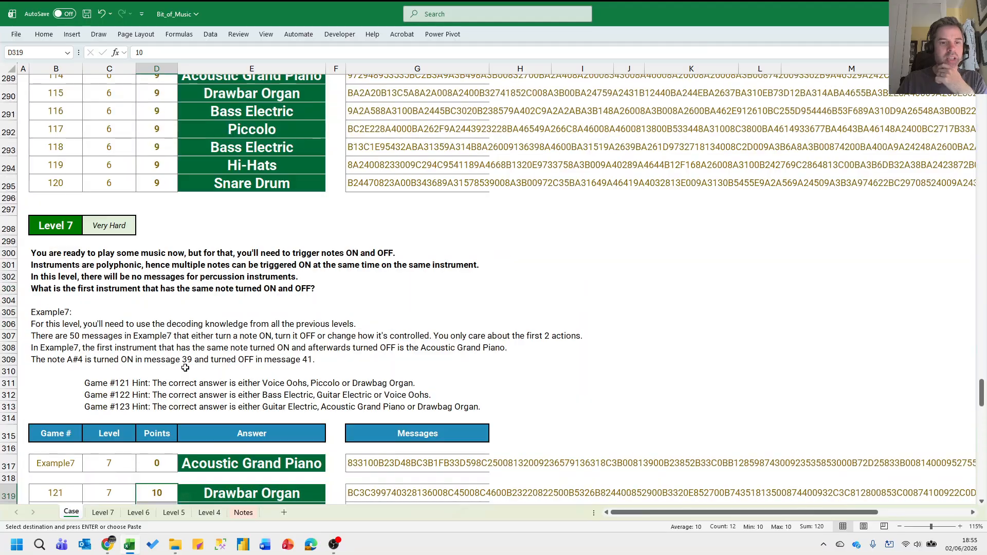
pyautogui.scroll(20, 185, 367)
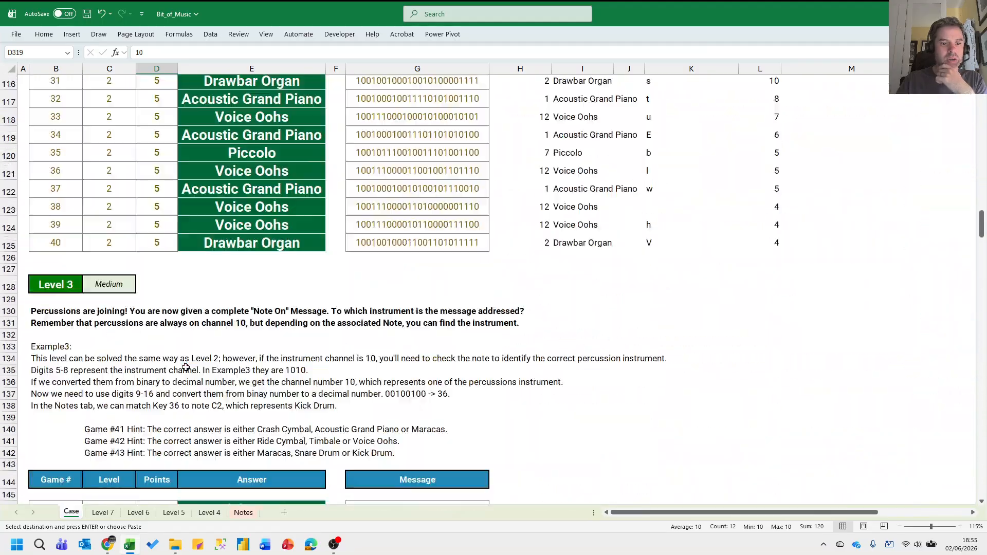
pyautogui.scroll(6, 185, 367)
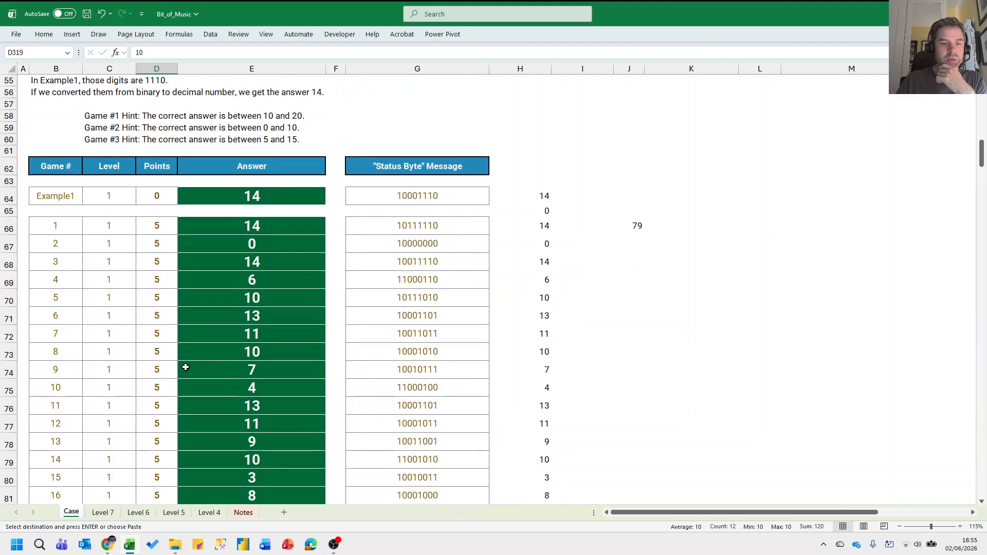
pyautogui.moveTo(167, 231); pyautogui.dragTo(172, 236)
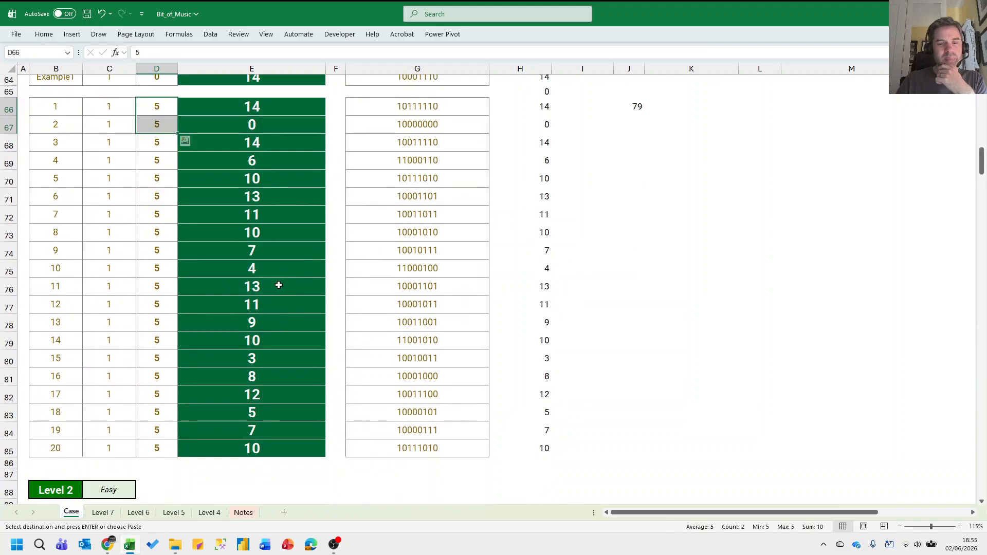
# Compare the points and answers of the Level 1 to Level 7 games across the Case sheet.
pyautogui.scroll(-20, 196, 310)
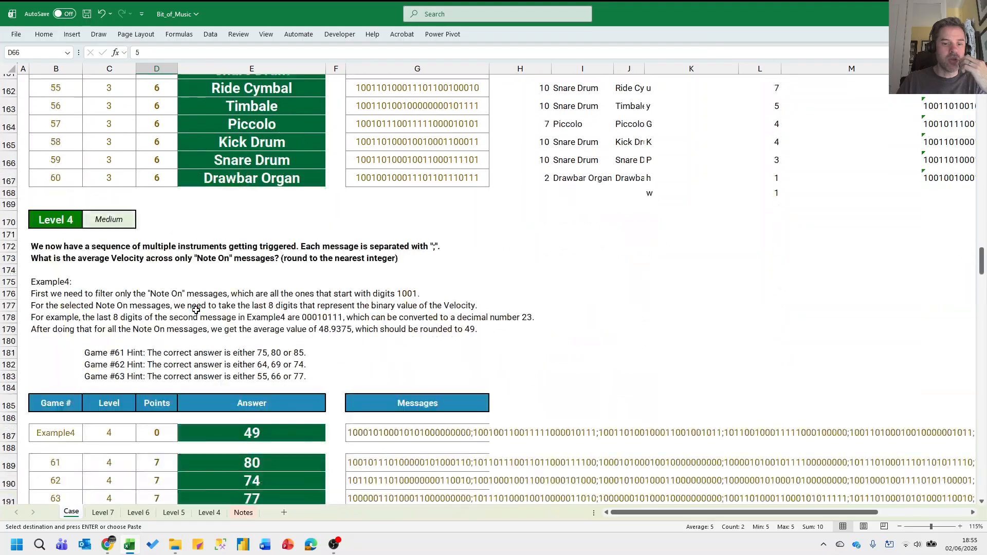
pyautogui.scroll(-9, 196, 310)
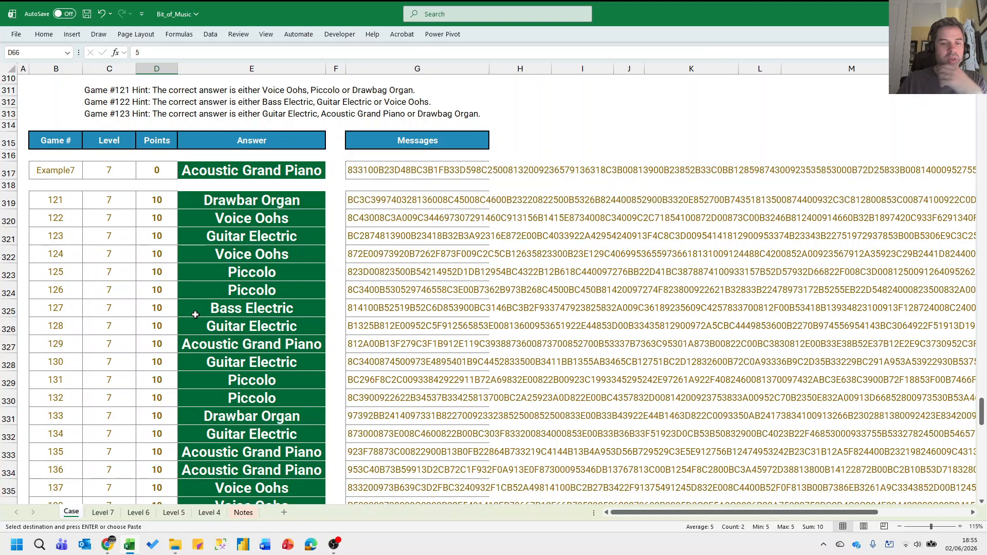
pyautogui.scroll(-3, 195, 310)
pyautogui.scroll(20, 197, 312)
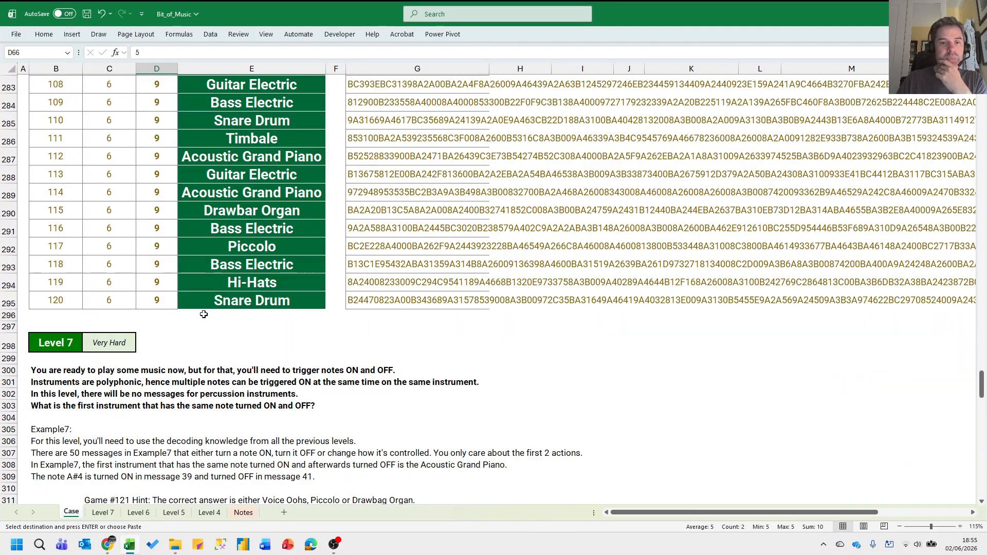
pyautogui.scroll(20, 226, 309)
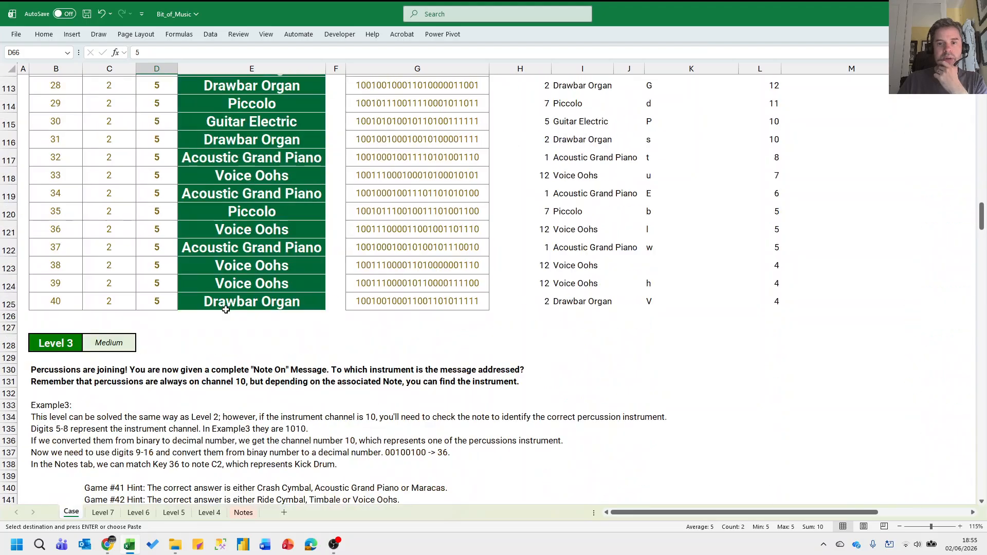
pyautogui.scroll(5, 226, 310)
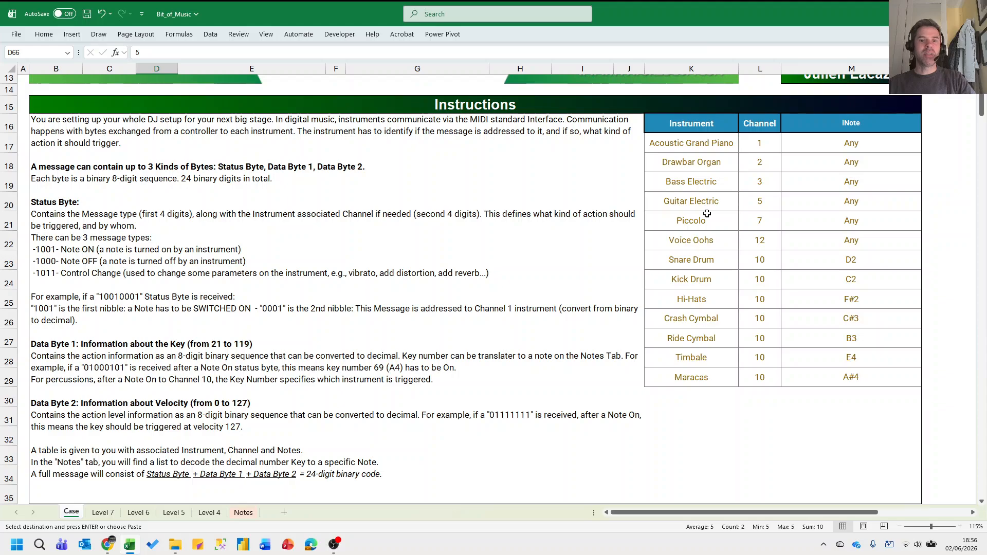
# Review the Case sheet from its title and instructions through the bonus questions to the Level 1 games.
pyautogui.scroll(4, 476, 319)
pyautogui.scroll(1, 478, 314)
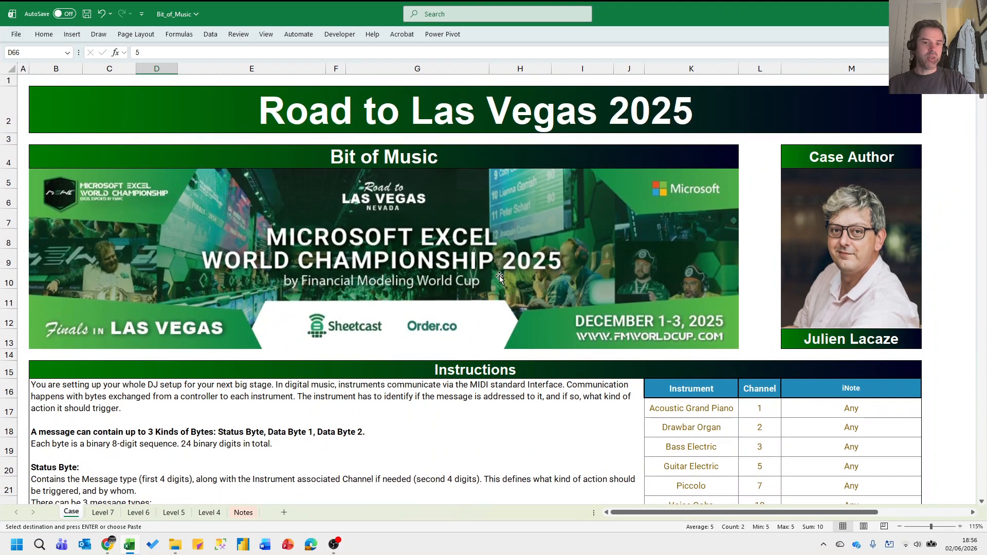
pyautogui.scroll(-1, 499, 275)
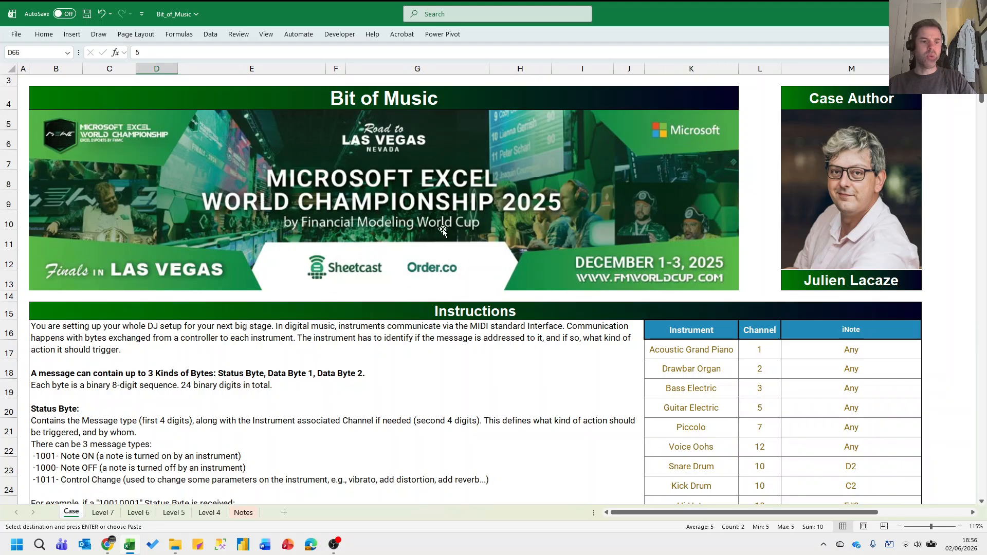
pyautogui.scroll(-6, 291, 373)
pyautogui.scroll(-4, 291, 372)
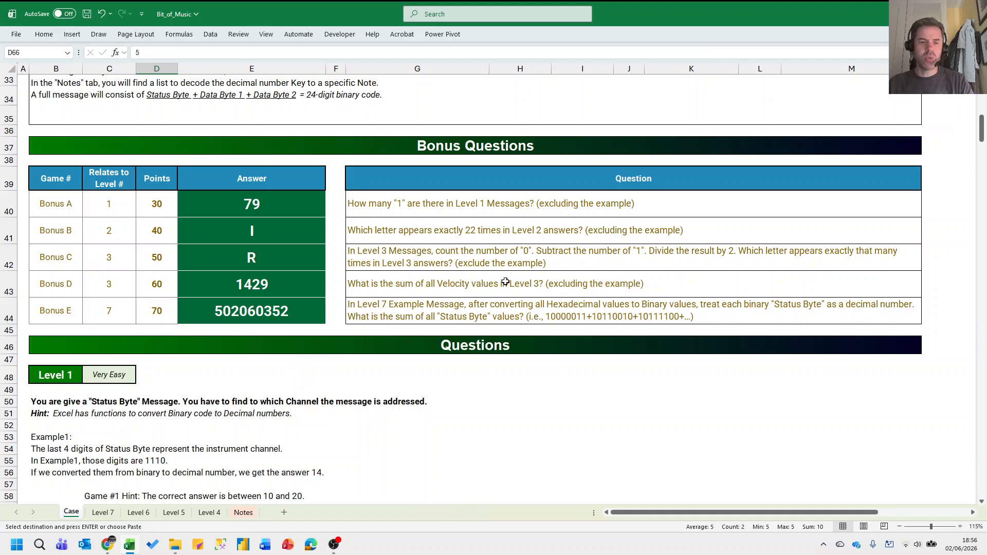
pyautogui.scroll(-5, 615, 275)
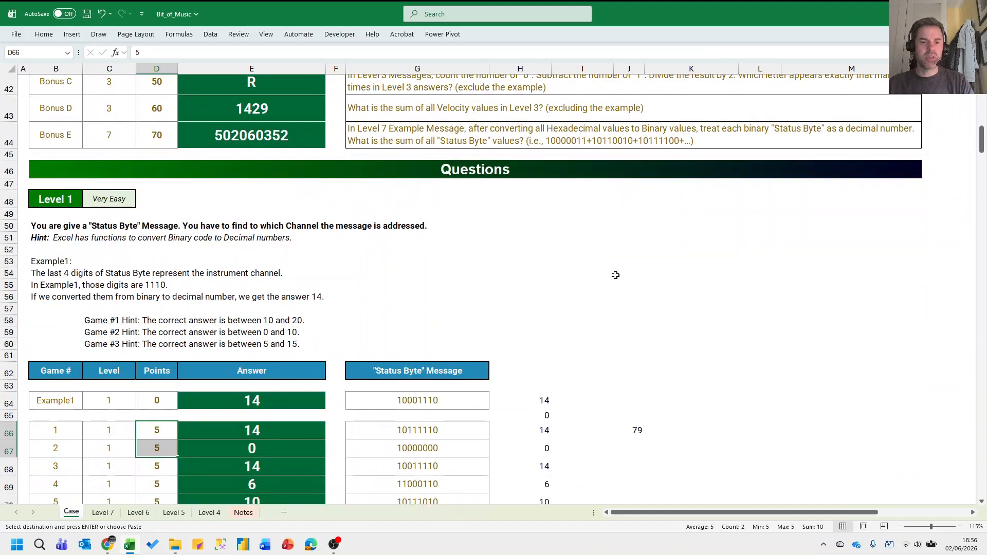
pyautogui.scroll(-5, 615, 275)
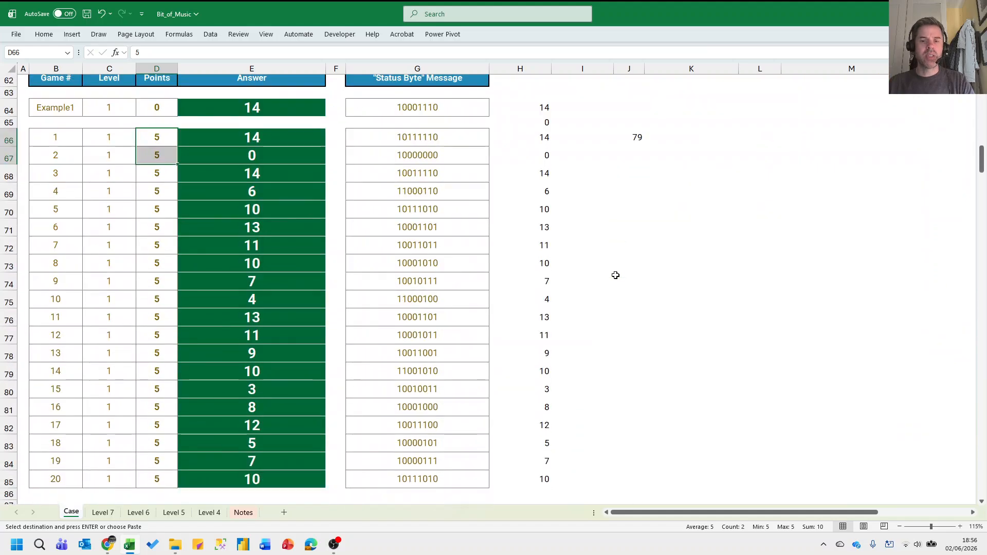
pyautogui.scroll(5, 615, 275)
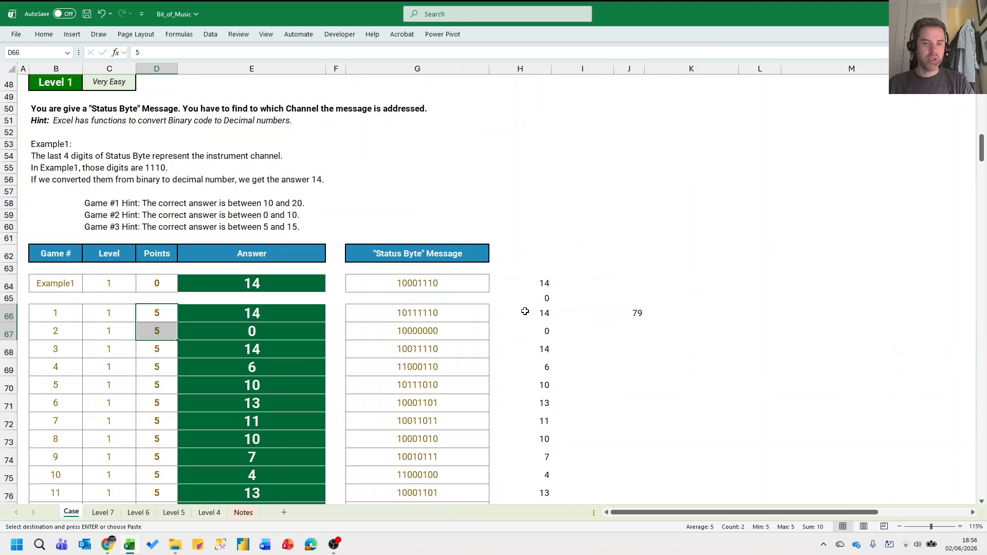